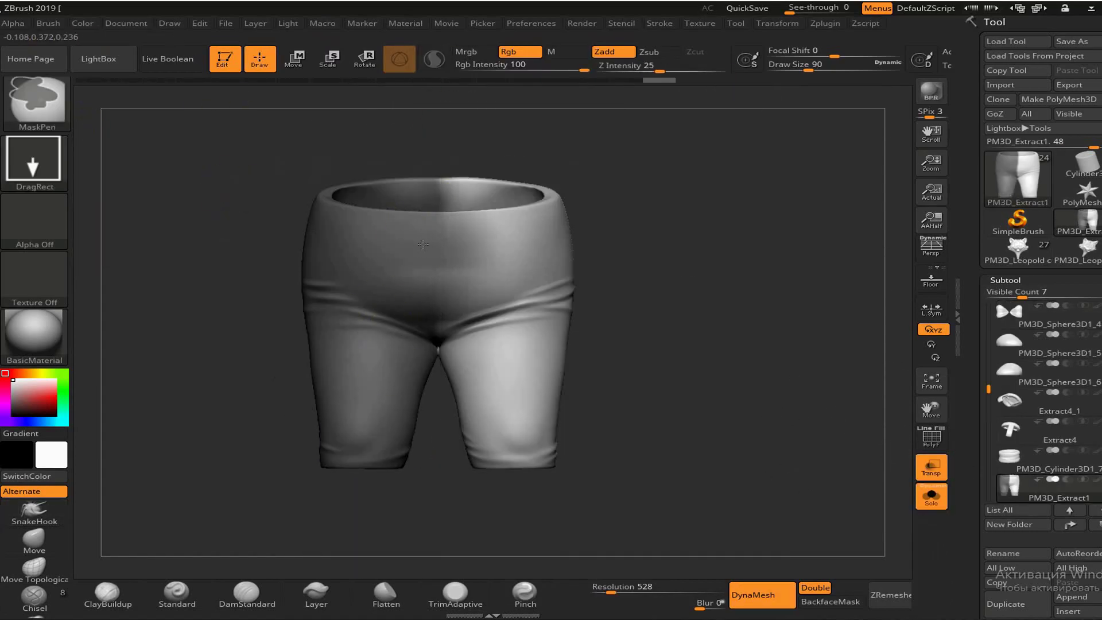
Orbit the soloed shorts to check their back, then return to the front view
{"action": "left_click_drag", "start_coordinate": [423, 244], "coordinate": [513, 235]}
{"action": "left_click_drag", "start_coordinate": [497, 287], "coordinate": [712, 265]}
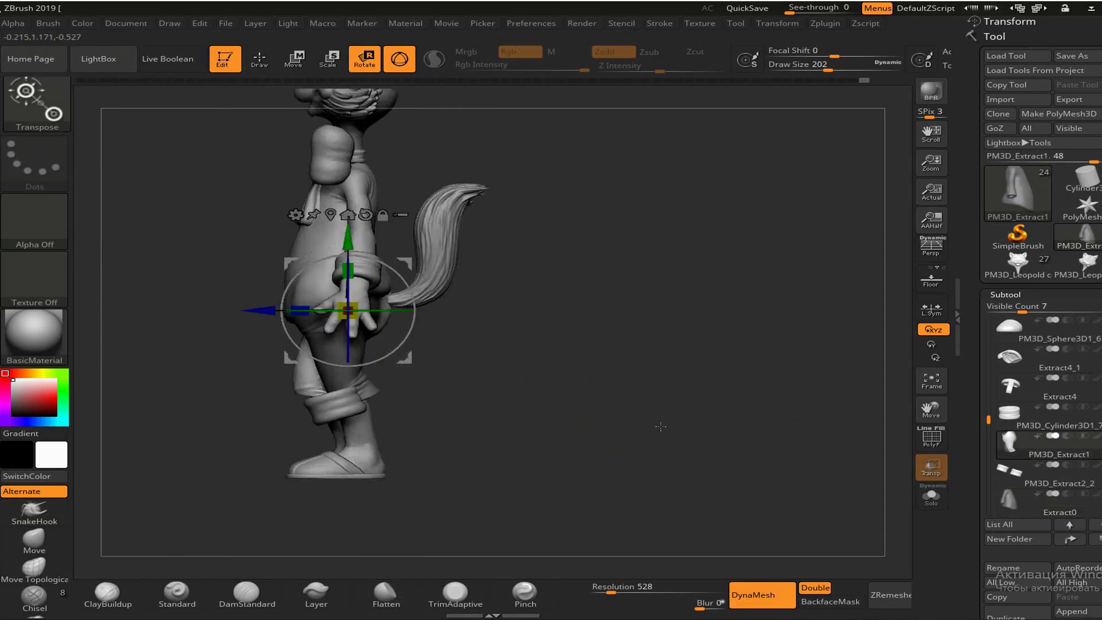
Select the leg subtool, orbit it so the foot points right, and toggle Solo
{"action": "left_click", "coordinate": [427, 343], "text": "alt"}
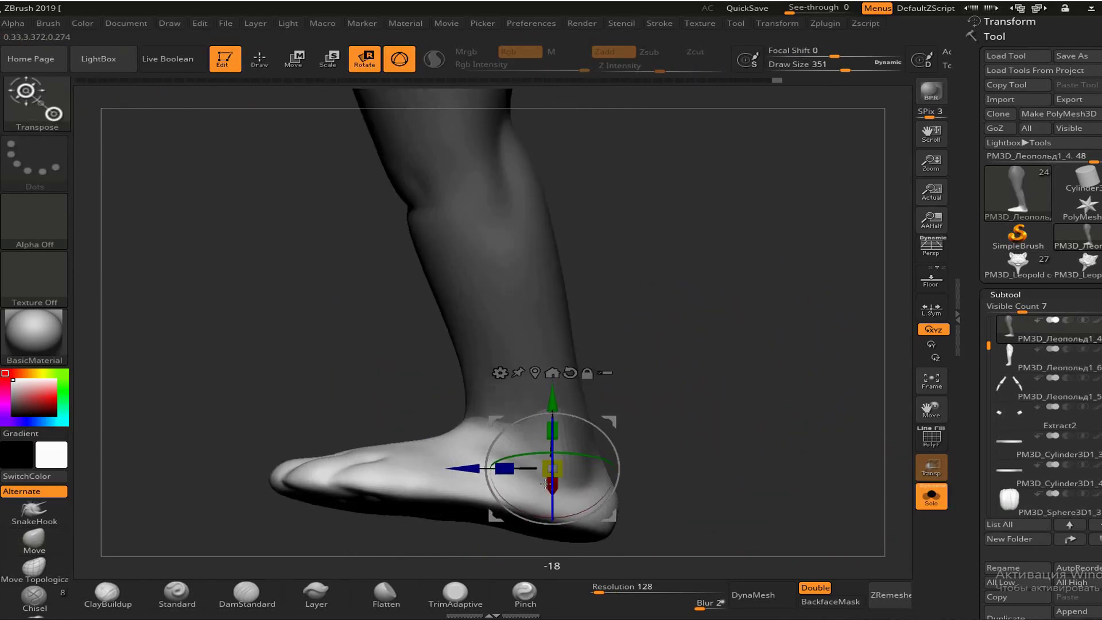
{"action": "left_click_drag", "start_coordinate": [610, 508], "coordinate": [733, 356]}
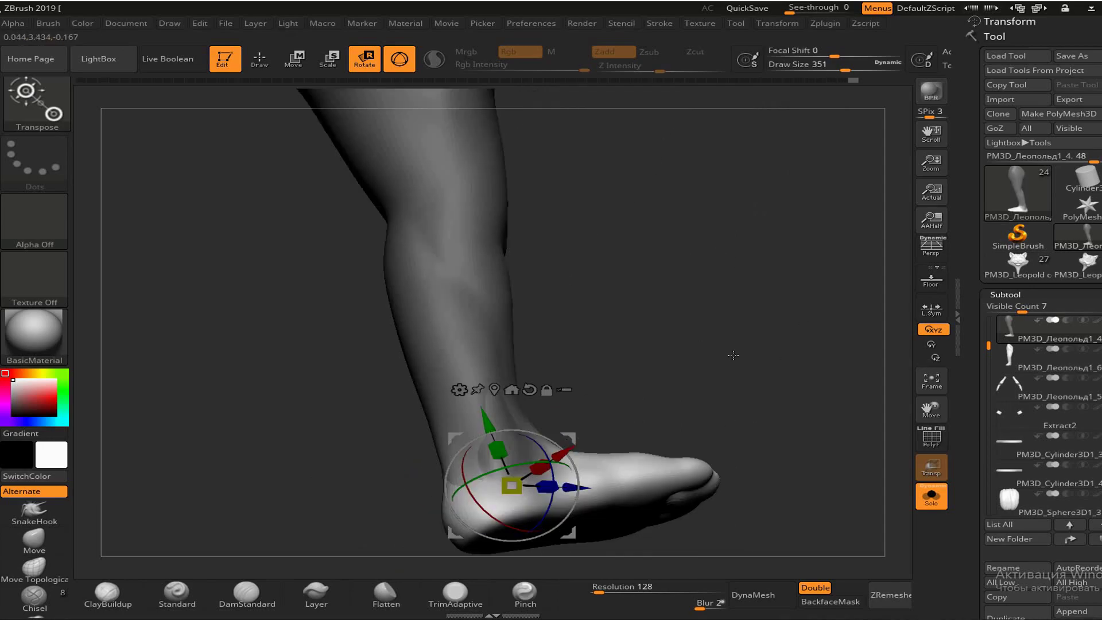
{"action": "left_click", "coordinate": [940, 504]}
{"action": "left_click", "coordinate": [638, 496], "text": "alt"}
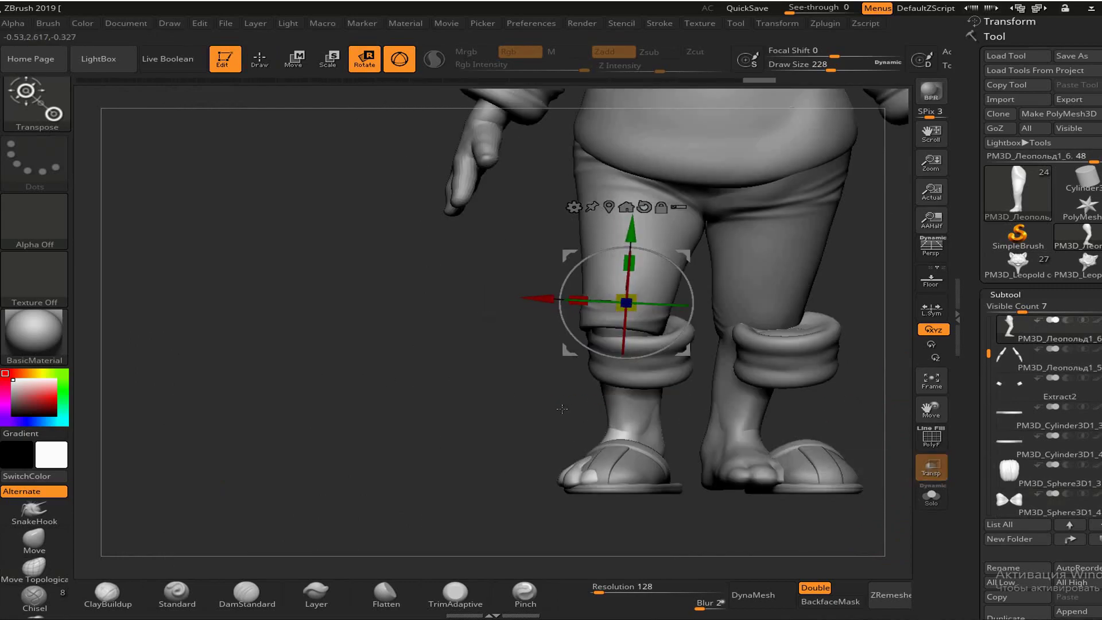
Solo the leg and step back and forth through its undo history
{"action": "left_click", "coordinate": [934, 500]}
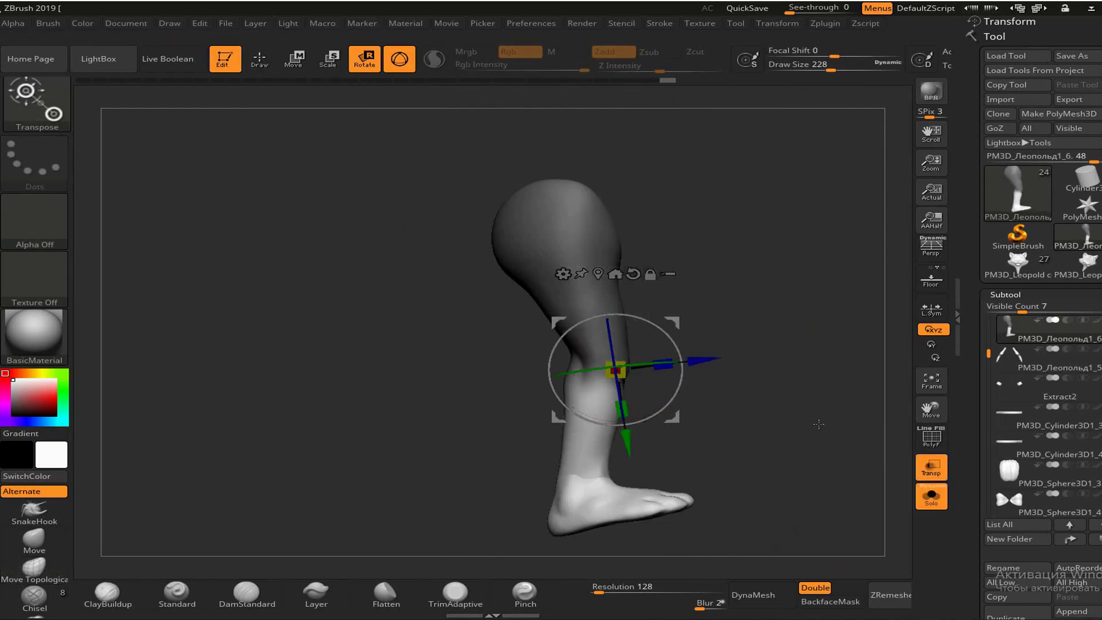
{"action": "key", "text": "ctrl+z"}
{"action": "key", "text": "ctrl+z"}
{"action": "key", "text": "ctrl+z"}
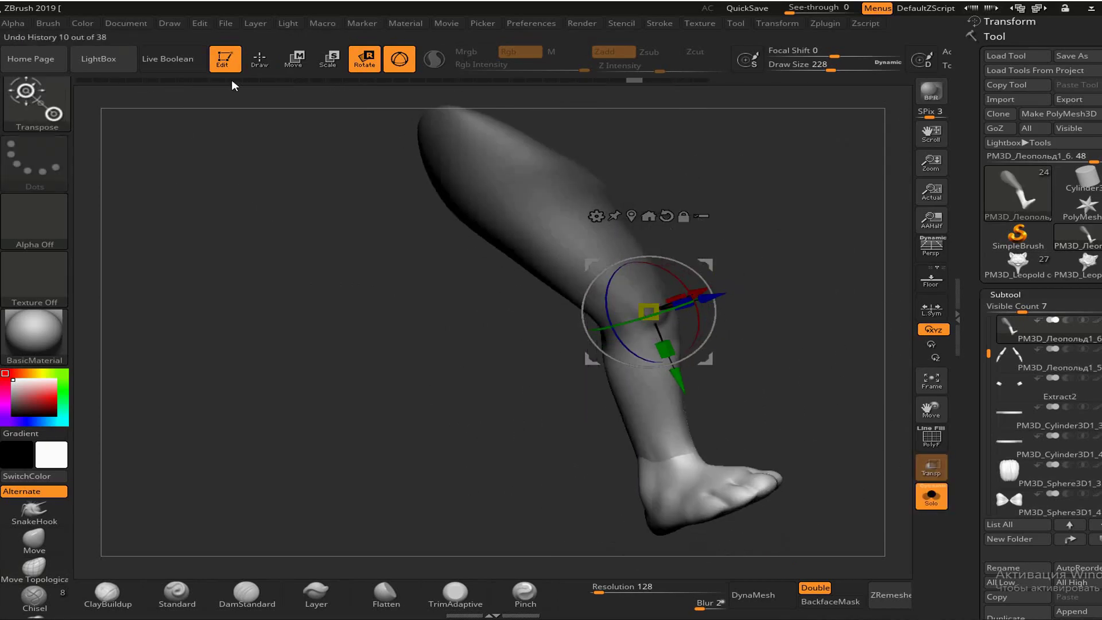
{"action": "left_click", "coordinate": [363, 61]}
{"action": "key", "text": "ctrl+shift+z"}
{"action": "key", "text": "ctrl+shift+z"}
{"action": "key", "text": "ctrl+shift+z"}
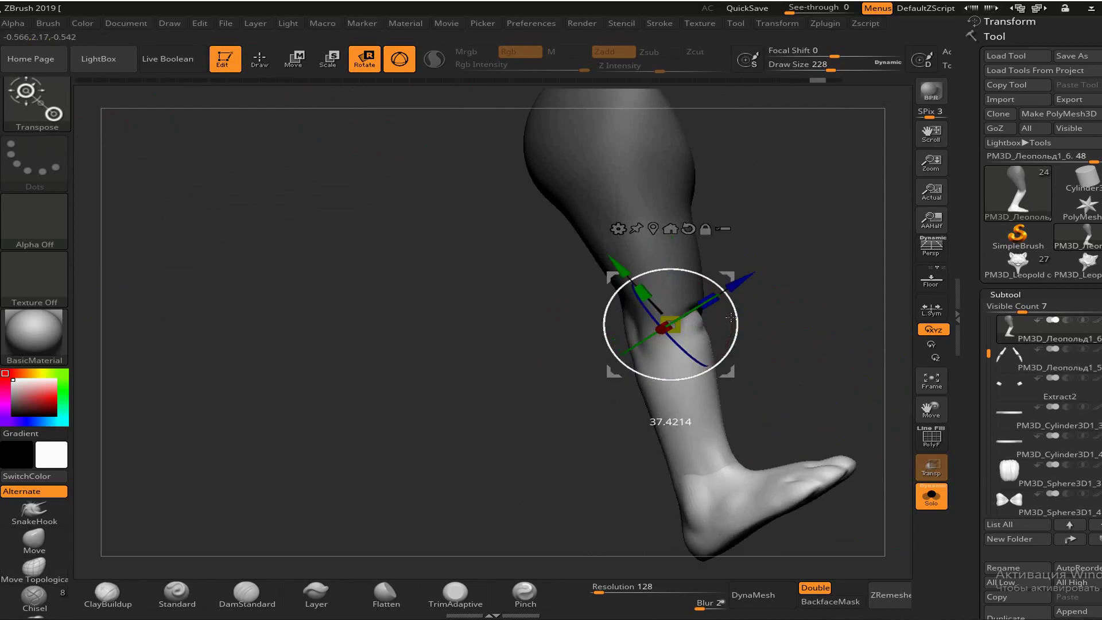
{"action": "key", "text": "ctrl+shift+z"}
{"action": "key", "text": "ctrl+shift+z"}
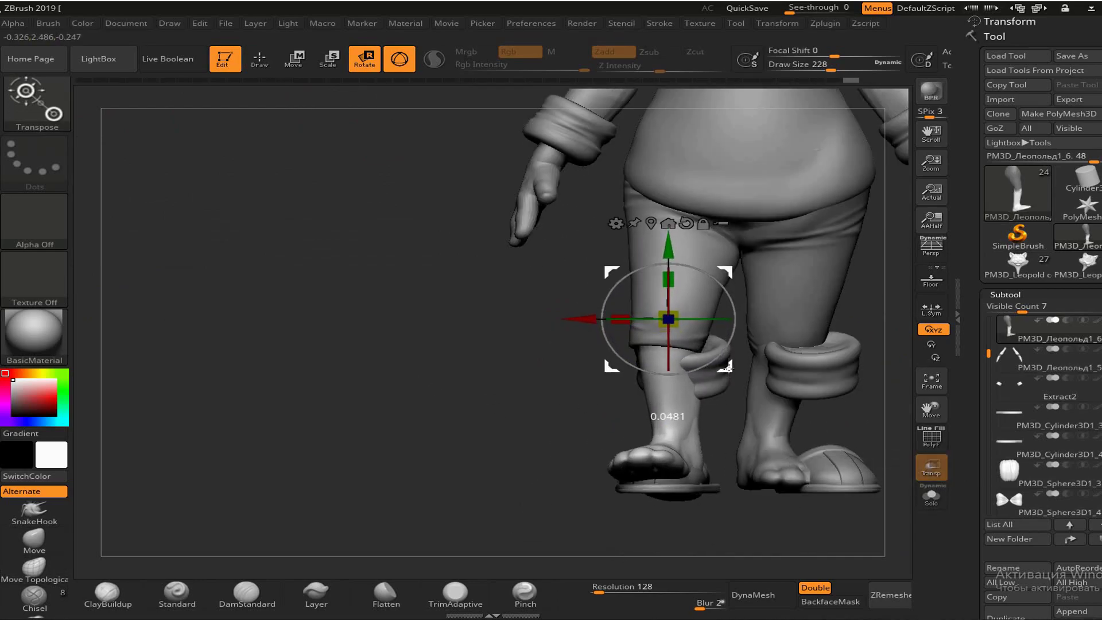
{"action": "key", "text": "ctrl+z"}
{"action": "key", "text": "ctrl+z"}
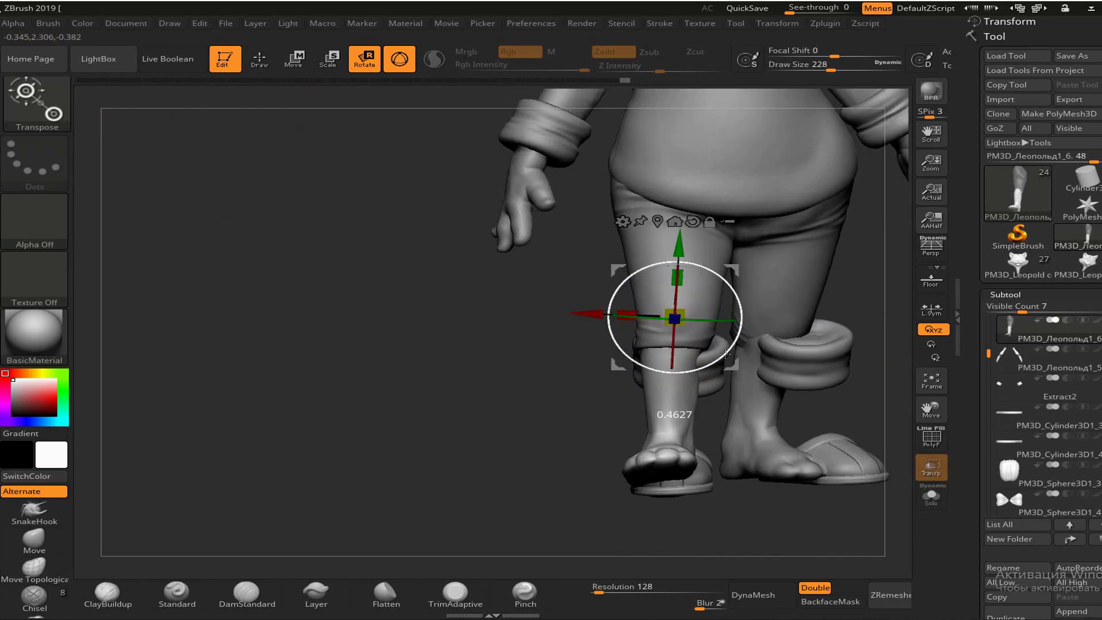
{"action": "key", "text": "ctrl+shift+z"}
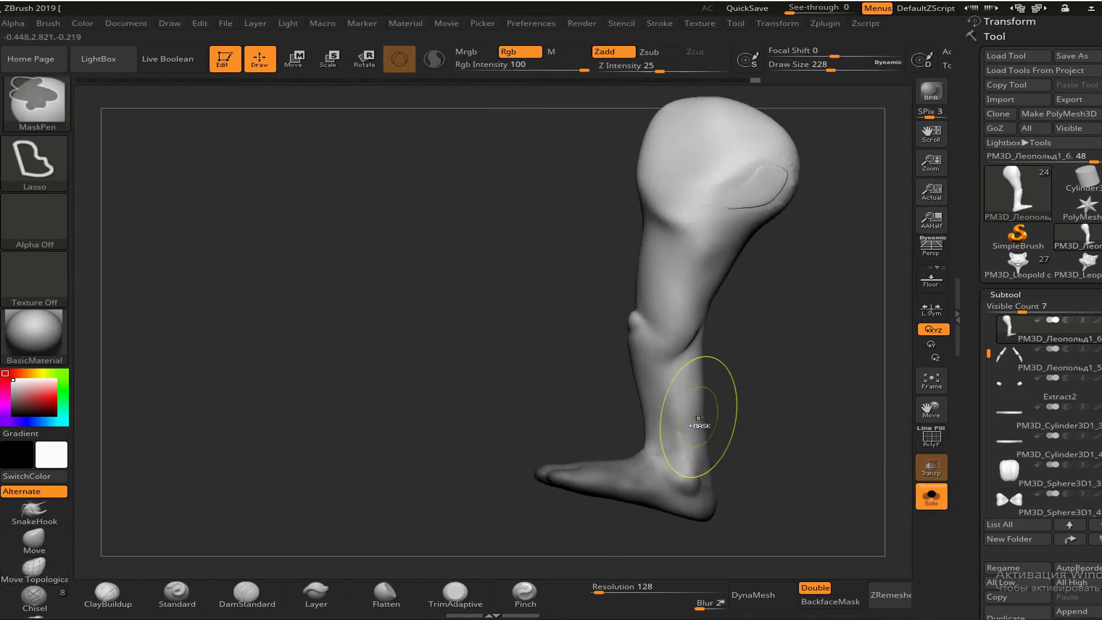
Redo forward through the leg and foot edits until both legs show again
{"action": "key", "text": "ctrl+shift+z"}
{"action": "key", "text": "ctrl+shift+z"}
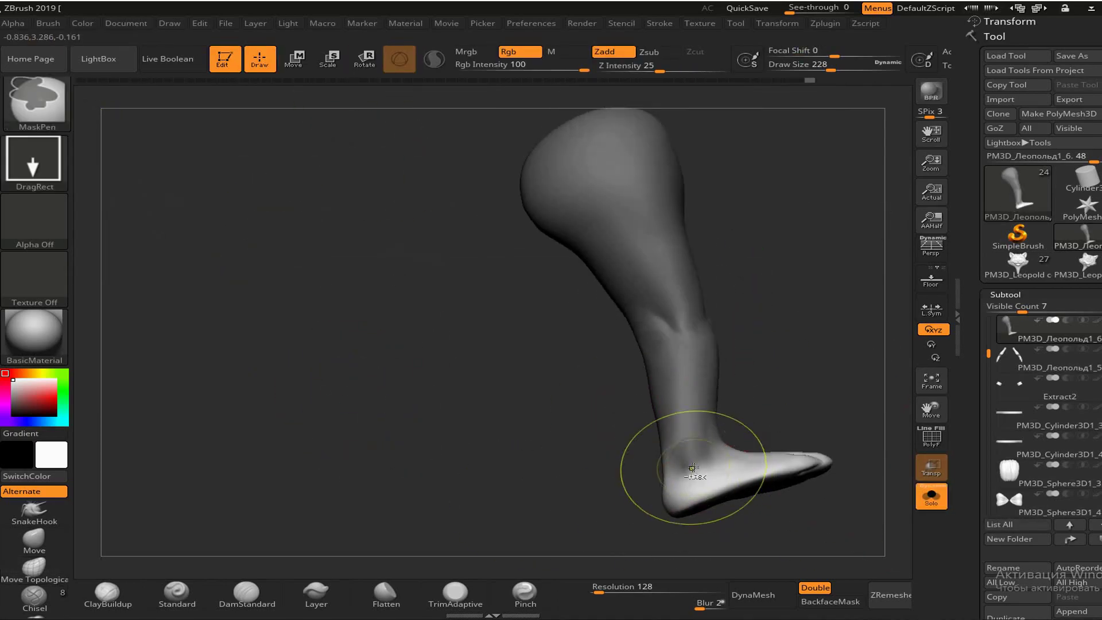
{"action": "key", "text": "ctrl+shift+z"}
{"action": "key", "text": "ctrl+shift+z"}
{"action": "key", "text": "ctrl+shift+z"}
{"action": "key", "text": "ctrl+shift+z"}
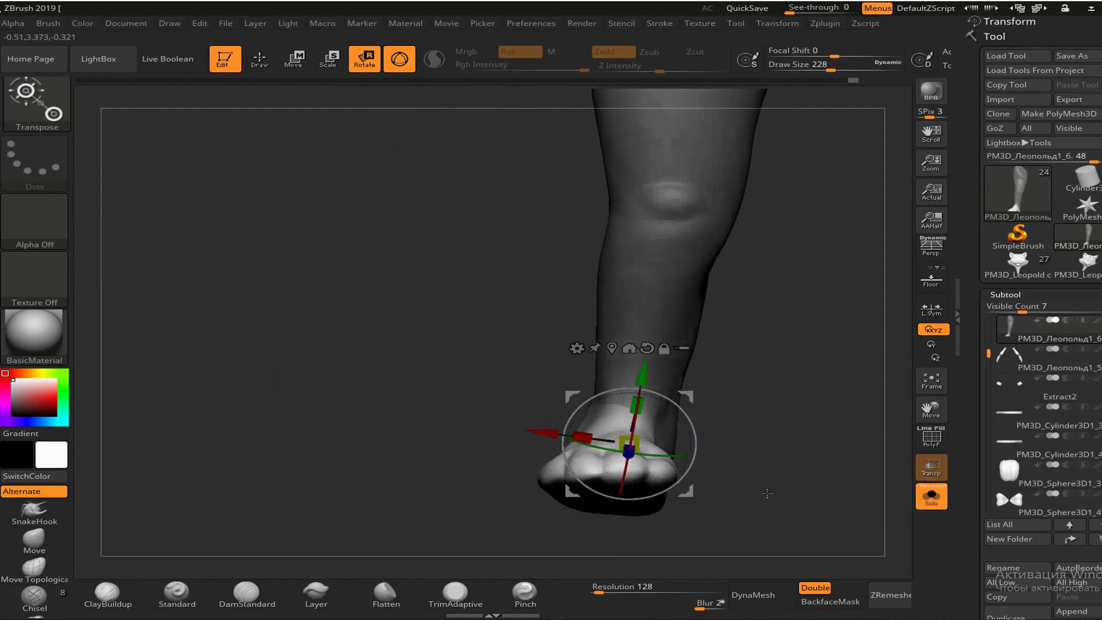
{"action": "key", "text": "ctrl+shift+z"}
{"action": "key", "text": "ctrl+shift+z"}
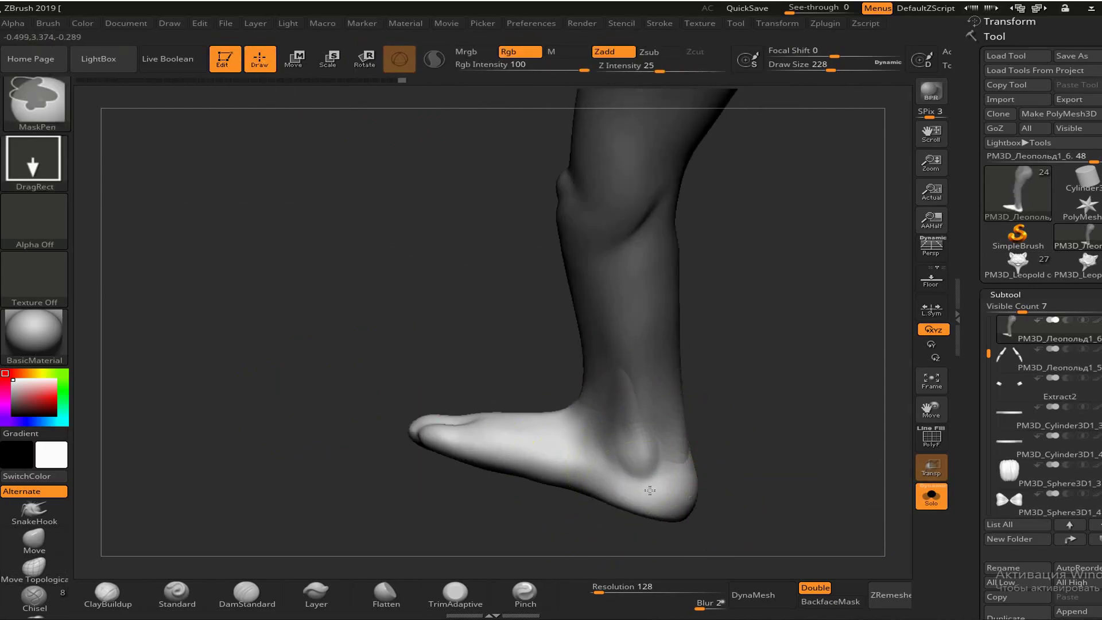
{"action": "key", "text": "ctrl+shift+z"}
{"action": "key", "text": "ctrl+shift+z"}
{"action": "key", "text": "ctrl+shift+z"}
{"action": "key", "text": "ctrl+shift+z"}
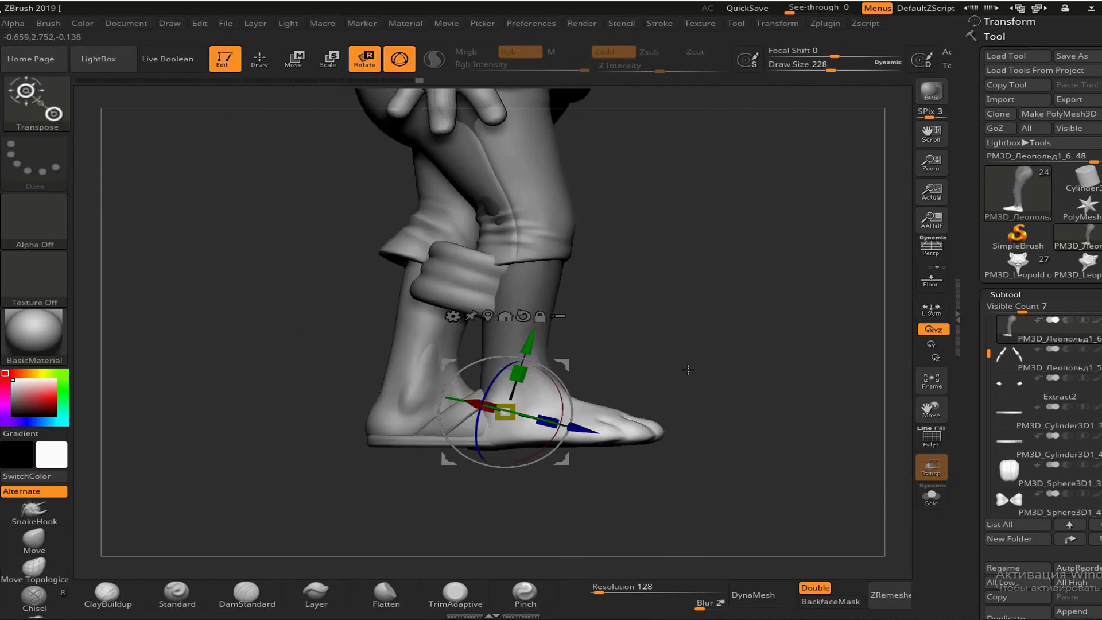
{"action": "key", "text": "ctrl+shift+z"}
{"action": "key", "text": "ctrl+shift+z"}
{"action": "key", "text": "ctrl+shift+z"}
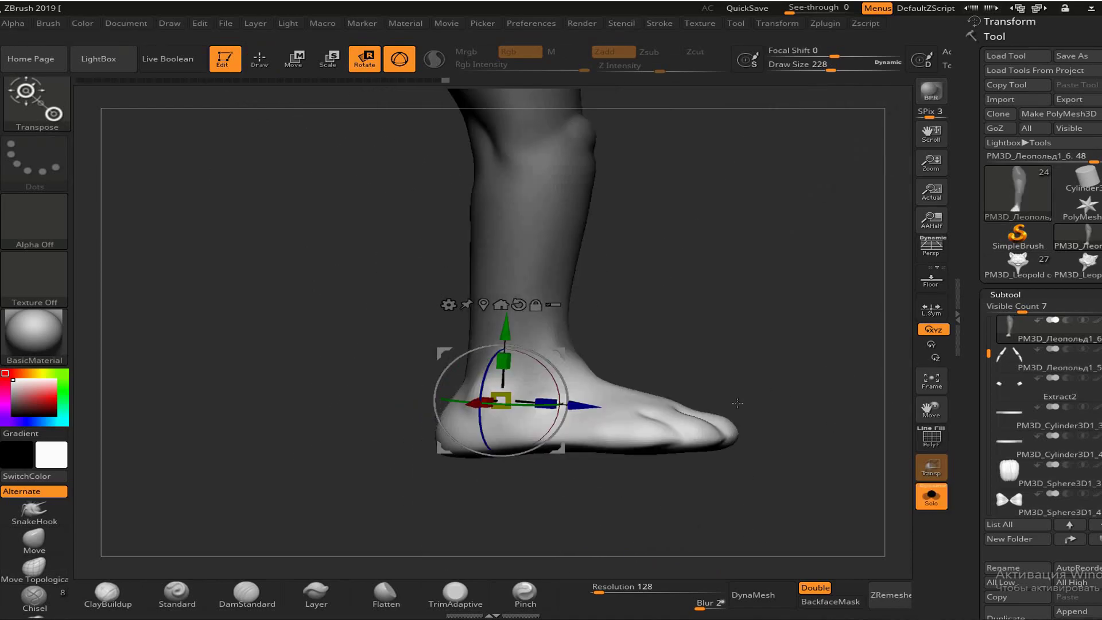
{"action": "key", "text": "ctrl+shift+z"}
{"action": "left_click_drag", "start_coordinate": [592, 393], "coordinate": [551, 444]}
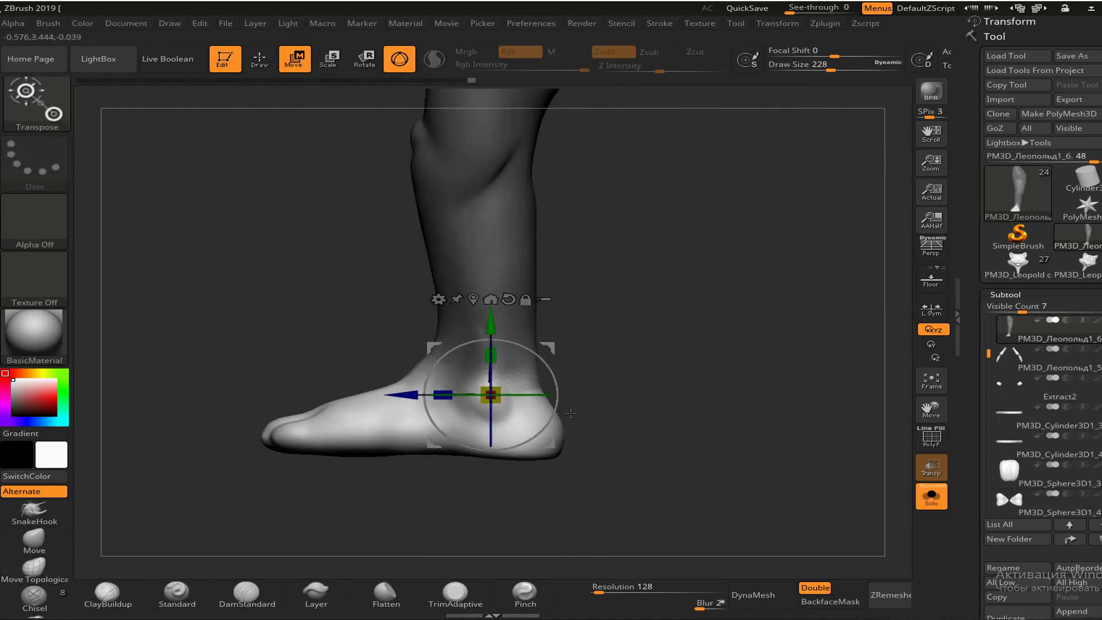
{"action": "key", "text": "ctrl+shift+z"}
{"action": "key", "text": "ctrl+shift+z"}
{"action": "key", "text": "ctrl+shift+z"}
{"action": "key", "text": "ctrl+shift+z"}
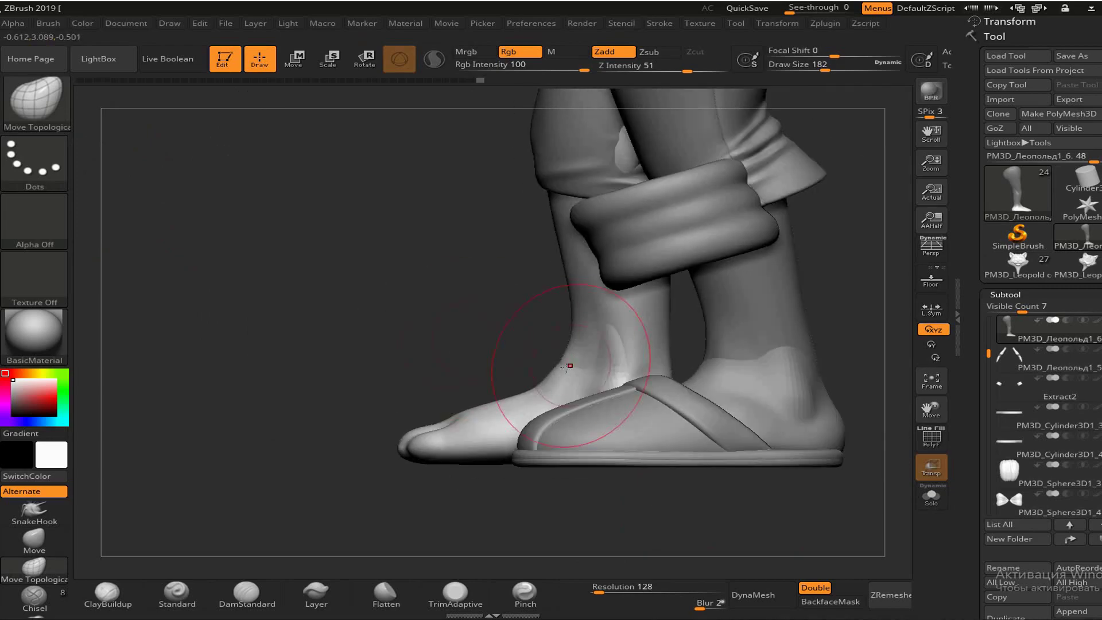
{"action": "key", "text": "ctrl+shift+z"}
{"action": "key", "text": "ctrl+shift+z"}
{"action": "key", "text": "ctrl+shift+z"}
{"action": "key", "text": "ctrl+shift+z"}
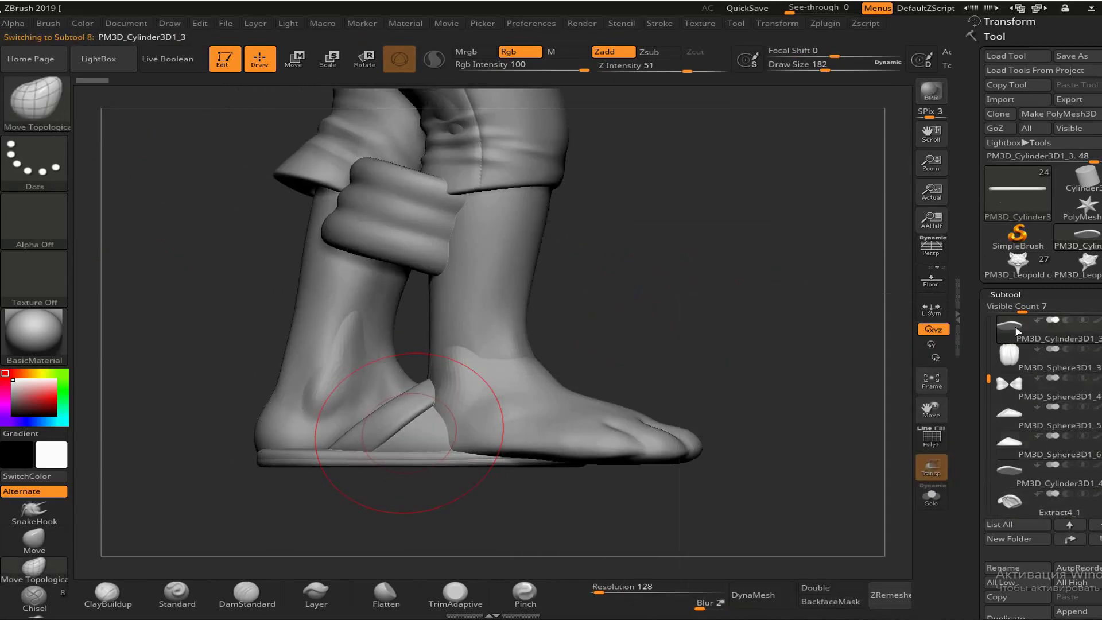
Select the PM3D_Sphere3D1_6 slipper piece and step through its edit history
{"action": "left_click", "coordinate": [1012, 448]}
{"action": "key", "text": "ctrl+shift+z"}
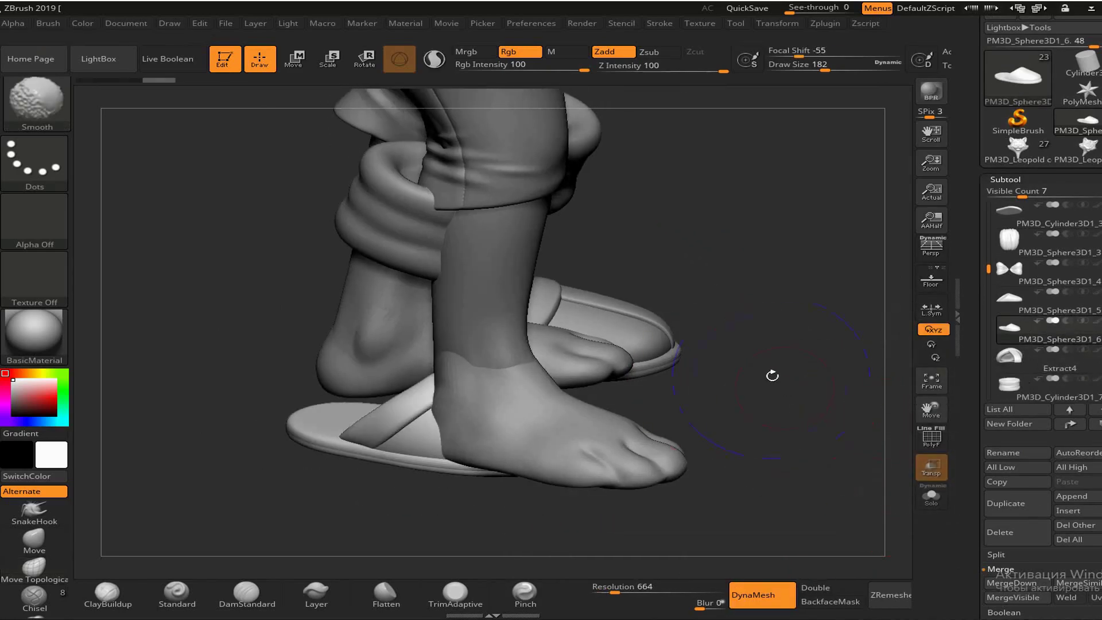
{"action": "key", "text": "ctrl+shift+z"}
{"action": "key", "text": "ctrl+shift+z"}
{"action": "key", "text": "ctrl+shift+z"}
{"action": "key", "text": "ctrl+shift+z"}
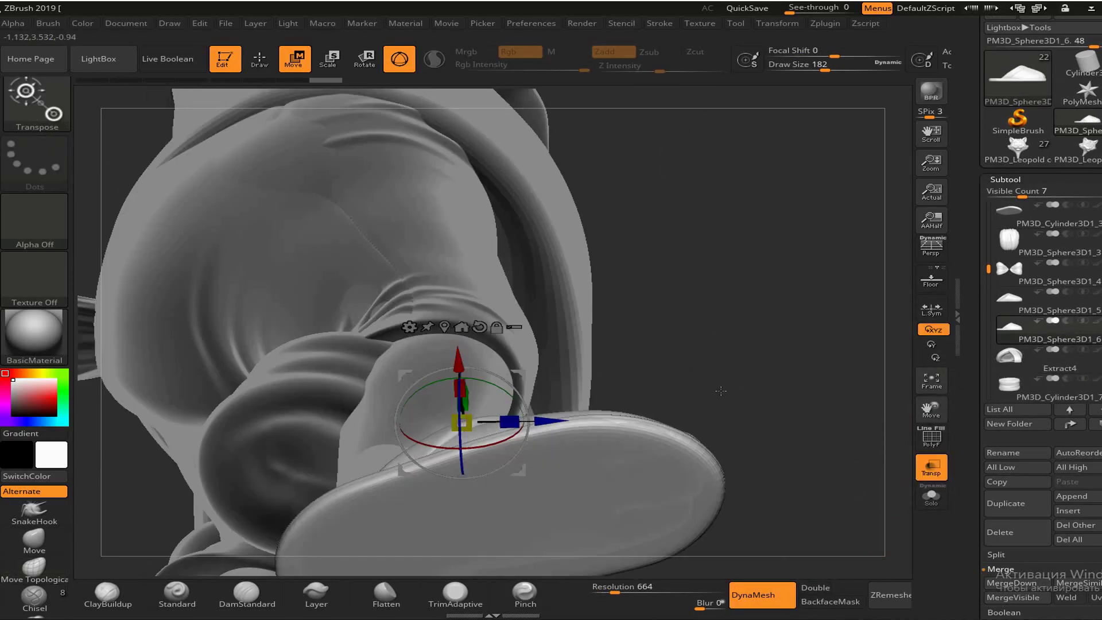
{"action": "key", "text": "ctrl+shift+z"}
{"action": "key", "text": "ctrl+shift+z"}
{"action": "key", "text": "ctrl+shift+z"}
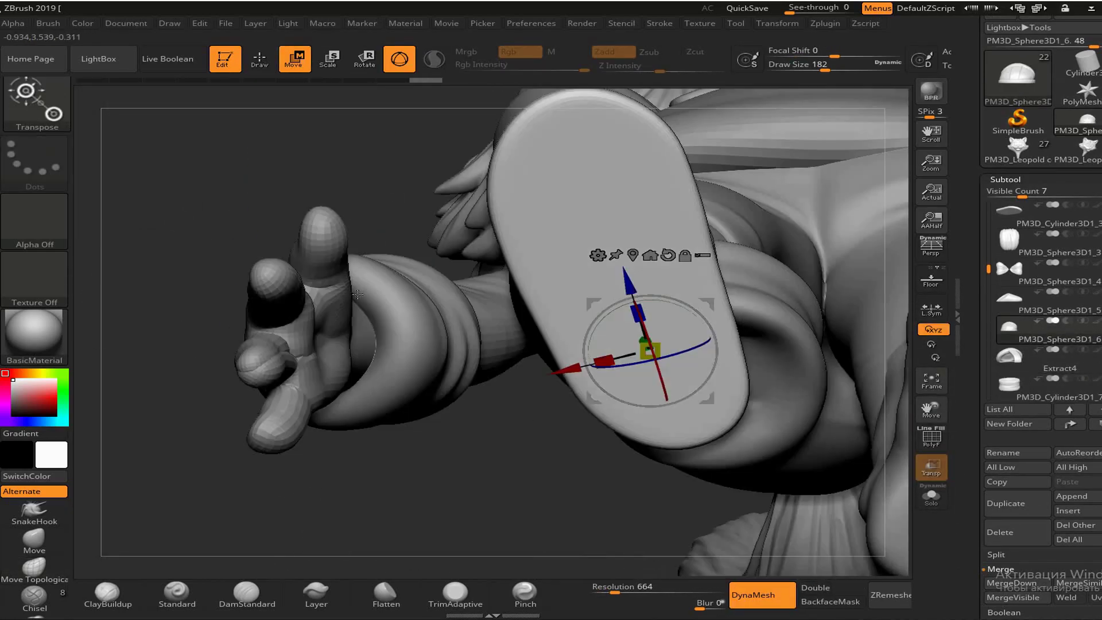
{"action": "key", "text": "ctrl+shift+z"}
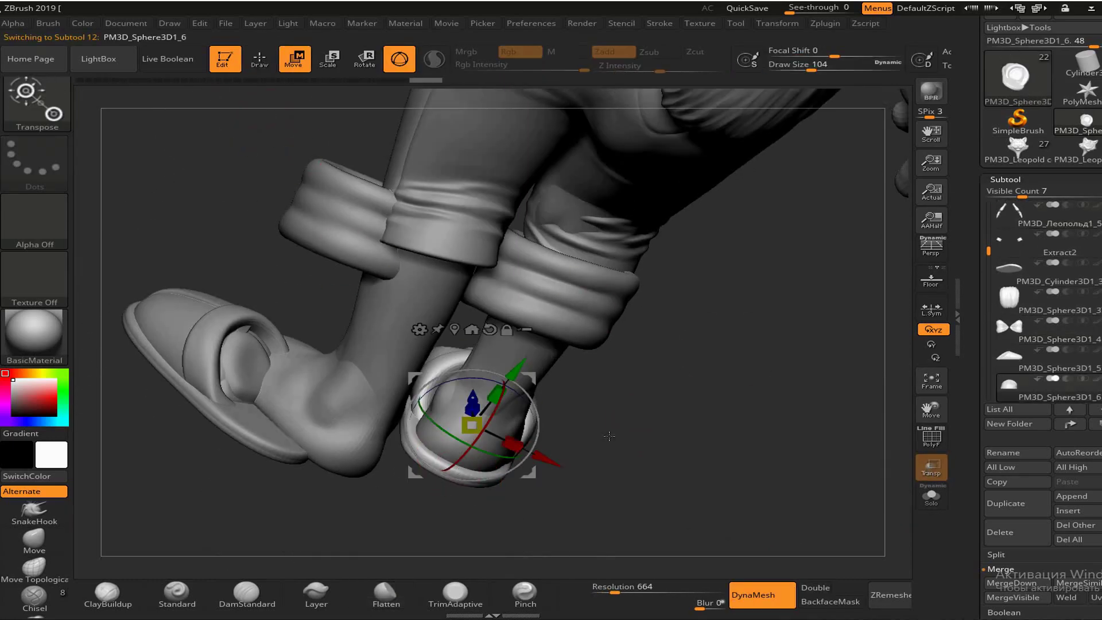
Orbit close around the slipper soles, then select the cuff subtool PM3D_Extract2_2
{"action": "left_click_drag", "start_coordinate": [498, 462], "coordinate": [818, 402]}
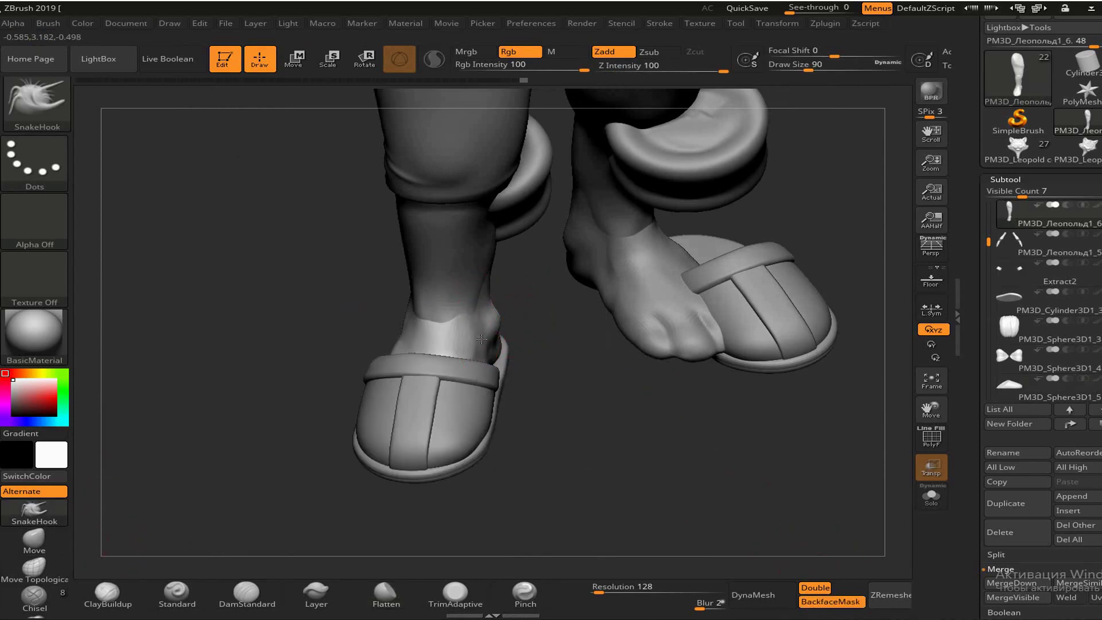
{"action": "mouse_move", "coordinate": [482, 339]}
{"action": "left_mouse_down"}
{"action": "mouse_move", "coordinate": [517, 259]}
{"action": "mouse_move", "coordinate": [497, 322]}
{"action": "mouse_move", "coordinate": [423, 385]}
{"action": "mouse_move", "coordinate": [440, 362]}
{"action": "left_mouse_up"}
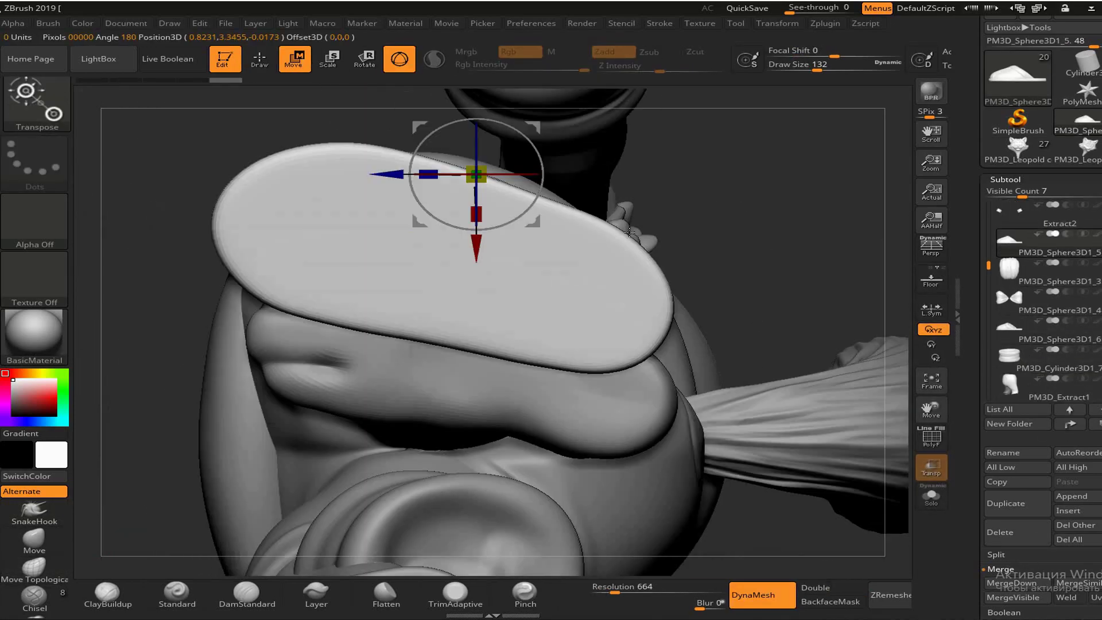
{"action": "left_click_drag", "start_coordinate": [477, 346], "coordinate": [550, 321]}
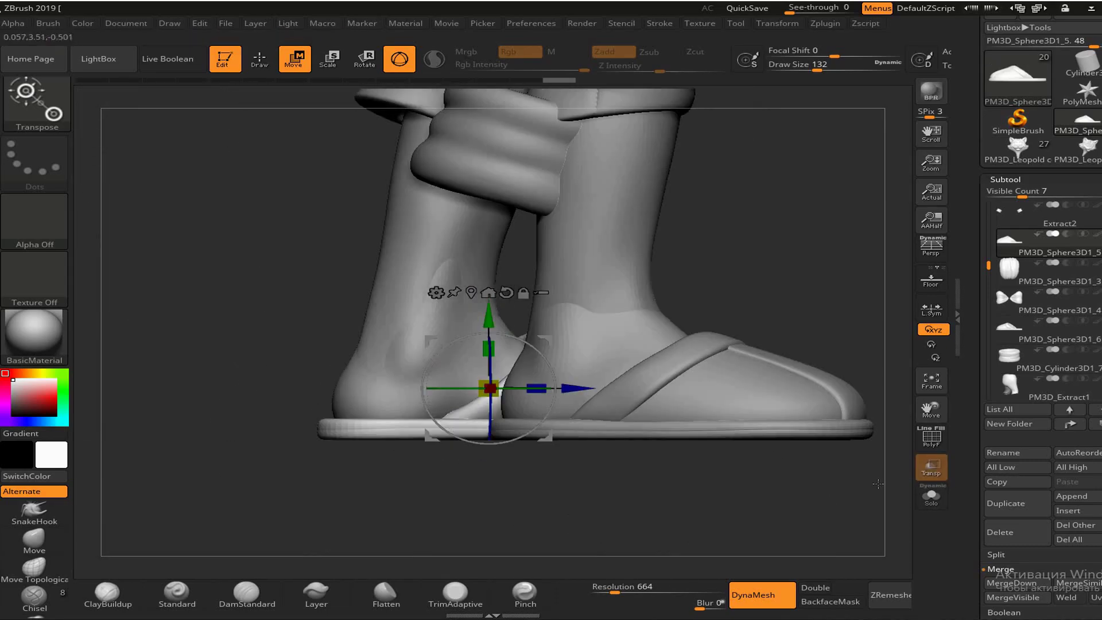
{"action": "left_click_drag", "start_coordinate": [878, 484], "coordinate": [415, 372]}
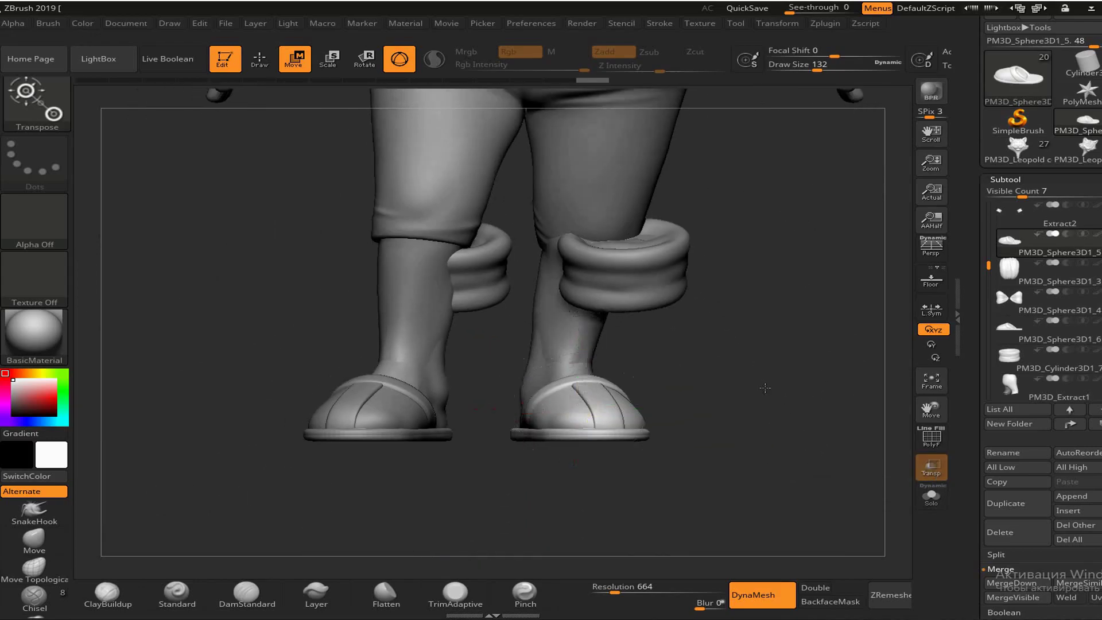
{"action": "left_click", "coordinate": [56, 176]}
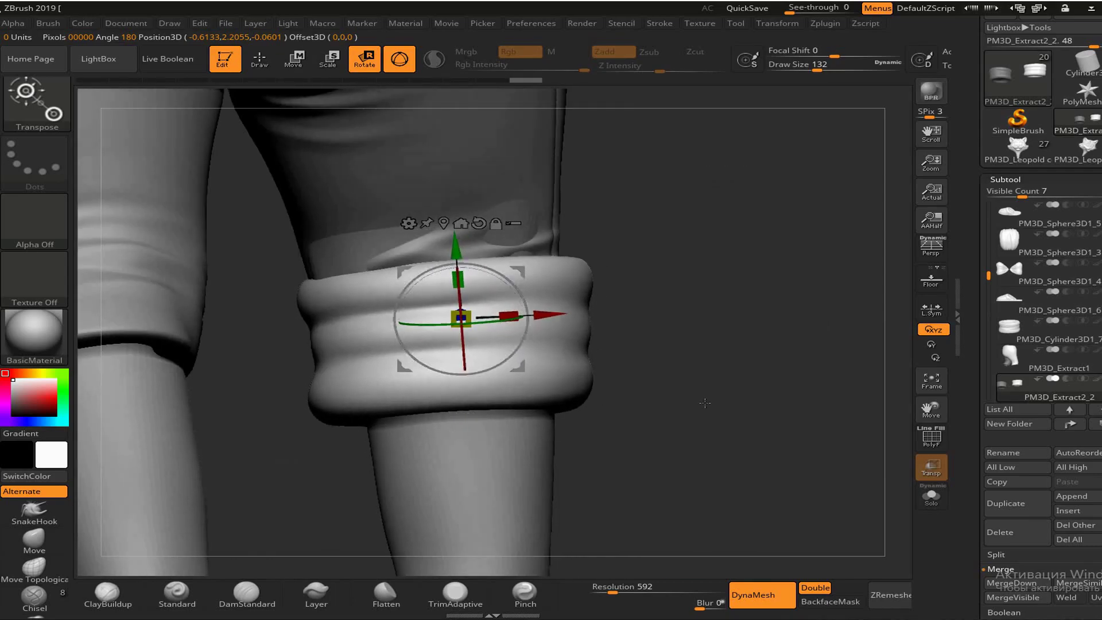
Orbit out from the cuff to view both pant legs and the leg's back side
{"action": "left_click_drag", "start_coordinate": [705, 402], "coordinate": [273, 414]}
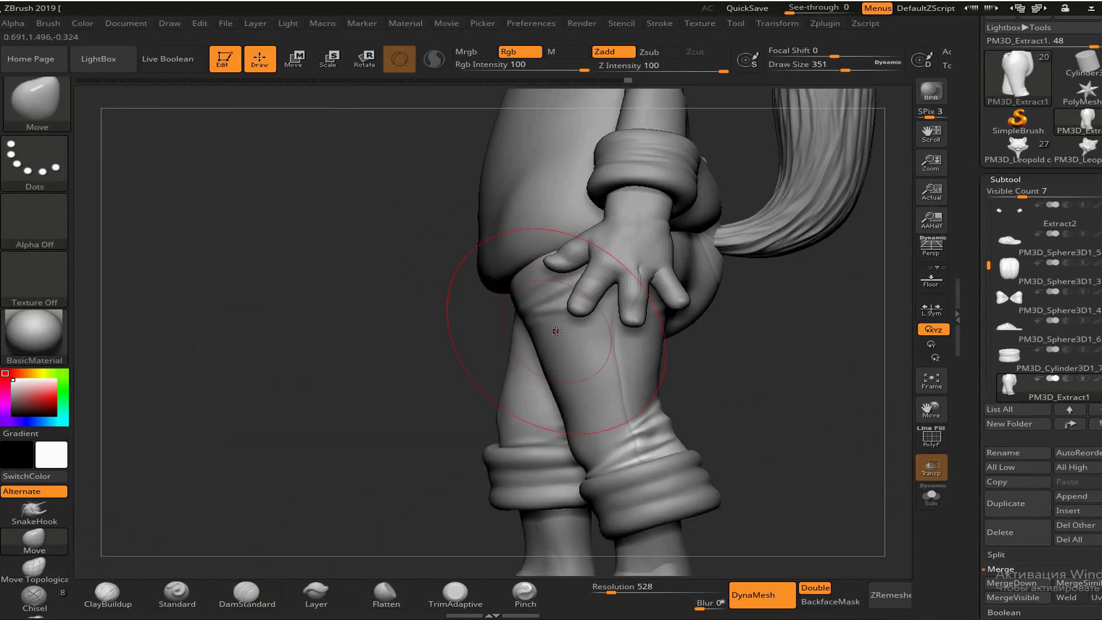
{"action": "left_click_drag", "start_coordinate": [540, 383], "coordinate": [829, 339]}
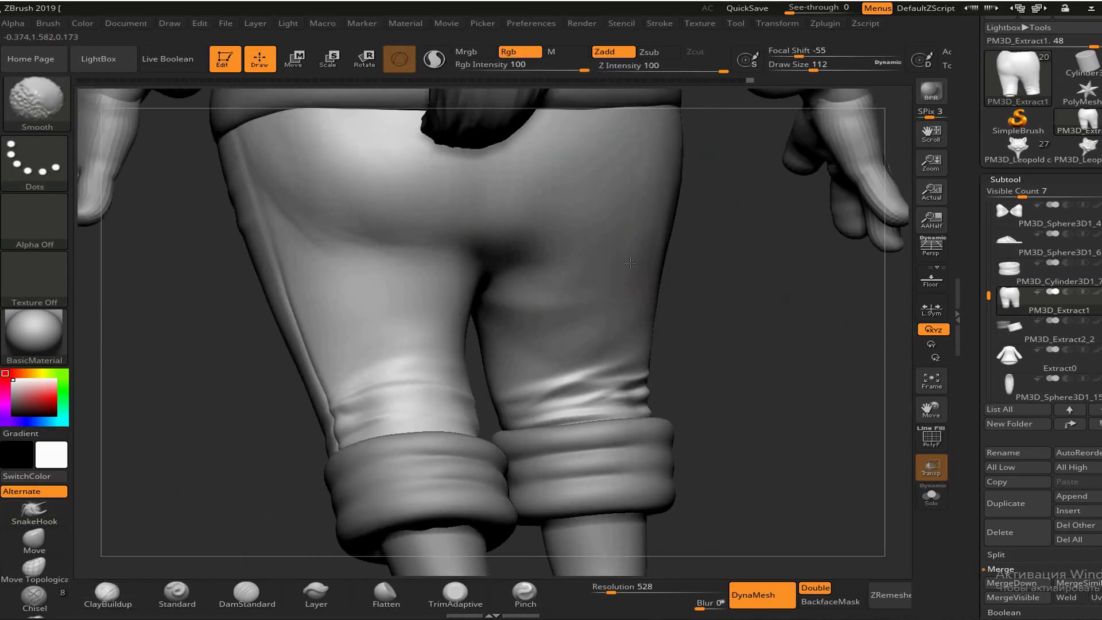
Orbit around the smoothed pants, save the project with Ctrl+S, and view the cuffs
{"action": "left_click_drag", "start_coordinate": [630, 263], "coordinate": [451, 258]}
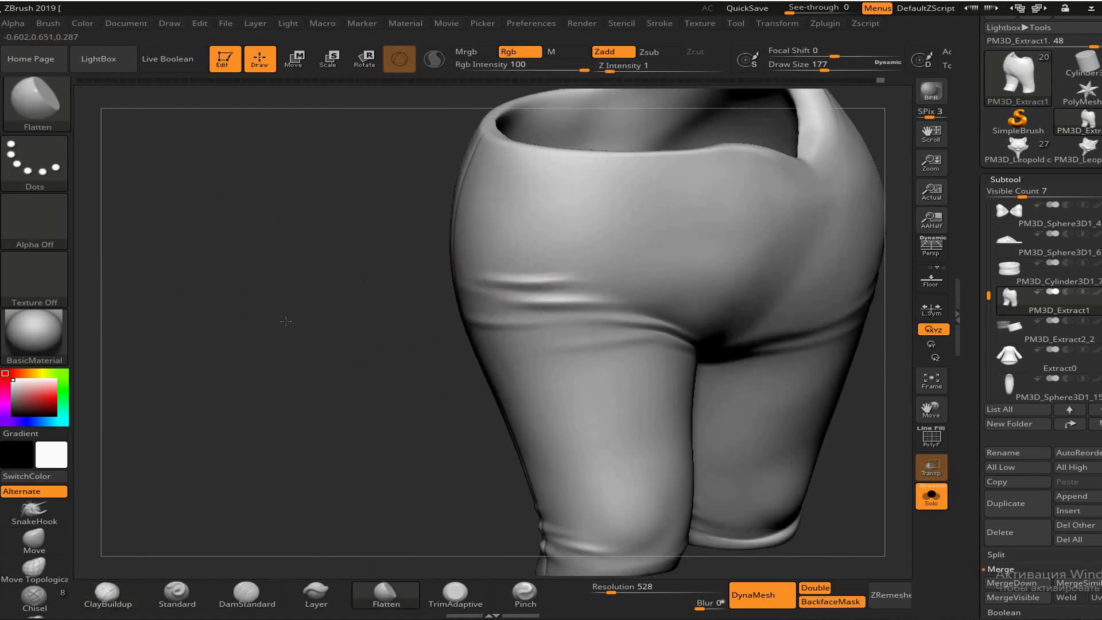
{"action": "mouse_move", "coordinate": [273, 397]}
{"action": "left_mouse_down"}
{"action": "mouse_move", "coordinate": [880, 229]}
{"action": "mouse_move", "coordinate": [856, 413]}
{"action": "left_mouse_up"}
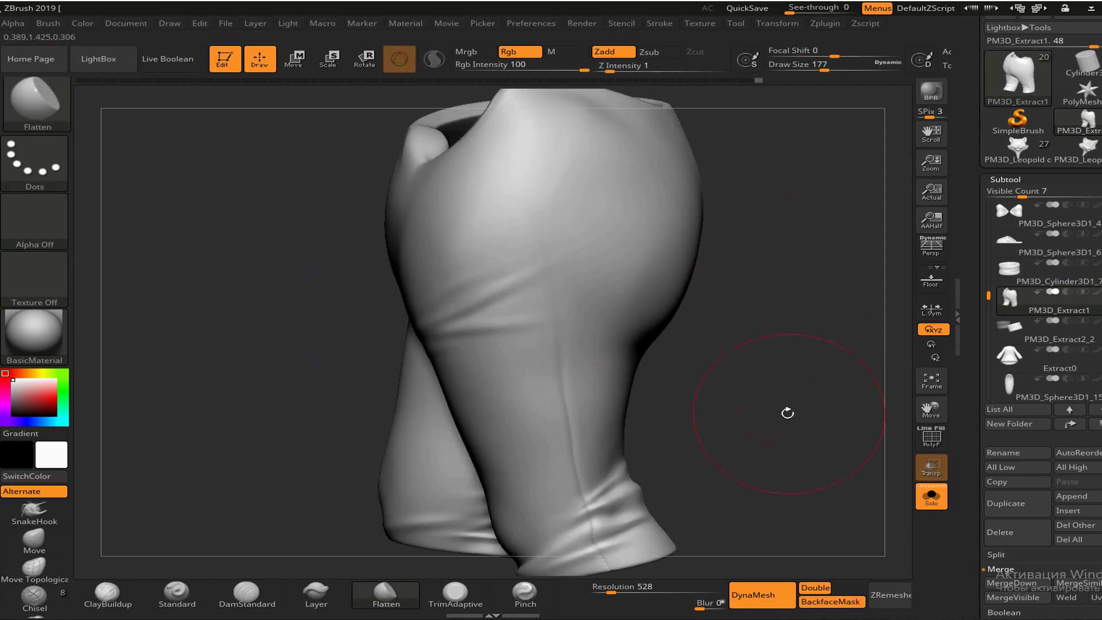
{"action": "key", "text": "ctrl+s"}
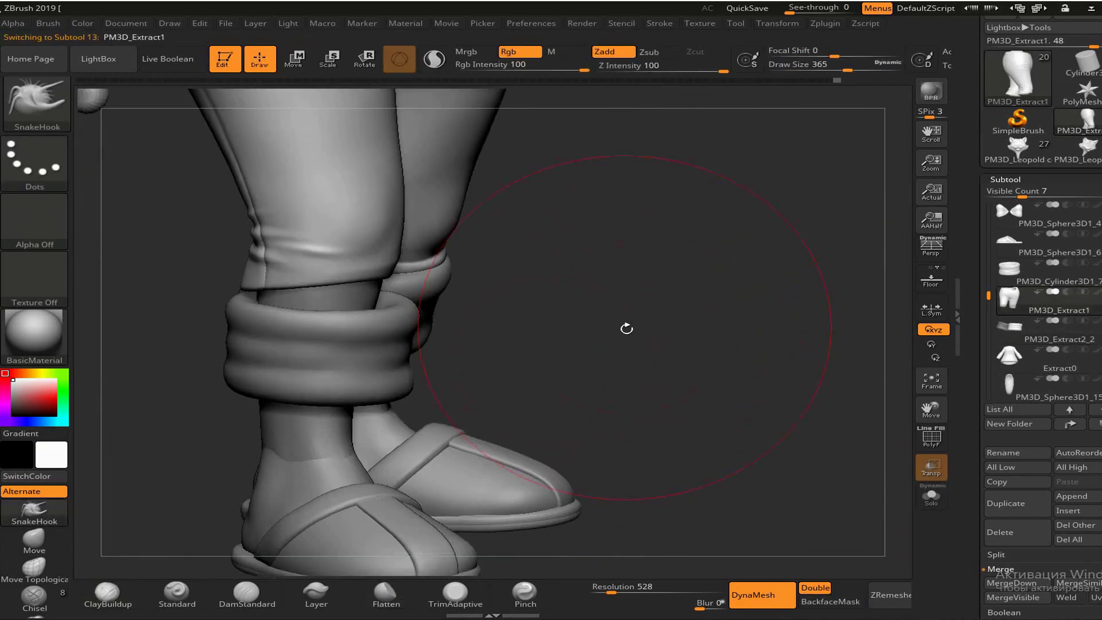
{"action": "left_click_drag", "start_coordinate": [512, 349], "coordinate": [425, 474]}
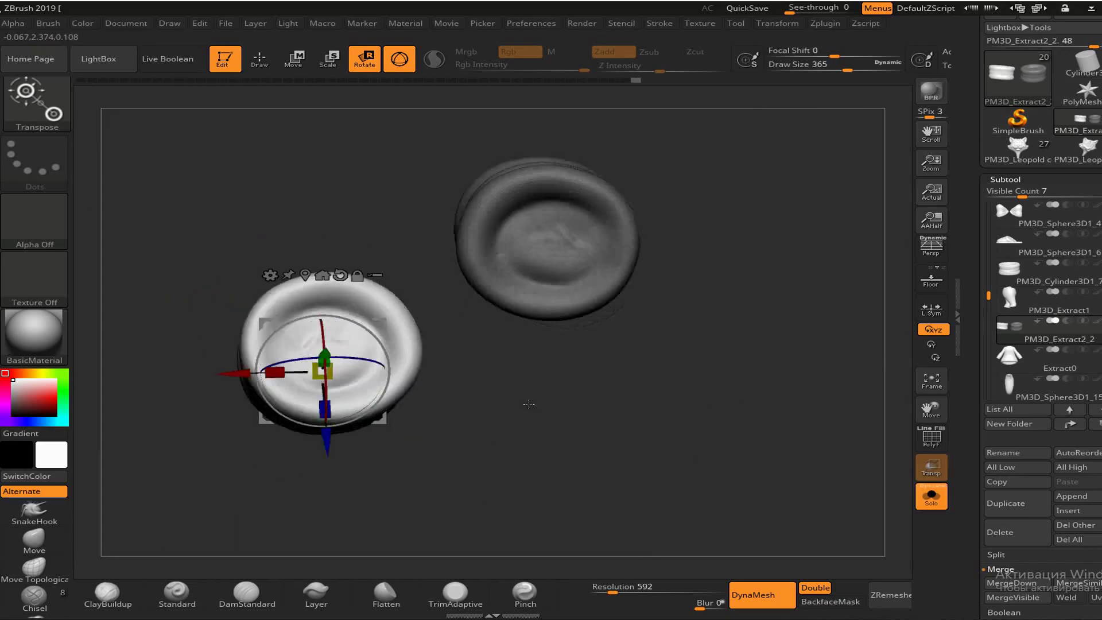
Turn the view to face the other side of the cuff
{"action": "left_click_drag", "start_coordinate": [611, 427], "coordinate": [517, 425]}
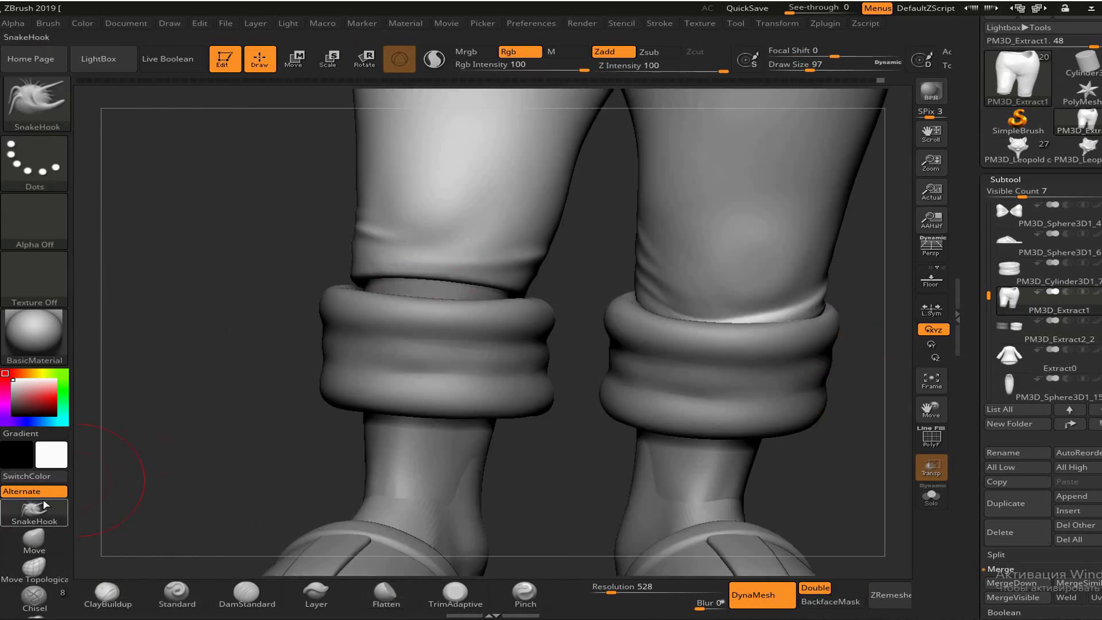
Bring up the Transpose gizmo on the cuff and view the cuffs from below with the pants active
{"action": "key", "text": "w"}
{"action": "left_click", "coordinate": [488, 272], "text": "alt"}
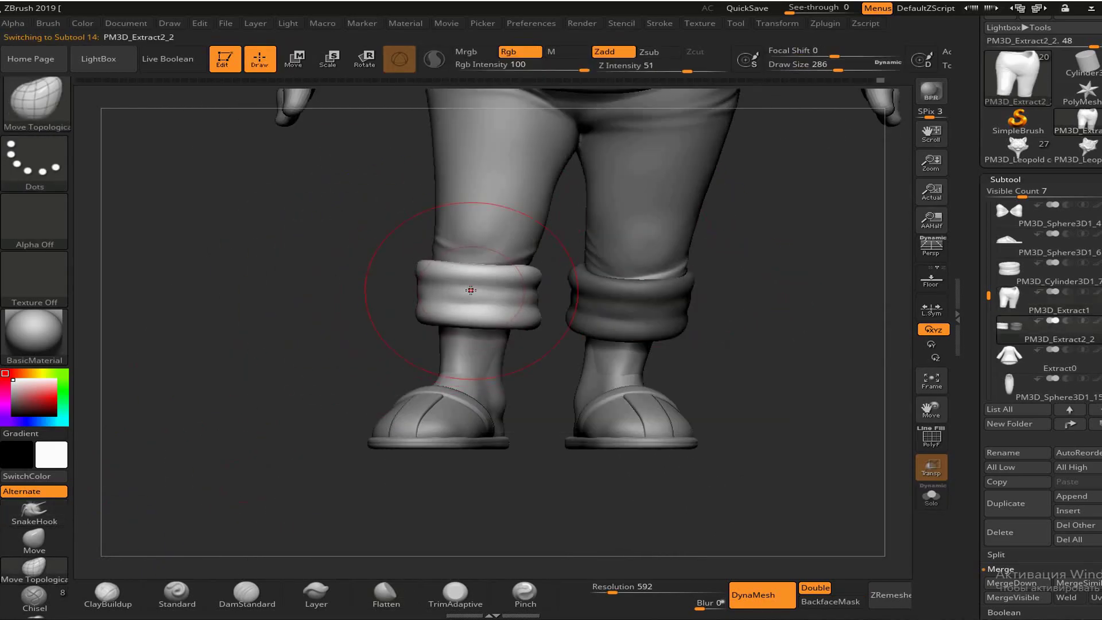
{"action": "mouse_move", "coordinate": [470, 290]}
{"action": "left_mouse_down"}
{"action": "mouse_move", "coordinate": [797, 455]}
{"action": "mouse_move", "coordinate": [455, 233]}
{"action": "left_mouse_up"}
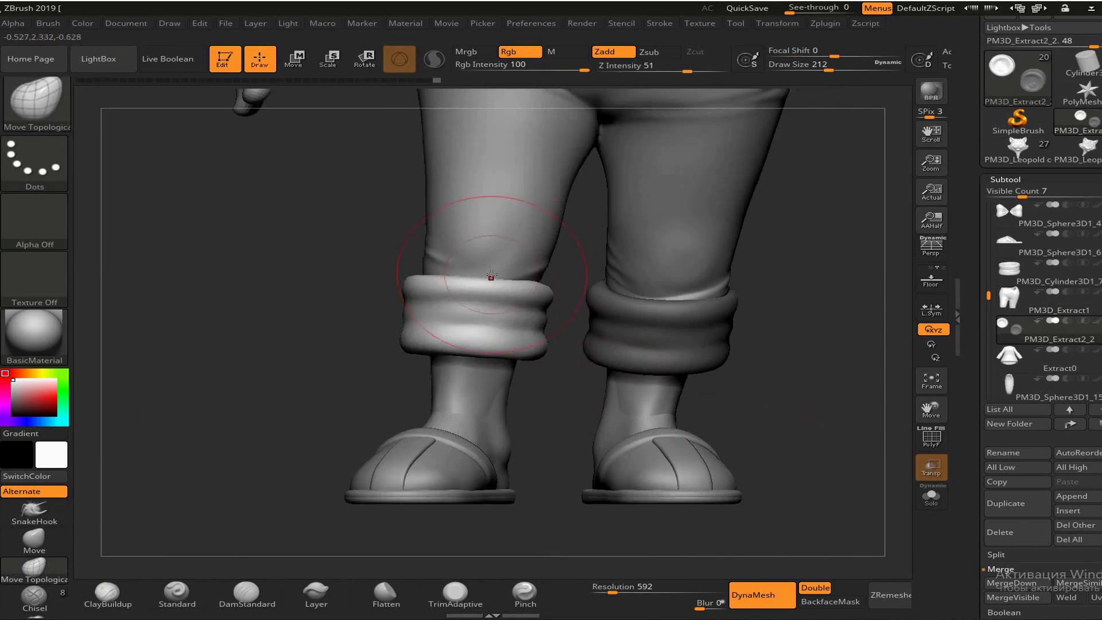
{"action": "left_click", "coordinate": [635, 286], "text": "alt"}
{"action": "left_click_drag", "start_coordinate": [635, 287], "coordinate": [686, 391]}
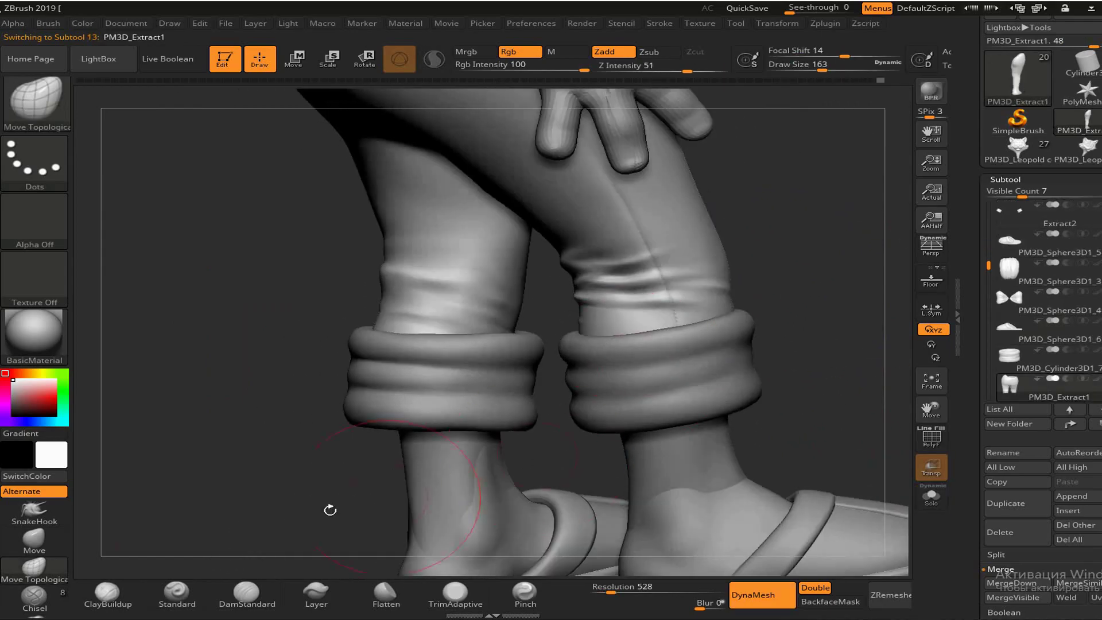
{"action": "mouse_move", "coordinate": [686, 392]}
{"action": "left_mouse_down"}
{"action": "mouse_move", "coordinate": [803, 454]}
{"action": "mouse_move", "coordinate": [718, 303]}
{"action": "left_mouse_up"}
Turn on transparency and check the hem-to-cuff fit from overhead and side views
{"action": "left_click", "coordinate": [921, 464]}
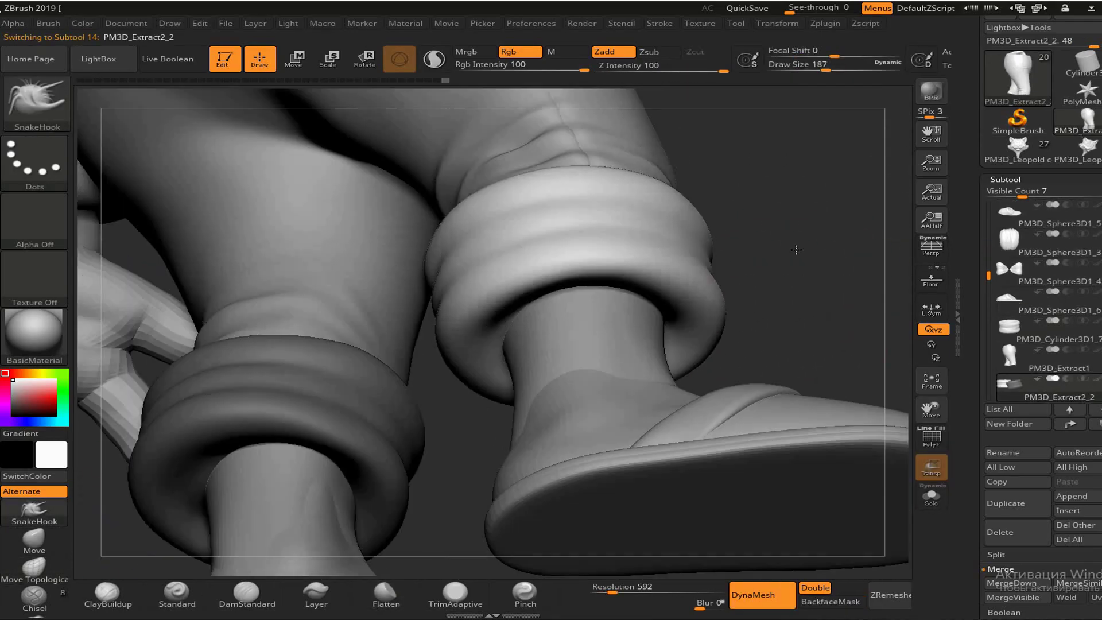
{"action": "mouse_move", "coordinate": [717, 303]}
{"action": "left_mouse_down"}
{"action": "mouse_move", "coordinate": [674, 408]}
{"action": "mouse_move", "coordinate": [830, 417]}
{"action": "left_mouse_up"}
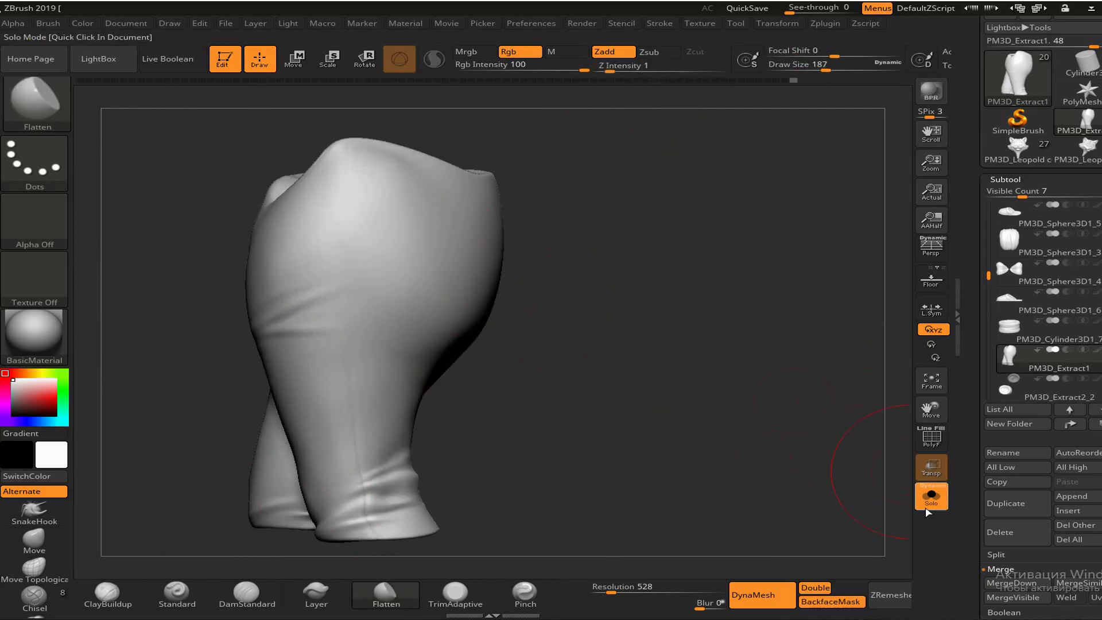
{"action": "mouse_move", "coordinate": [439, 353]}
{"action": "left_mouse_down"}
{"action": "mouse_move", "coordinate": [394, 295]}
{"action": "mouse_move", "coordinate": [253, 342]}
{"action": "mouse_move", "coordinate": [394, 315]}
{"action": "mouse_move", "coordinate": [686, 386]}
{"action": "left_mouse_up"}
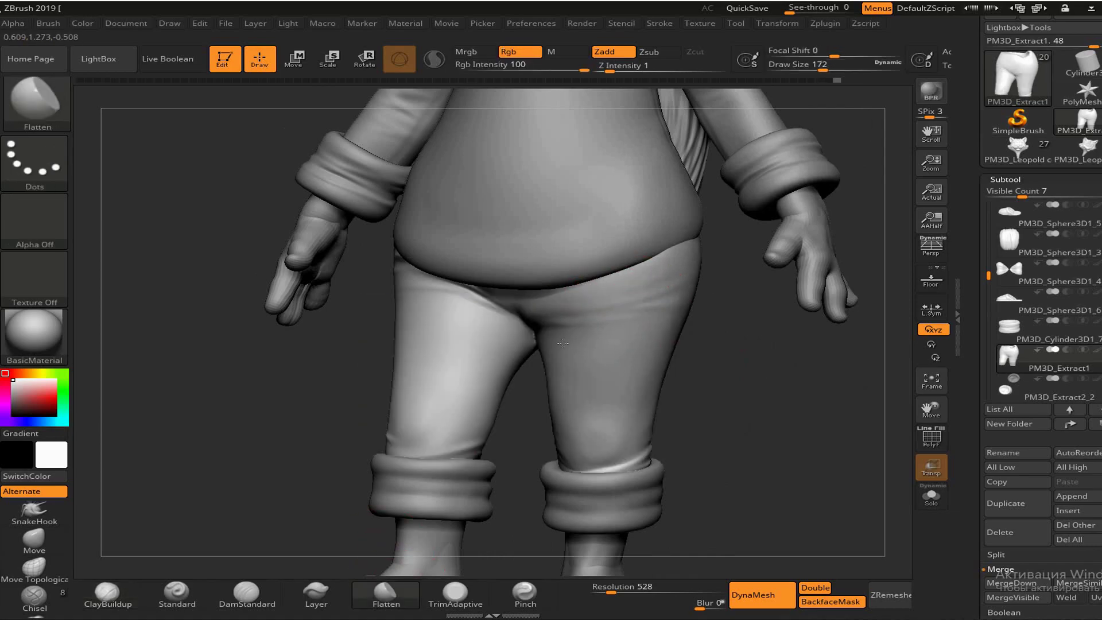
{"action": "right_click_drag", "start_coordinate": [562, 342], "coordinate": [638, 337]}
{"action": "left_click", "coordinate": [638, 338], "text": "alt"}
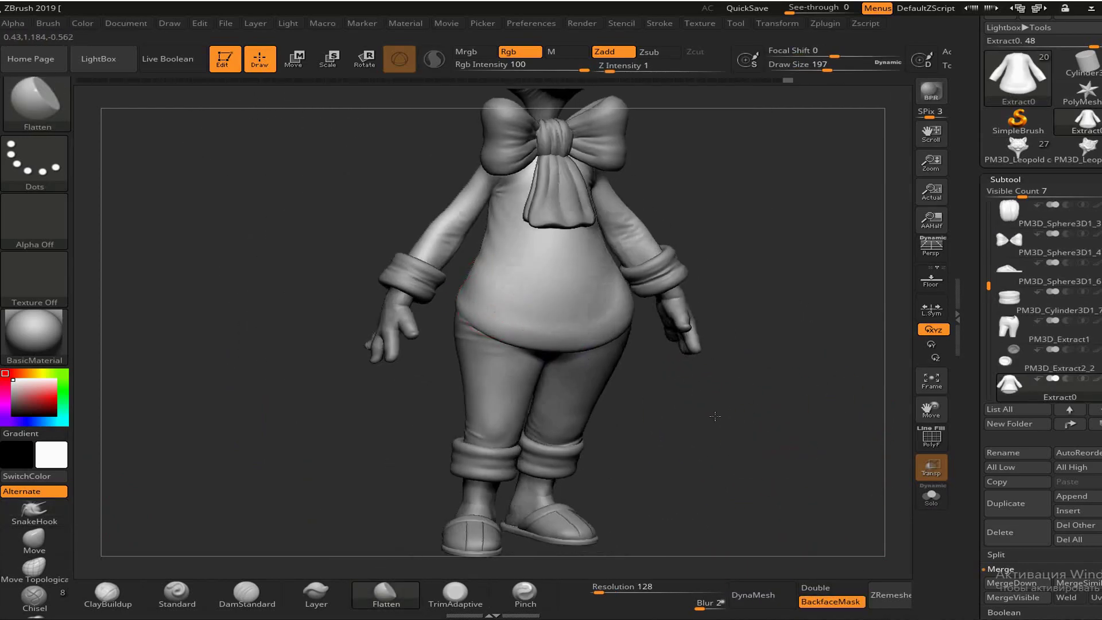
Activate the pants with transparency on and select ClayBuildup for the back drape
{"action": "key", "text": "ctrl"}
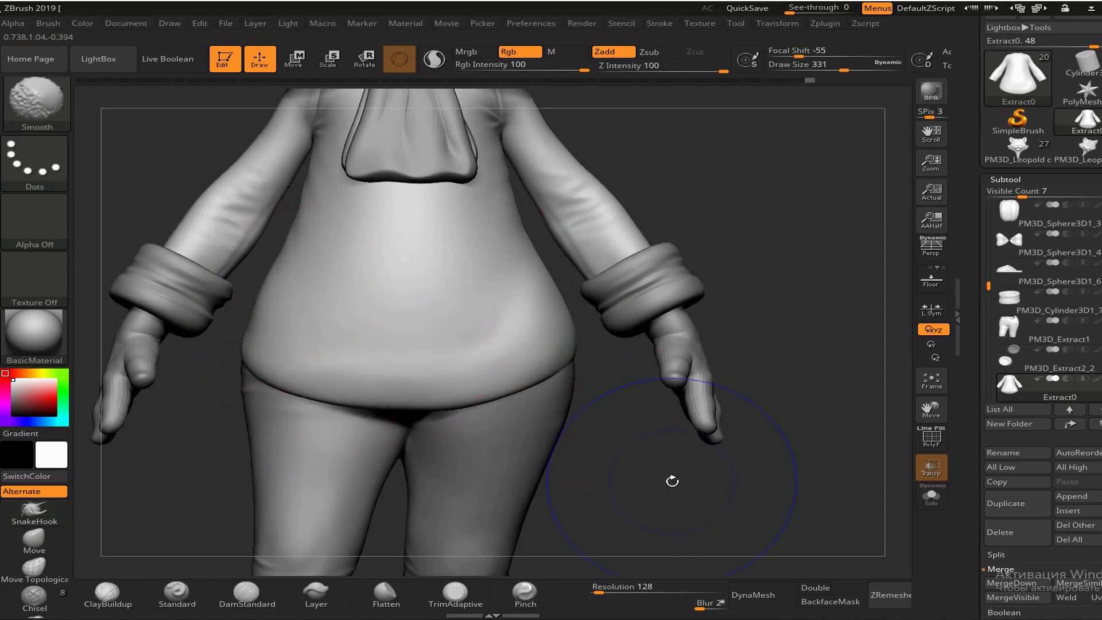
{"action": "mouse_move", "coordinate": [595, 347]}
{"action": "left_mouse_down"}
{"action": "mouse_move", "coordinate": [680, 420]}
{"action": "mouse_move", "coordinate": [717, 373]}
{"action": "mouse_move", "coordinate": [512, 273]}
{"action": "mouse_move", "coordinate": [639, 226]}
{"action": "left_mouse_up"}
{"action": "left_click", "coordinate": [574, 345], "text": "alt"}
{"action": "left_click", "coordinate": [931, 468]}
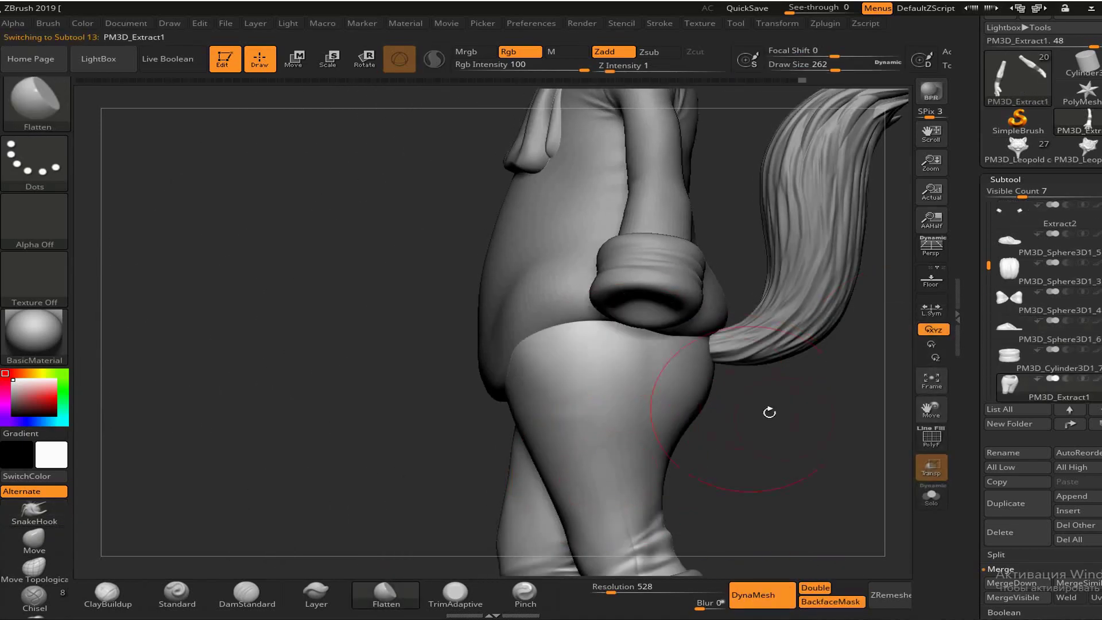
{"action": "mouse_move", "coordinate": [769, 412]}
{"action": "left_mouse_down"}
{"action": "mouse_move", "coordinate": [660, 401]}
{"action": "mouse_move", "coordinate": [696, 408]}
{"action": "left_mouse_up"}
{"action": "key", "text": "b"}
{"action": "key", "text": "c"}
{"action": "key", "text": "b"}
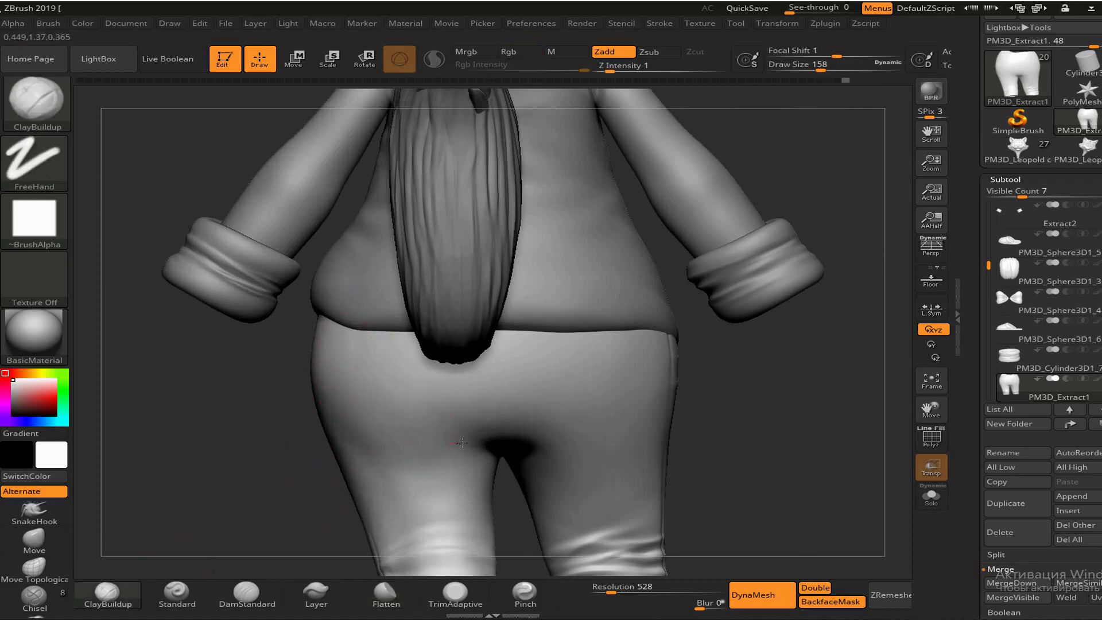
{"action": "mouse_move", "coordinate": [462, 442]}
{"action": "right_mouse_down"}
{"action": "mouse_move", "coordinate": [368, 364]}
{"action": "mouse_move", "coordinate": [418, 388]}
{"action": "mouse_move", "coordinate": [388, 463]}
{"action": "mouse_move", "coordinate": [436, 345]}
{"action": "mouse_move", "coordinate": [442, 209]}
{"action": "right_mouse_up"}
Switch to Flatten, then activate the shirt and view the hips from the side
{"action": "key", "text": "b"}
{"action": "key", "text": "f"}
{"action": "key", "text": "l"}
{"action": "key", "text": "space"}
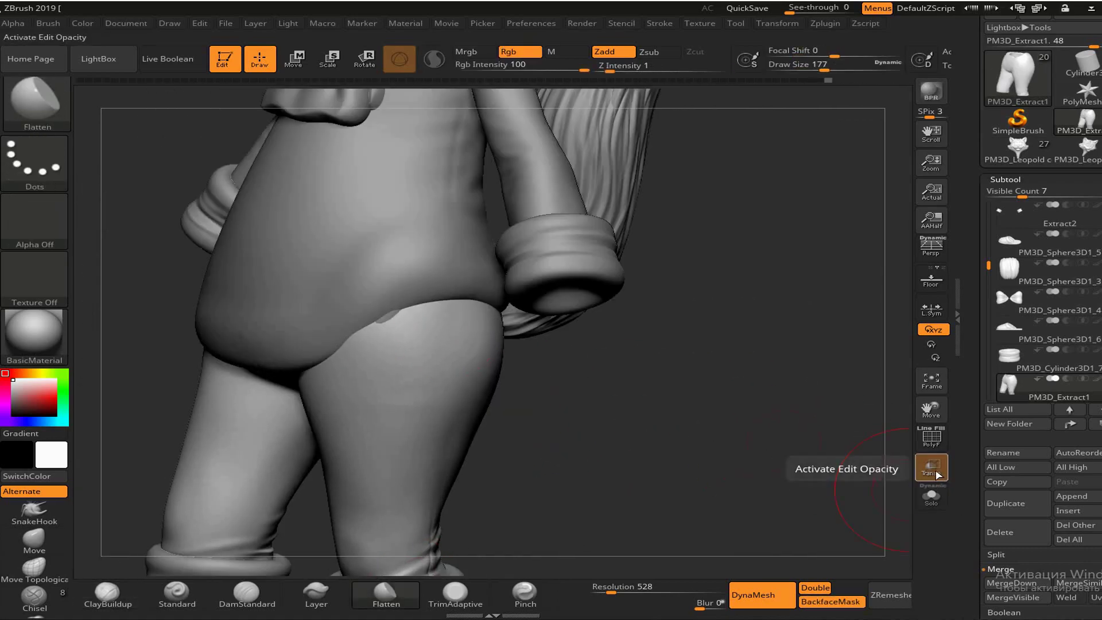
{"action": "left_click", "coordinate": [935, 471]}
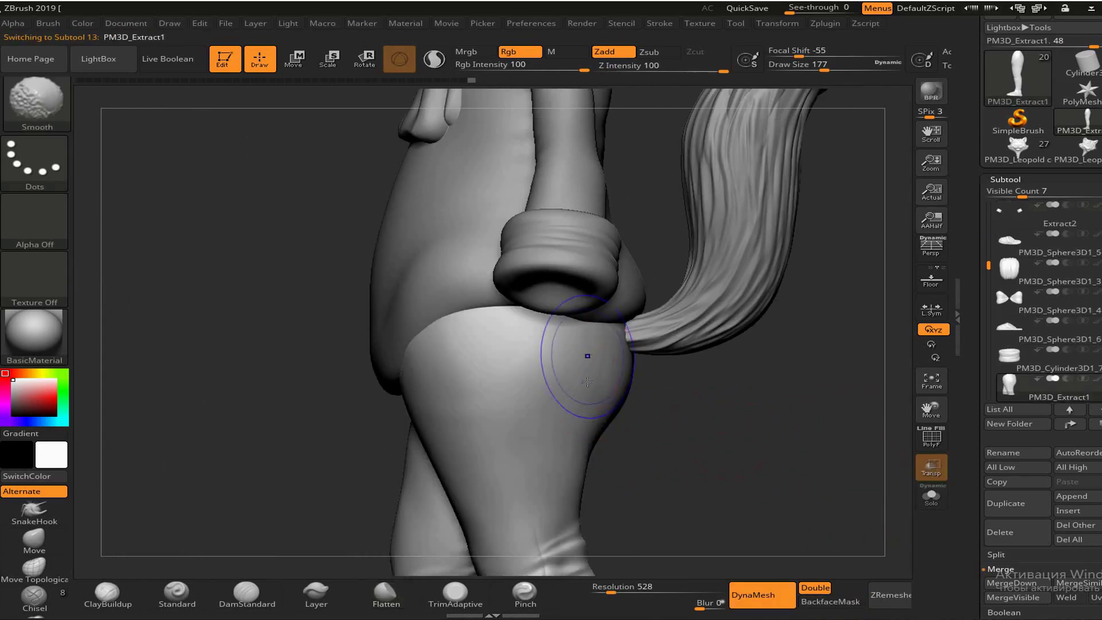
{"action": "mouse_move", "coordinate": [584, 357]}
{"action": "right_mouse_down"}
{"action": "mouse_move", "coordinate": [715, 398]}
{"action": "mouse_move", "coordinate": [574, 373]}
{"action": "right_mouse_up"}
{"action": "left_click", "coordinate": [550, 362], "text": "alt"}
{"action": "left_click", "coordinate": [930, 494]}
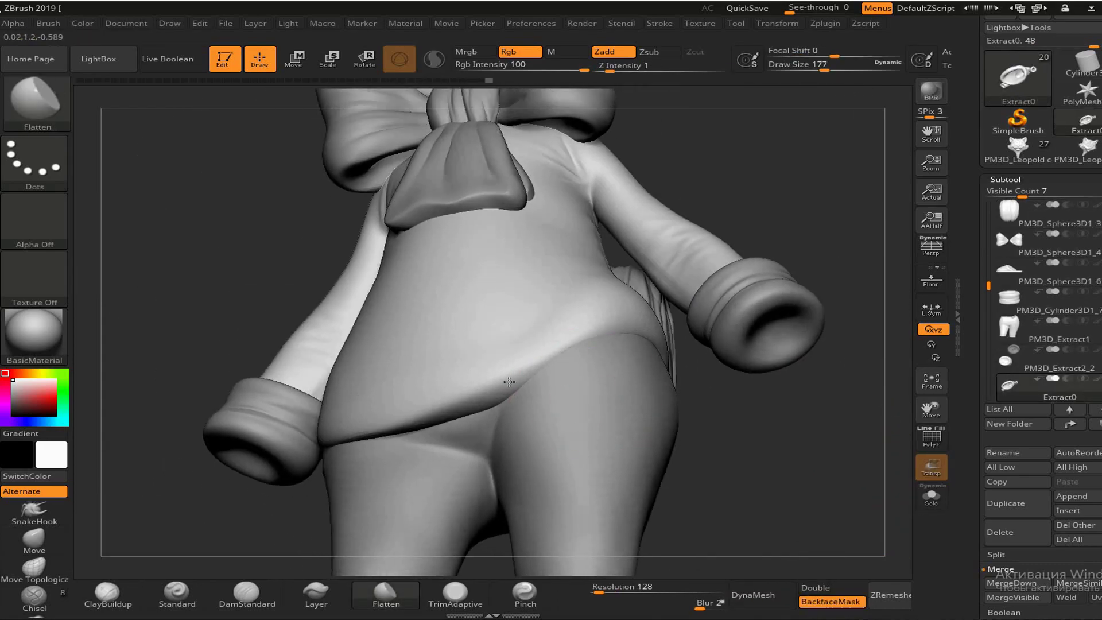
{"action": "mouse_move", "coordinate": [745, 401]}
{"action": "right_mouse_down"}
{"action": "mouse_move", "coordinate": [660, 373]}
{"action": "mouse_move", "coordinate": [642, 412]}
{"action": "mouse_move", "coordinate": [389, 350]}
{"action": "right_mouse_up"}
Shape the pants with the Move and Flatten brushes from several back views
{"action": "key", "text": "b"}
{"action": "key", "text": "m"}
{"action": "key", "text": "v"}
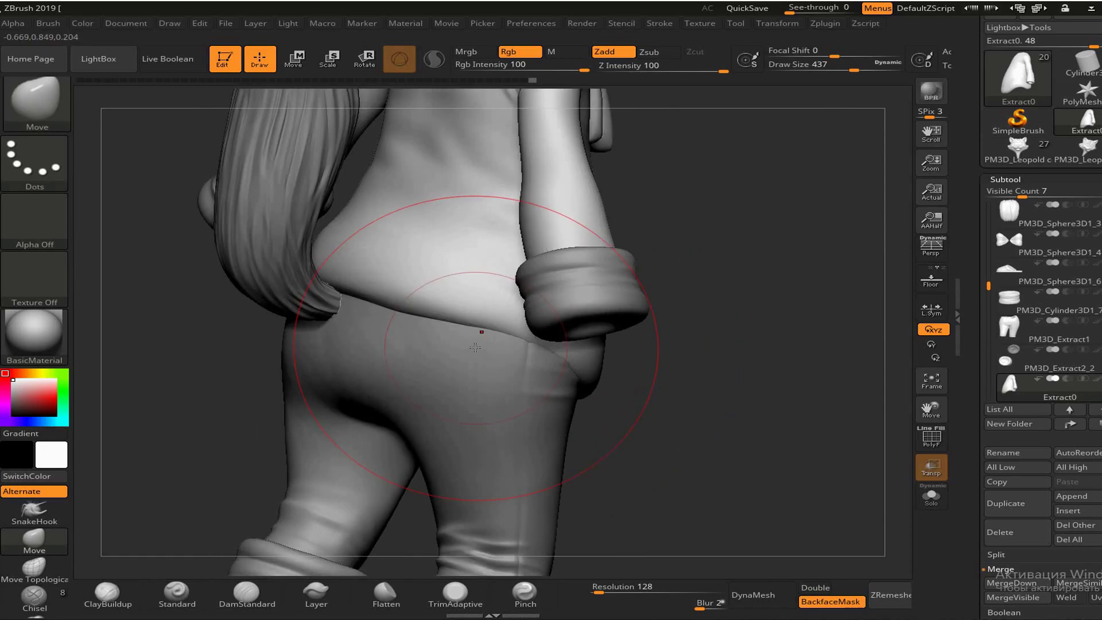
{"action": "left_click", "coordinate": [388, 350], "text": "alt"}
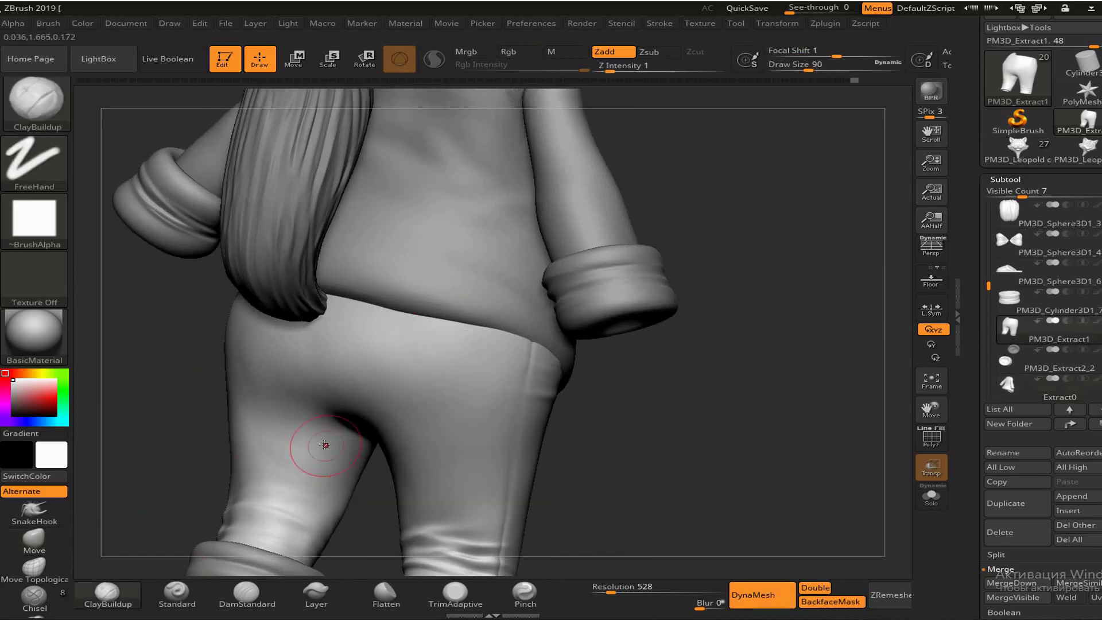
{"action": "right_click_drag", "start_coordinate": [321, 385], "coordinate": [337, 352]}
{"action": "right_click_drag", "start_coordinate": [587, 408], "coordinate": [315, 348], "text": "shift"}
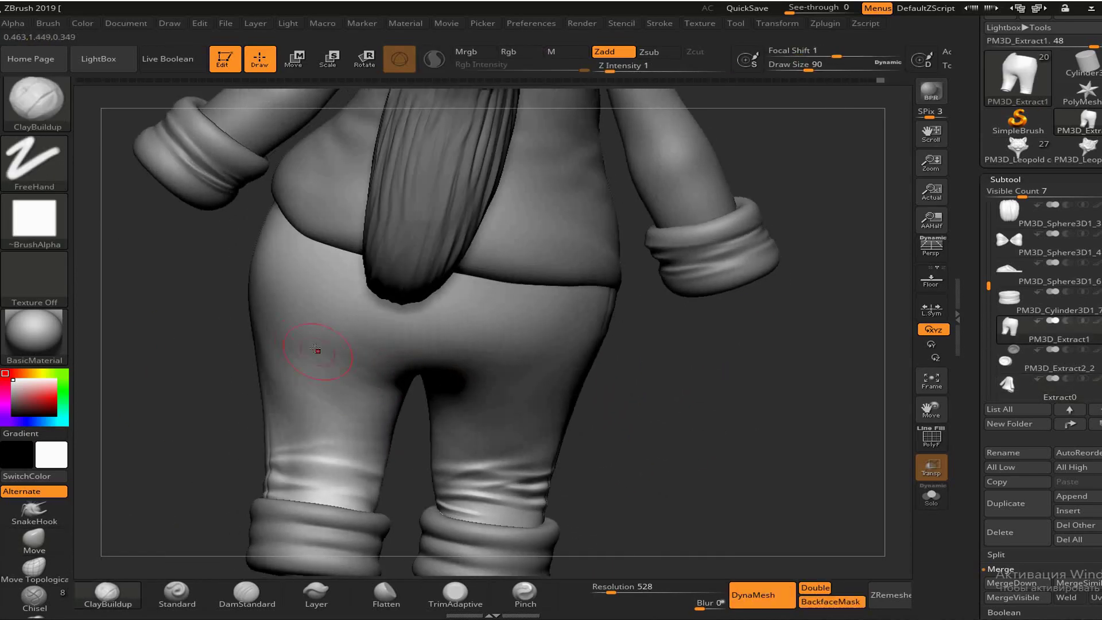
{"action": "right_click_drag", "start_coordinate": [321, 448], "coordinate": [562, 401]}
{"action": "left_click", "coordinate": [386, 594]}
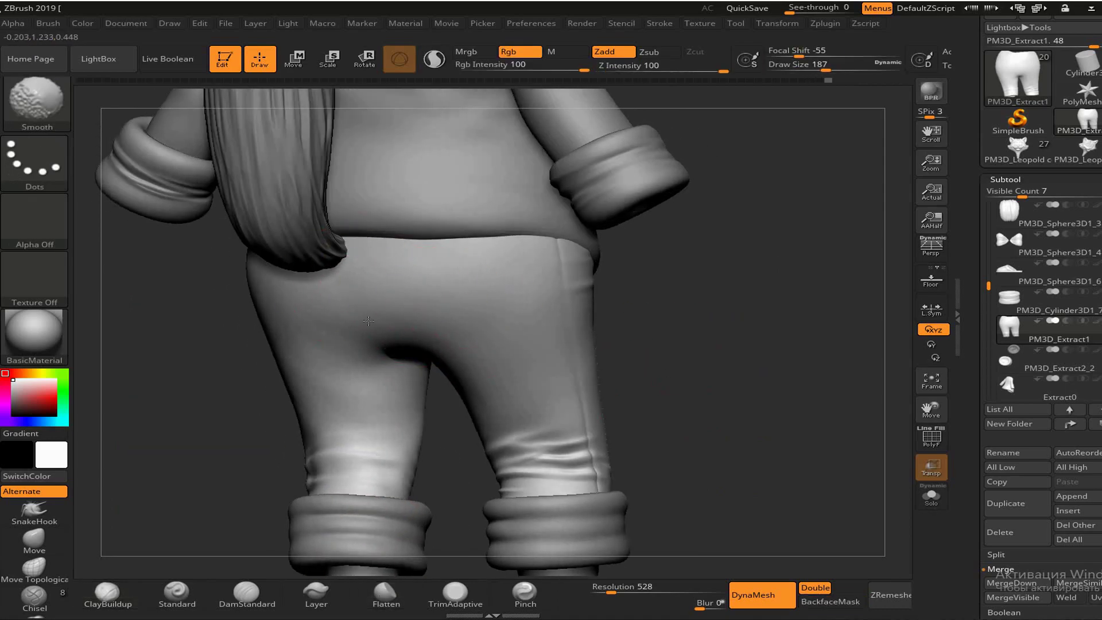
{"action": "mouse_move", "coordinate": [631, 373]}
{"action": "right_mouse_down"}
{"action": "mouse_move", "coordinate": [735, 344]}
{"action": "mouse_move", "coordinate": [349, 325]}
{"action": "right_mouse_up"}
Return to ClayBuildup, adjust brush settings, and sculpt folds around the back of the hips
{"action": "key", "text": "b"}
{"action": "key", "text": "c"}
{"action": "key", "text": "b"}
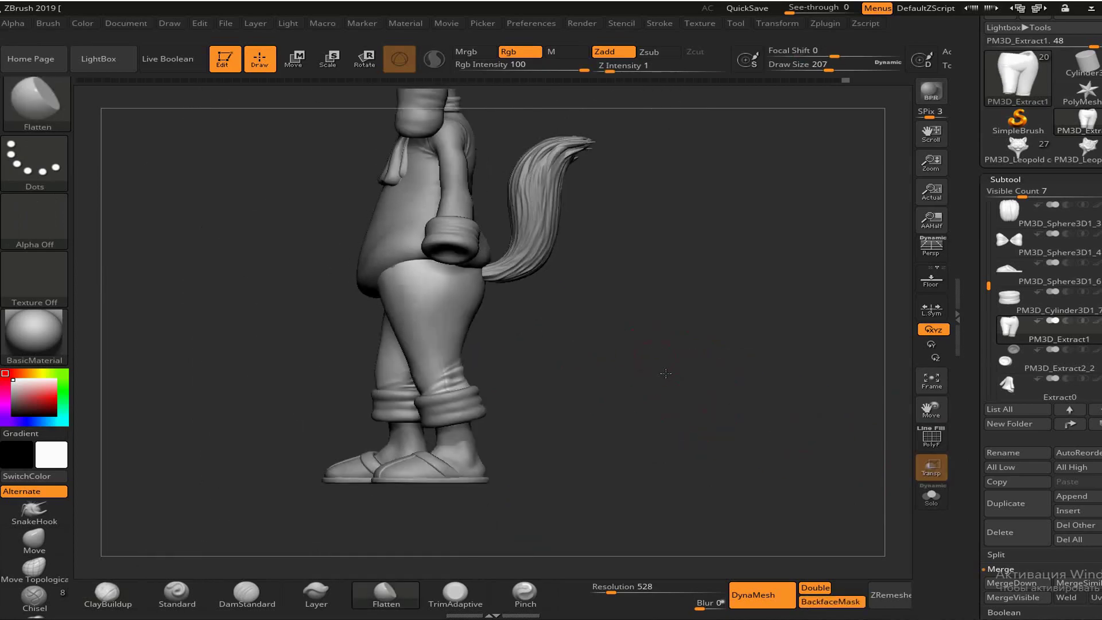
{"action": "mouse_move", "coordinate": [495, 402]}
{"action": "right_mouse_down"}
{"action": "mouse_move", "coordinate": [767, 359]}
{"action": "mouse_move", "coordinate": [786, 345]}
{"action": "mouse_move", "coordinate": [568, 401]}
{"action": "mouse_move", "coordinate": [490, 398]}
{"action": "mouse_move", "coordinate": [560, 300]}
{"action": "mouse_move", "coordinate": [632, 344]}
{"action": "mouse_move", "coordinate": [677, 356]}
{"action": "right_mouse_up"}
{"action": "key", "text": "space"}
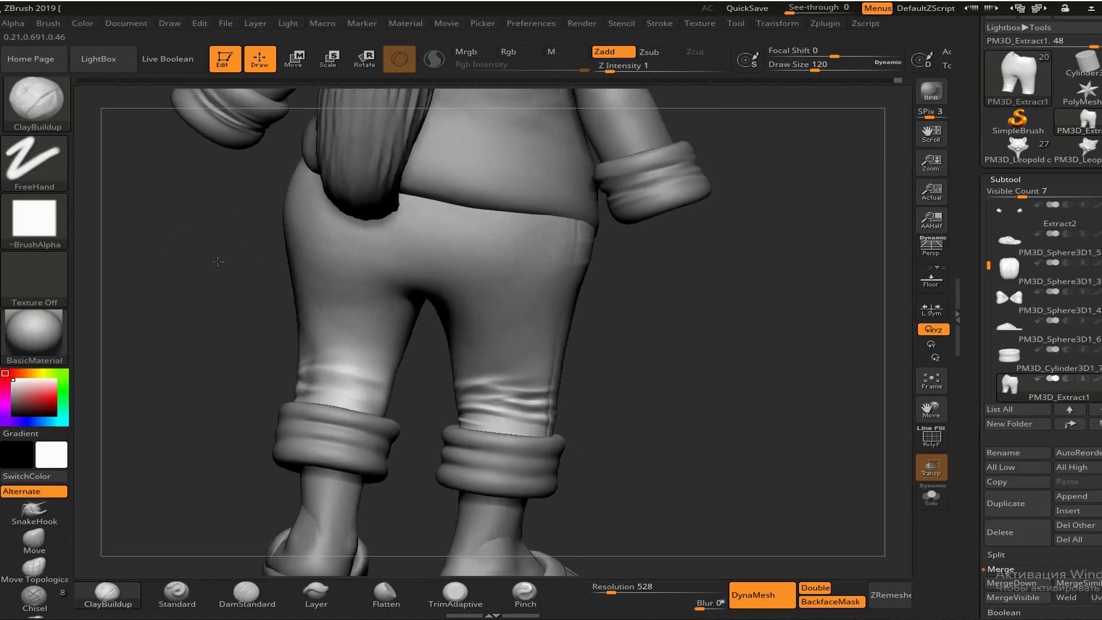
{"action": "mouse_move", "coordinate": [419, 328]}
{"action": "right_mouse_down", "text": "ctrl"}
{"action": "mouse_move", "coordinate": [419, 276]}
{"action": "mouse_move", "coordinate": [665, 347]}
{"action": "right_mouse_up", "text": "ctrl"}
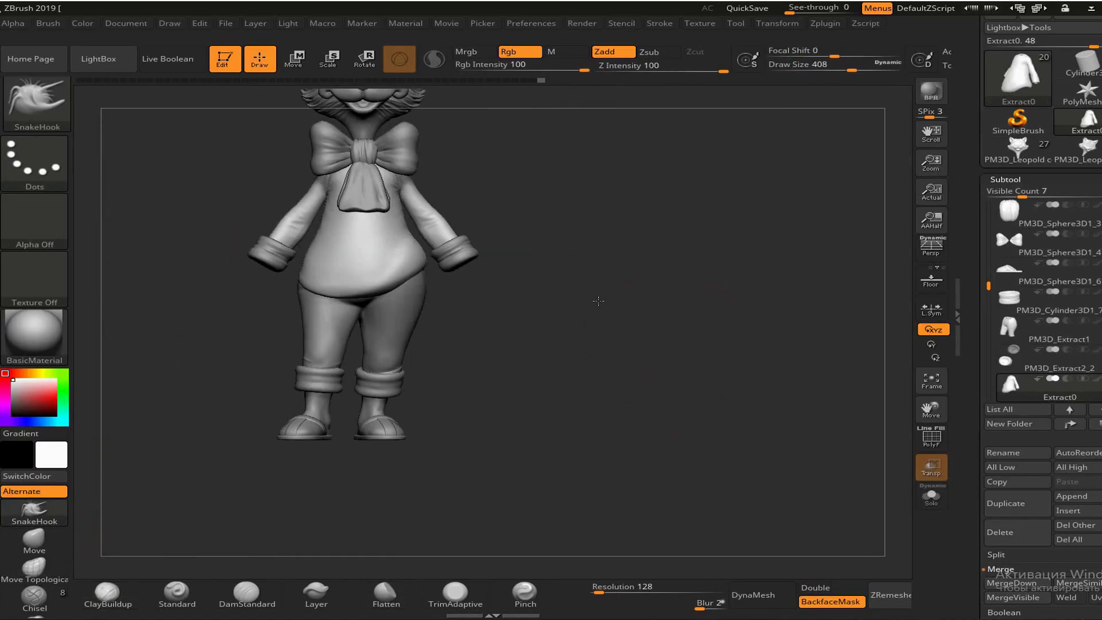
{"action": "mouse_move", "coordinate": [598, 301]}
{"action": "right_mouse_down", "text": "ctrl"}
{"action": "mouse_move", "coordinate": [596, 356]}
{"action": "mouse_move", "coordinate": [480, 229]}
{"action": "mouse_move", "coordinate": [371, 267]}
{"action": "mouse_move", "coordinate": [450, 222]}
{"action": "mouse_move", "coordinate": [405, 278]}
{"action": "mouse_move", "coordinate": [697, 357]}
{"action": "mouse_move", "coordinate": [713, 425]}
{"action": "right_mouse_up", "text": "ctrl"}
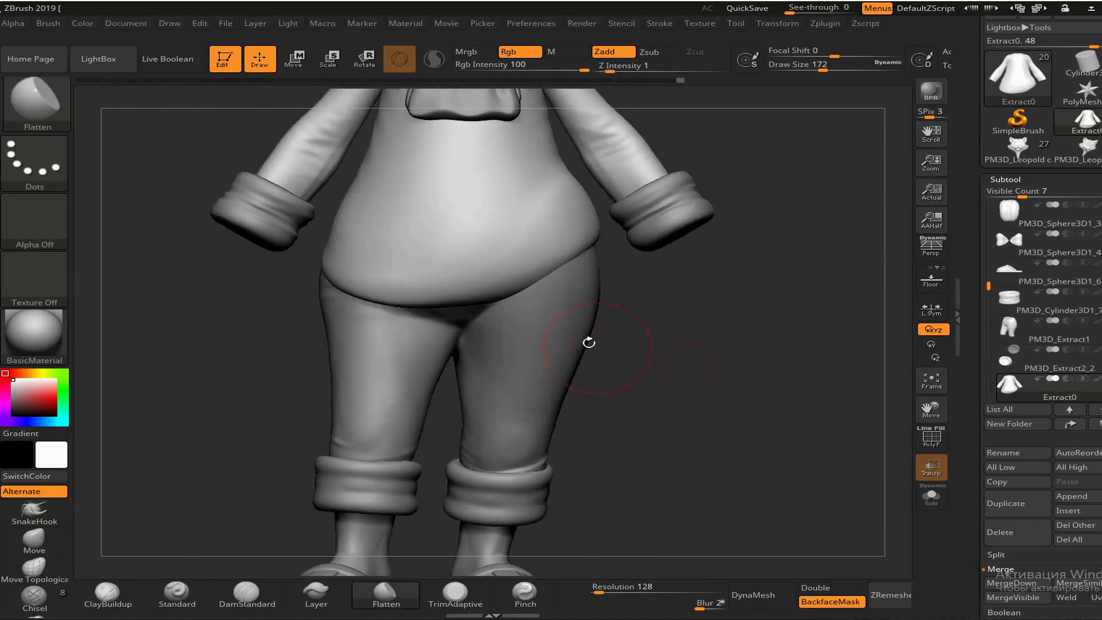
{"action": "mouse_move", "coordinate": [474, 391]}
{"action": "right_mouse_down"}
{"action": "mouse_move", "coordinate": [574, 367]}
{"action": "mouse_move", "coordinate": [436, 344]}
{"action": "mouse_move", "coordinate": [367, 260]}
{"action": "mouse_move", "coordinate": [607, 300]}
{"action": "mouse_move", "coordinate": [651, 393]}
{"action": "right_mouse_up"}
Activate the pants and smooth the seat with Flatten from rear and side views
{"action": "left_click", "coordinate": [436, 344], "text": "alt"}
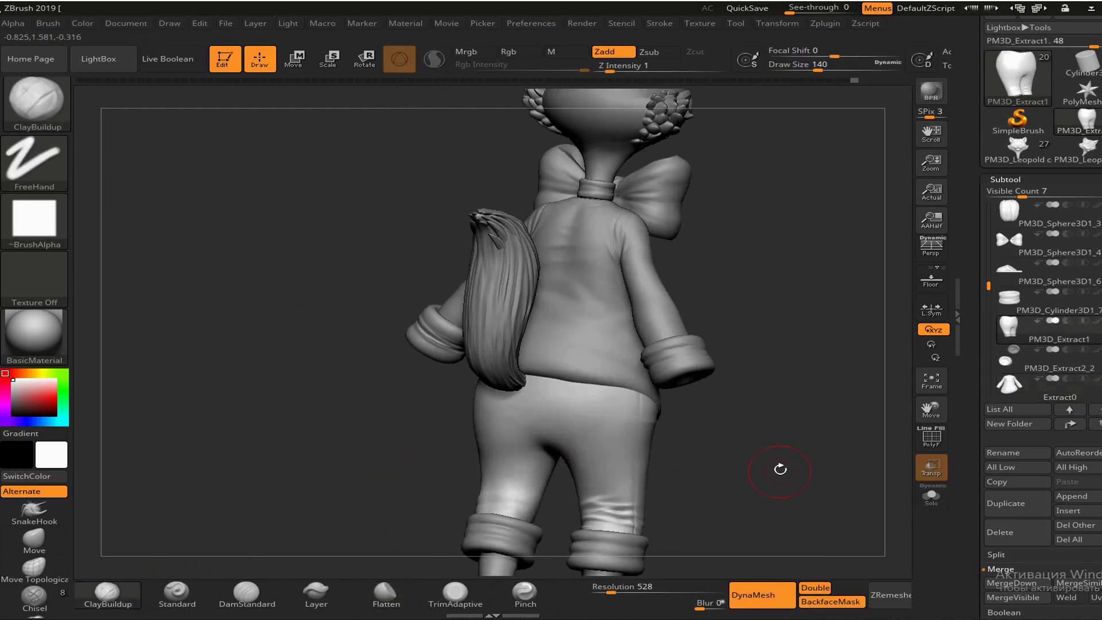
{"action": "left_click_drag", "start_coordinate": [504, 363], "coordinate": [674, 417]}
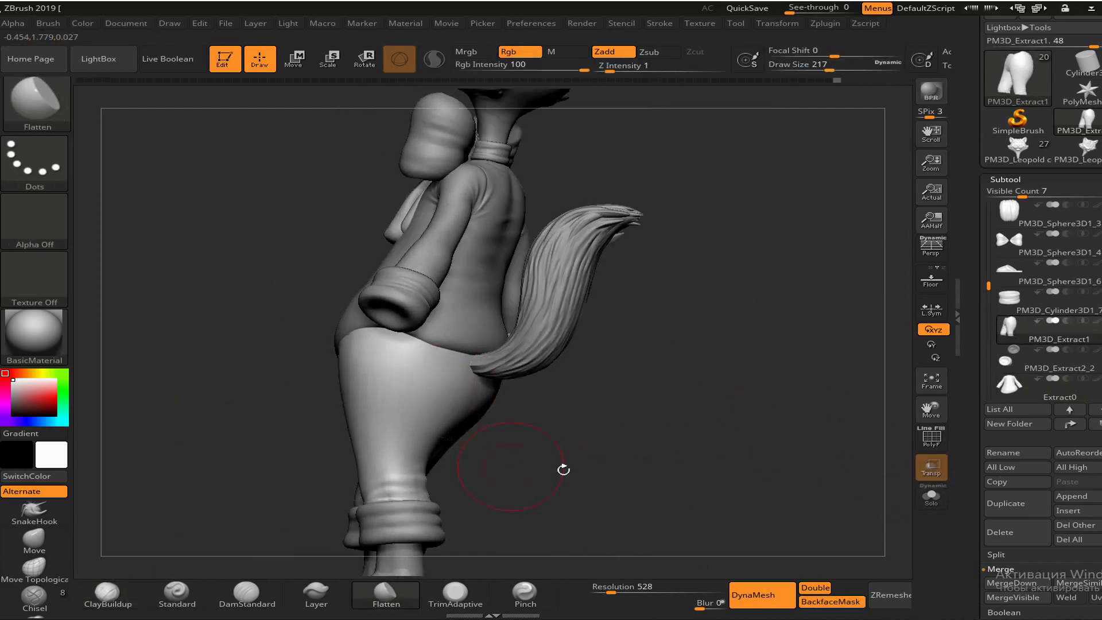
{"action": "left_click_drag", "start_coordinate": [563, 469], "coordinate": [487, 391], "text": "shift"}
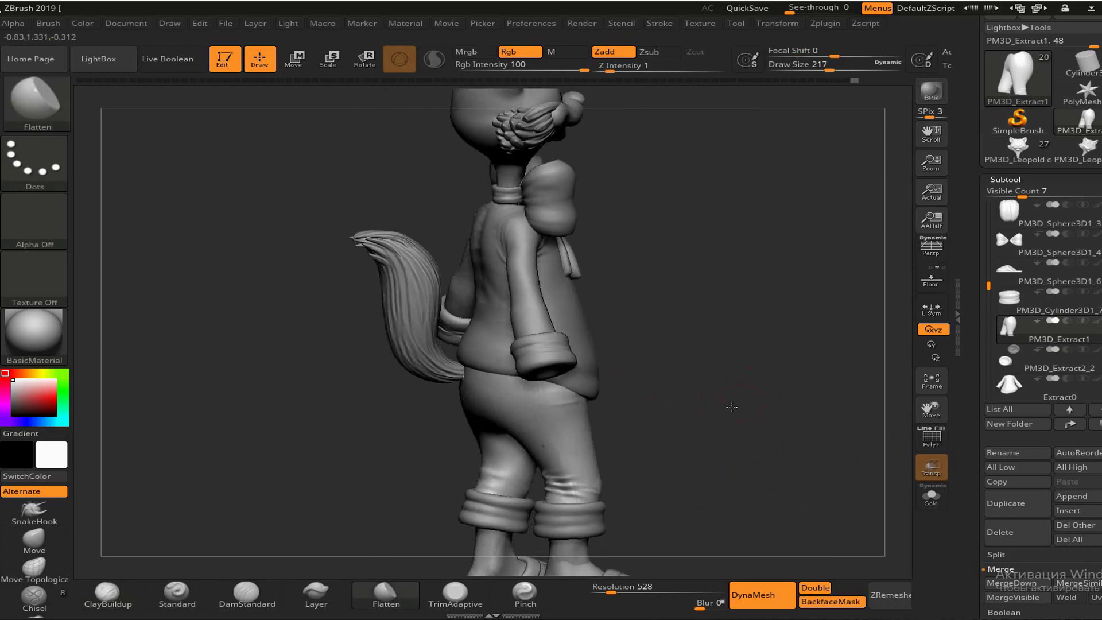
{"action": "left_click", "coordinate": [376, 601]}
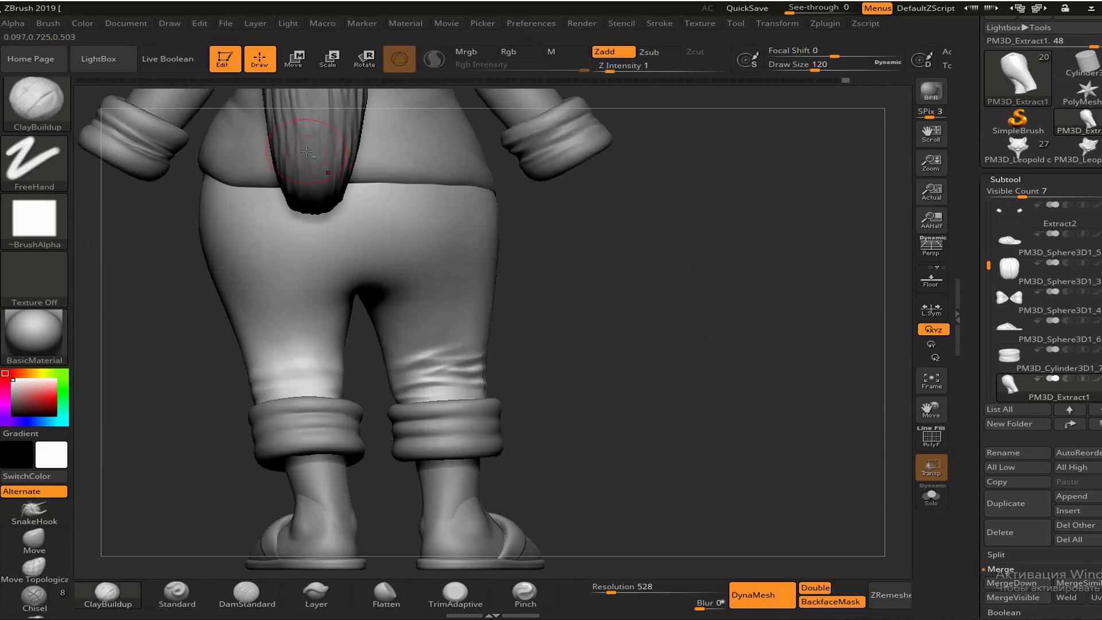
{"action": "left_click_drag", "start_coordinate": [763, 446], "coordinate": [706, 386]}
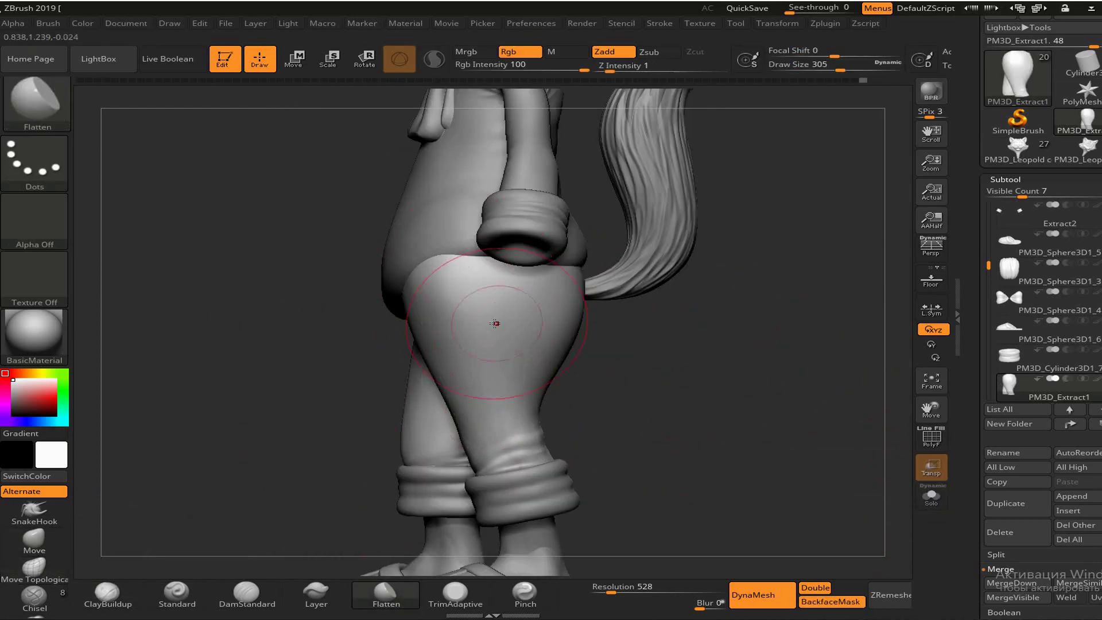
Orbit around the legs, then Solo the pants and centre a straight back view
{"action": "mouse_move", "coordinate": [467, 356]}
{"action": "left_mouse_down", "text": "shift"}
{"action": "mouse_move", "coordinate": [503, 254]}
{"action": "mouse_move", "coordinate": [260, 353]}
{"action": "left_mouse_up", "text": "shift"}
{"action": "mouse_move", "coordinate": [404, 374]}
{"action": "left_mouse_down"}
{"action": "mouse_move", "coordinate": [690, 371]}
{"action": "mouse_move", "coordinate": [676, 356]}
{"action": "mouse_move", "coordinate": [783, 402]}
{"action": "mouse_move", "coordinate": [705, 381]}
{"action": "mouse_move", "coordinate": [737, 411]}
{"action": "mouse_move", "coordinate": [938, 501]}
{"action": "left_mouse_up"}
{"action": "left_click_drag", "start_coordinate": [673, 327], "coordinate": [761, 343], "text": "shift"}
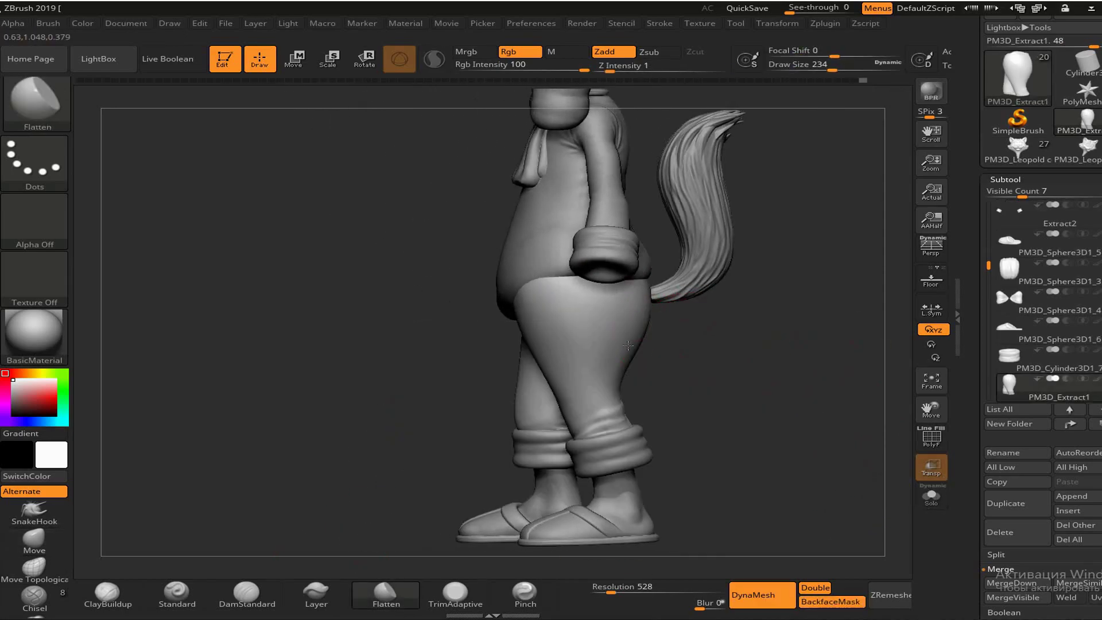
{"action": "left_click_drag", "start_coordinate": [628, 345], "coordinate": [858, 474]}
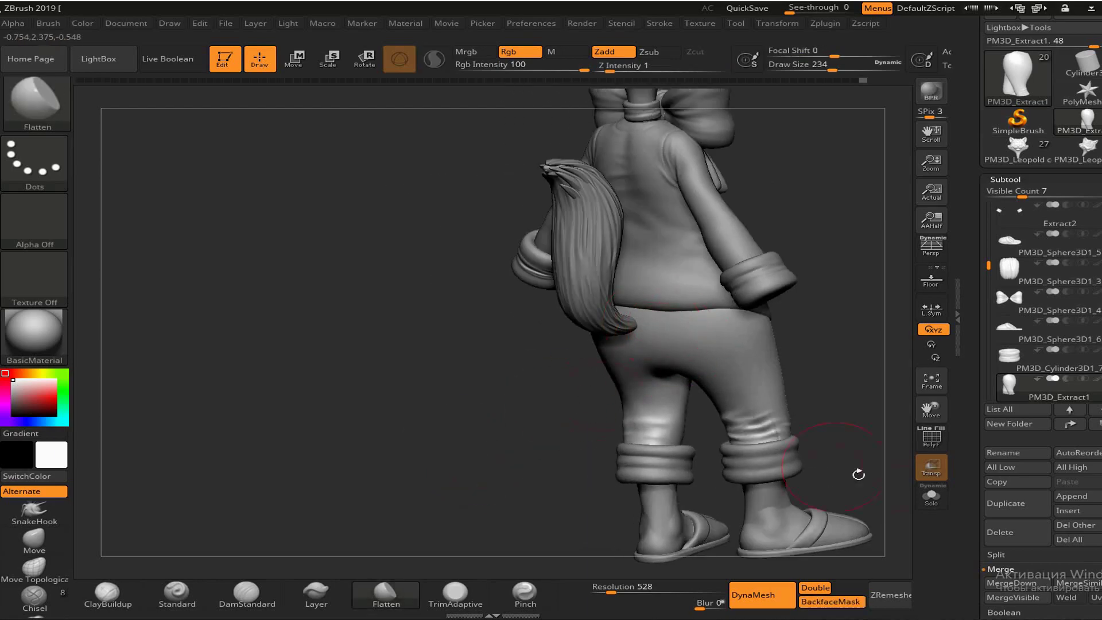
{"action": "left_click", "coordinate": [931, 495]}
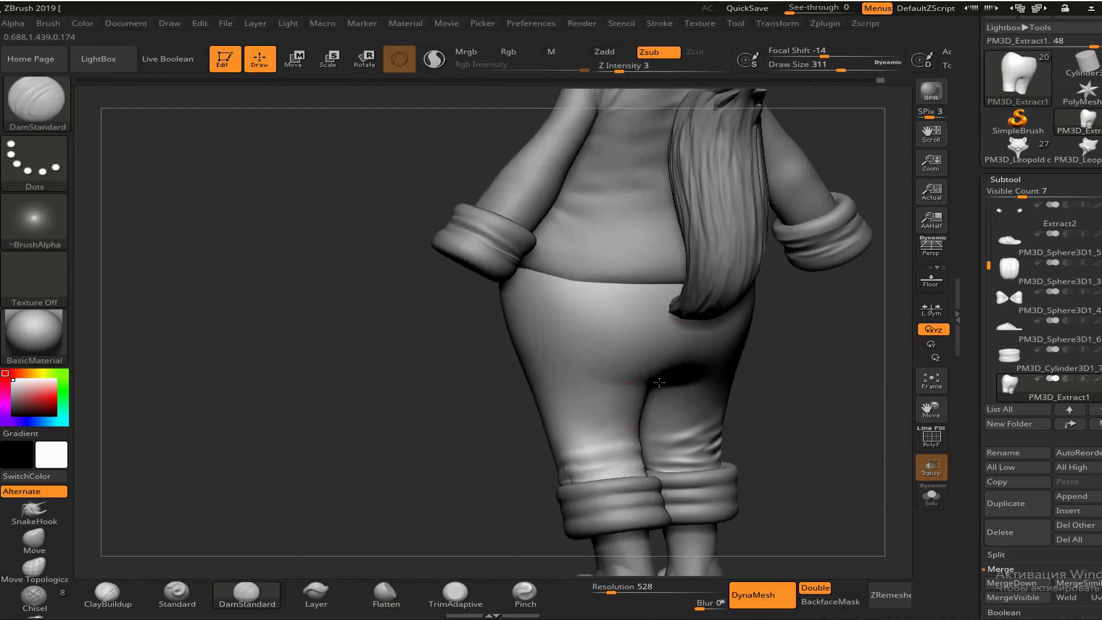
{"action": "right_click_drag", "start_coordinate": [659, 382], "coordinate": [370, 404]}
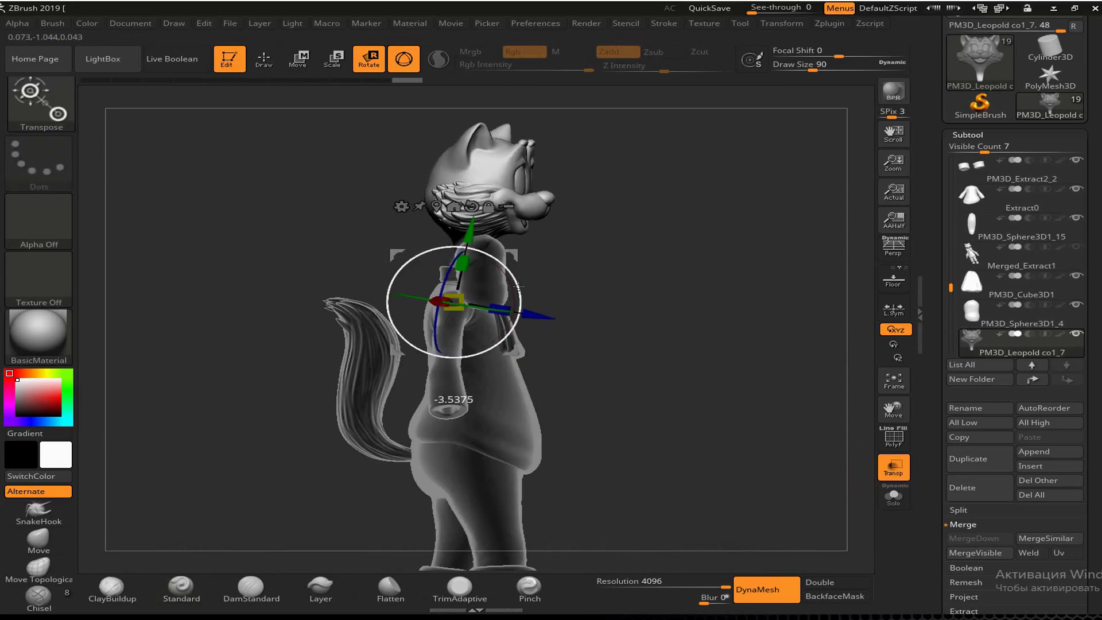
Select the arms subtool and Solo it, zoomed in on the arm
{"action": "left_click_drag", "start_coordinate": [518, 286], "coordinate": [741, 411]}
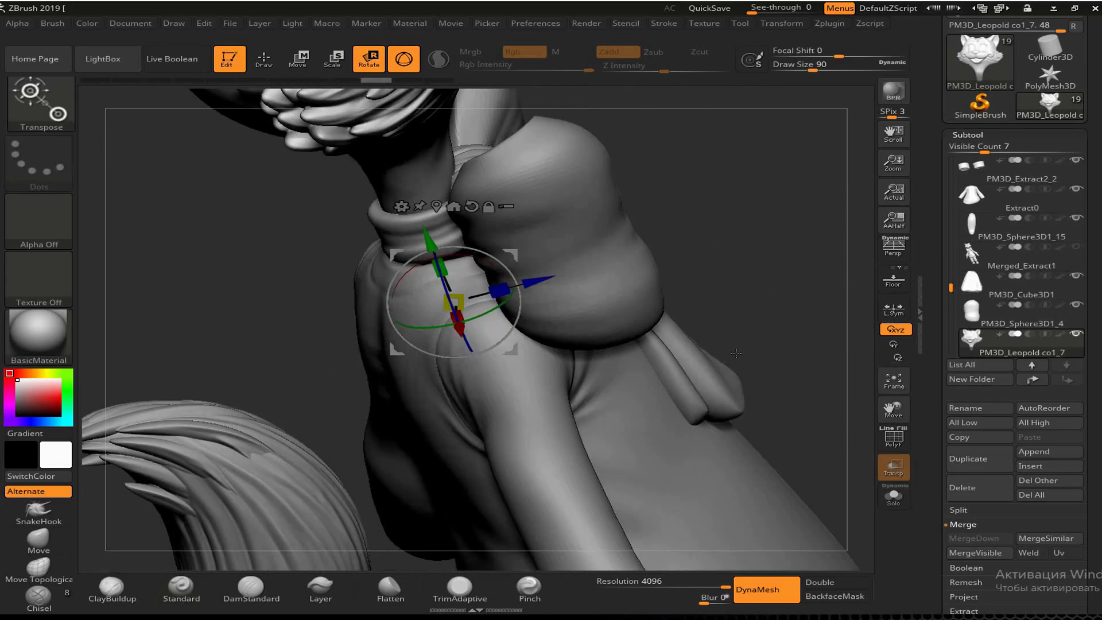
{"action": "left_click", "coordinate": [736, 353], "text": "alt"}
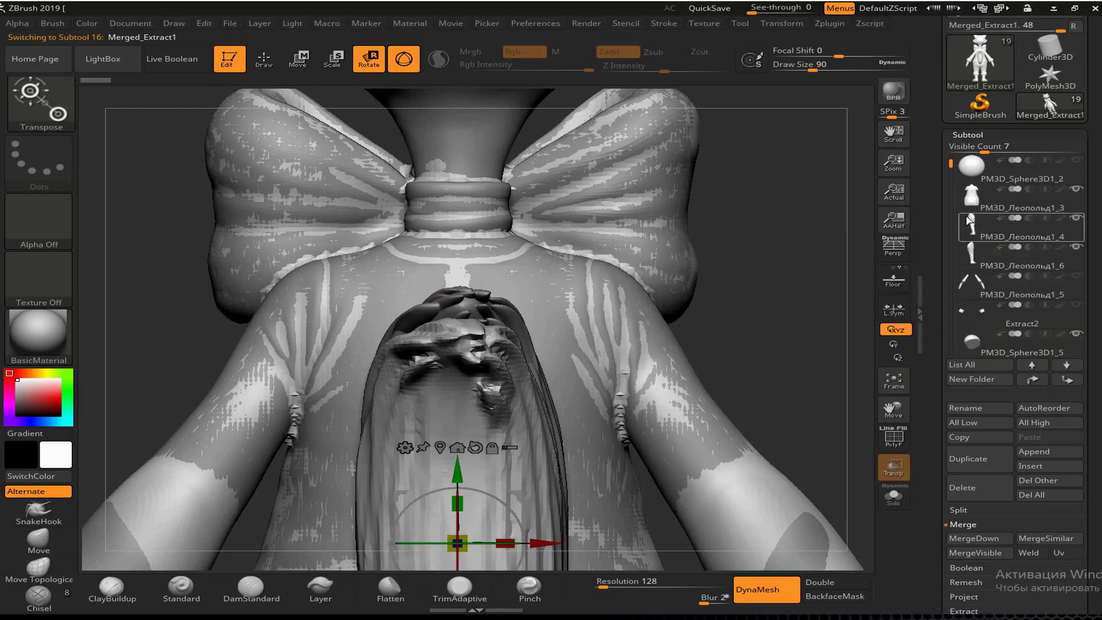
{"action": "left_click", "coordinate": [969, 198]}
{"action": "mouse_move", "coordinate": [632, 287]}
{"action": "left_mouse_down"}
{"action": "mouse_move", "coordinate": [697, 347]}
{"action": "mouse_move", "coordinate": [735, 341]}
{"action": "mouse_move", "coordinate": [387, 436]}
{"action": "left_mouse_up"}
{"action": "key", "text": "q"}
{"action": "left_click_drag", "start_coordinate": [610, 298], "coordinate": [676, 369]}
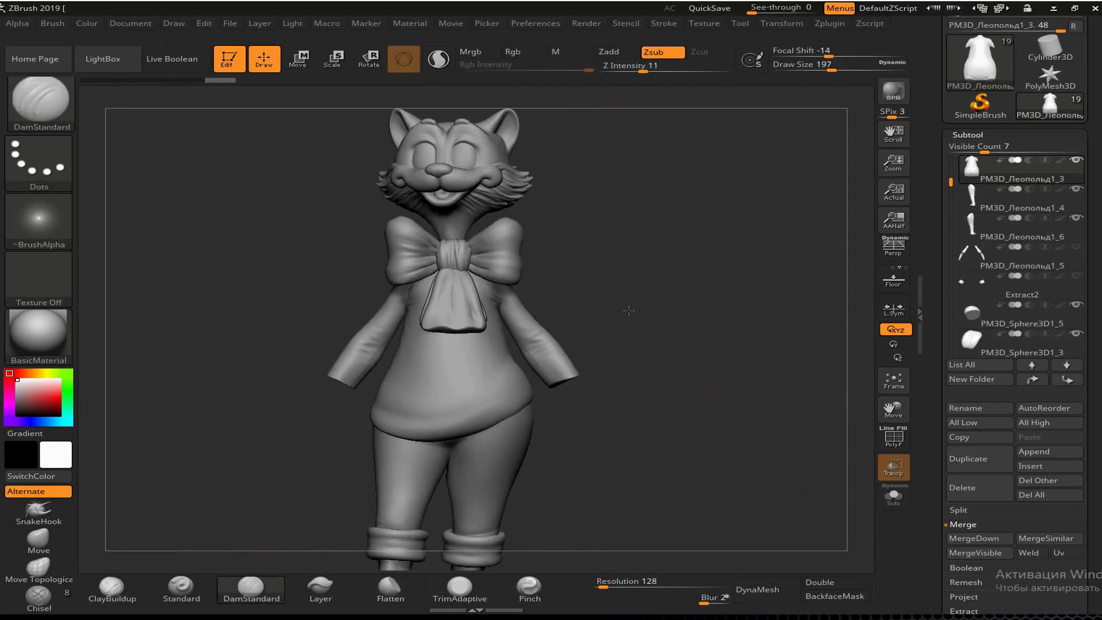
{"action": "left_click", "coordinate": [970, 258]}
{"action": "left_click", "coordinate": [893, 497]}
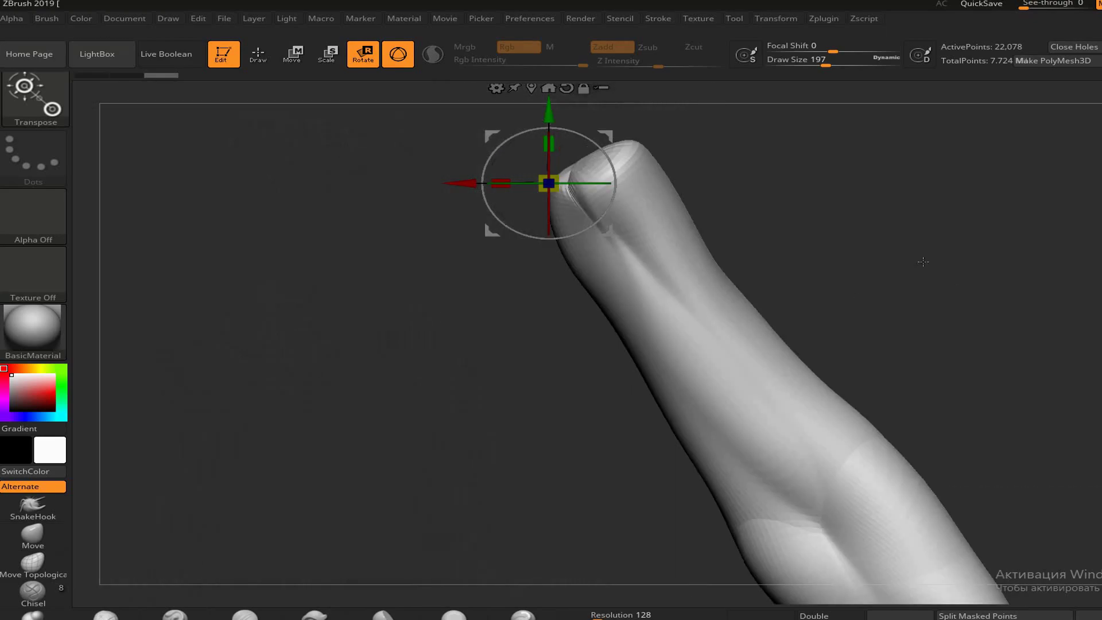
Raise the rotation pivot to the elbow and rotate the forearm to bend the sleeve
{"action": "left_click_drag", "start_coordinate": [557, 220], "coordinate": [556, 210]}
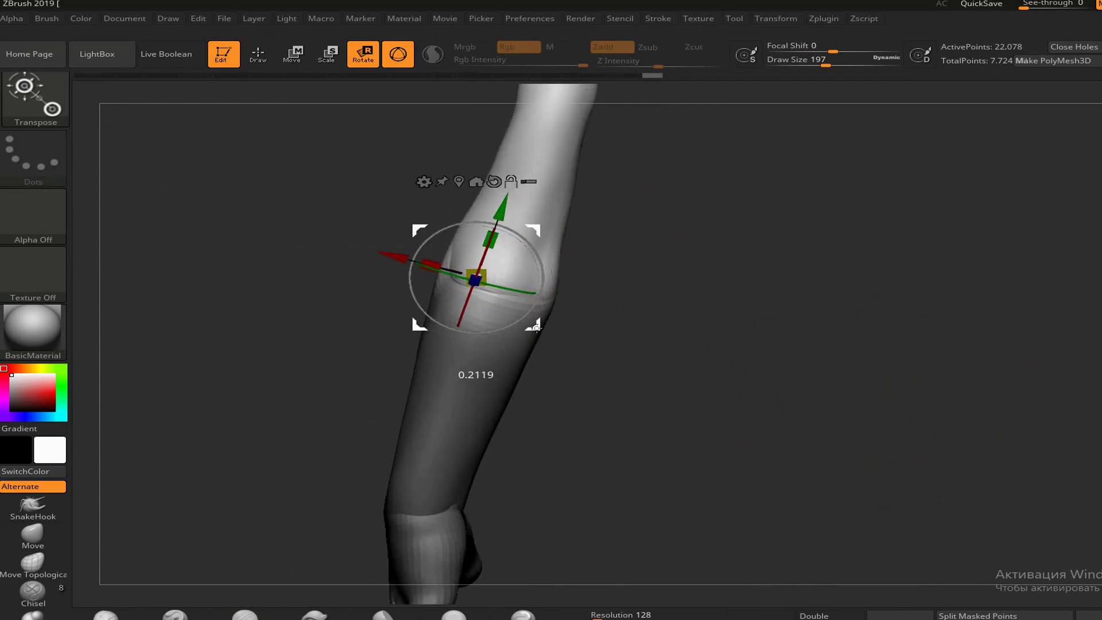
{"action": "left_click_drag", "start_coordinate": [505, 356], "coordinate": [523, 369]}
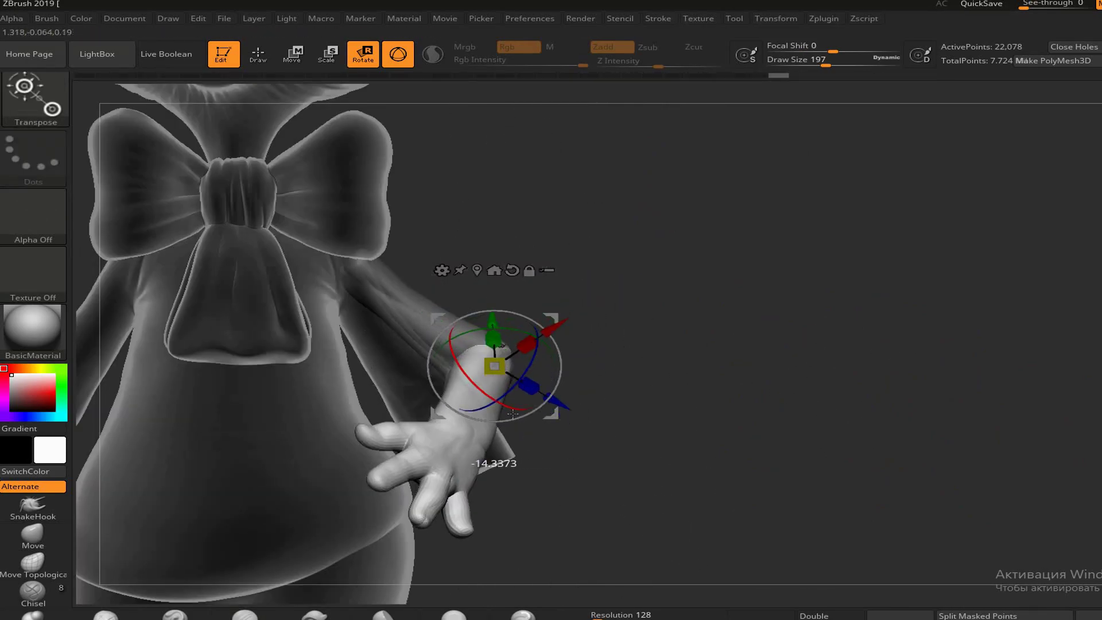
{"action": "left_click_drag", "start_coordinate": [512, 413], "coordinate": [726, 337]}
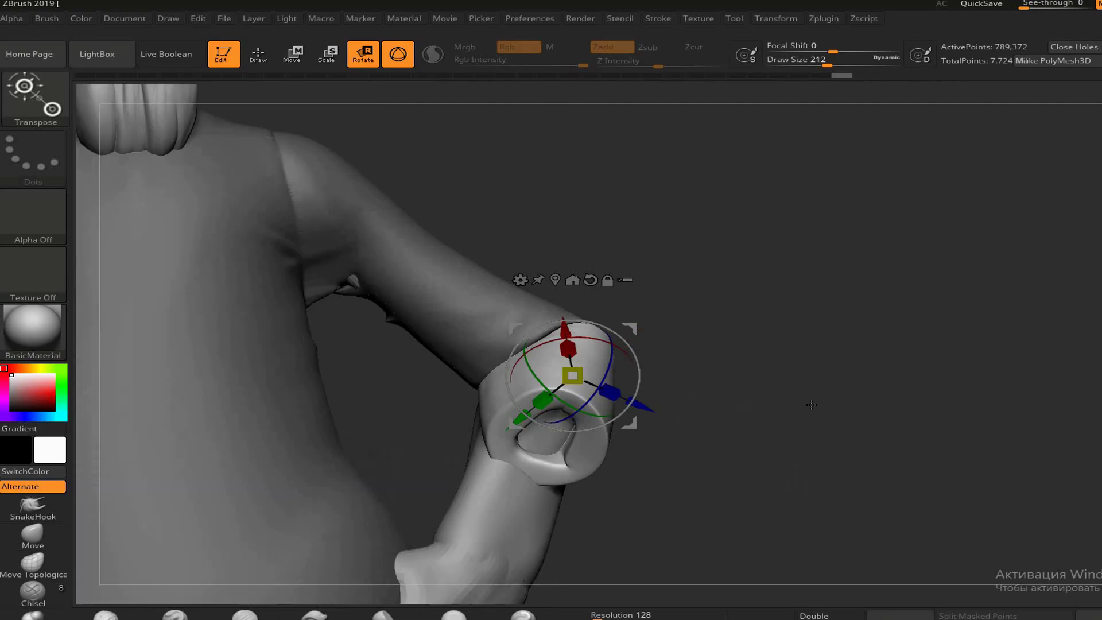
{"action": "mouse_move", "coordinate": [811, 405]}
{"action": "left_mouse_down"}
{"action": "mouse_move", "coordinate": [625, 389]}
{"action": "mouse_move", "coordinate": [63, 560]}
{"action": "left_mouse_up"}
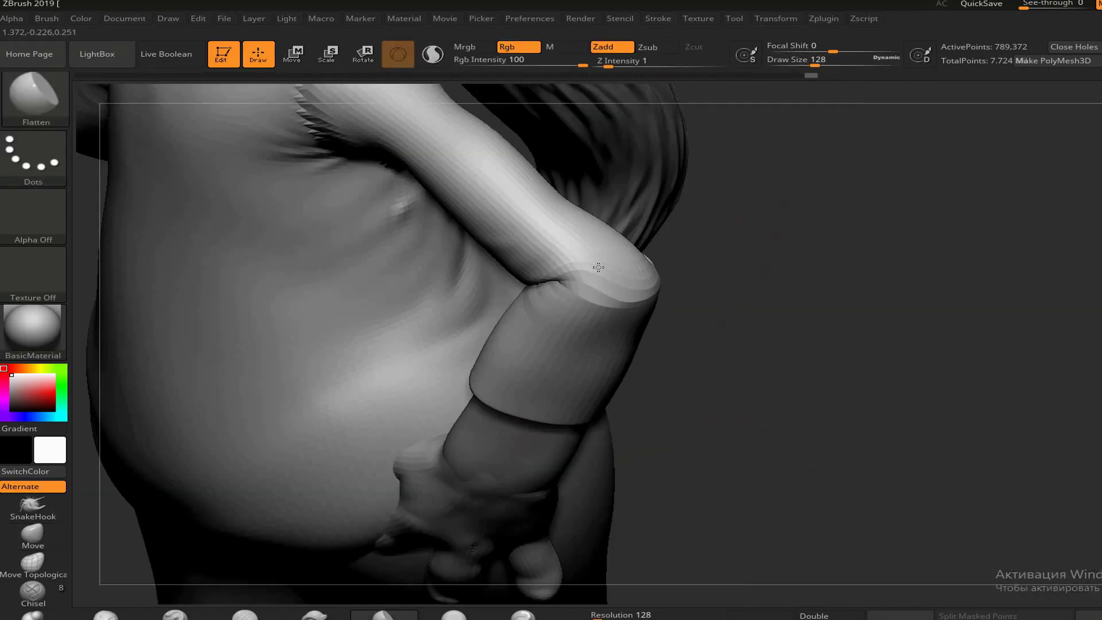
Adjust the brush settings and inspect the shirt's back, lower sleeve, chest and armpit
{"action": "key", "text": "space"}
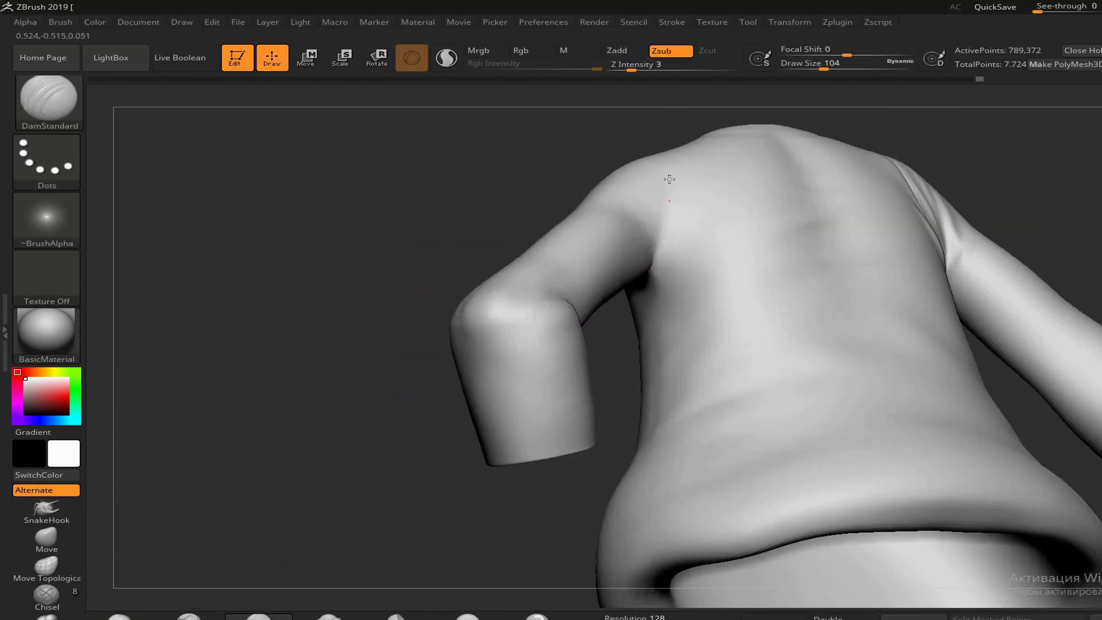
{"action": "left_click_drag", "start_coordinate": [658, 162], "coordinate": [330, 272]}
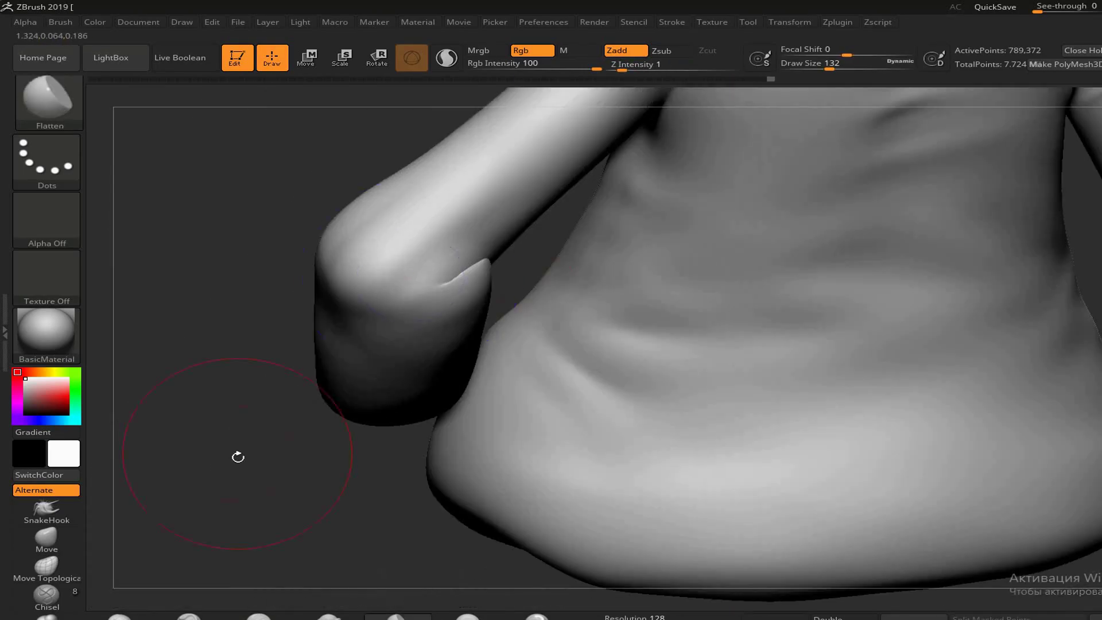
{"action": "mouse_move", "coordinate": [235, 455]}
{"action": "left_mouse_down"}
{"action": "mouse_move", "coordinate": [504, 205]}
{"action": "mouse_move", "coordinate": [344, 360]}
{"action": "left_mouse_up"}
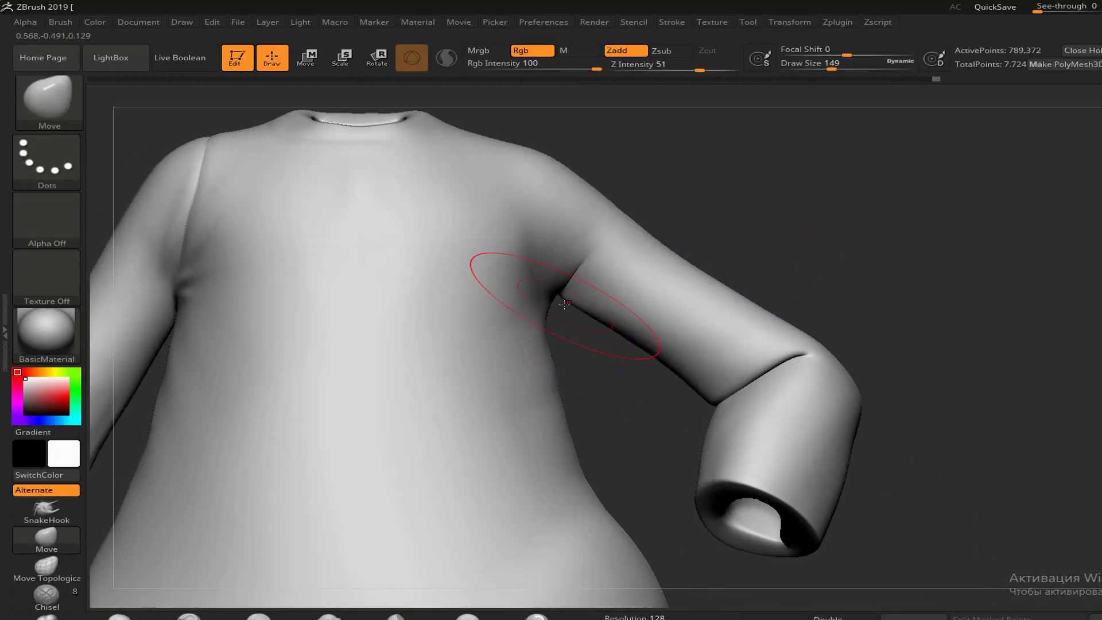
{"action": "left_click_drag", "start_coordinate": [566, 320], "coordinate": [851, 299]}
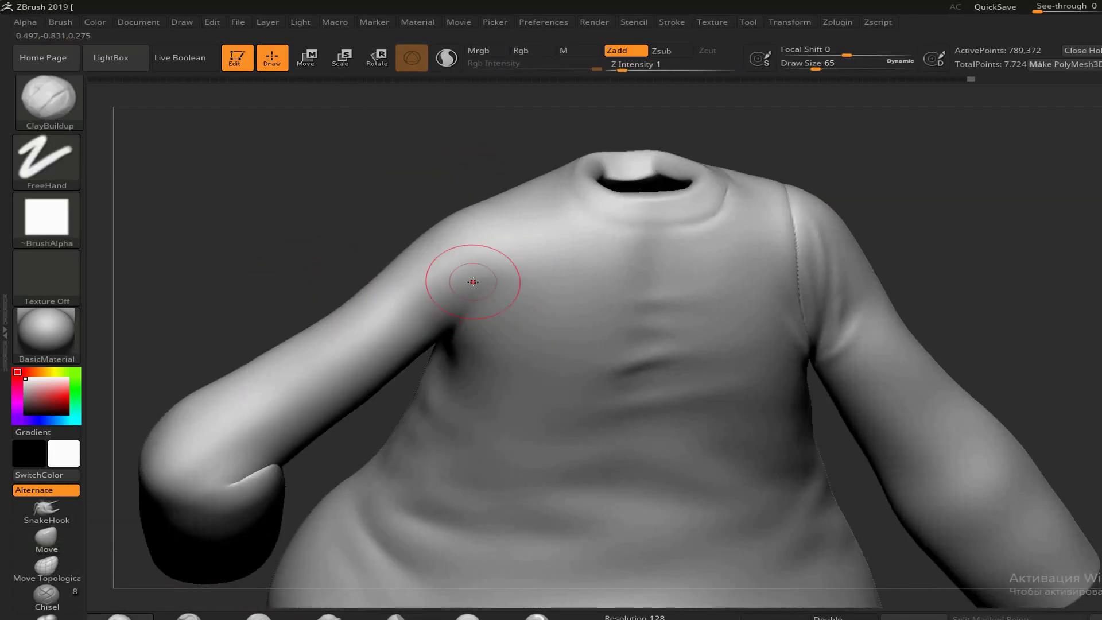
{"action": "mouse_move", "coordinate": [515, 270]}
{"action": "right_mouse_down"}
{"action": "mouse_move", "coordinate": [402, 270]}
{"action": "mouse_move", "coordinate": [561, 254]}
{"action": "mouse_move", "coordinate": [677, 217]}
{"action": "mouse_move", "coordinate": [706, 299]}
{"action": "mouse_move", "coordinate": [748, 202]}
{"action": "mouse_move", "coordinate": [568, 319]}
{"action": "right_mouse_up"}
{"action": "mouse_move", "coordinate": [786, 266]}
{"action": "right_mouse_down"}
{"action": "mouse_move", "coordinate": [600, 371]}
{"action": "mouse_move", "coordinate": [641, 368]}
{"action": "mouse_move", "coordinate": [607, 352]}
{"action": "mouse_move", "coordinate": [661, 363]}
{"action": "right_mouse_up"}
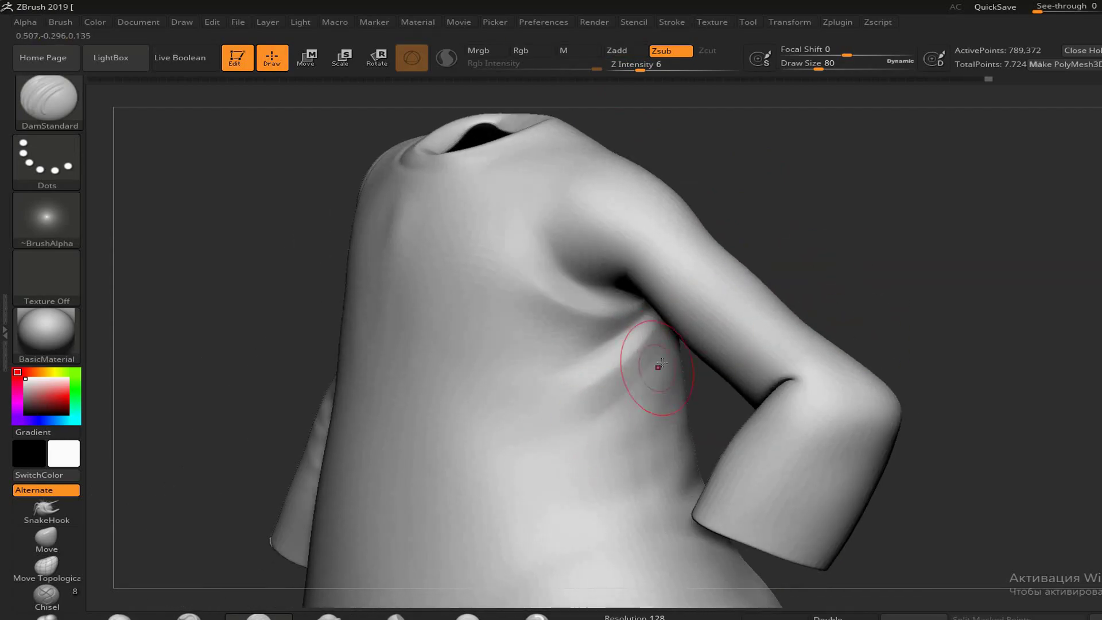
{"action": "mouse_move", "coordinate": [833, 210]}
{"action": "right_mouse_down"}
{"action": "mouse_move", "coordinate": [730, 339]}
{"action": "mouse_move", "coordinate": [562, 288]}
{"action": "right_mouse_up"}
{"action": "mouse_move", "coordinate": [684, 260]}
{"action": "right_mouse_down"}
{"action": "mouse_move", "coordinate": [716, 329]}
{"action": "mouse_move", "coordinate": [578, 287]}
{"action": "right_mouse_up"}
Hide parts of the shirt to sculpt the back, shoulders and neck hole, then reveal it
{"action": "mouse_move", "coordinate": [1090, 246]}
{"action": "right_mouse_down"}
{"action": "mouse_move", "coordinate": [607, 345]}
{"action": "mouse_move", "coordinate": [787, 393]}
{"action": "mouse_move", "coordinate": [479, 339]}
{"action": "right_mouse_up"}
{"action": "key", "text": "shift+d"}
{"action": "right_click_drag", "start_coordinate": [643, 293], "coordinate": [608, 298]}
{"action": "key", "text": "space"}
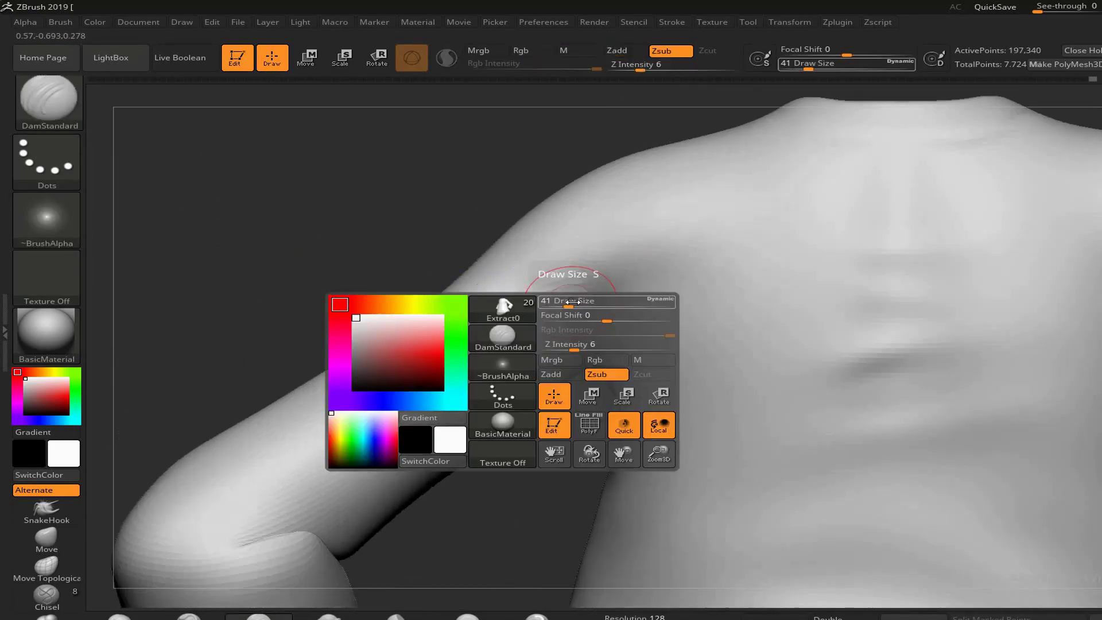
{"action": "left_click_drag", "start_coordinate": [608, 299], "coordinate": [637, 299]}
{"action": "mouse_move", "coordinate": [610, 290]}
{"action": "right_mouse_down"}
{"action": "mouse_move", "coordinate": [635, 315]}
{"action": "mouse_move", "coordinate": [935, 339]}
{"action": "mouse_move", "coordinate": [787, 349]}
{"action": "mouse_move", "coordinate": [888, 277]}
{"action": "right_mouse_up"}
{"action": "key", "text": "shift+d"}
{"action": "mouse_move", "coordinate": [898, 218]}
{"action": "right_mouse_down"}
{"action": "mouse_move", "coordinate": [399, 418]}
{"action": "mouse_move", "coordinate": [844, 248]}
{"action": "mouse_move", "coordinate": [834, 204]}
{"action": "mouse_move", "coordinate": [369, 369]}
{"action": "mouse_move", "coordinate": [744, 253]}
{"action": "right_mouse_up"}
{"action": "mouse_move", "coordinate": [721, 200]}
{"action": "right_mouse_down"}
{"action": "mouse_move", "coordinate": [711, 307]}
{"action": "mouse_move", "coordinate": [767, 177]}
{"action": "mouse_move", "coordinate": [737, 425]}
{"action": "mouse_move", "coordinate": [788, 295]}
{"action": "right_mouse_up"}
{"action": "left_click", "coordinate": [767, 177], "text": "ctrl+shift"}
Flatten the Extract0 shirt around the arm and sleeve, then Solo the shirt
{"action": "left_click", "coordinate": [1085, 424]}
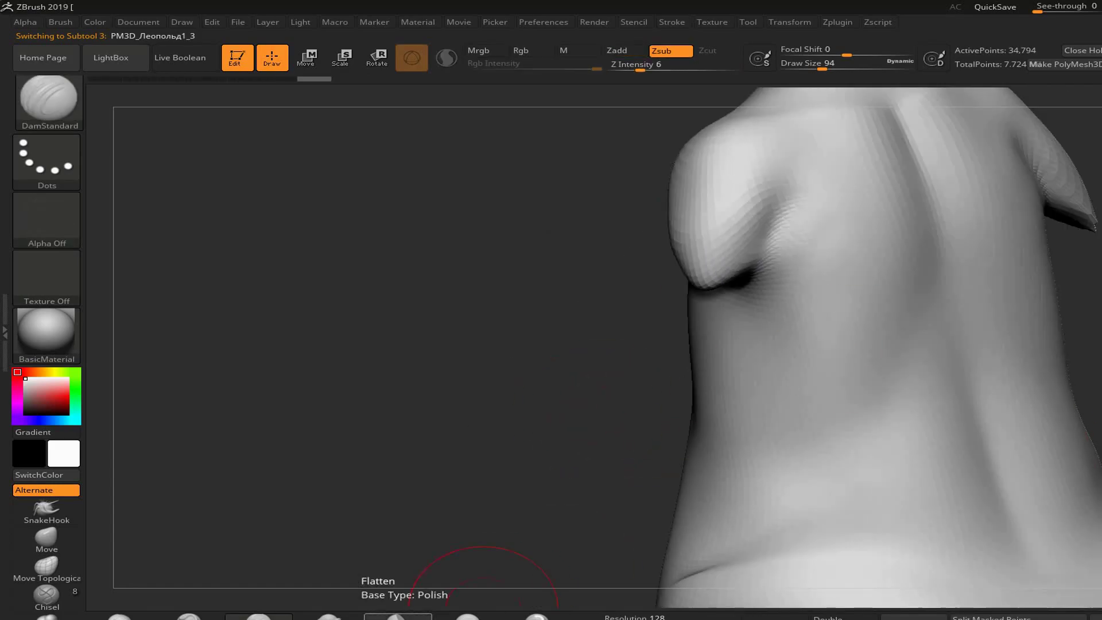
{"action": "left_click", "coordinate": [396, 617]}
{"action": "left_click", "coordinate": [806, 264], "text": "alt"}
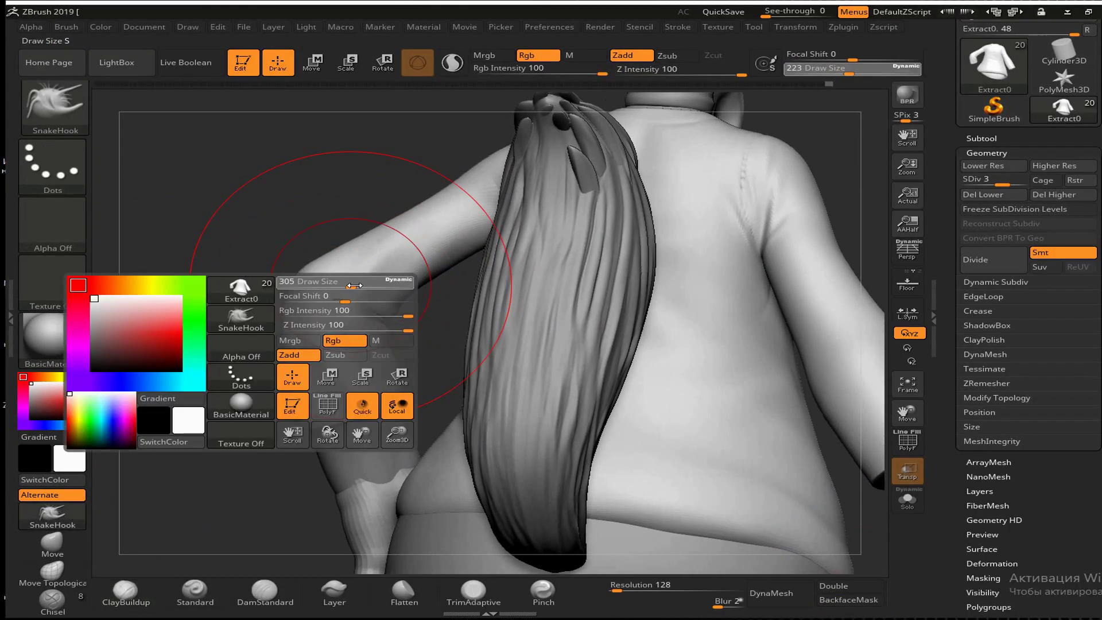
{"action": "left_click_drag", "start_coordinate": [353, 285], "coordinate": [344, 285]}
{"action": "mouse_move", "coordinate": [689, 402]}
{"action": "left_mouse_down"}
{"action": "mouse_move", "coordinate": [450, 333]}
{"action": "mouse_move", "coordinate": [442, 369]}
{"action": "mouse_move", "coordinate": [688, 332]}
{"action": "mouse_move", "coordinate": [500, 281]}
{"action": "mouse_move", "coordinate": [273, 465]}
{"action": "left_mouse_up"}
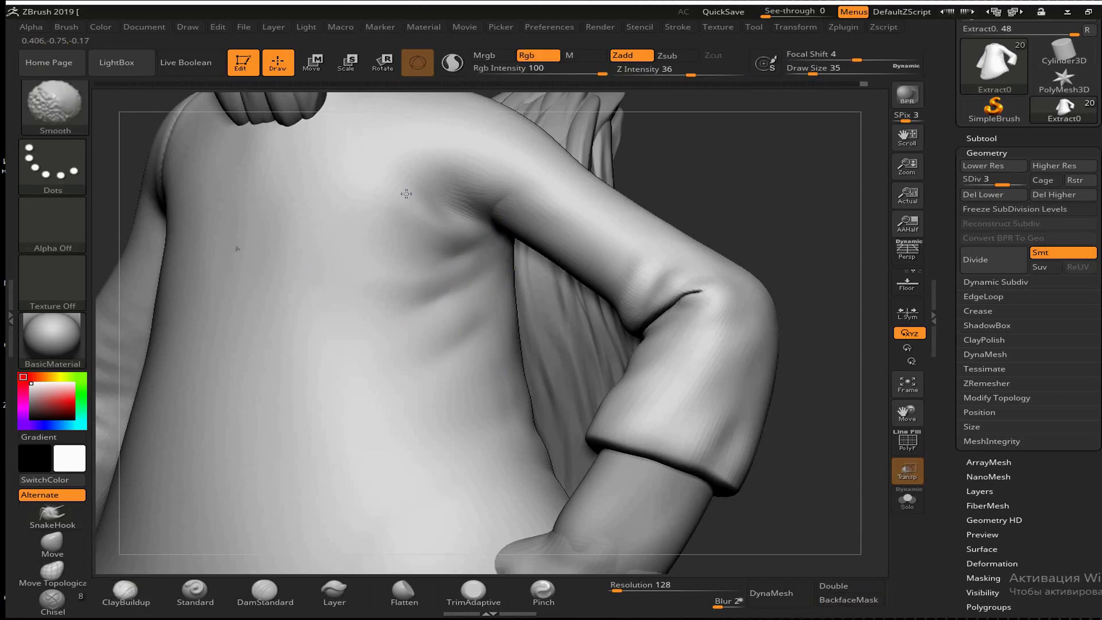
{"action": "mouse_move", "coordinate": [417, 208]}
{"action": "left_mouse_down"}
{"action": "mouse_move", "coordinate": [493, 308]}
{"action": "mouse_move", "coordinate": [506, 260]}
{"action": "left_mouse_up"}
{"action": "left_click_drag", "start_coordinate": [580, 328], "coordinate": [591, 357]}
{"action": "key", "text": "ctrl+shift+s"}
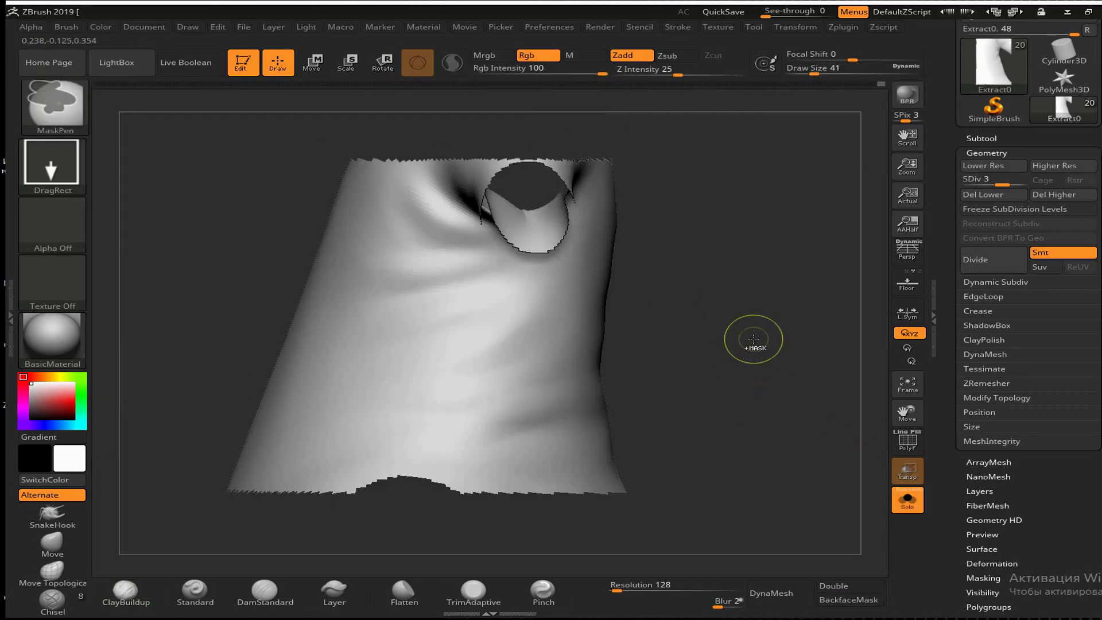
Turn the soloed shirt to a side angle to crease its side and lower back
{"action": "left_click_drag", "start_coordinate": [753, 339], "coordinate": [747, 433]}
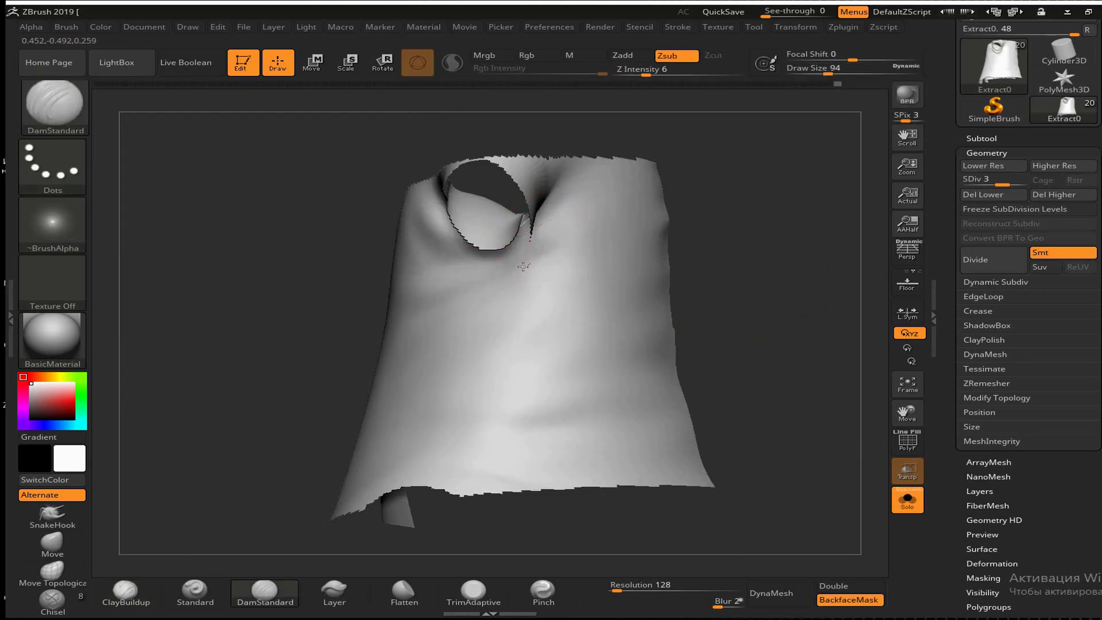
{"action": "left_click_drag", "start_coordinate": [334, 353], "coordinate": [639, 328], "text": "shift"}
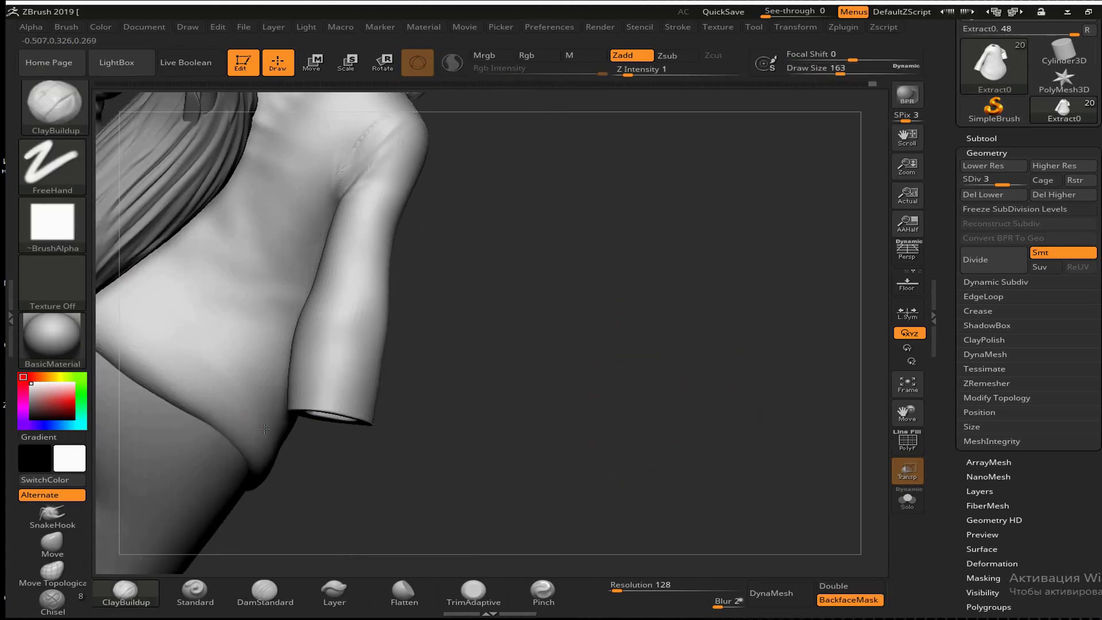
Carve fold creases around the hips, belly and sleeve, checking from side and rear views
{"action": "left_click_drag", "start_coordinate": [252, 338], "coordinate": [321, 372]}
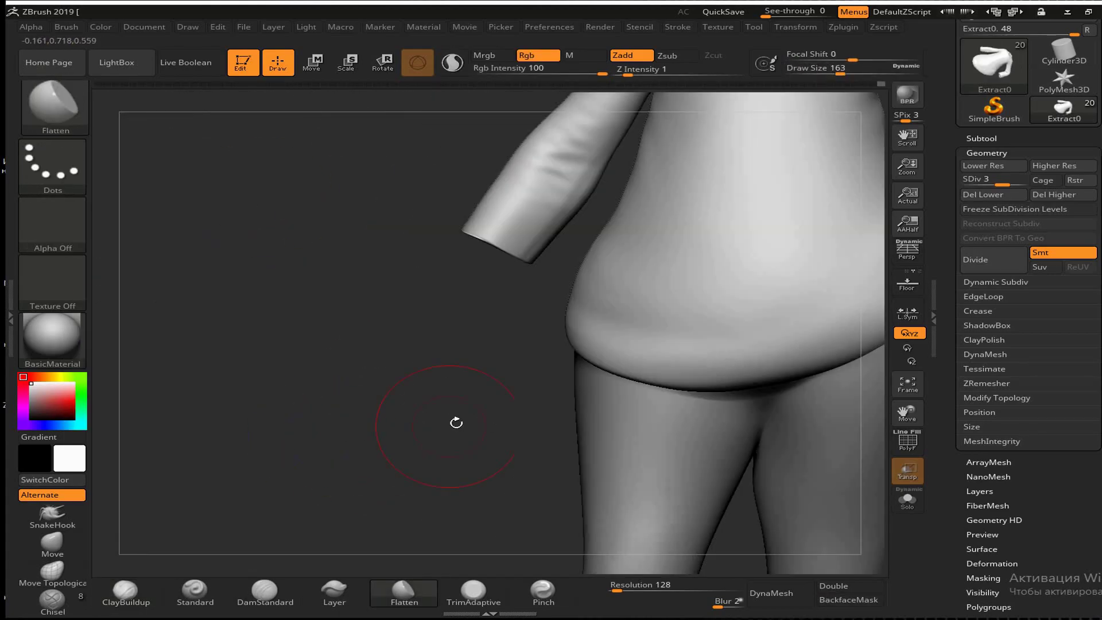
{"action": "left_click_drag", "start_coordinate": [321, 372], "coordinate": [243, 350]}
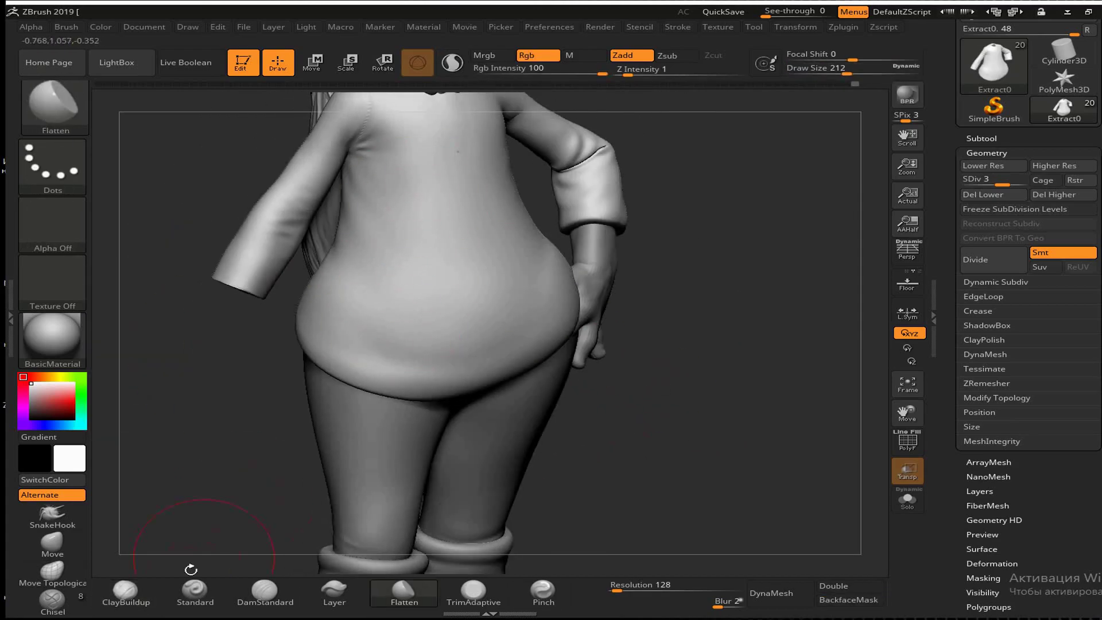
{"action": "mouse_move", "coordinate": [190, 569]}
{"action": "left_mouse_down"}
{"action": "mouse_move", "coordinate": [433, 192]}
{"action": "mouse_move", "coordinate": [462, 316]}
{"action": "left_mouse_up"}
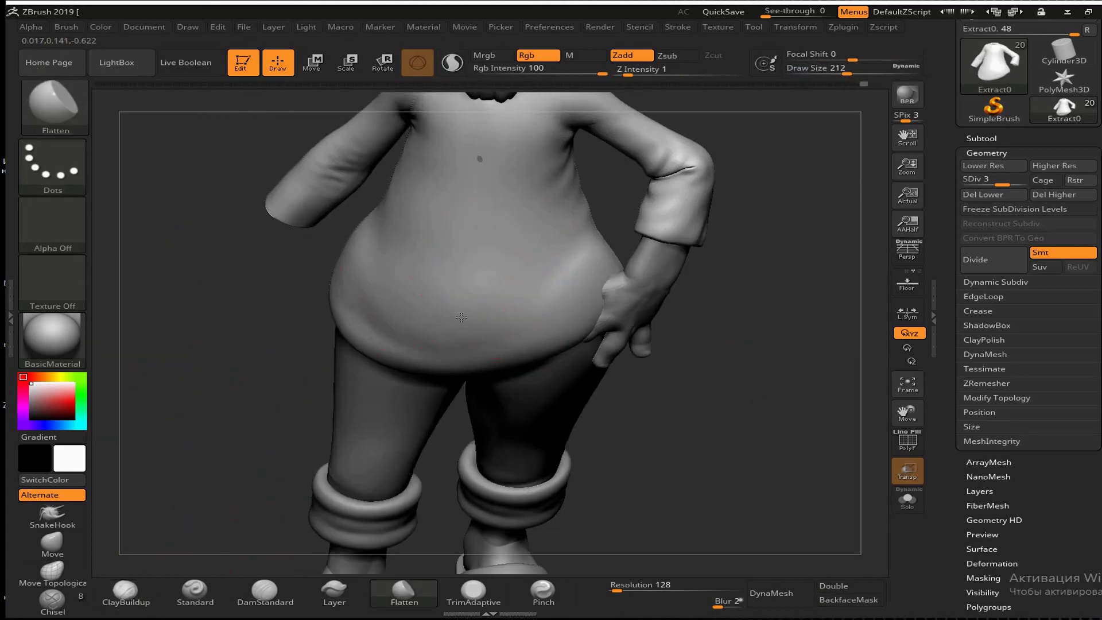
{"action": "mouse_move", "coordinate": [746, 456]}
{"action": "left_mouse_down"}
{"action": "mouse_move", "coordinate": [519, 273]}
{"action": "mouse_move", "coordinate": [315, 315]}
{"action": "mouse_move", "coordinate": [684, 374]}
{"action": "mouse_move", "coordinate": [735, 404]}
{"action": "mouse_move", "coordinate": [408, 439]}
{"action": "left_mouse_up"}
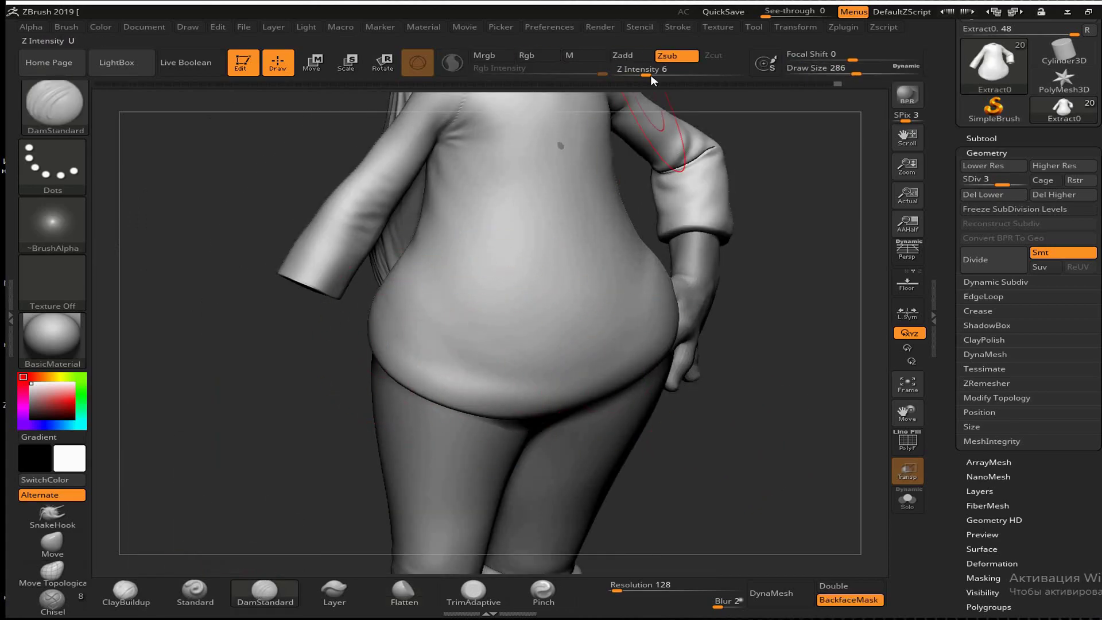
{"action": "mouse_move", "coordinate": [462, 375]}
{"action": "left_mouse_down"}
{"action": "mouse_move", "coordinate": [529, 367]}
{"action": "mouse_move", "coordinate": [386, 446]}
{"action": "mouse_move", "coordinate": [566, 177]}
{"action": "mouse_move", "coordinate": [491, 196]}
{"action": "mouse_move", "coordinate": [198, 429]}
{"action": "left_mouse_up"}
Make the arm piece active and rotate the hand at the wrist to rest on the hip
{"action": "left_click", "coordinate": [492, 197], "text": "alt"}
{"action": "left_click", "coordinate": [680, 410], "text": "alt"}
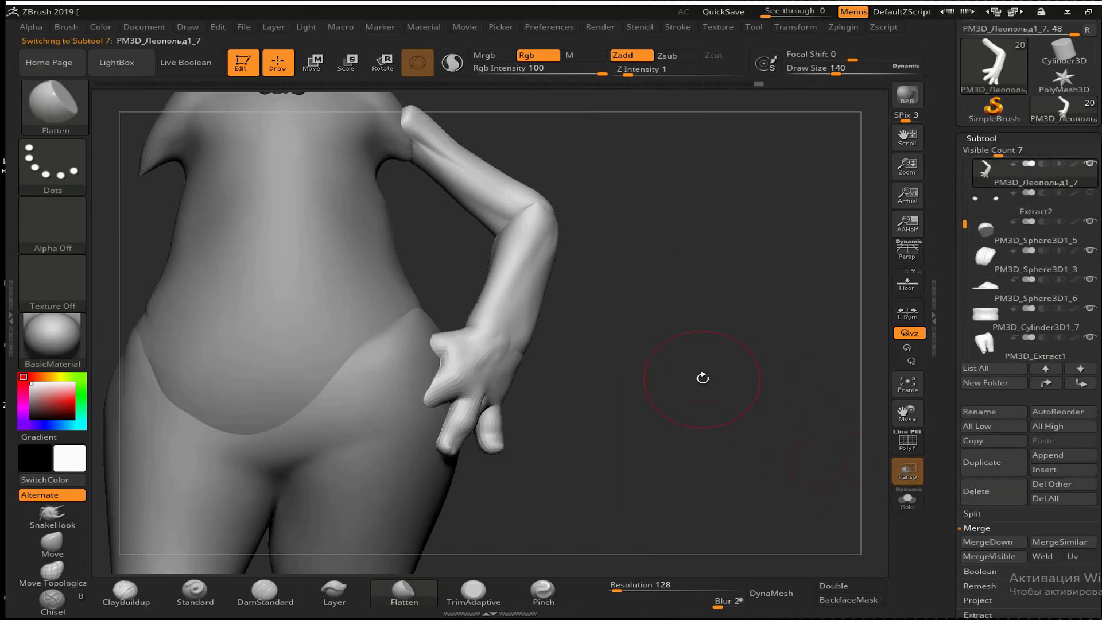
{"action": "mouse_move", "coordinate": [700, 373]}
{"action": "left_mouse_down"}
{"action": "mouse_move", "coordinate": [524, 275]}
{"action": "mouse_move", "coordinate": [632, 287]}
{"action": "left_mouse_up"}
{"action": "left_click", "coordinate": [1023, 617]}
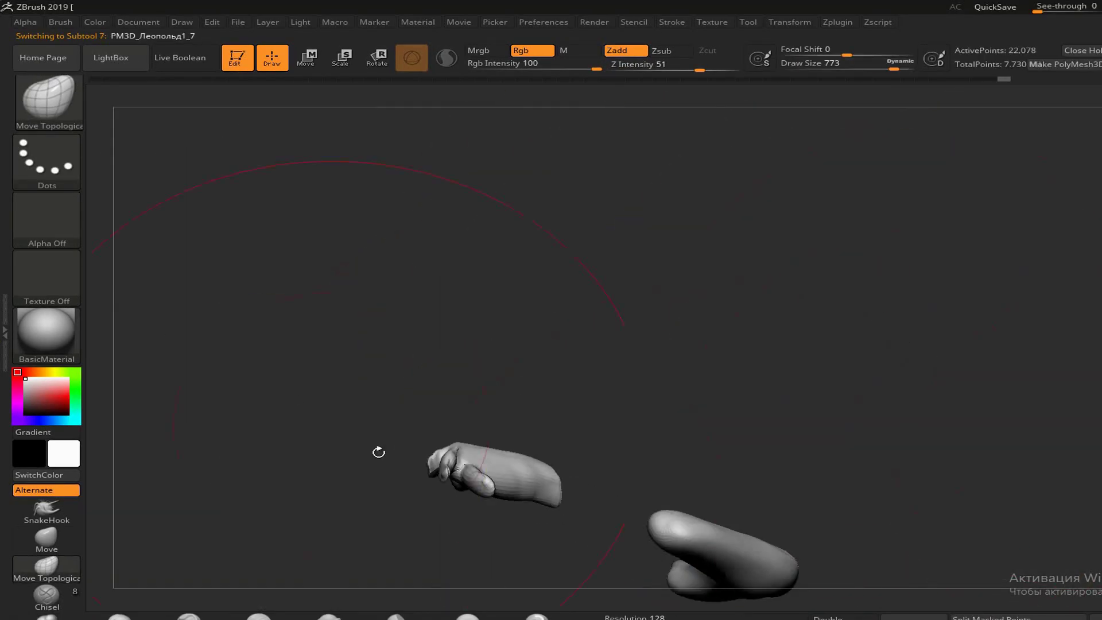
{"action": "left_click_drag", "start_coordinate": [376, 449], "coordinate": [739, 294], "text": "alt"}
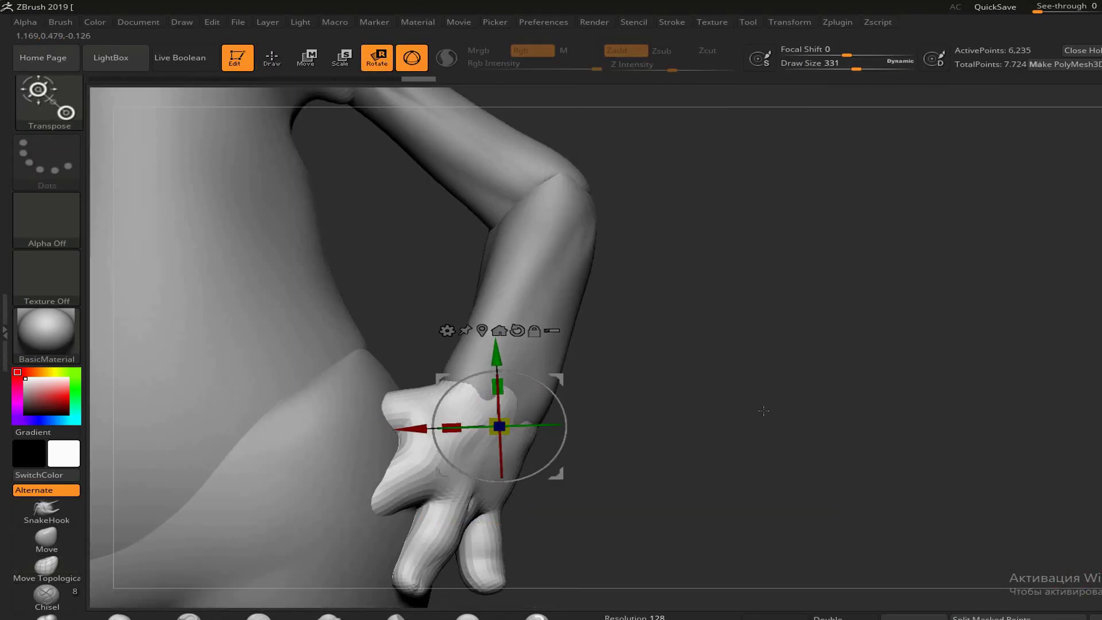
{"action": "mouse_move", "coordinate": [561, 436]}
{"action": "left_mouse_down"}
{"action": "mouse_move", "coordinate": [801, 426]}
{"action": "mouse_move", "coordinate": [762, 388]}
{"action": "mouse_move", "coordinate": [578, 412]}
{"action": "left_mouse_up"}
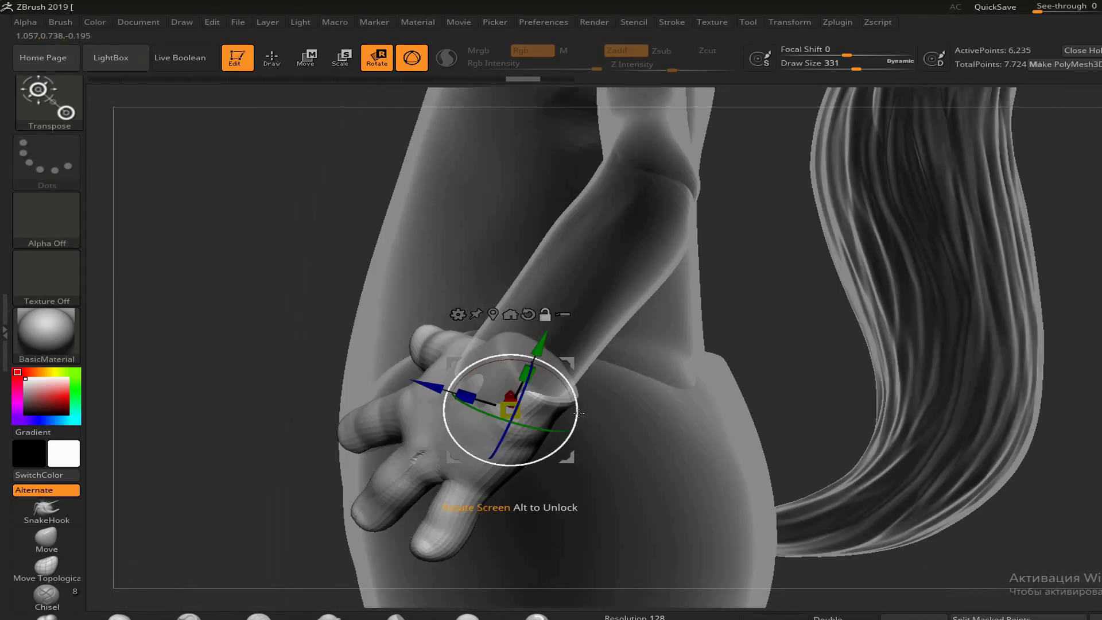
{"action": "left_click_drag", "start_coordinate": [177, 444], "coordinate": [325, 120]}
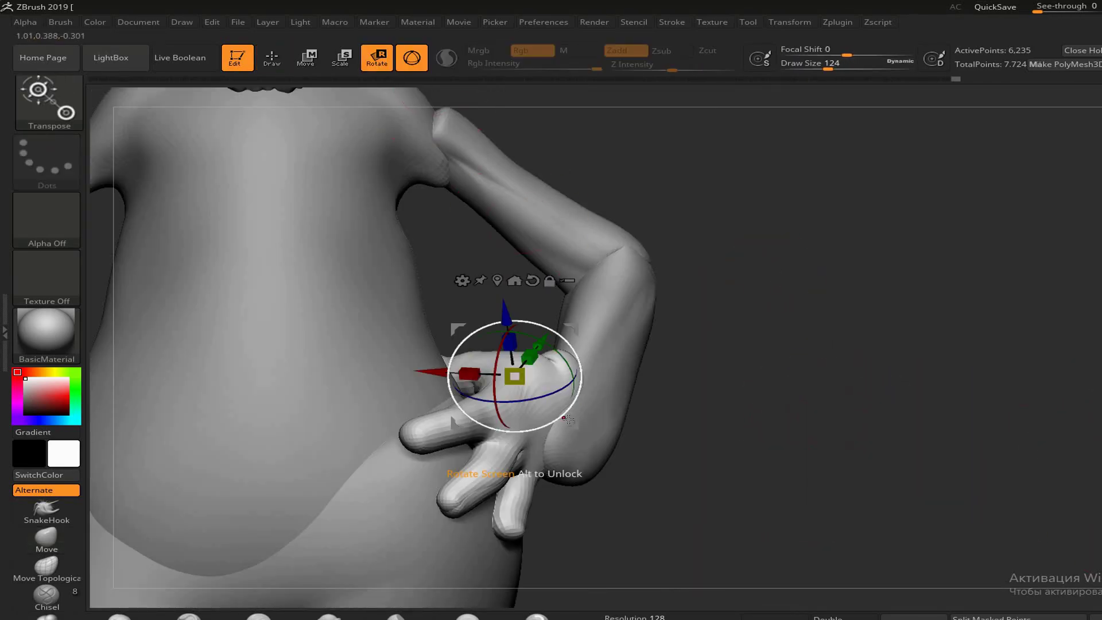
{"action": "left_click_drag", "start_coordinate": [634, 323], "coordinate": [656, 466]}
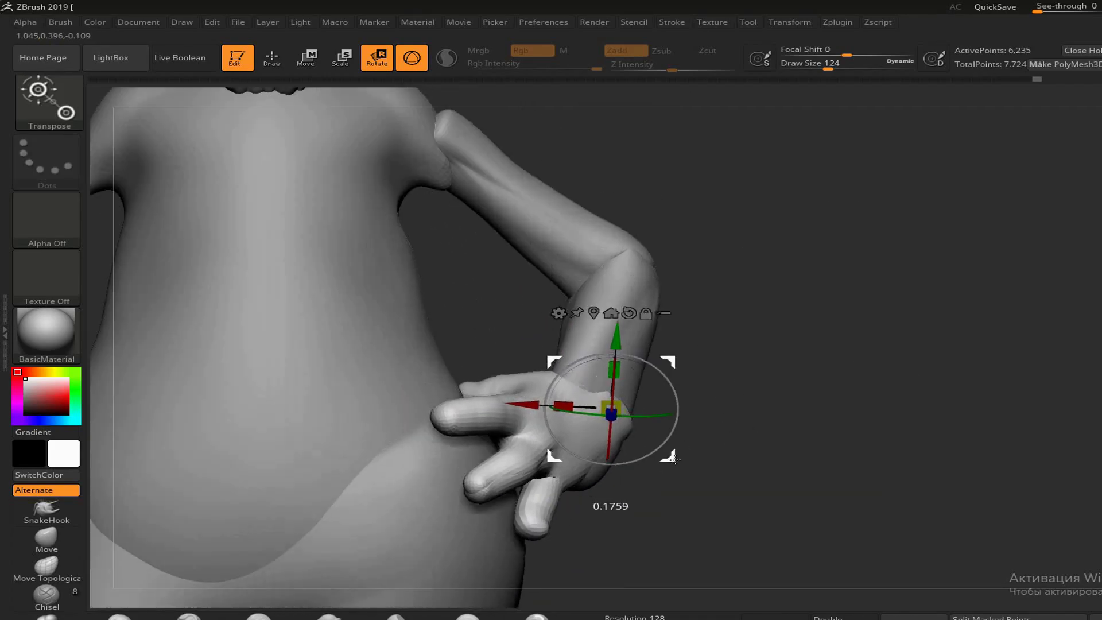
{"action": "left_click_drag", "start_coordinate": [276, 457], "coordinate": [447, 395]}
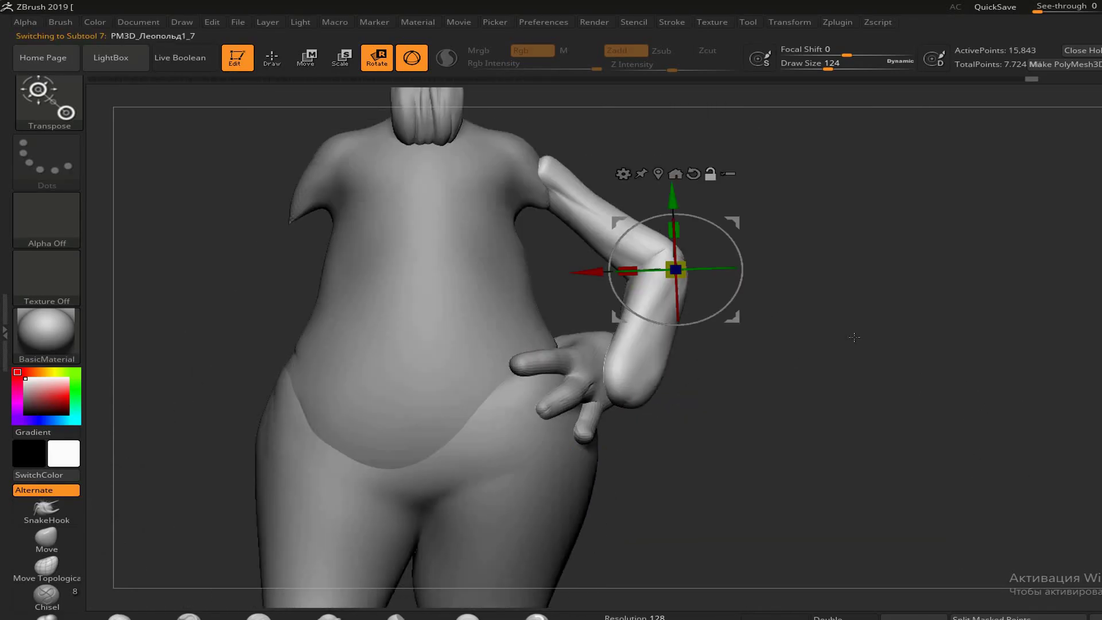
Rotate the upper arm piece at the shoulder with the Transpose gizmo
{"action": "left_click_drag", "start_coordinate": [966, 279], "coordinate": [755, 198]}
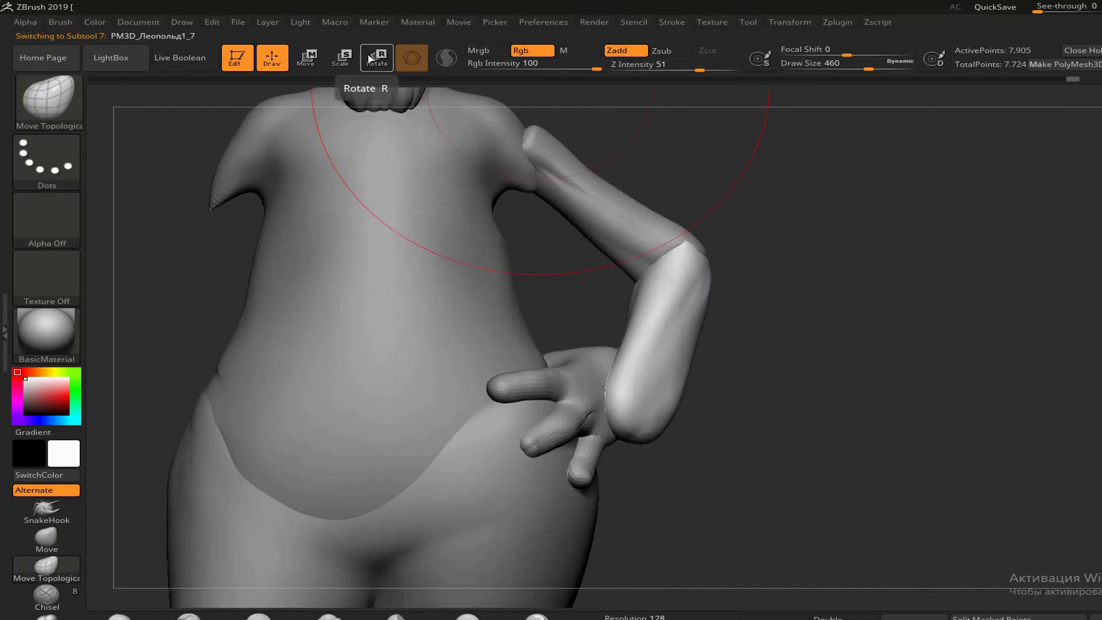
{"action": "left_click", "coordinate": [377, 58]}
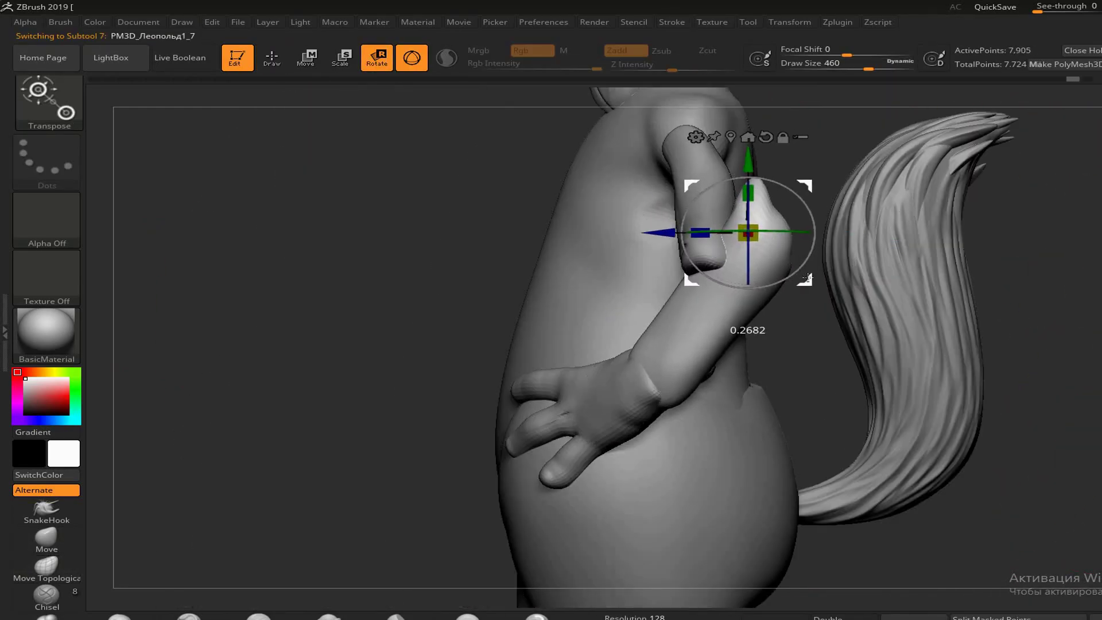
{"action": "mouse_move", "coordinate": [807, 278]}
{"action": "left_mouse_down"}
{"action": "mouse_move", "coordinate": [761, 390]}
{"action": "mouse_move", "coordinate": [691, 156]}
{"action": "left_mouse_up"}
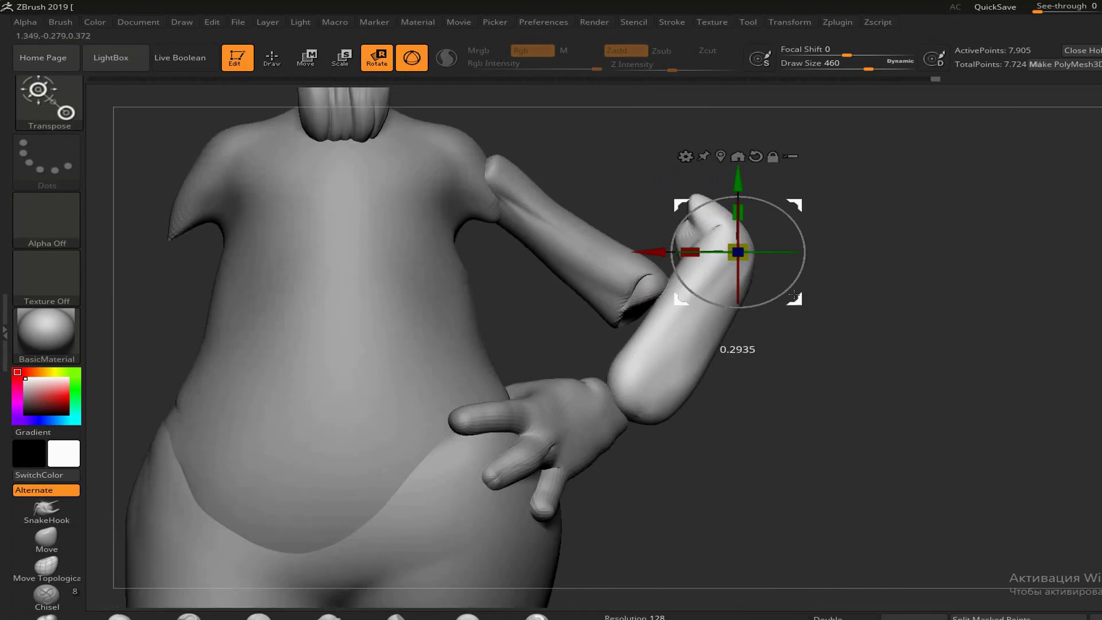
{"action": "mouse_move", "coordinate": [794, 296]}
{"action": "left_mouse_down"}
{"action": "mouse_move", "coordinate": [961, 482]}
{"action": "mouse_move", "coordinate": [654, 301]}
{"action": "mouse_move", "coordinate": [537, 347]}
{"action": "left_mouse_up"}
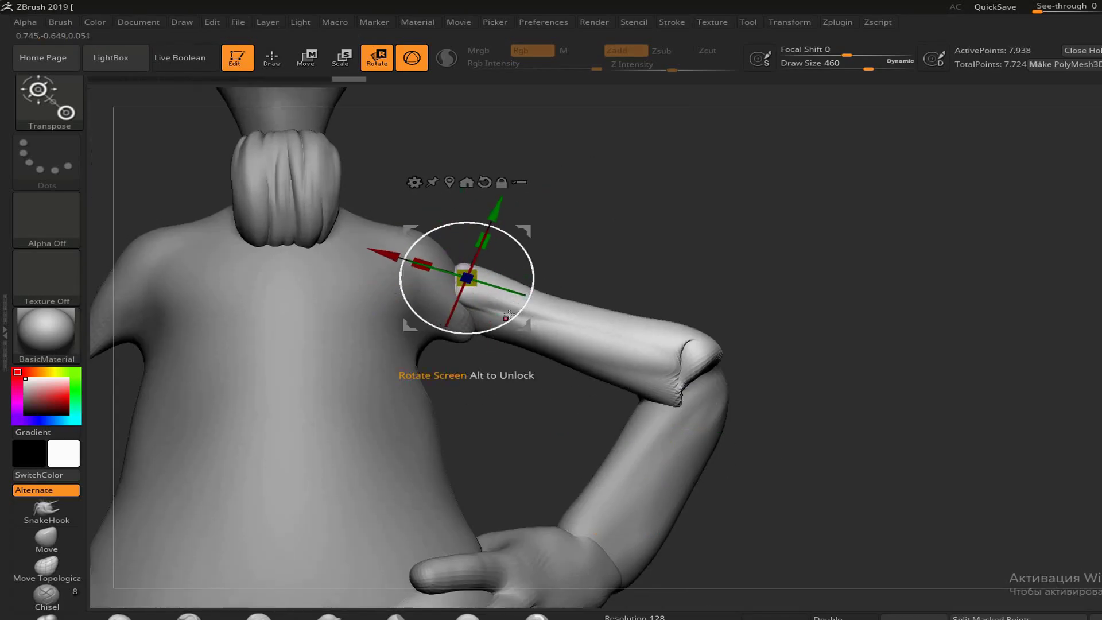
Correct the upper arm's angle and check the shoulder, hip and hand
{"action": "key", "text": "q"}
{"action": "right_click", "coordinate": [565, 283]}
{"action": "mouse_move", "coordinate": [746, 344]}
{"action": "left_mouse_down"}
{"action": "mouse_move", "coordinate": [861, 355]}
{"action": "mouse_move", "coordinate": [502, 295]}
{"action": "left_mouse_up"}
{"action": "left_click_drag", "start_coordinate": [712, 245], "coordinate": [502, 266]}
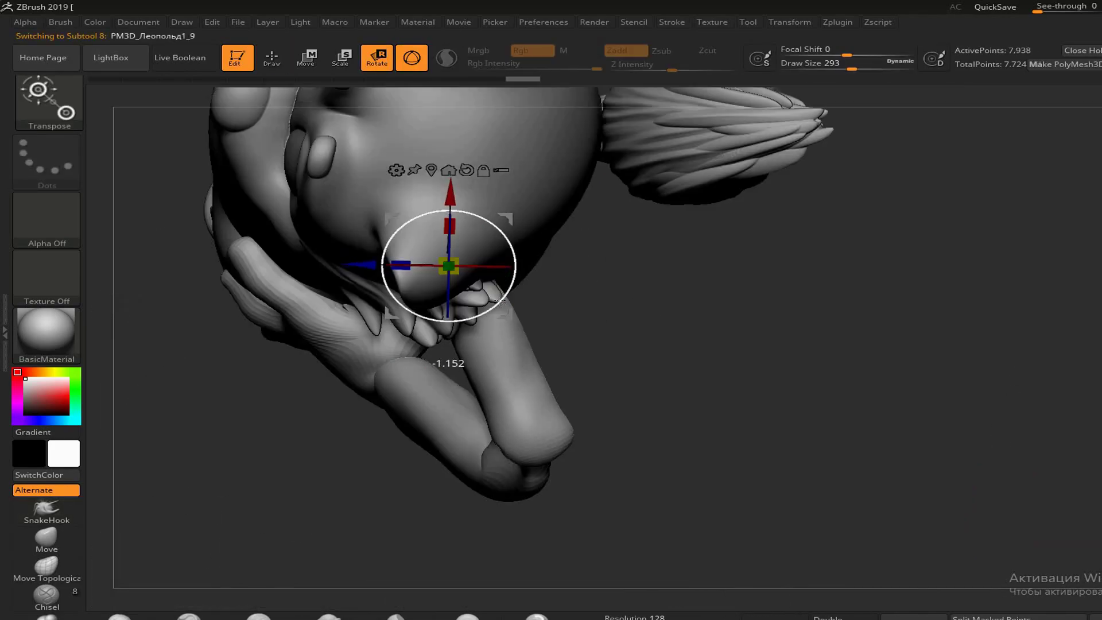
{"action": "mouse_move", "coordinate": [512, 312]}
{"action": "left_mouse_down"}
{"action": "mouse_move", "coordinate": [574, 275]}
{"action": "mouse_move", "coordinate": [708, 402]}
{"action": "left_mouse_up"}
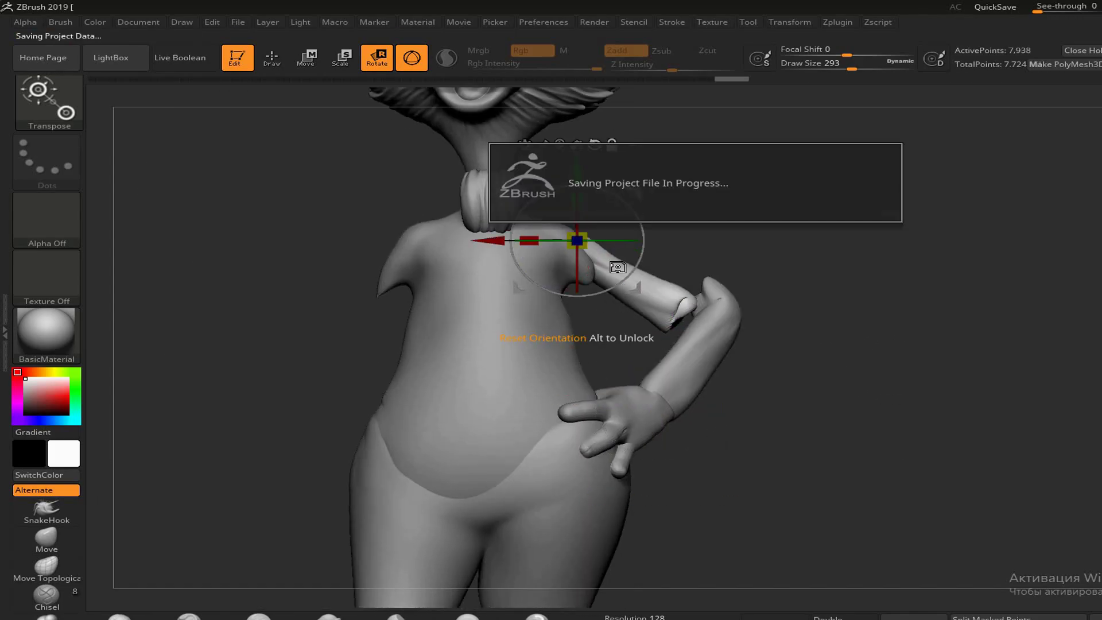
{"action": "left_click_drag", "start_coordinate": [979, 346], "coordinate": [748, 416], "text": "alt"}
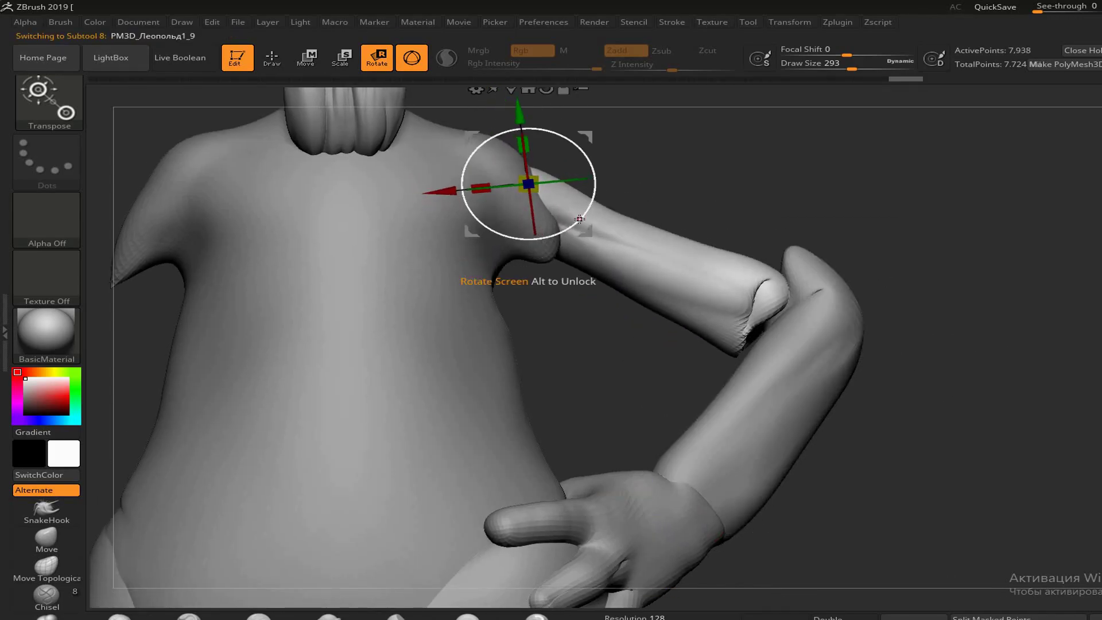
{"action": "left_click_drag", "start_coordinate": [580, 218], "coordinate": [834, 217]}
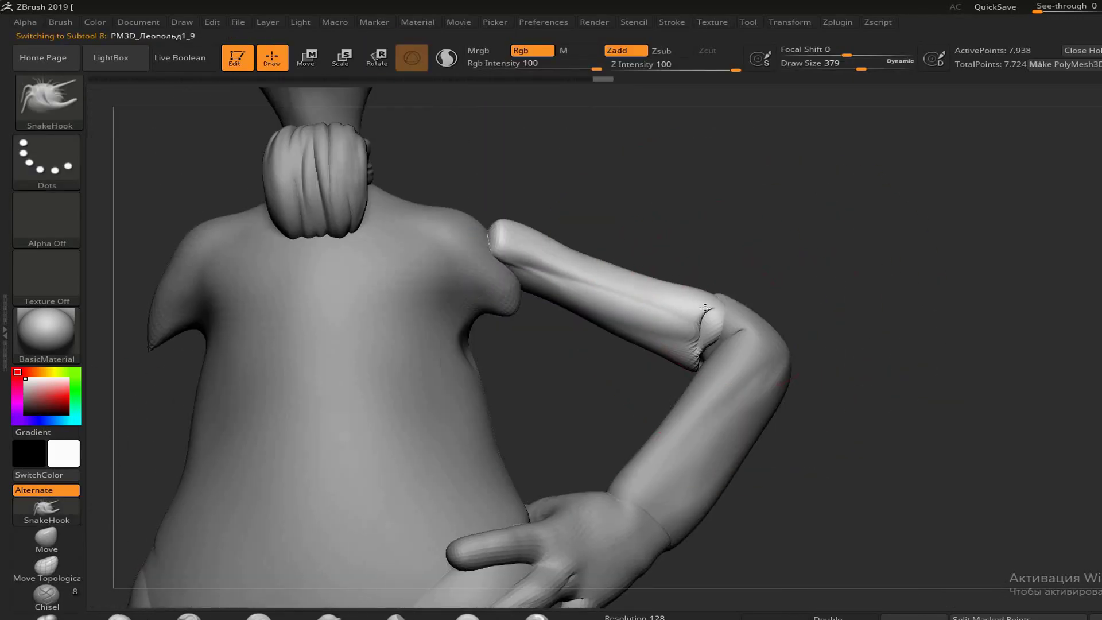
Inspect the shoulder joint from below, front and behind, selecting the ClayBuildup brush
{"action": "left_click_drag", "start_coordinate": [705, 308], "coordinate": [765, 291]}
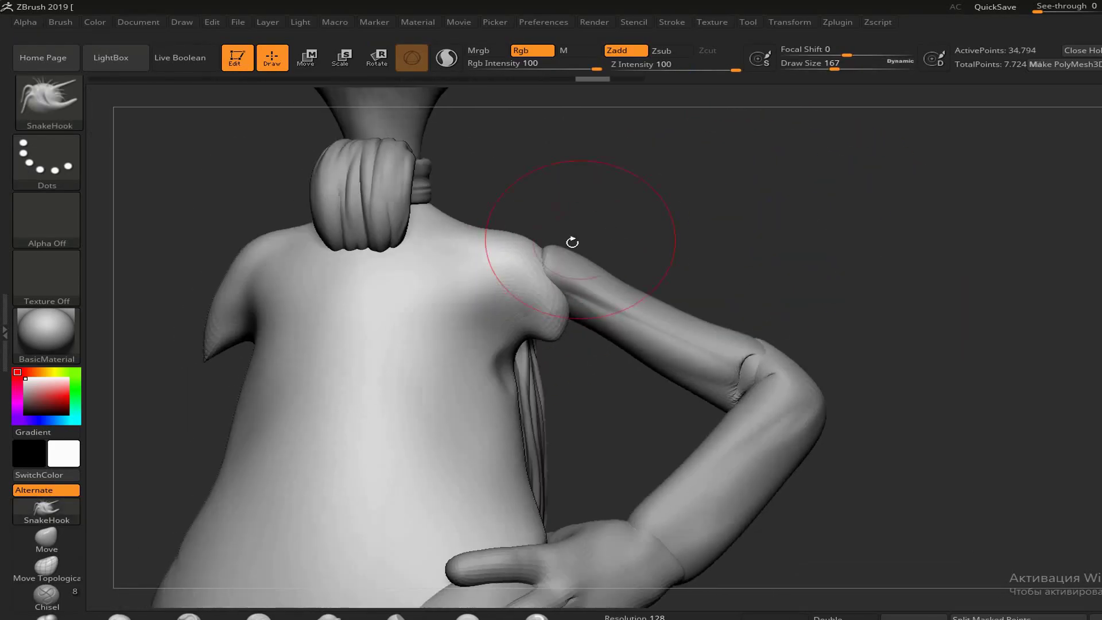
{"action": "mouse_move", "coordinate": [572, 241]}
{"action": "left_mouse_down"}
{"action": "mouse_move", "coordinate": [605, 340]}
{"action": "mouse_move", "coordinate": [915, 372]}
{"action": "mouse_move", "coordinate": [842, 476]}
{"action": "left_mouse_up"}
{"action": "left_click_drag", "start_coordinate": [765, 358], "coordinate": [928, 280]}
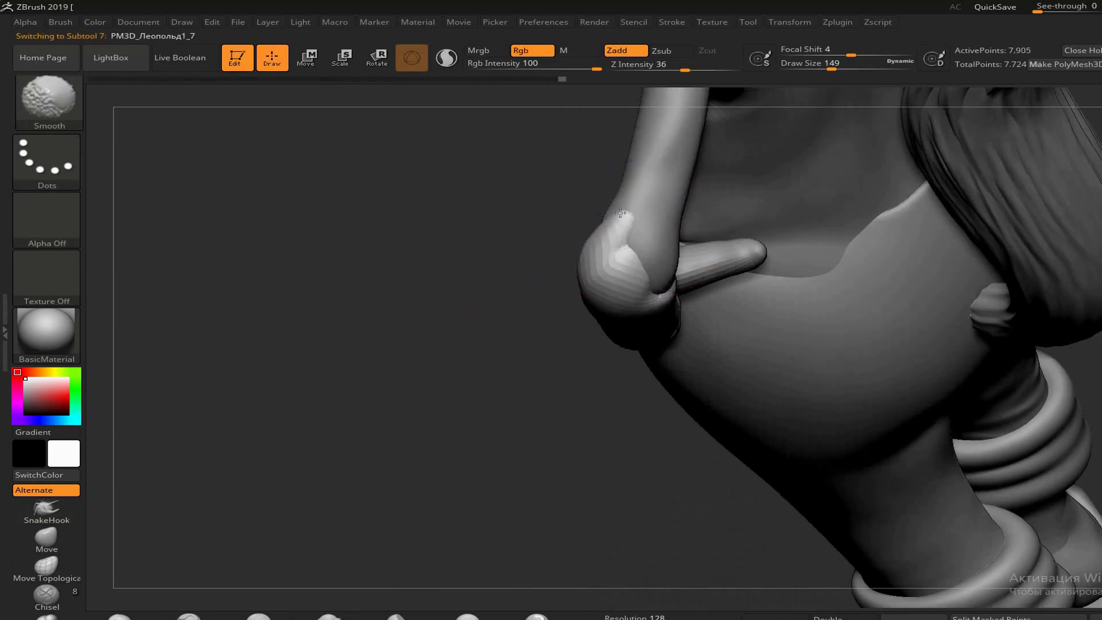
{"action": "left_click_drag", "start_coordinate": [928, 280], "coordinate": [431, 287]}
{"action": "left_click", "coordinate": [121, 617]}
{"action": "mouse_move", "coordinate": [158, 591]}
{"action": "left_mouse_down"}
{"action": "mouse_move", "coordinate": [659, 265]}
{"action": "mouse_move", "coordinate": [727, 387]}
{"action": "mouse_move", "coordinate": [552, 317]}
{"action": "left_mouse_up"}
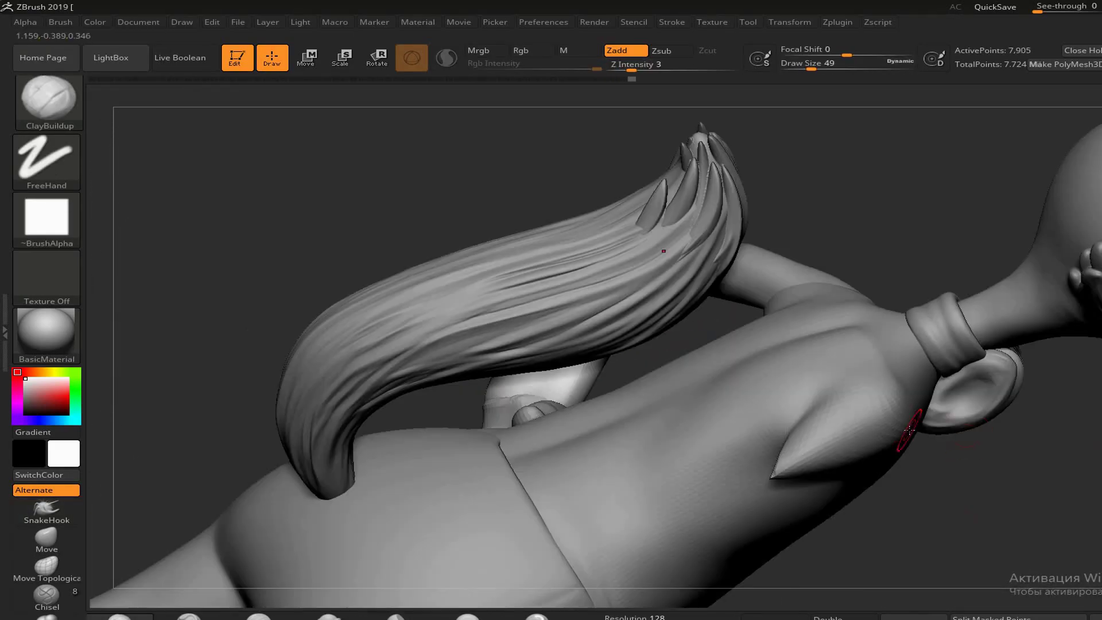
{"action": "mouse_move", "coordinate": [626, 420]}
{"action": "left_mouse_down"}
{"action": "mouse_move", "coordinate": [505, 425]}
{"action": "mouse_move", "coordinate": [550, 443]}
{"action": "mouse_move", "coordinate": [501, 413]}
{"action": "left_mouse_up"}
{"action": "mouse_move", "coordinate": [446, 583]}
{"action": "left_mouse_down"}
{"action": "mouse_move", "coordinate": [642, 260]}
{"action": "mouse_move", "coordinate": [394, 356]}
{"action": "mouse_move", "coordinate": [804, 135]}
{"action": "mouse_move", "coordinate": [530, 330]}
{"action": "mouse_move", "coordinate": [750, 238]}
{"action": "mouse_move", "coordinate": [1098, 160]}
{"action": "left_mouse_up"}
Build up clay on the upper arm's shoulder joint at a higher subdivision level
{"action": "left_click", "coordinate": [489, 260], "text": "alt"}
{"action": "left_click", "coordinate": [477, 279], "text": "alt"}
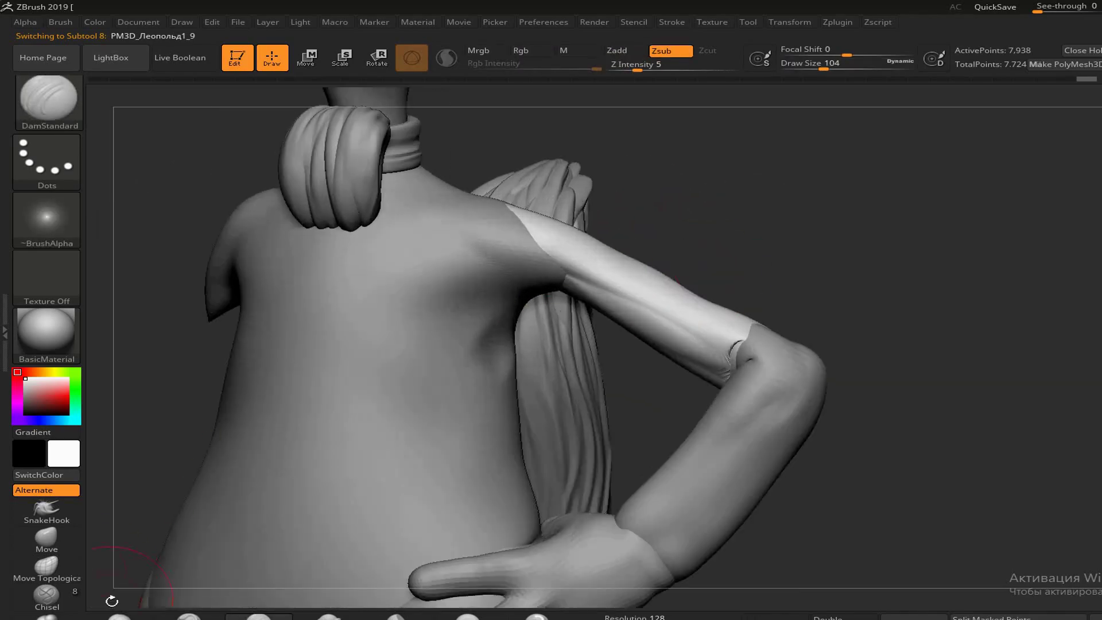
{"action": "key", "text": "b"}
{"action": "key", "text": "c"}
{"action": "key", "text": "b"}
{"action": "key", "text": "ctrl+d"}
{"action": "left_click_drag", "start_coordinate": [1096, 298], "coordinate": [519, 247]}
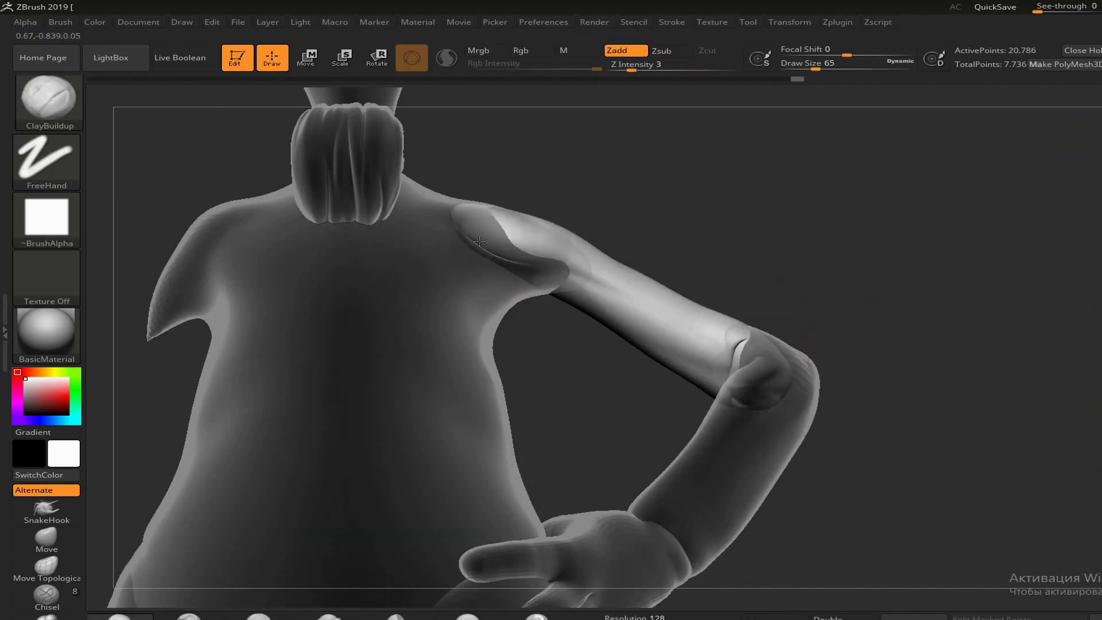
Carve a DamStandard crease into the body near the armpit
{"action": "mouse_move", "coordinate": [861, 172]}
{"action": "left_mouse_down"}
{"action": "mouse_move", "coordinate": [717, 135]}
{"action": "mouse_move", "coordinate": [568, 270]}
{"action": "left_mouse_up"}
{"action": "key", "text": "b"}
{"action": "key", "text": "d"}
{"action": "key", "text": "s"}
{"action": "left_click", "coordinate": [566, 270], "text": "alt"}
{"action": "left_click_drag", "start_coordinate": [345, 286], "coordinate": [591, 290]}
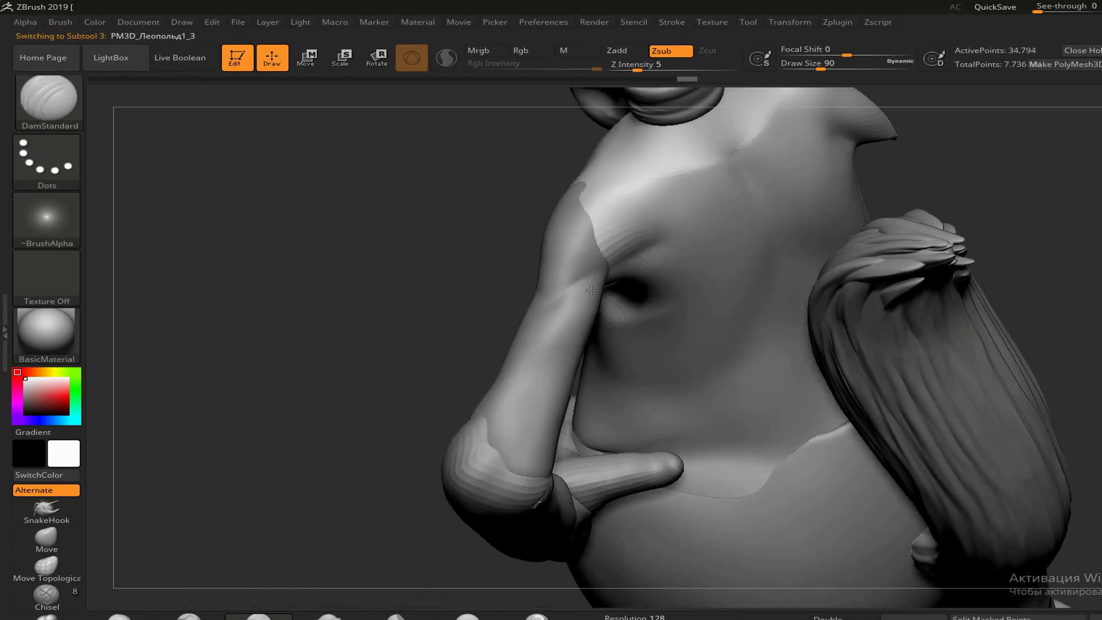
Make the upper arm active again and work the shoulder from behind with DamStandard
{"action": "left_click_drag", "start_coordinate": [373, 286], "coordinate": [229, 373]}
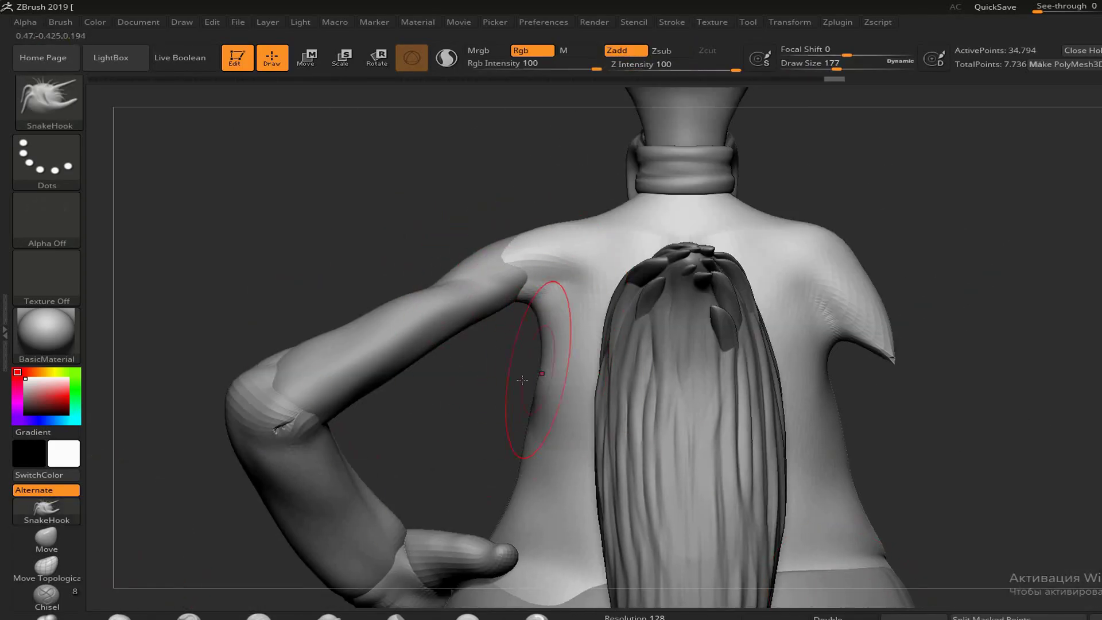
{"action": "left_click_drag", "start_coordinate": [522, 379], "coordinate": [591, 258]}
{"action": "left_click", "coordinate": [591, 258], "text": "alt"}
{"action": "mouse_move", "coordinate": [746, 258]}
{"action": "left_mouse_down"}
{"action": "mouse_move", "coordinate": [801, 287]}
{"action": "mouse_move", "coordinate": [660, 276]}
{"action": "left_mouse_up"}
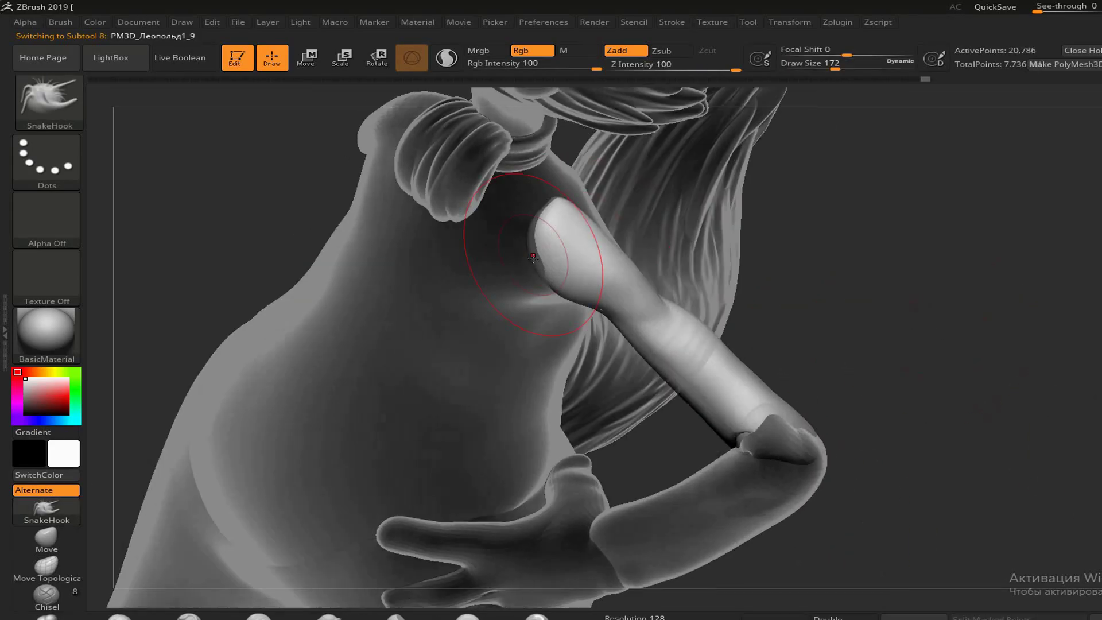
{"action": "left_click_drag", "start_coordinate": [528, 270], "coordinate": [634, 254], "text": "alt"}
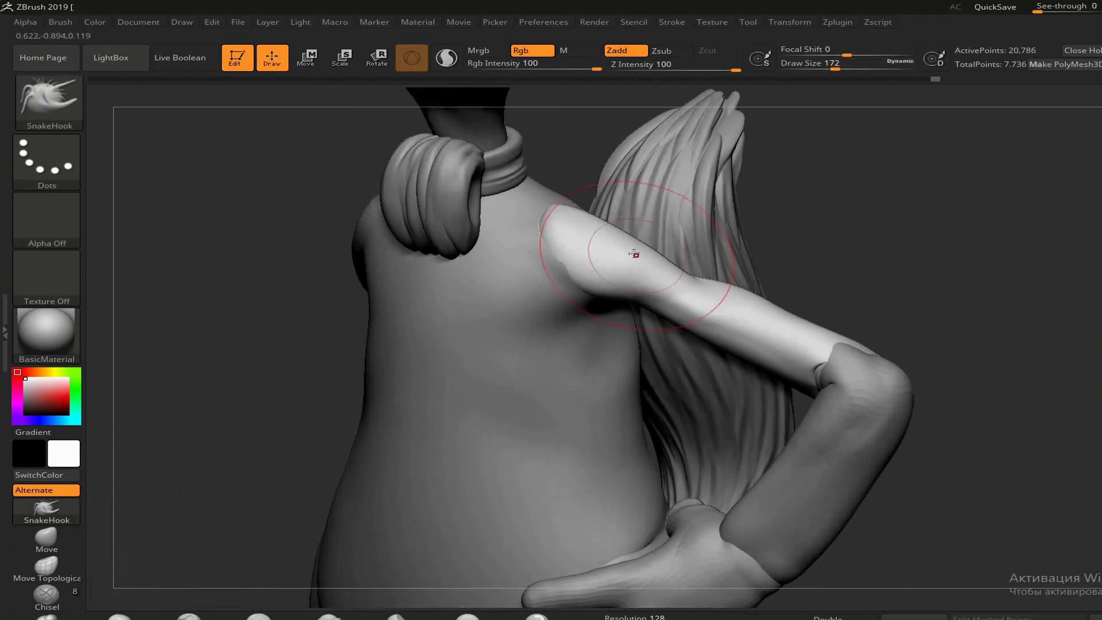
{"action": "mouse_move", "coordinate": [861, 229]}
{"action": "left_mouse_down"}
{"action": "mouse_move", "coordinate": [995, 322]}
{"action": "mouse_move", "coordinate": [689, 344]}
{"action": "mouse_move", "coordinate": [512, 260]}
{"action": "mouse_move", "coordinate": [1040, 237]}
{"action": "mouse_move", "coordinate": [886, 411]}
{"action": "left_mouse_up"}
{"action": "key", "text": "b"}
{"action": "key", "text": "d"}
{"action": "key", "text": "s"}
Switch back to ClayBuildup, check the arm from side and front, and undo a stroke
{"action": "key", "text": "b"}
{"action": "key", "text": "c"}
{"action": "key", "text": "b"}
{"action": "key", "text": "space"}
{"action": "left_click_drag", "start_coordinate": [846, 263], "coordinate": [912, 316]}
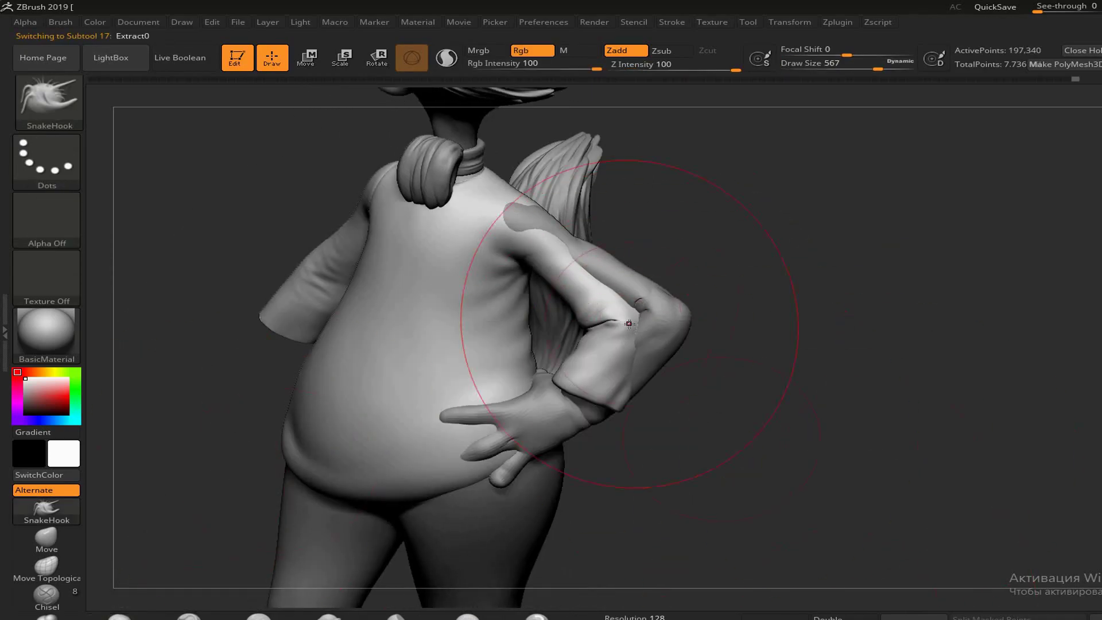
{"action": "left_click_drag", "start_coordinate": [855, 282], "coordinate": [706, 283]}
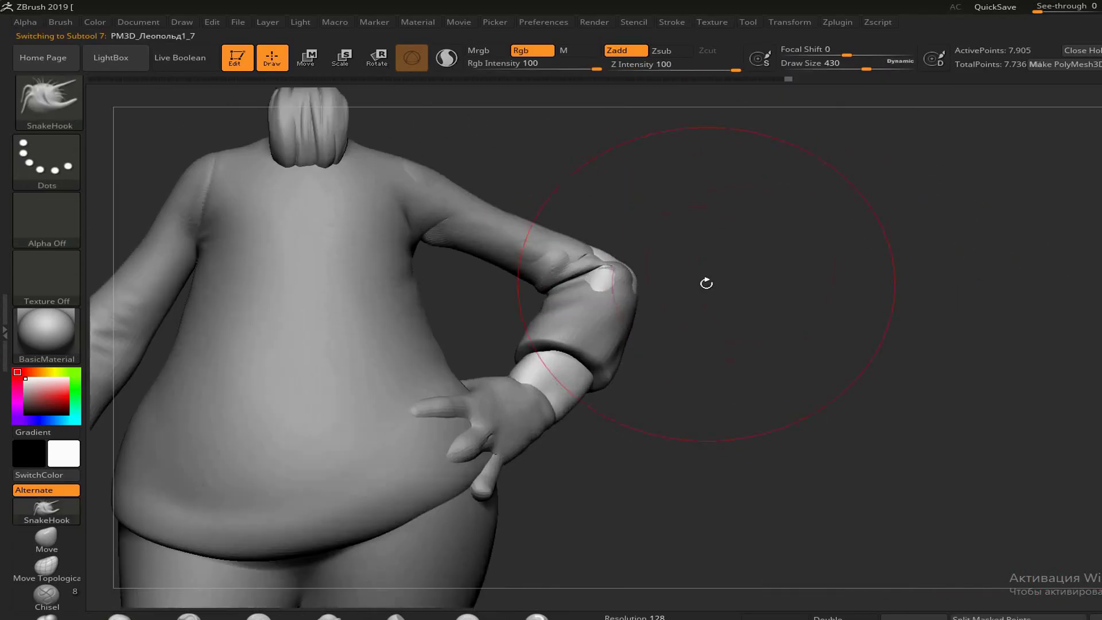
{"action": "key", "text": "ctrl+z"}
{"action": "key", "text": "ctrl+z"}
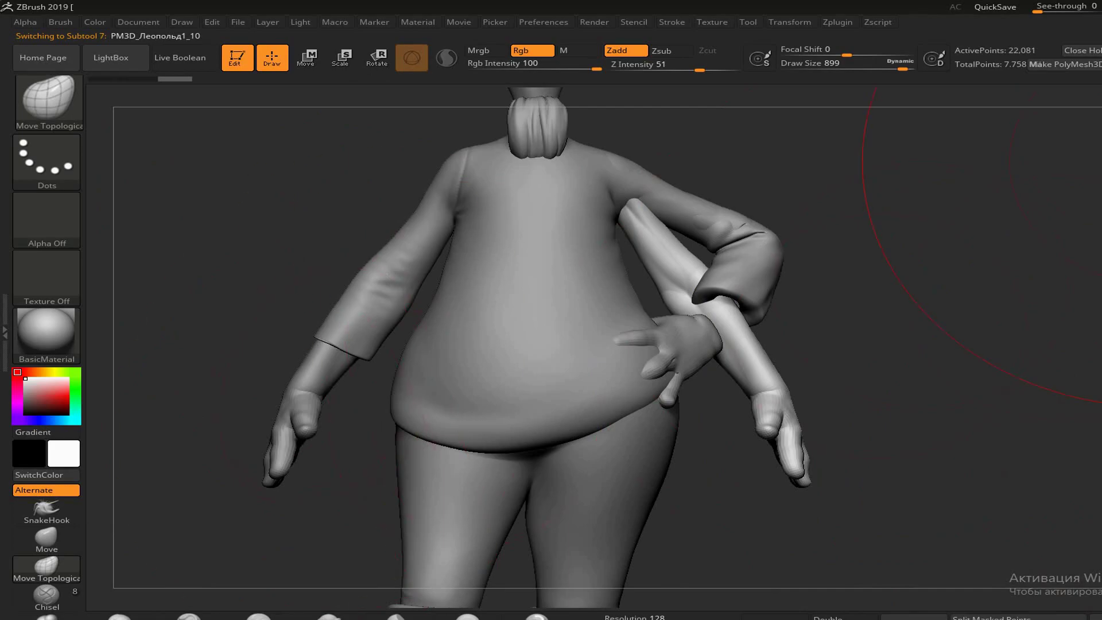
Isolate the finger with Transpose and check the hand from several sides
{"action": "left_click", "coordinate": [374, 66]}
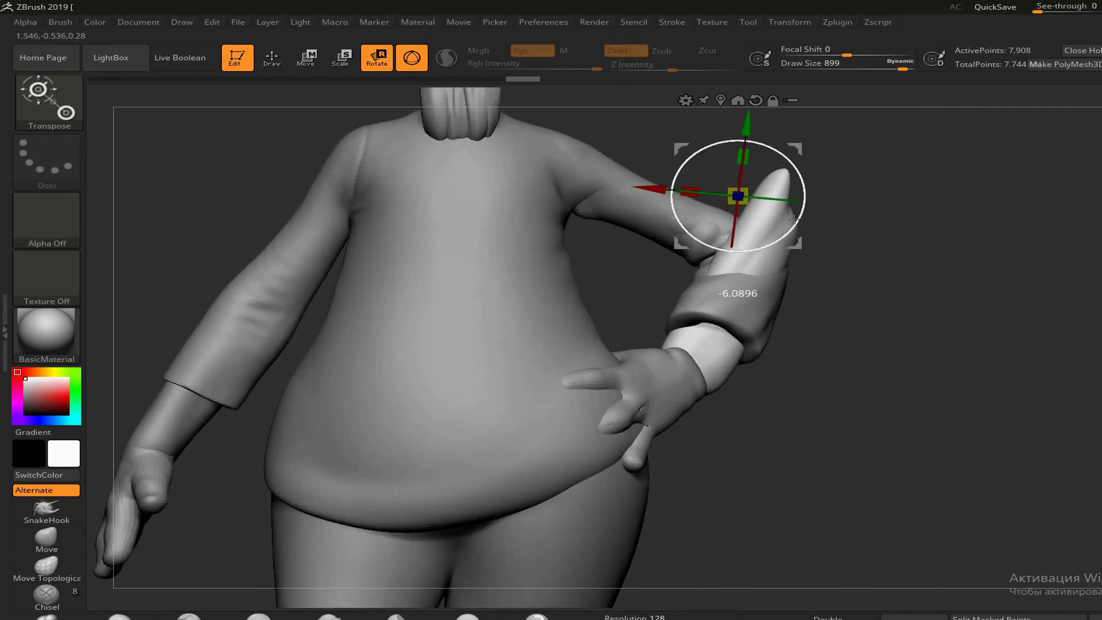
{"action": "key", "text": "q"}
{"action": "left_click", "coordinate": [687, 374], "text": "ctrl+shift"}
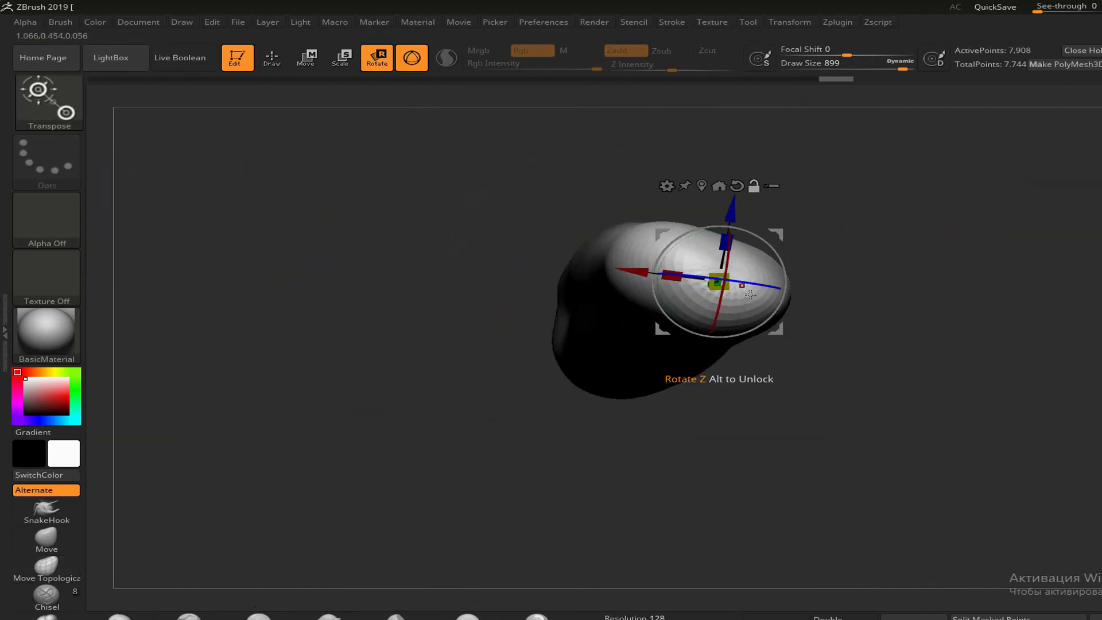
{"action": "left_click_drag", "start_coordinate": [750, 294], "coordinate": [847, 423]}
{"action": "left_click_drag", "start_coordinate": [853, 507], "coordinate": [922, 399]}
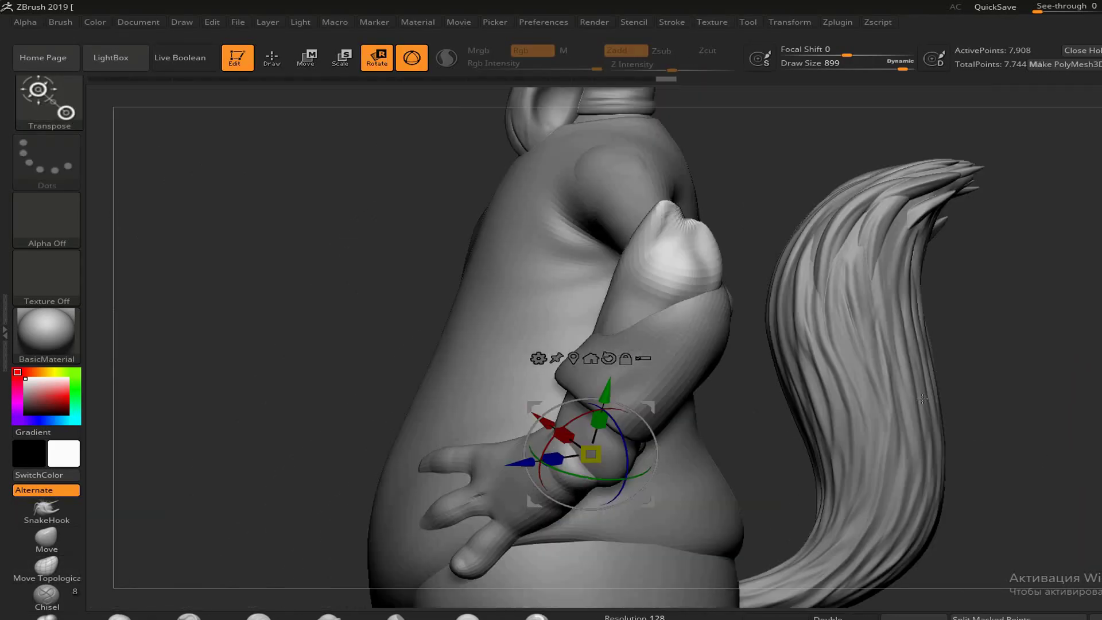
{"action": "mouse_move", "coordinate": [769, 448]}
{"action": "left_mouse_down"}
{"action": "mouse_move", "coordinate": [622, 477]}
{"action": "mouse_move", "coordinate": [481, 102]}
{"action": "mouse_move", "coordinate": [859, 335]}
{"action": "left_mouse_up"}
{"action": "key", "text": "q"}
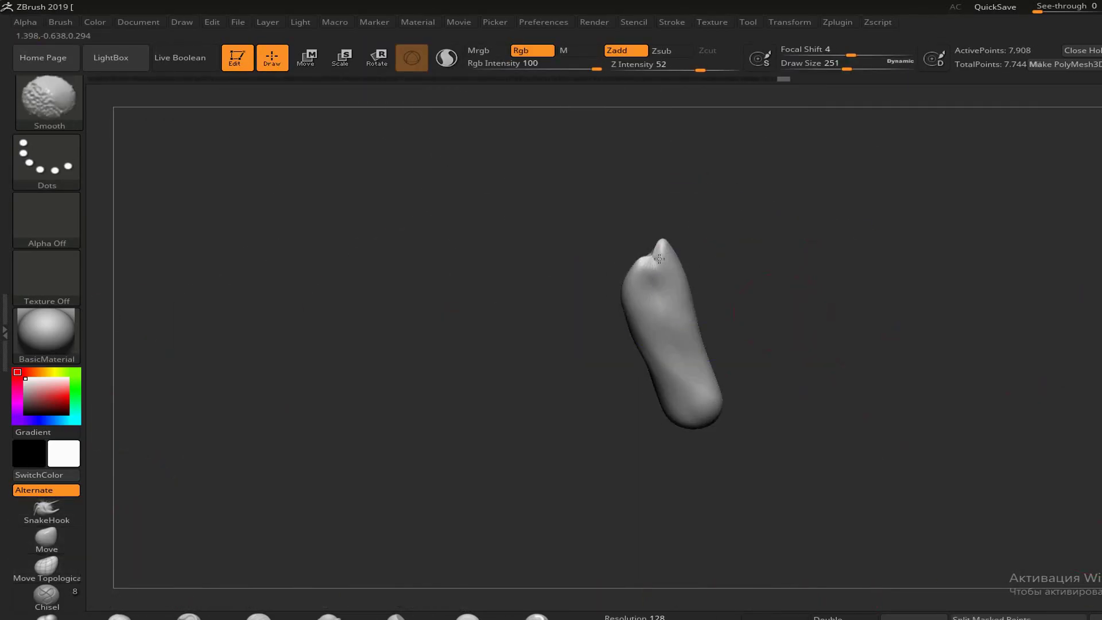
Rotate the hand slightly so it rests against the hip
{"action": "left_click_drag", "start_coordinate": [895, 351], "coordinate": [916, 322]}
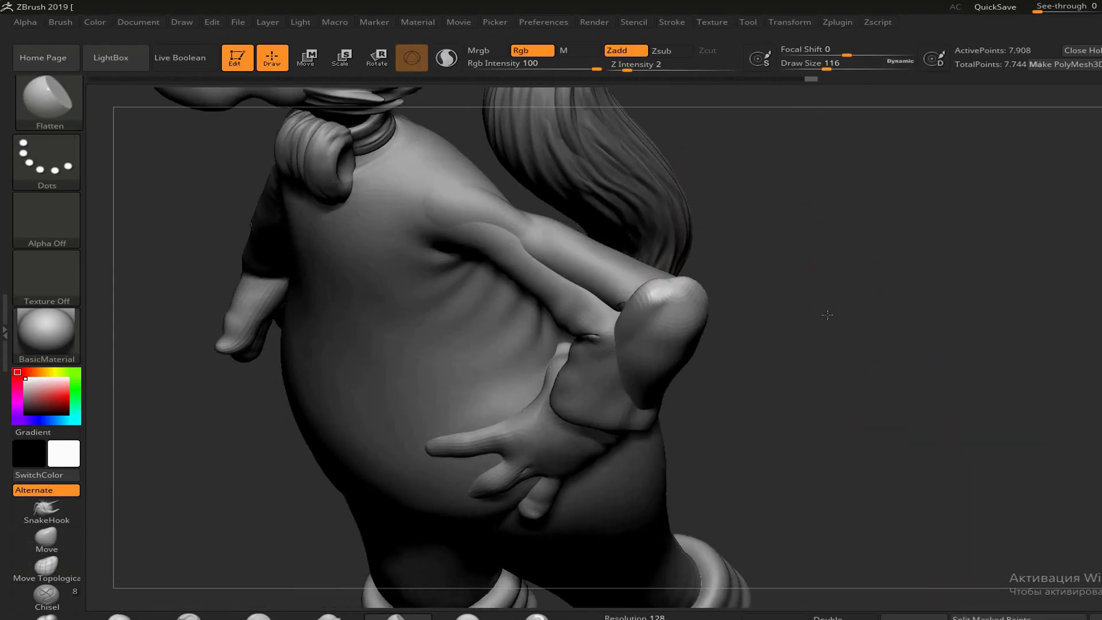
{"action": "mouse_move", "coordinate": [827, 314]}
{"action": "left_mouse_down"}
{"action": "mouse_move", "coordinate": [677, 290]}
{"action": "mouse_move", "coordinate": [467, 401]}
{"action": "mouse_move", "coordinate": [631, 344]}
{"action": "mouse_move", "coordinate": [822, 301]}
{"action": "mouse_move", "coordinate": [914, 328]}
{"action": "left_mouse_up"}
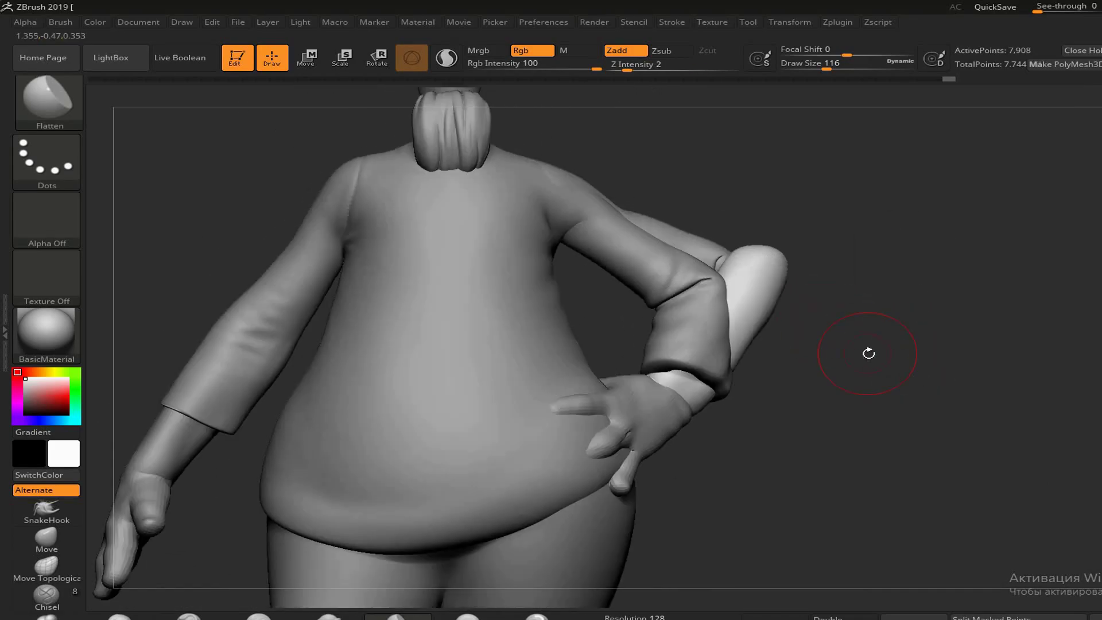
{"action": "key", "text": "r"}
{"action": "mouse_move", "coordinate": [709, 425]}
{"action": "left_mouse_down"}
{"action": "mouse_move", "coordinate": [700, 448]}
{"action": "mouse_move", "coordinate": [873, 415]}
{"action": "left_mouse_up"}
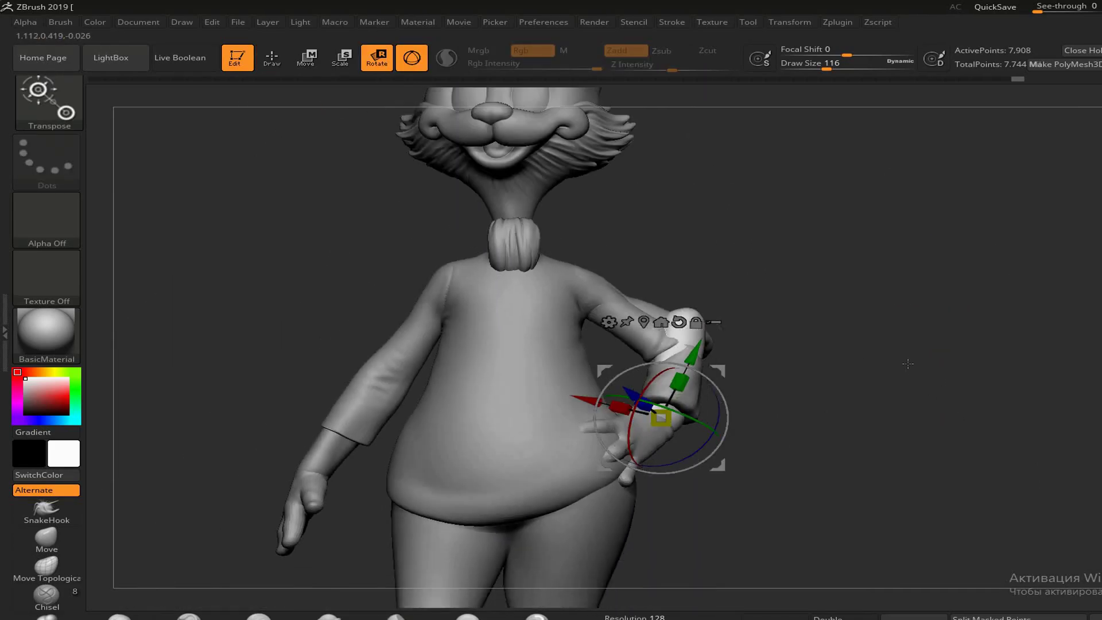
Rotate the sleeve and pull it with the Move brush to fit the arm on the hip
{"action": "key", "text": "q"}
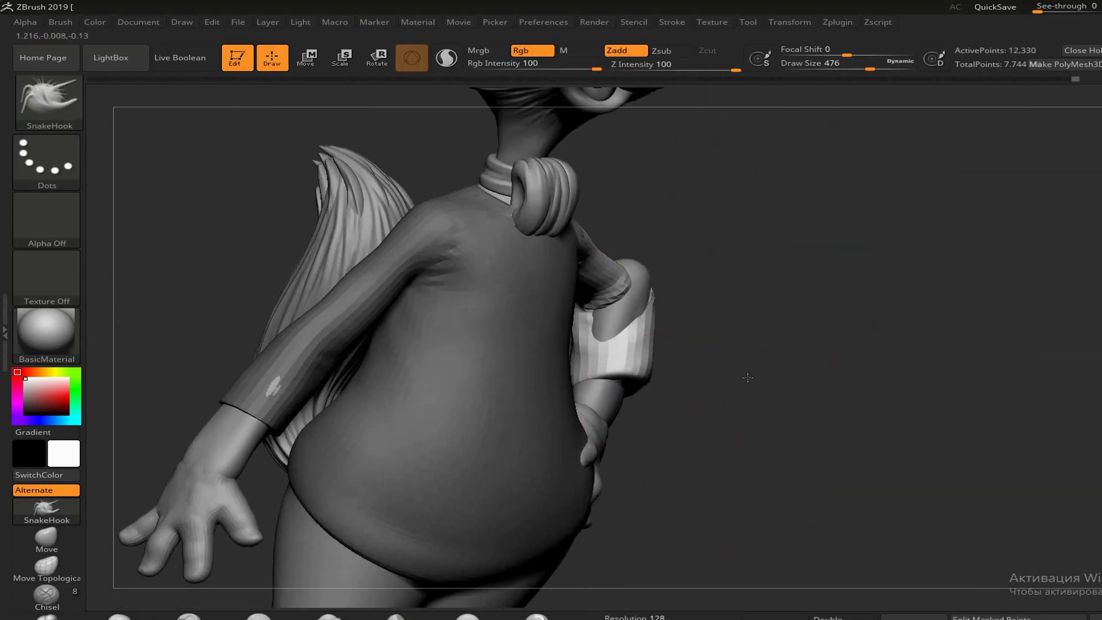
{"action": "mouse_move", "coordinate": [860, 286]}
{"action": "left_mouse_down"}
{"action": "mouse_move", "coordinate": [669, 283]}
{"action": "mouse_move", "coordinate": [806, 292]}
{"action": "mouse_move", "coordinate": [699, 305]}
{"action": "left_mouse_up"}
{"action": "key", "text": "space"}
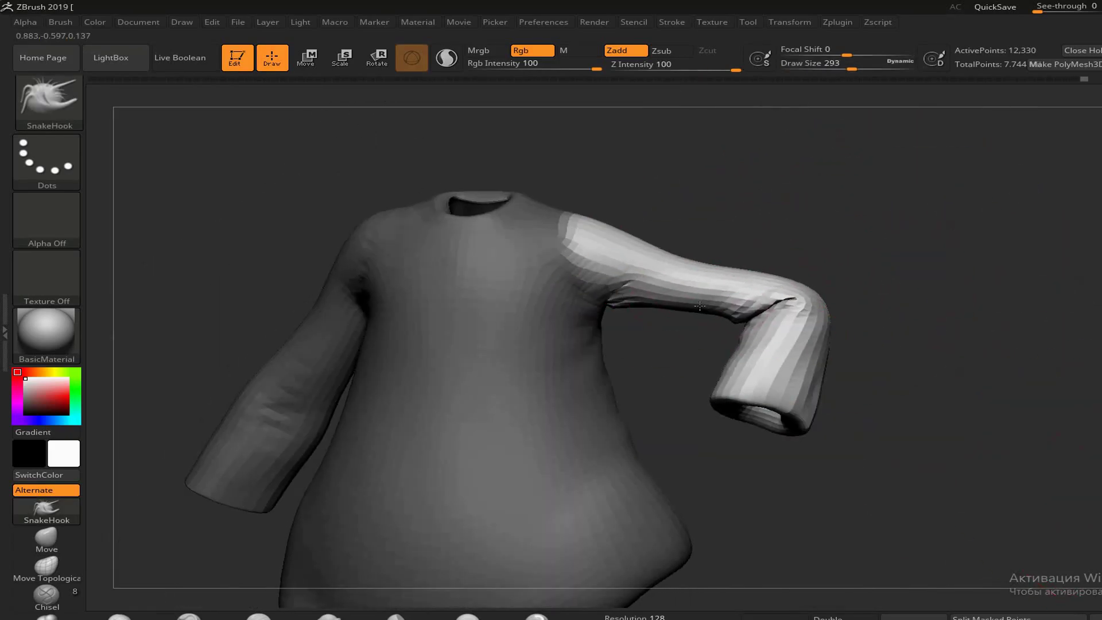
{"action": "mouse_move", "coordinate": [902, 287]}
{"action": "left_mouse_down"}
{"action": "mouse_move", "coordinate": [819, 241]}
{"action": "mouse_move", "coordinate": [813, 307]}
{"action": "mouse_move", "coordinate": [834, 387]}
{"action": "mouse_move", "coordinate": [632, 287]}
{"action": "left_mouse_up"}
{"action": "key", "text": "r"}
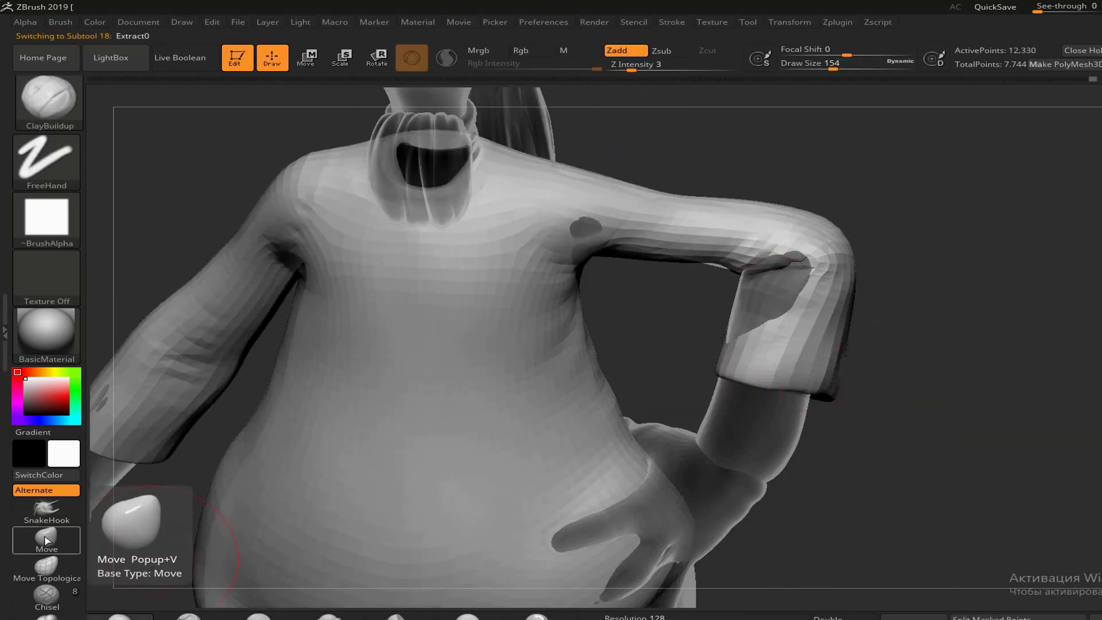
{"action": "left_click", "coordinate": [48, 540]}
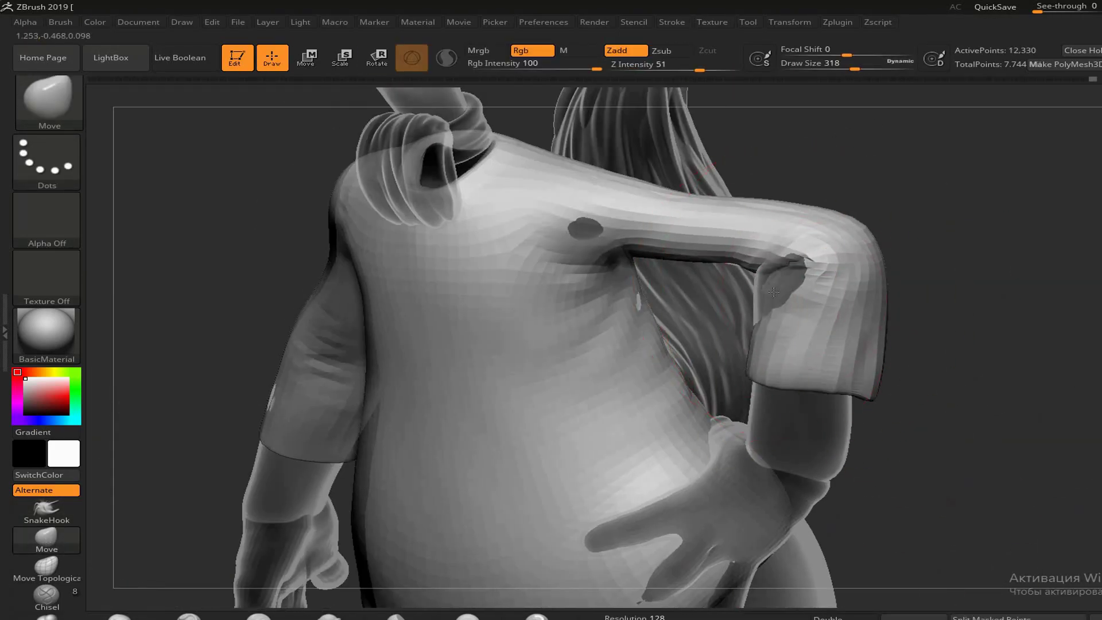
{"action": "mouse_move", "coordinate": [947, 345]}
{"action": "left_mouse_down"}
{"action": "mouse_move", "coordinate": [764, 397]}
{"action": "mouse_move", "coordinate": [501, 342]}
{"action": "mouse_move", "coordinate": [585, 264]}
{"action": "mouse_move", "coordinate": [767, 275]}
{"action": "left_mouse_up"}
{"action": "key", "text": "space"}
{"action": "key", "text": "space"}
{"action": "key", "text": "space"}
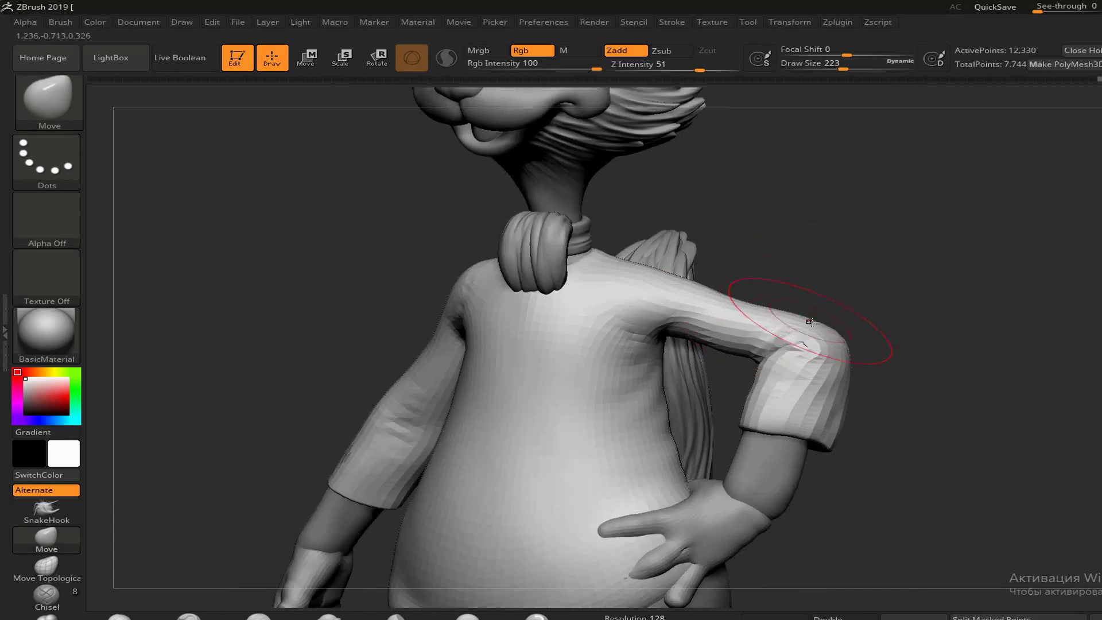
Carve a small DamStandard Zsub crease into the bent sleeve at a lower subdivision level
{"action": "left_click_drag", "start_coordinate": [684, 286], "coordinate": [380, 441]}
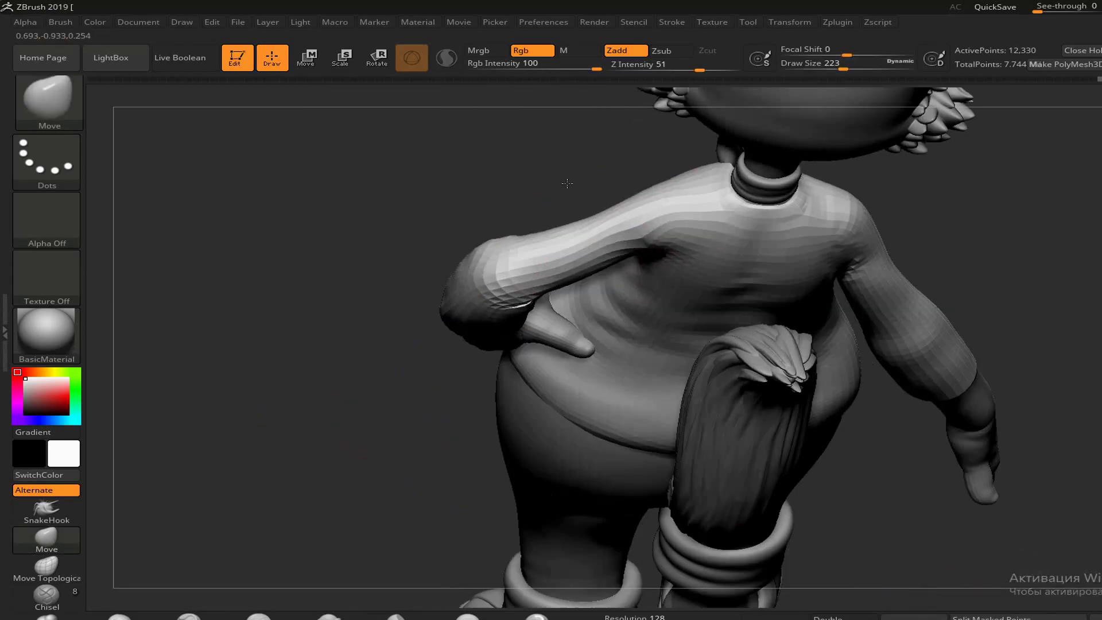
{"action": "left_click_drag", "start_coordinate": [567, 183], "coordinate": [413, 570]}
{"action": "key", "text": "b"}
{"action": "key", "text": "d"}
{"action": "key", "text": "s"}
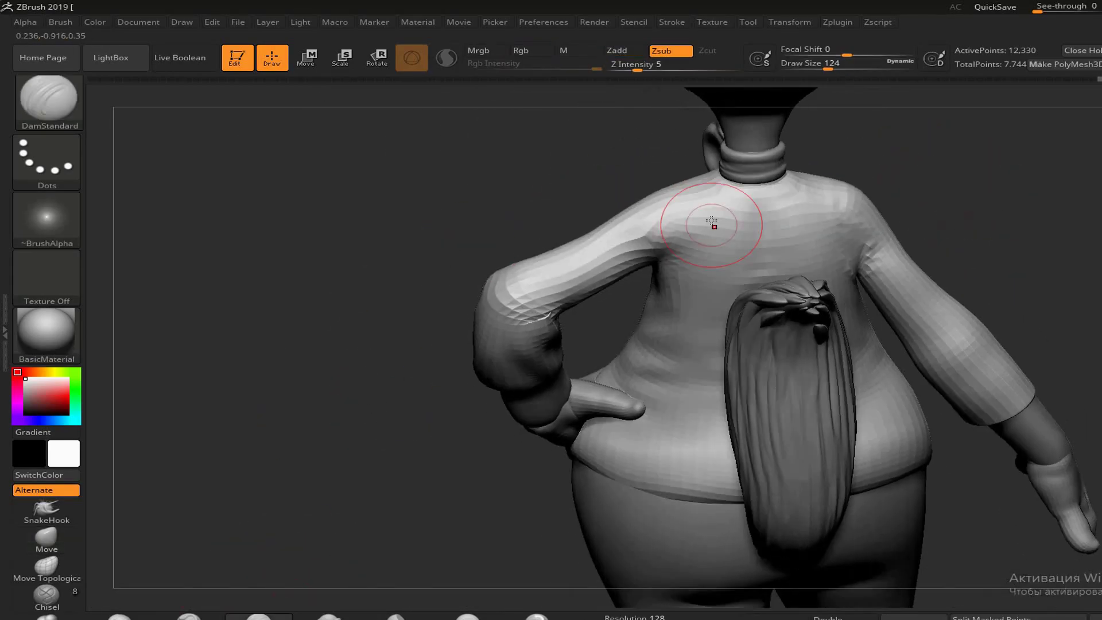
{"action": "mouse_move", "coordinate": [686, 244]}
{"action": "left_mouse_down"}
{"action": "mouse_move", "coordinate": [713, 247]}
{"action": "mouse_move", "coordinate": [583, 222]}
{"action": "mouse_move", "coordinate": [690, 290]}
{"action": "mouse_move", "coordinate": [996, 320]}
{"action": "left_mouse_up"}
{"action": "key", "text": "shift+d"}
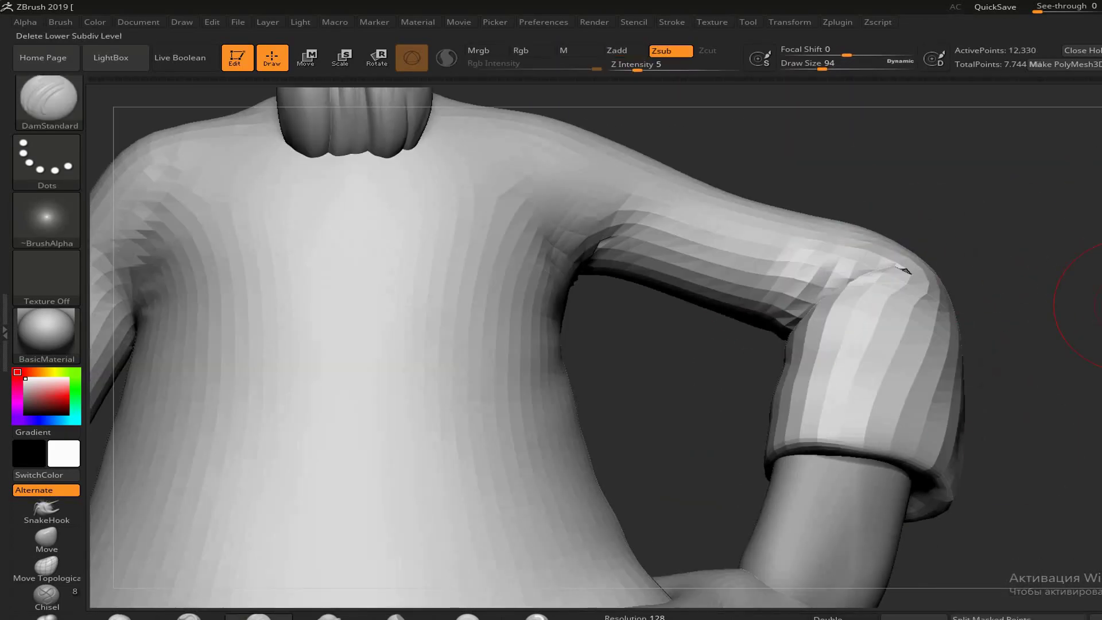
{"action": "left_click_drag", "start_coordinate": [794, 263], "coordinate": [761, 346]}
{"action": "key", "text": "ctrl"}
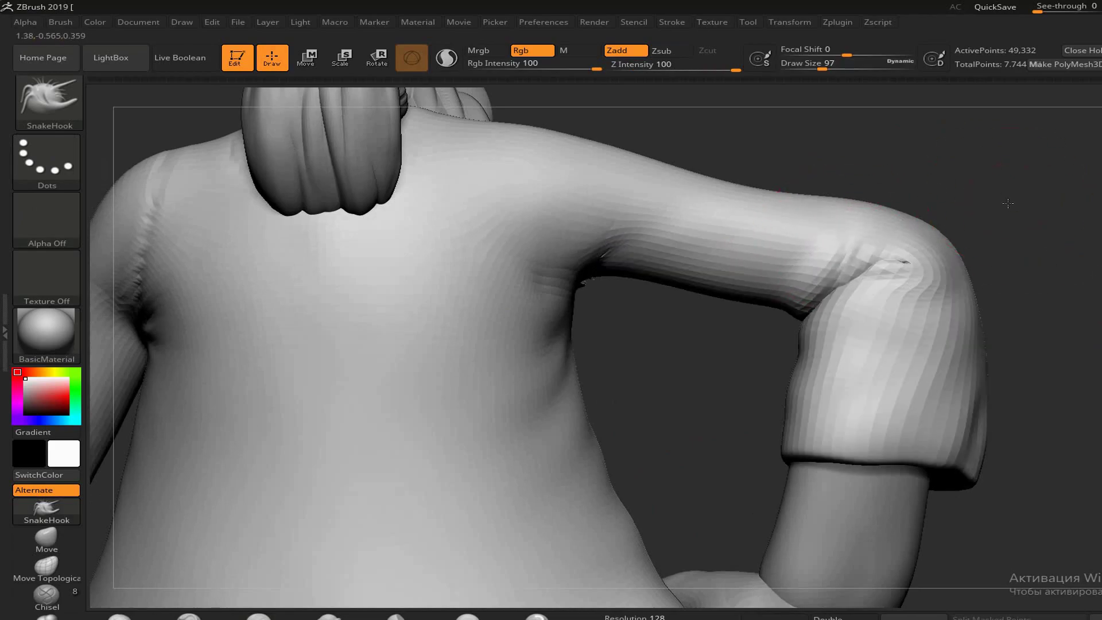
{"action": "mouse_move", "coordinate": [812, 242]}
{"action": "left_mouse_down"}
{"action": "mouse_move", "coordinate": [672, 473]}
{"action": "mouse_move", "coordinate": [770, 341]}
{"action": "mouse_move", "coordinate": [509, 327]}
{"action": "mouse_move", "coordinate": [652, 293]}
{"action": "left_mouse_up"}
{"action": "key", "text": "space"}
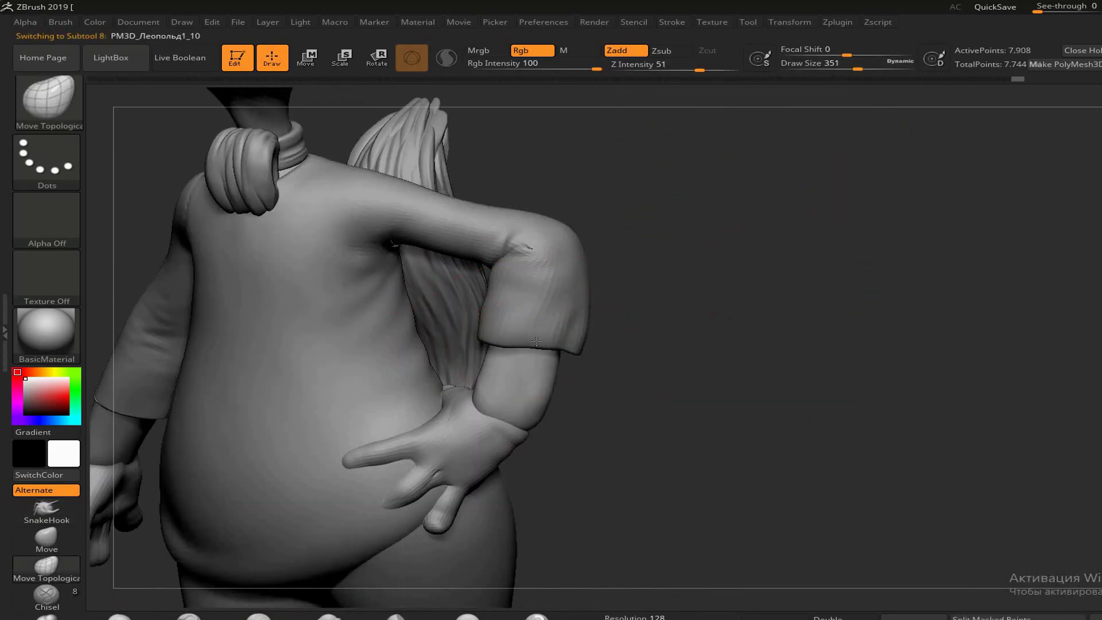
Flatten the fold at the shirt sleeve's elbow with the Flatten brush
{"action": "left_click_drag", "start_coordinate": [712, 272], "coordinate": [635, 342]}
{"action": "mouse_move", "coordinate": [762, 334]}
{"action": "left_mouse_down"}
{"action": "mouse_move", "coordinate": [823, 294]}
{"action": "mouse_move", "coordinate": [631, 352]}
{"action": "mouse_move", "coordinate": [1099, 236]}
{"action": "left_mouse_up"}
{"action": "left_click", "coordinate": [631, 351], "text": "alt"}
{"action": "key", "text": "b"}
{"action": "key", "text": "f"}
{"action": "key", "text": "l"}
{"action": "key", "text": "space"}
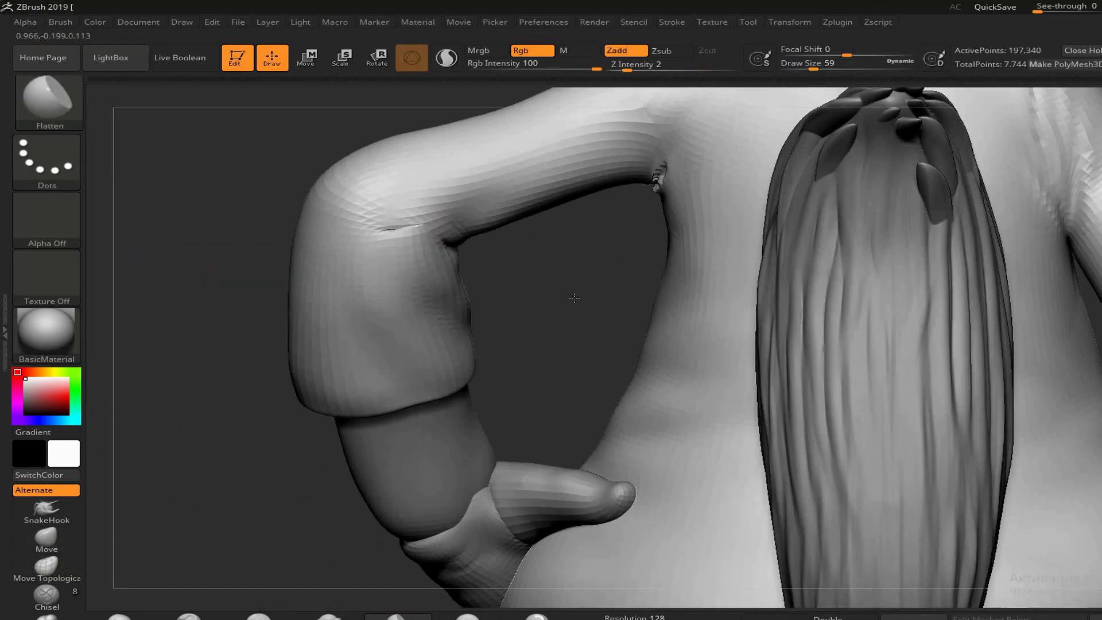
{"action": "mouse_move", "coordinate": [571, 256]}
{"action": "left_mouse_down"}
{"action": "mouse_move", "coordinate": [867, 315]}
{"action": "mouse_move", "coordinate": [636, 271]}
{"action": "mouse_move", "coordinate": [575, 342]}
{"action": "mouse_move", "coordinate": [652, 356]}
{"action": "left_mouse_up"}
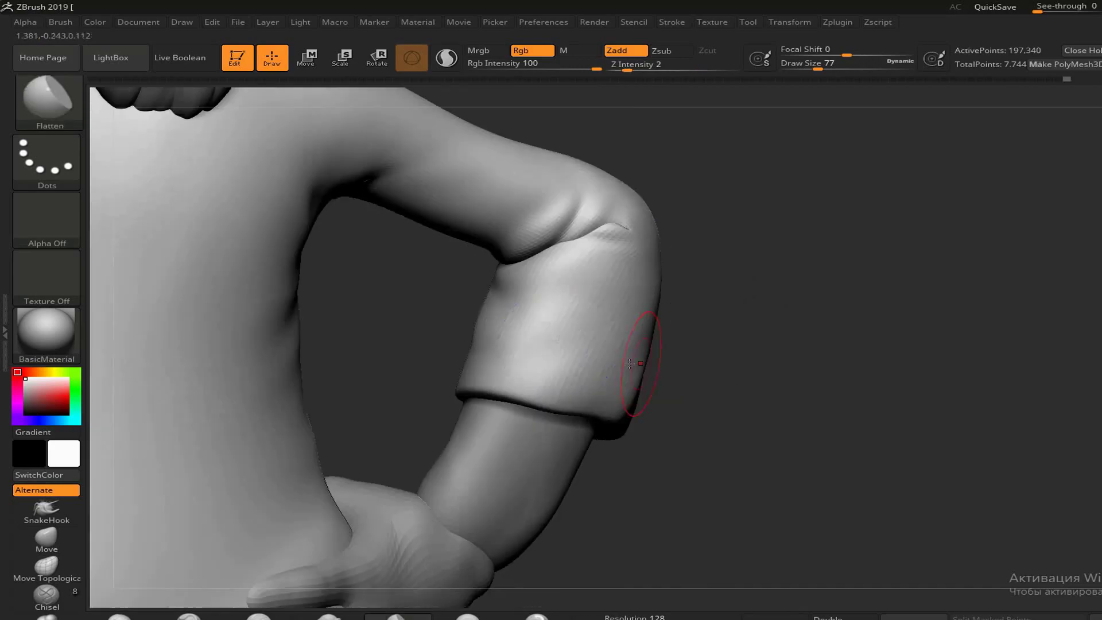
{"action": "left_click_drag", "start_coordinate": [752, 371], "coordinate": [867, 335]}
{"action": "left_click_drag", "start_coordinate": [837, 556], "coordinate": [631, 517]}
{"action": "key", "text": "space"}
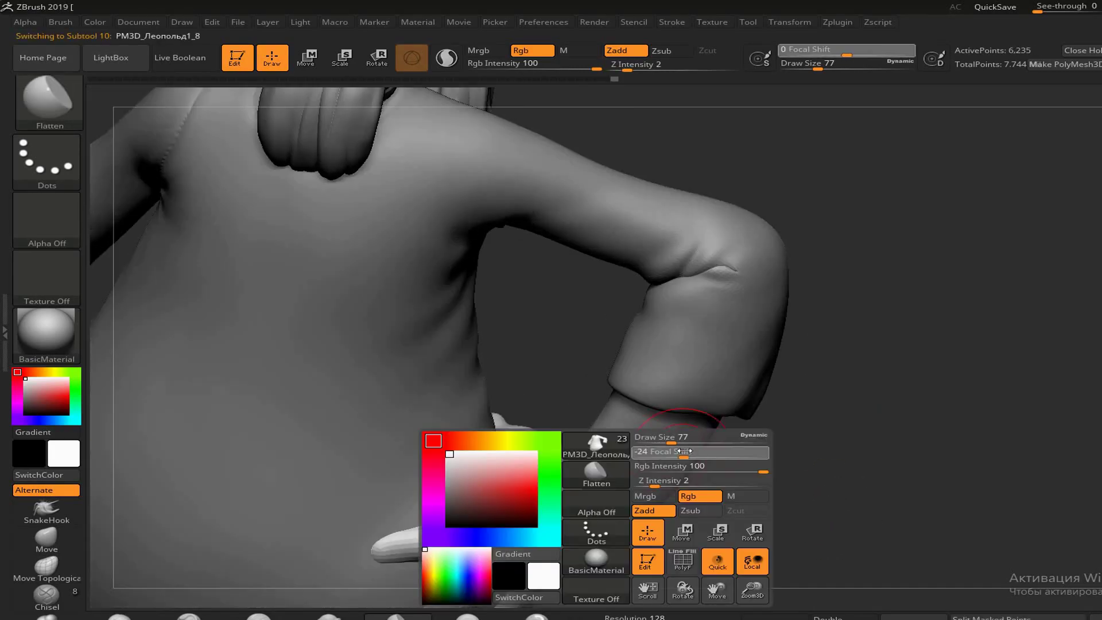
Select the hip hand's subtool, view it in Solo, then bring back the character
{"action": "left_click", "coordinate": [174, 579], "text": "alt"}
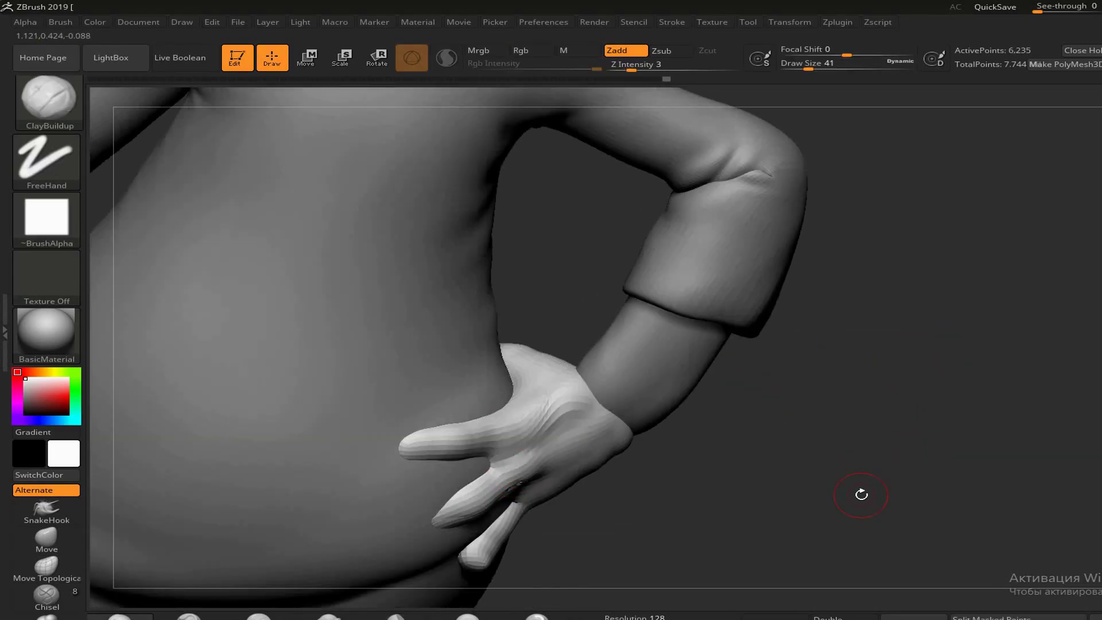
{"action": "left_click_drag", "start_coordinate": [860, 492], "coordinate": [521, 422]}
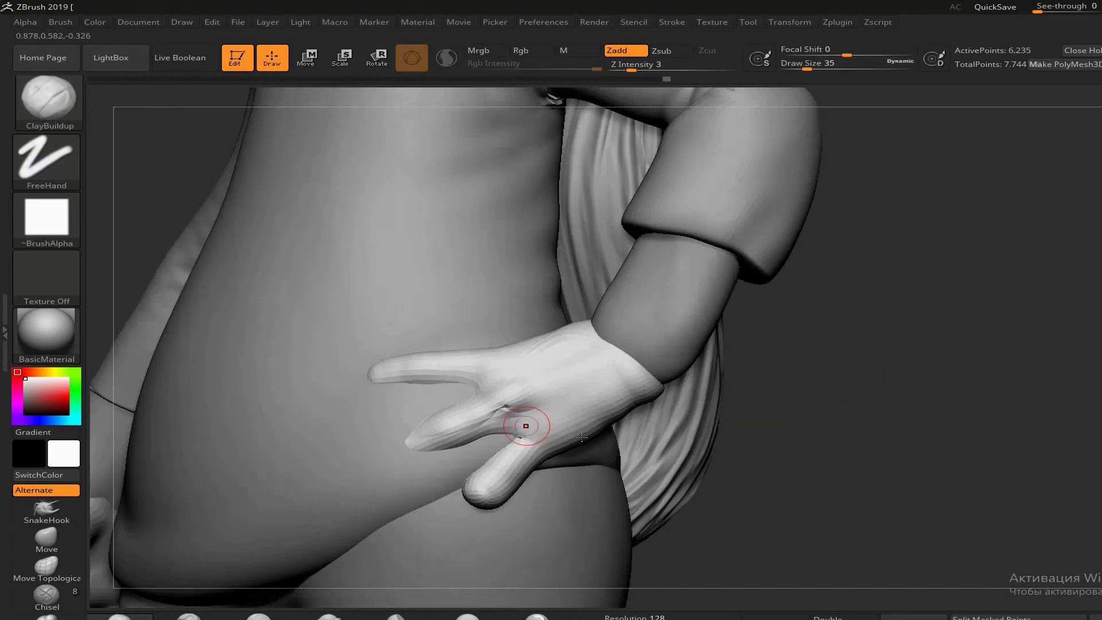
{"action": "left_click", "coordinate": [521, 423], "text": "ctrl+shift"}
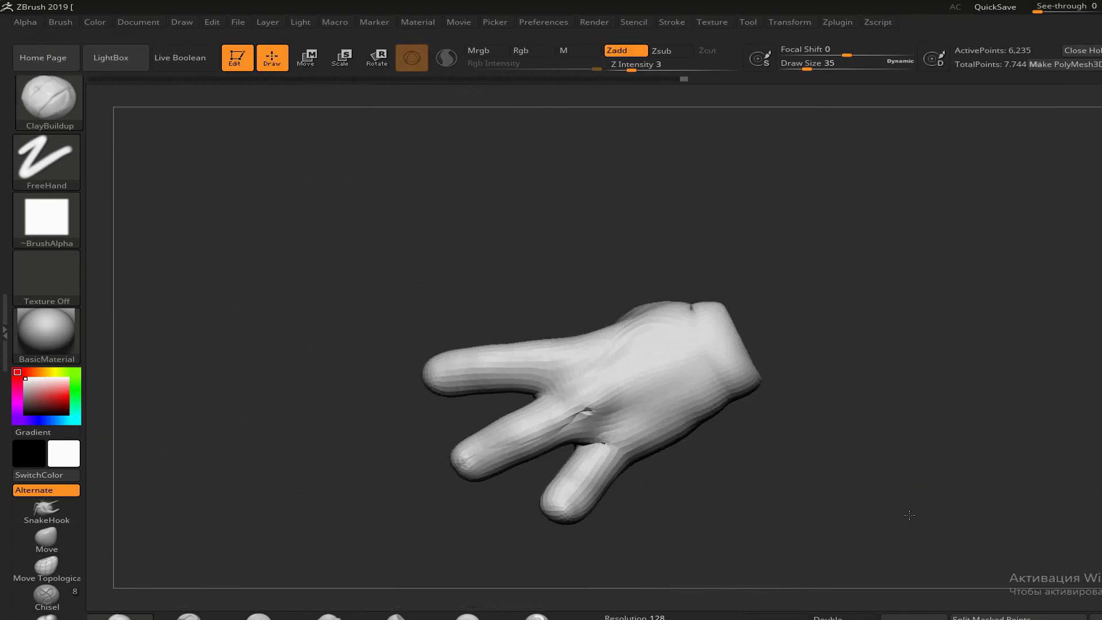
{"action": "left_click", "coordinate": [607, 428], "text": "ctrl+shift"}
{"action": "mouse_move", "coordinate": [607, 428]}
{"action": "left_mouse_down"}
{"action": "mouse_move", "coordinate": [689, 402]}
{"action": "mouse_move", "coordinate": [574, 344]}
{"action": "left_mouse_up"}
{"action": "left_click", "coordinate": [551, 144], "text": "alt"}
Transpose-rotate a finger toward the hip and set up ClayBuildup for the hand
{"action": "left_click", "coordinate": [585, 400], "text": "alt"}
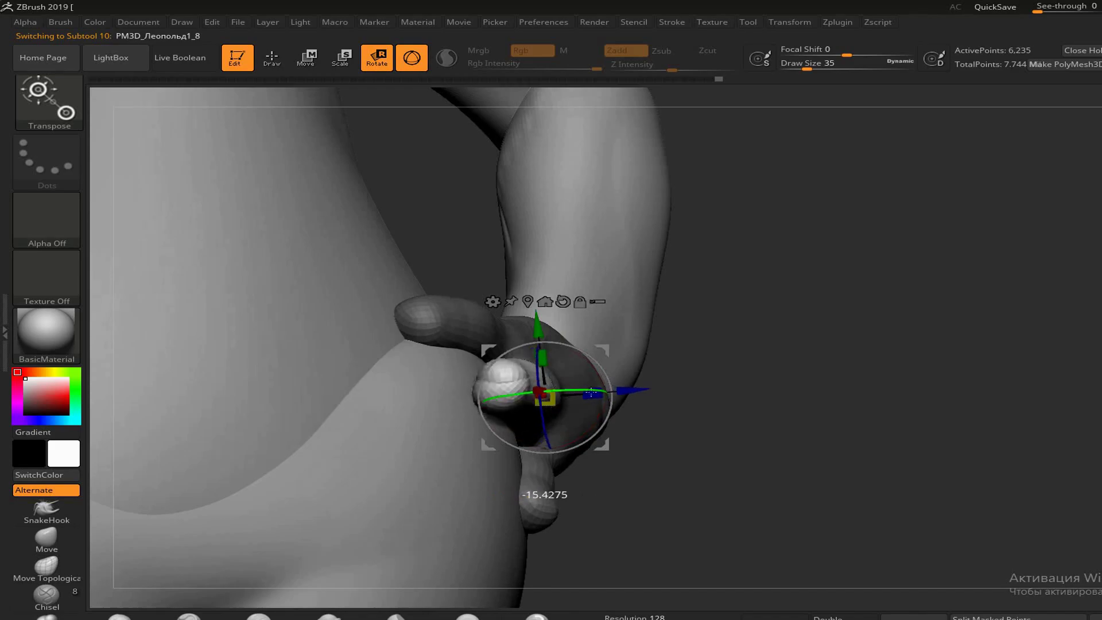
{"action": "mouse_move", "coordinate": [861, 459]}
{"action": "left_mouse_down"}
{"action": "mouse_move", "coordinate": [746, 402]}
{"action": "mouse_move", "coordinate": [918, 447]}
{"action": "mouse_move", "coordinate": [959, 440]}
{"action": "left_mouse_up"}
{"action": "key", "text": "q"}
{"action": "key", "text": "b"}
{"action": "key", "text": "c"}
{"action": "key", "text": "b"}
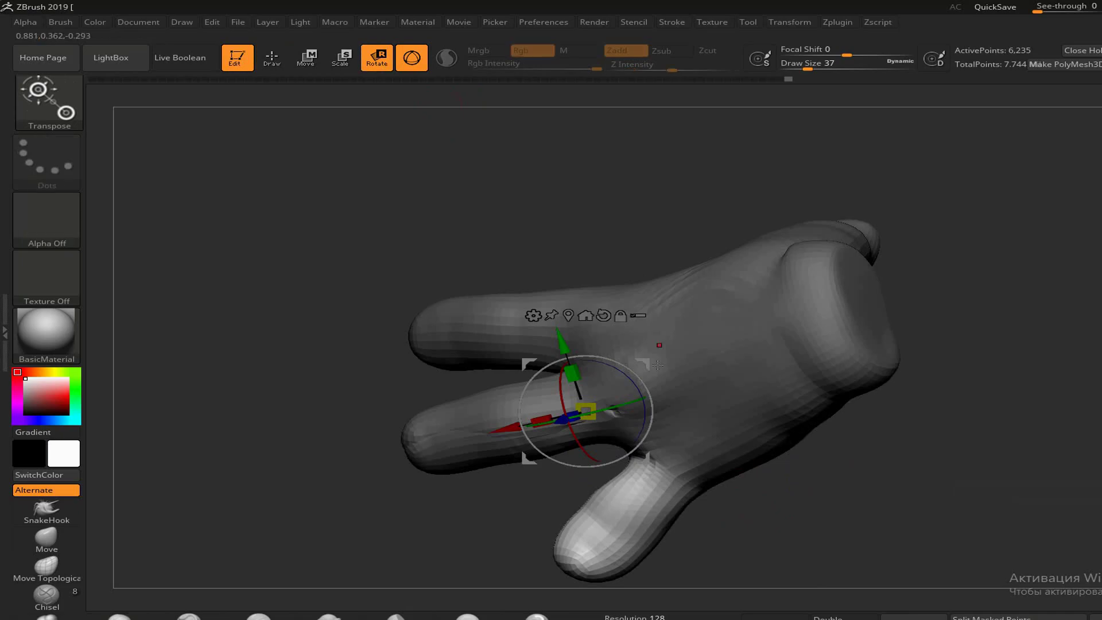
{"action": "left_click_drag", "start_coordinate": [658, 364], "coordinate": [826, 519]}
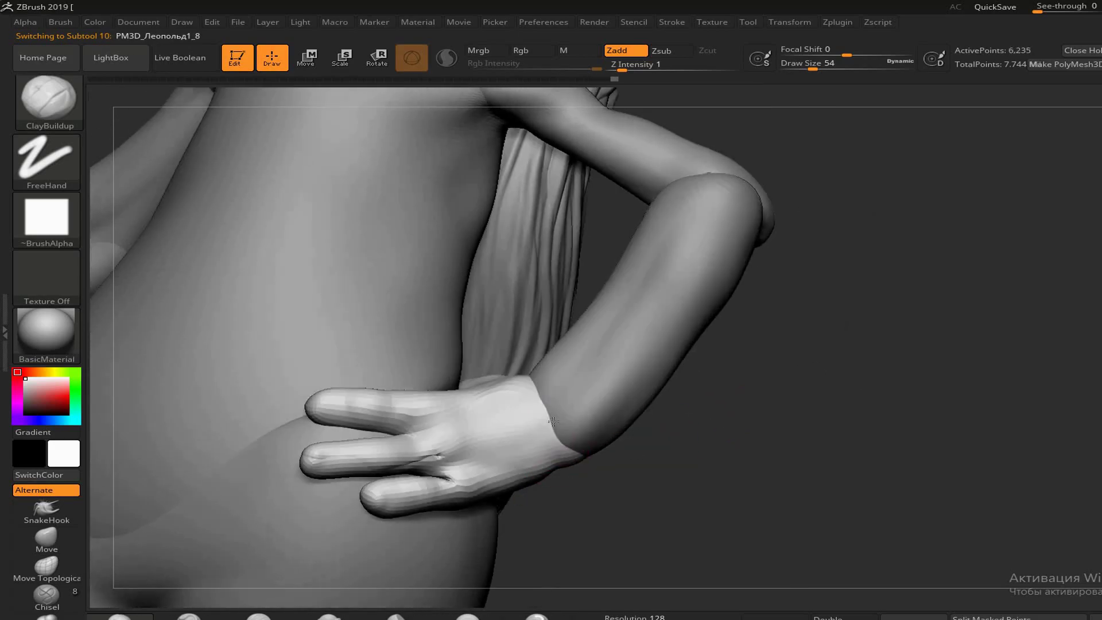
Build up a soft ClayBuildup fold in the bent sleeve's elbow and smooth it
{"action": "left_click_drag", "start_coordinate": [849, 473], "coordinate": [872, 482]}
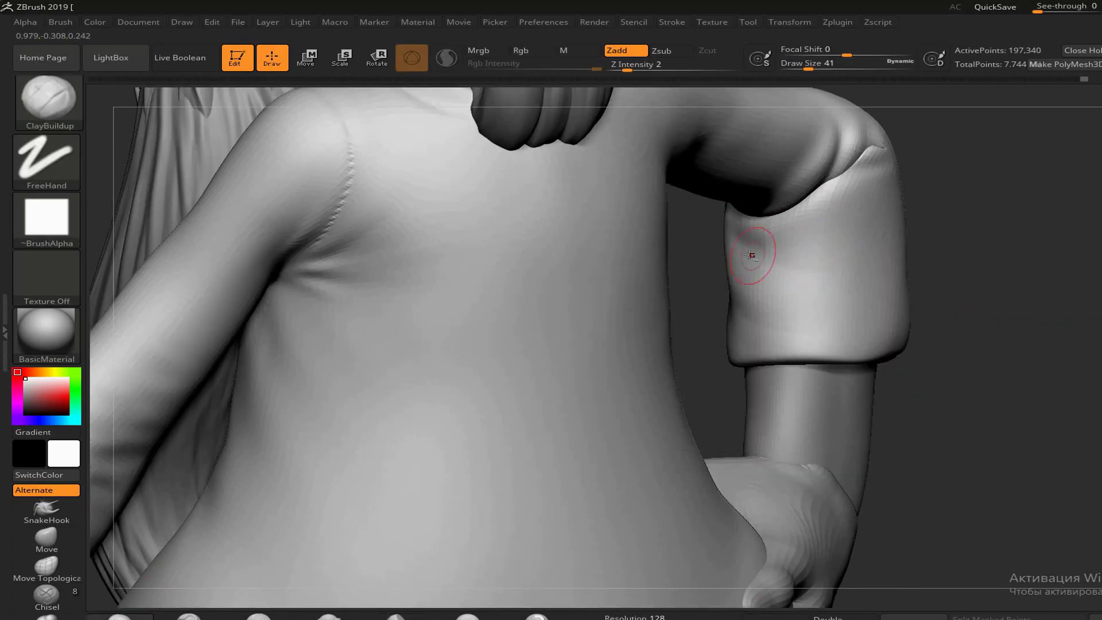
{"action": "left_click_drag", "start_coordinate": [751, 281], "coordinate": [822, 208]}
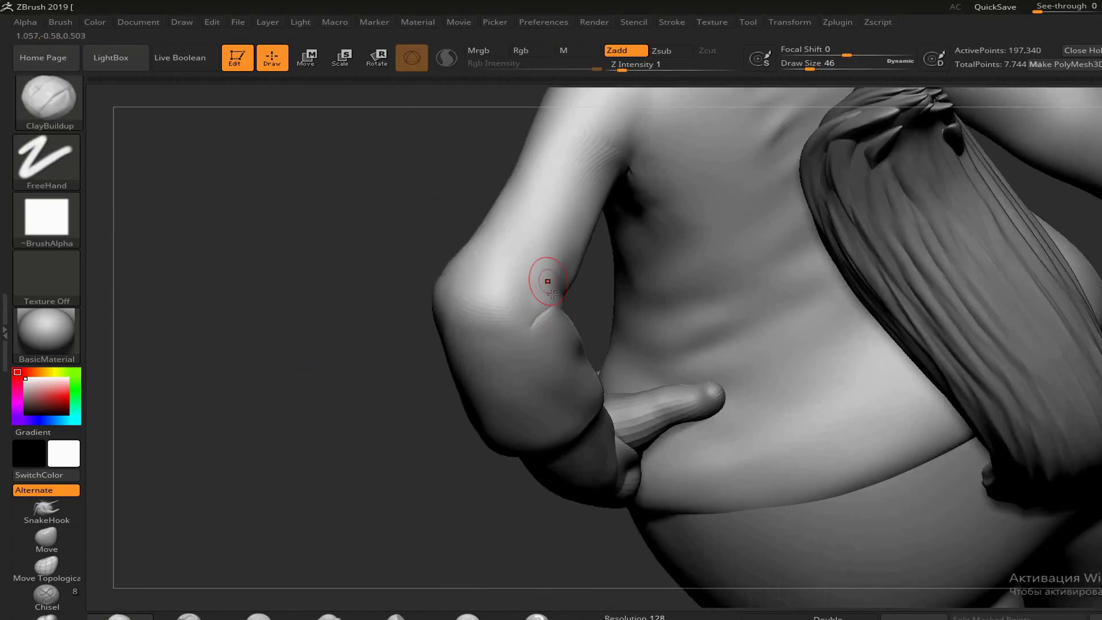
{"action": "mouse_move", "coordinate": [548, 282]}
{"action": "right_mouse_down"}
{"action": "mouse_move", "coordinate": [419, 415]}
{"action": "mouse_move", "coordinate": [605, 356]}
{"action": "mouse_move", "coordinate": [918, 404]}
{"action": "right_mouse_up"}
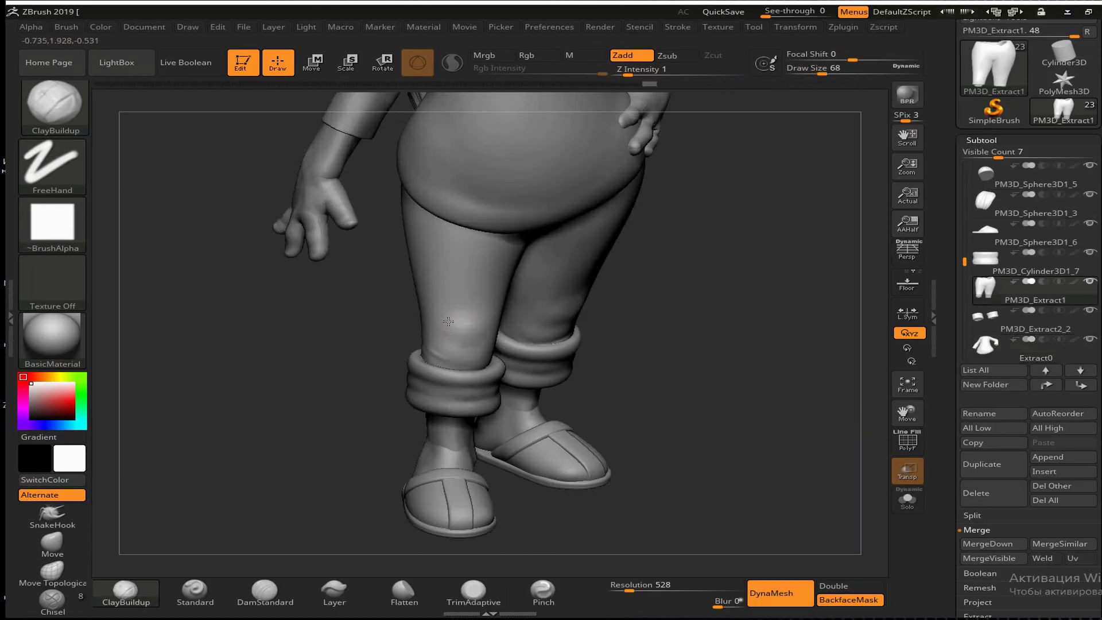
Select the trouser piece and frame both rolled ankle cuffs
{"action": "right_click_drag", "start_coordinate": [486, 310], "coordinate": [502, 380]}
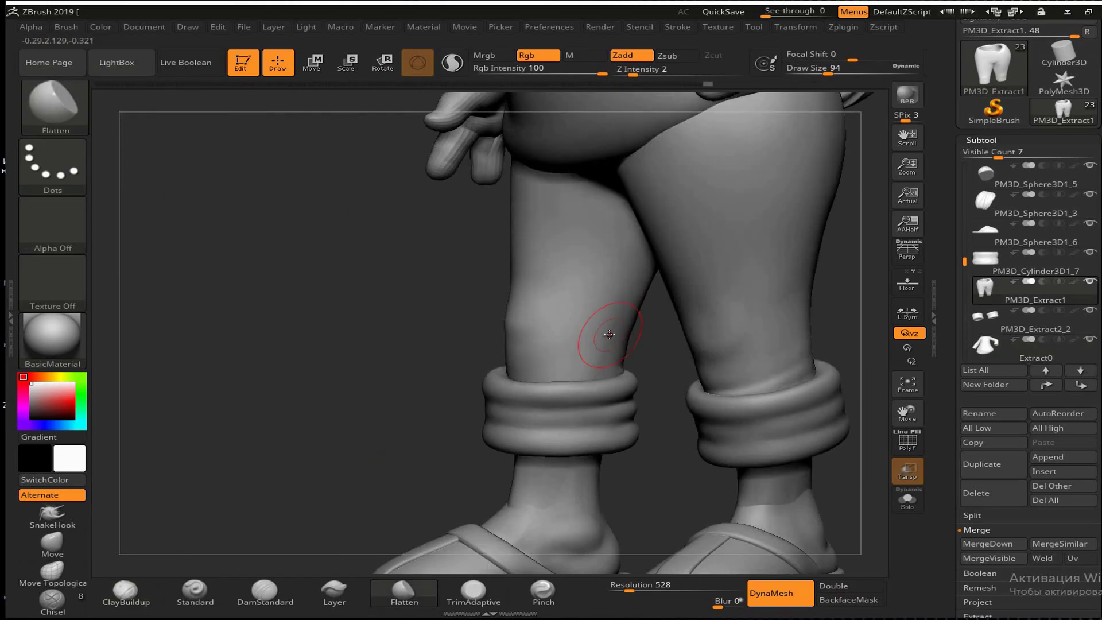
{"action": "right_click_drag", "start_coordinate": [502, 379], "coordinate": [631, 356]}
{"action": "right_click_drag", "start_coordinate": [334, 313], "coordinate": [256, 313], "text": "ctrl"}
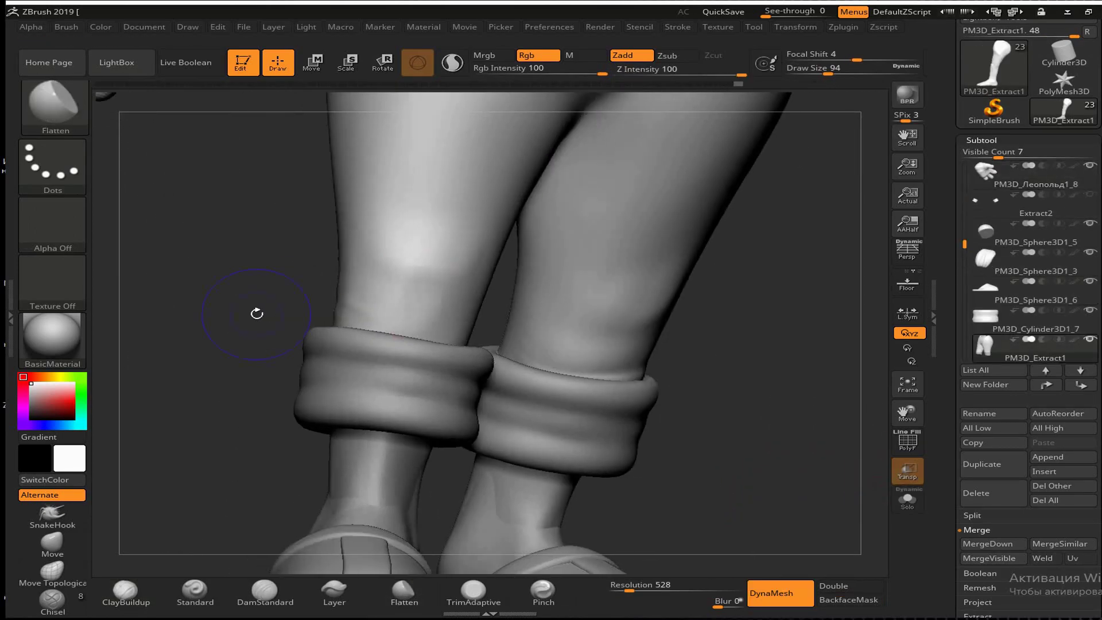
{"action": "left_click", "coordinate": [402, 277], "text": "alt"}
{"action": "mouse_move", "coordinate": [402, 277]}
{"action": "right_mouse_down"}
{"action": "mouse_move", "coordinate": [701, 315]}
{"action": "mouse_move", "coordinate": [613, 345]}
{"action": "right_mouse_up"}
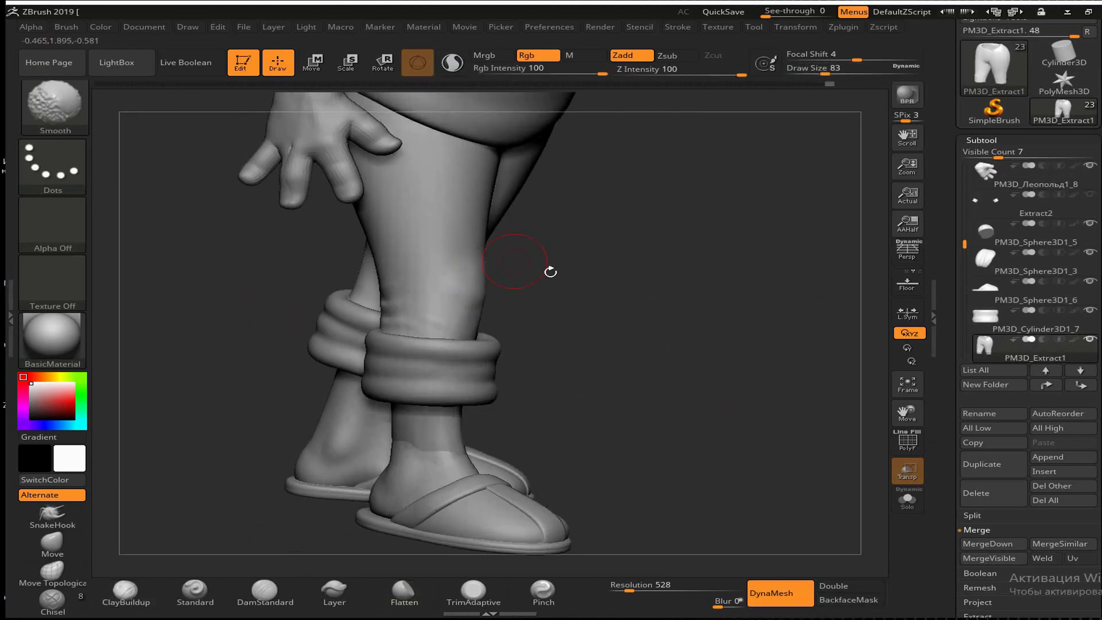
{"action": "right_click_drag", "start_coordinate": [372, 363], "coordinate": [726, 322]}
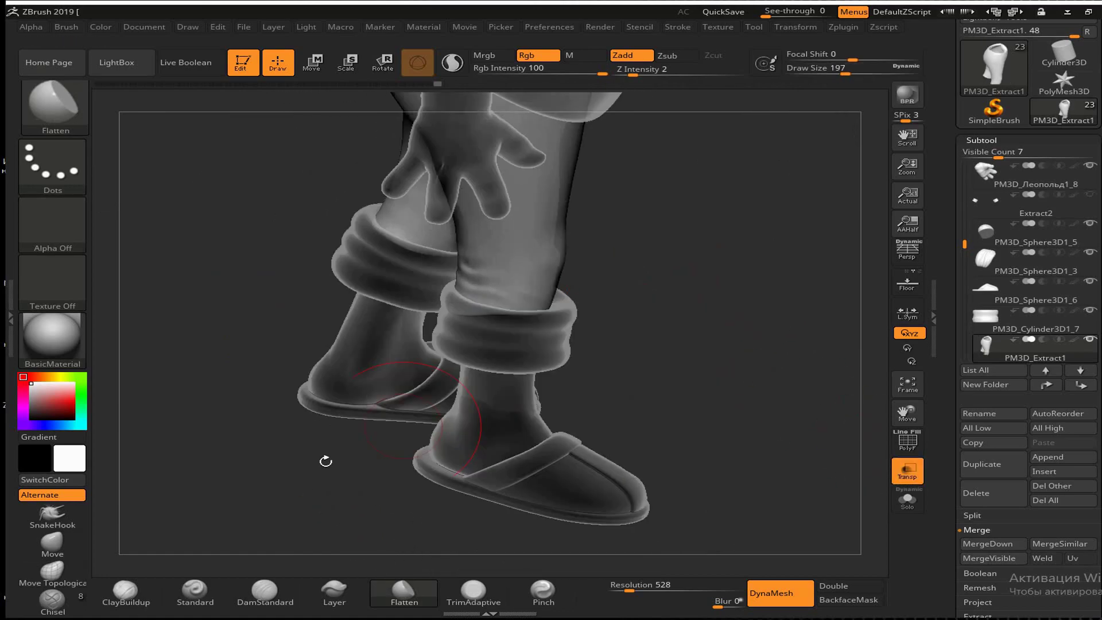
Carve a crease into the pant cuff with DamStandard and pick the bare lower-leg piece
{"action": "key", "text": "b"}
{"action": "key", "text": "d"}
{"action": "key", "text": "s"}
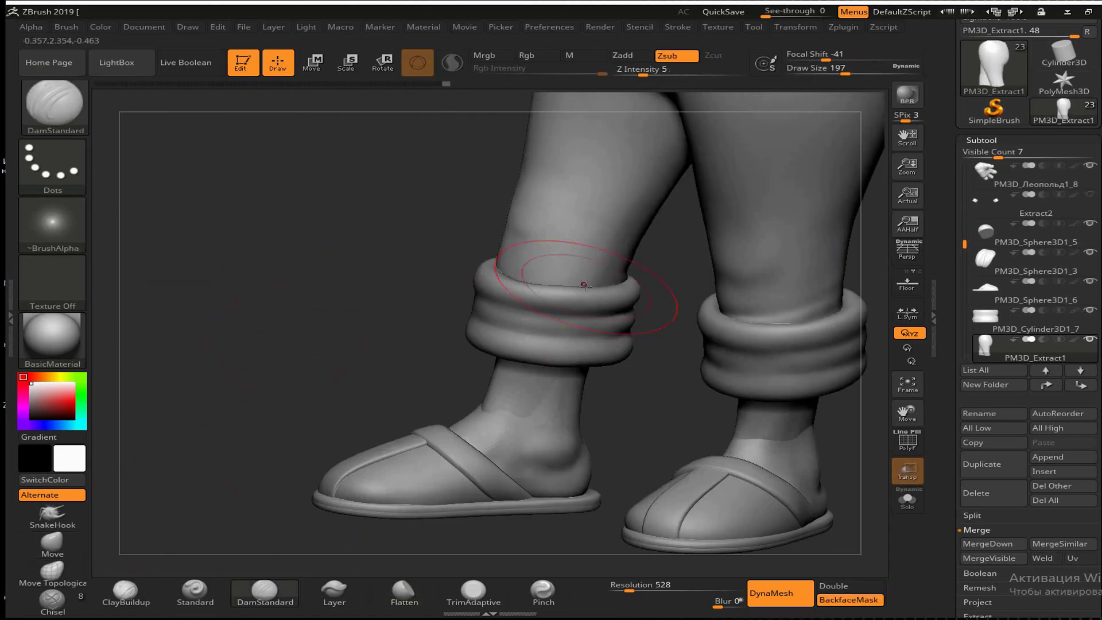
{"action": "right_click_drag", "start_coordinate": [415, 434], "coordinate": [613, 129]}
{"action": "right_click_drag", "start_coordinate": [550, 317], "coordinate": [638, 326]}
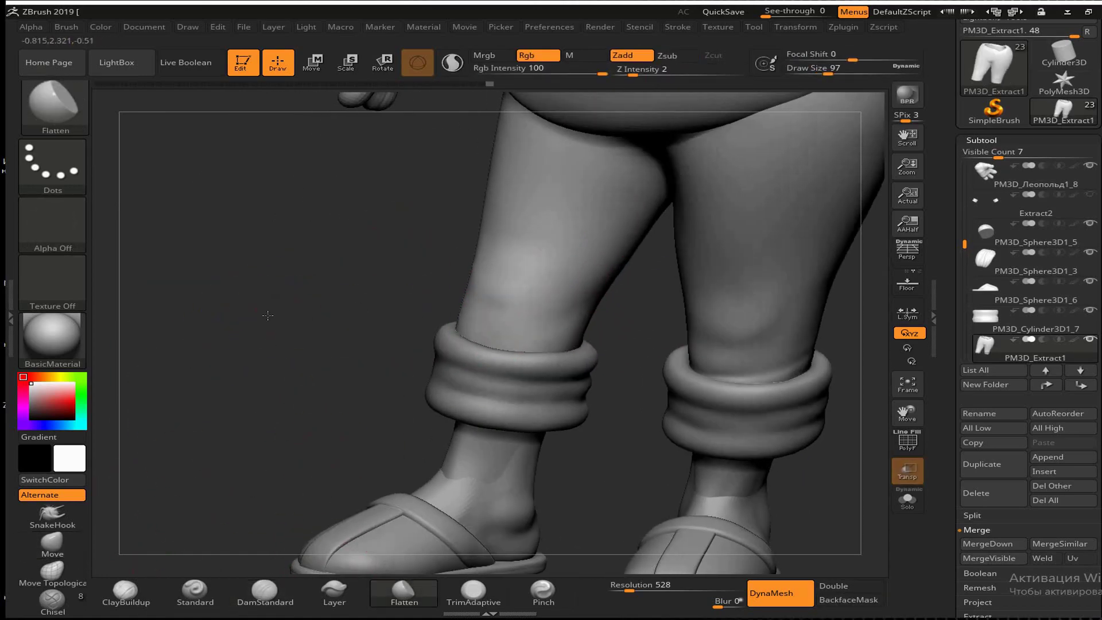
{"action": "right_click_drag", "start_coordinate": [393, 345], "coordinate": [807, 413]}
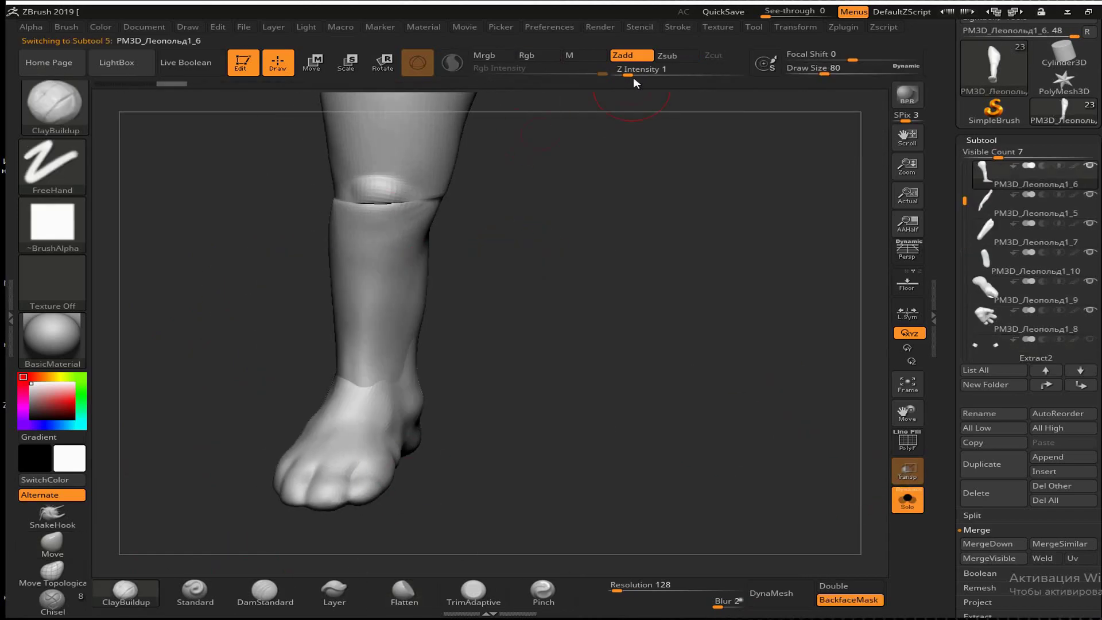
Fill out both bare ankles above the slippers with ClayBuildup, then unhide all pieces
{"action": "right_click_drag", "start_coordinate": [355, 327], "coordinate": [367, 269], "text": "ctrl"}
{"action": "key", "text": "b"}
{"action": "key", "text": "c"}
{"action": "key", "text": "b"}
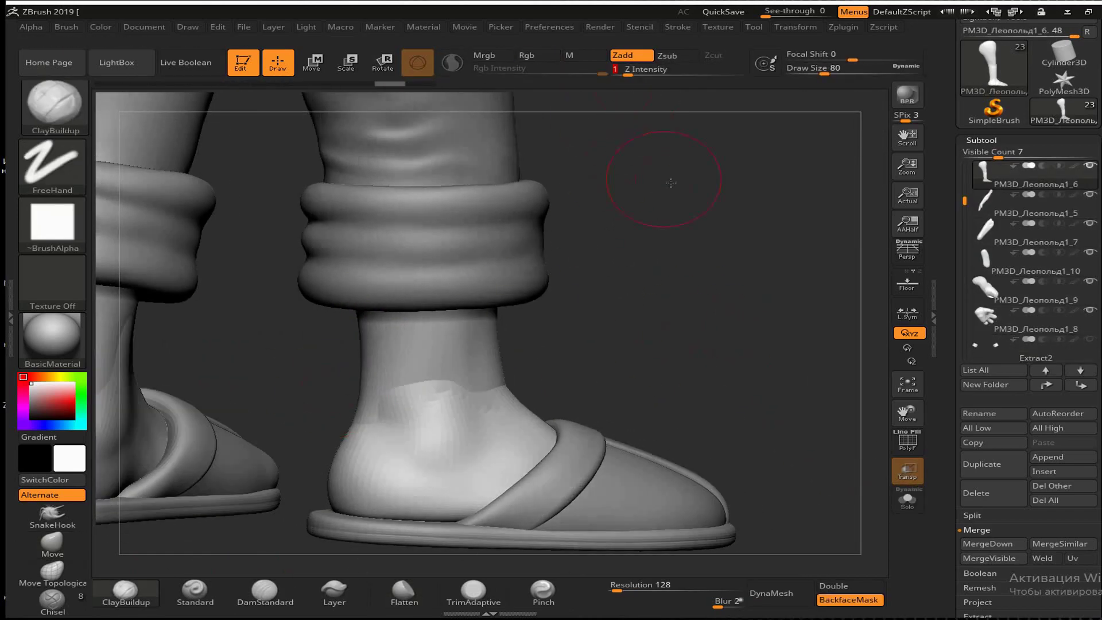
{"action": "mouse_move", "coordinate": [605, 376]}
{"action": "right_mouse_down"}
{"action": "mouse_move", "coordinate": [355, 418]}
{"action": "mouse_move", "coordinate": [450, 408]}
{"action": "right_mouse_up"}
{"action": "left_click", "coordinate": [450, 409], "text": "alt"}
{"action": "key", "text": "b"}
{"action": "key", "text": "c"}
{"action": "key", "text": "b"}
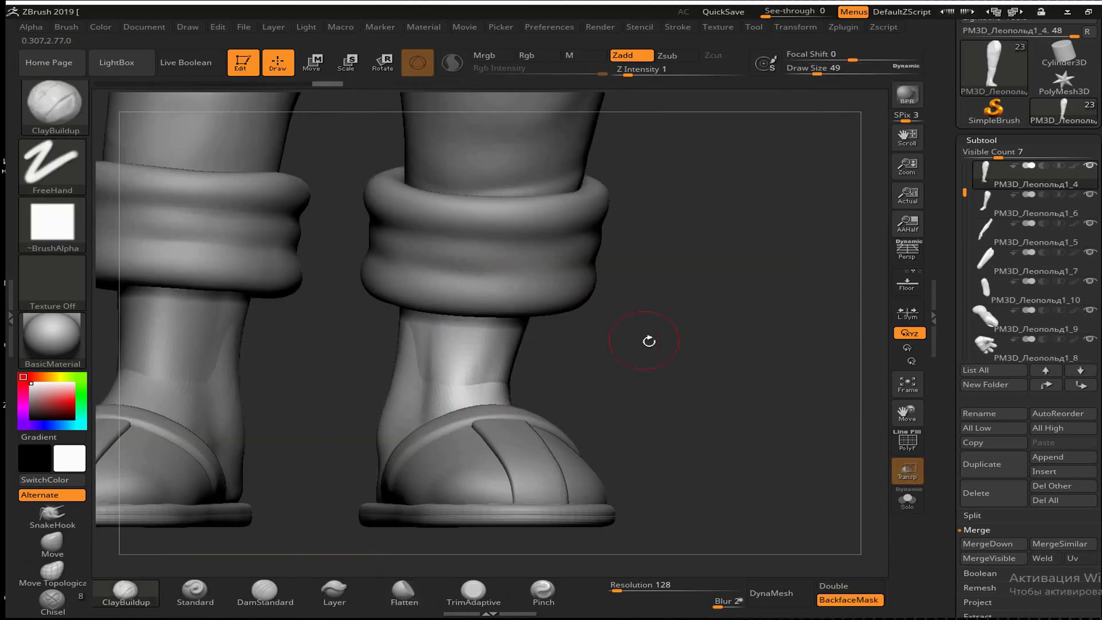
{"action": "mouse_move", "coordinate": [649, 341]}
{"action": "right_mouse_down"}
{"action": "mouse_move", "coordinate": [686, 344]}
{"action": "mouse_move", "coordinate": [455, 437]}
{"action": "mouse_move", "coordinate": [652, 399]}
{"action": "right_mouse_up"}
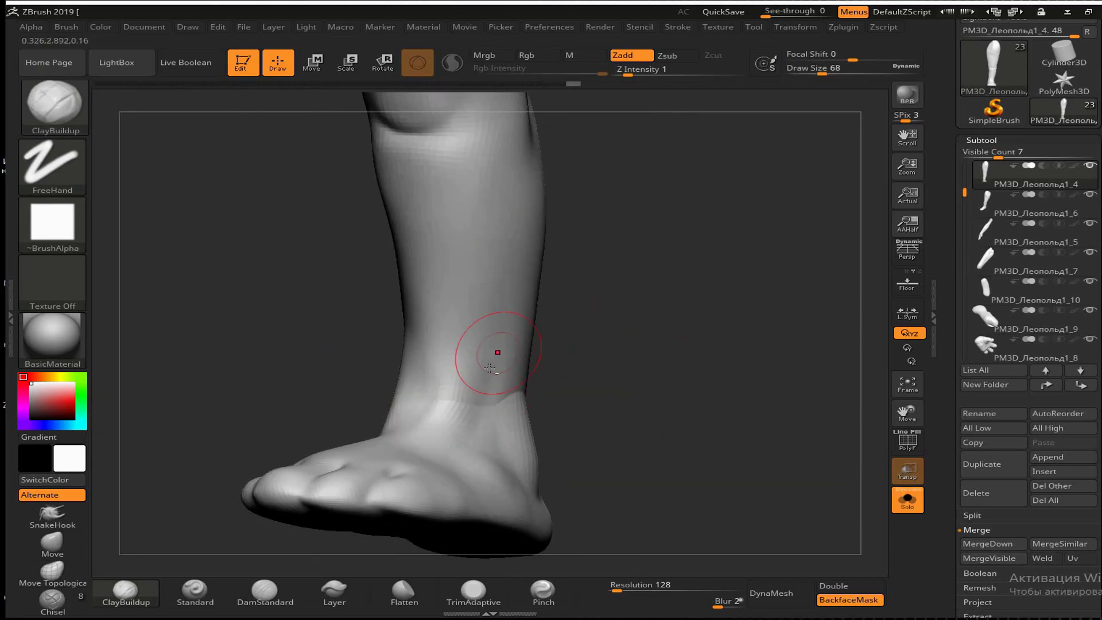
{"action": "mouse_move", "coordinate": [372, 323]}
{"action": "right_mouse_down"}
{"action": "mouse_move", "coordinate": [381, 369]}
{"action": "mouse_move", "coordinate": [437, 389]}
{"action": "mouse_move", "coordinate": [388, 384]}
{"action": "right_mouse_up"}
{"action": "left_click", "coordinate": [381, 369], "text": "alt"}
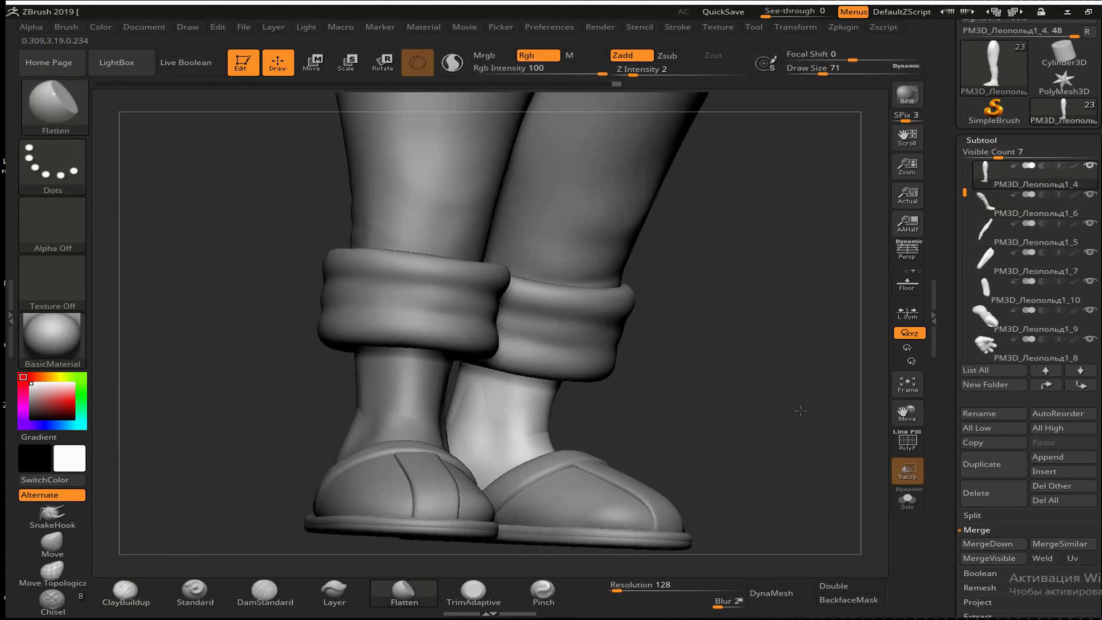
{"action": "right_click_drag", "start_coordinate": [448, 335], "coordinate": [693, 360]}
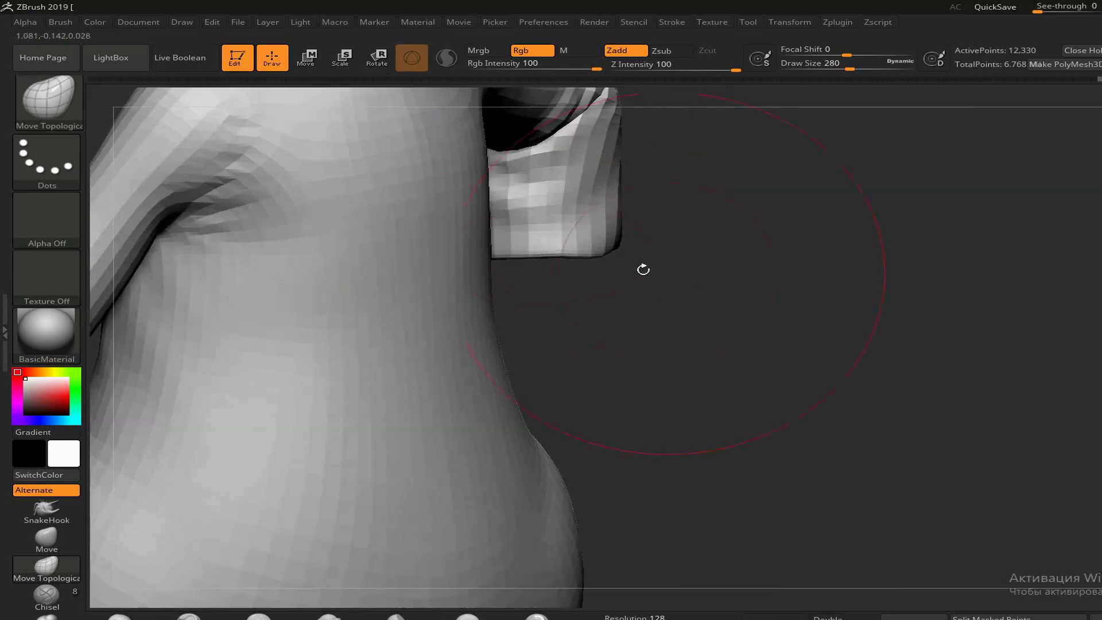
Move the wrist cuff into place around the hip arm's forearm with the Transpose gizmo
{"action": "left_click_drag", "start_coordinate": [643, 269], "coordinate": [659, 319]}
{"action": "right_click_drag", "start_coordinate": [950, 480], "coordinate": [809, 361]}
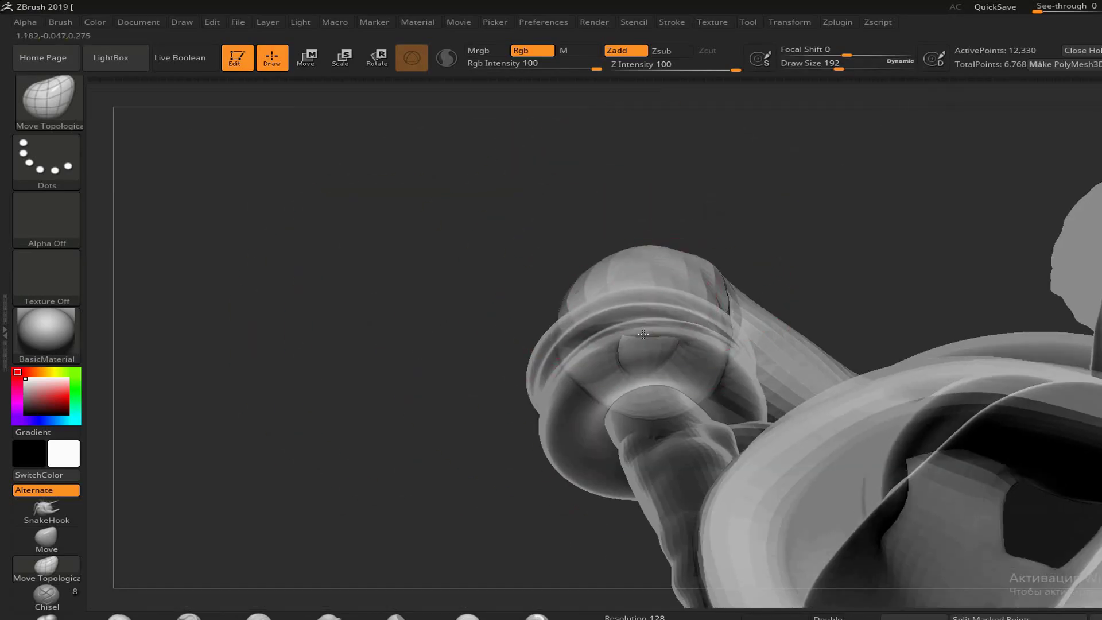
{"action": "key", "text": "w"}
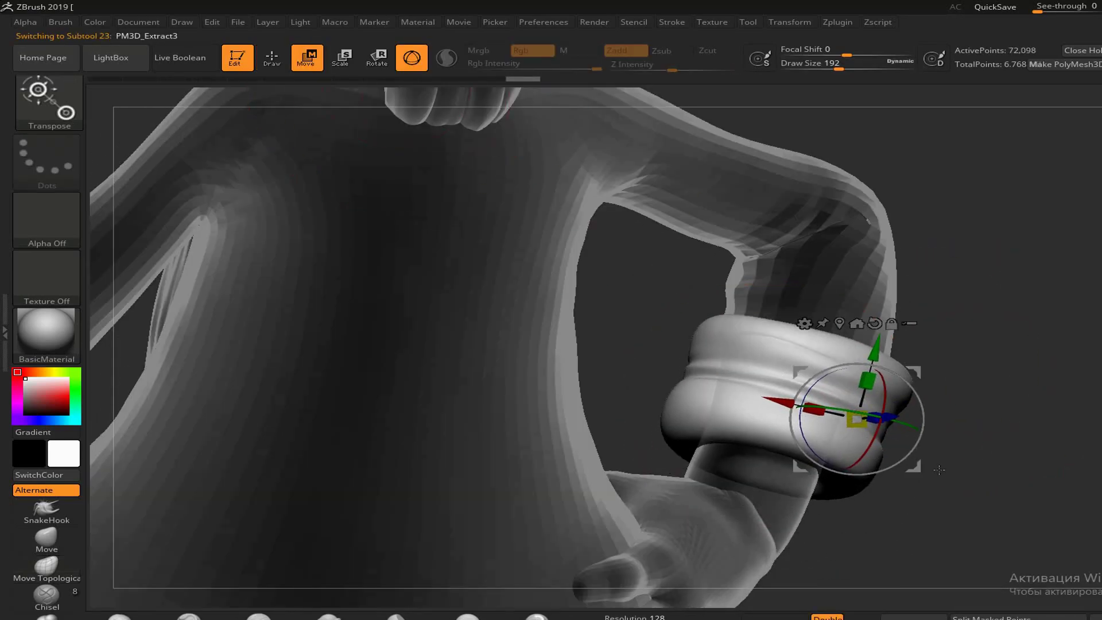
{"action": "right_click_drag", "start_coordinate": [810, 362], "coordinate": [873, 466]}
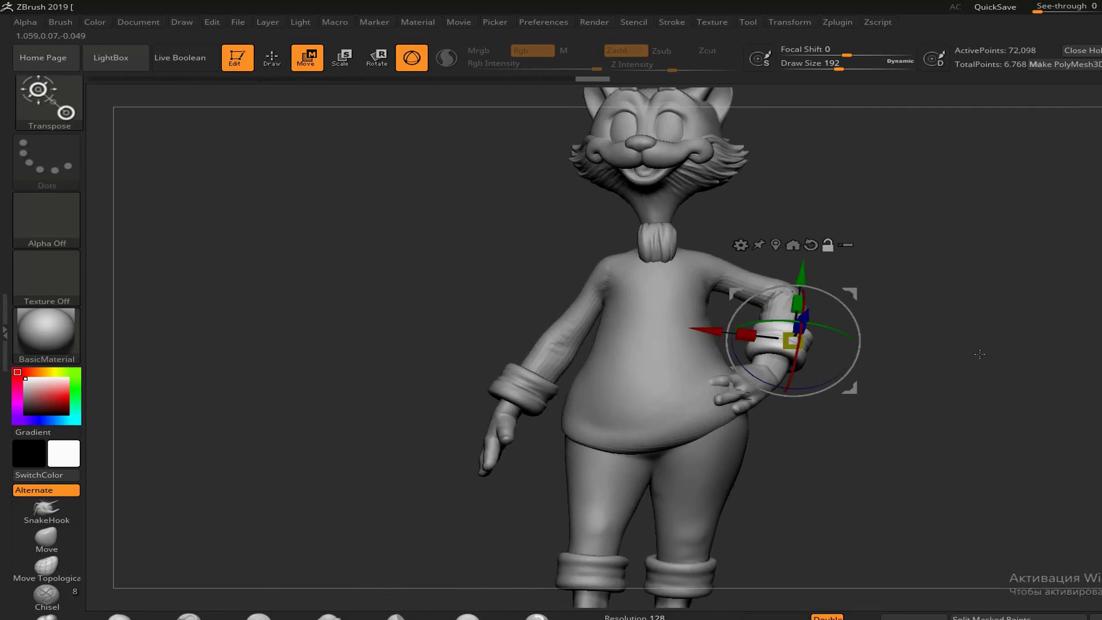
Select the shirt and raised-arm pieces and view the back of the torso
{"action": "key", "text": "space"}
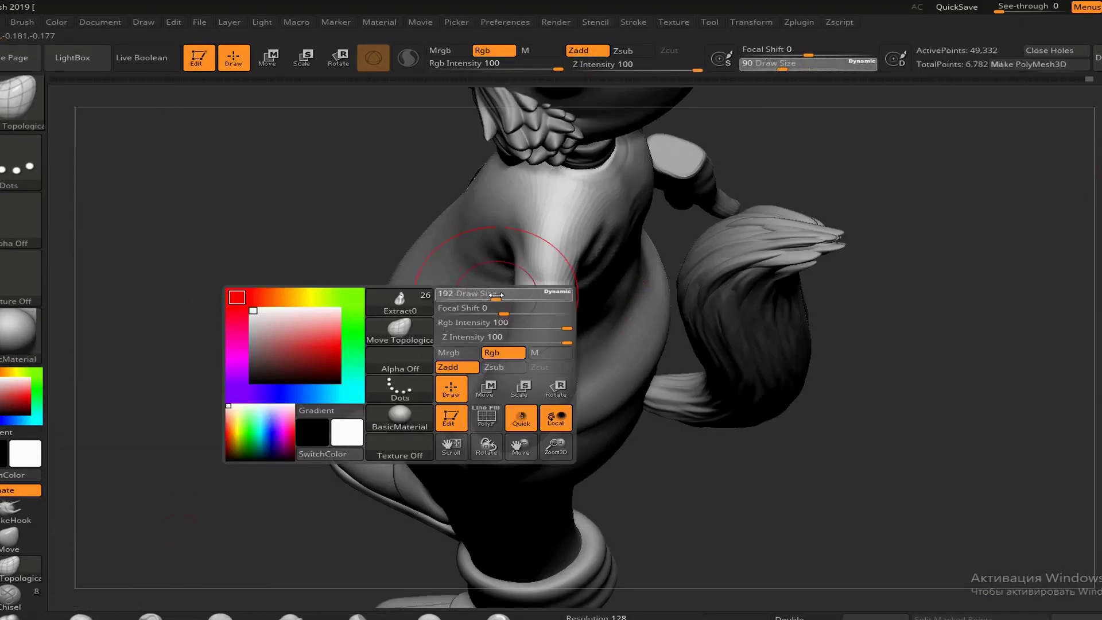
{"action": "left_click_drag", "start_coordinate": [284, 328], "coordinate": [584, 268]}
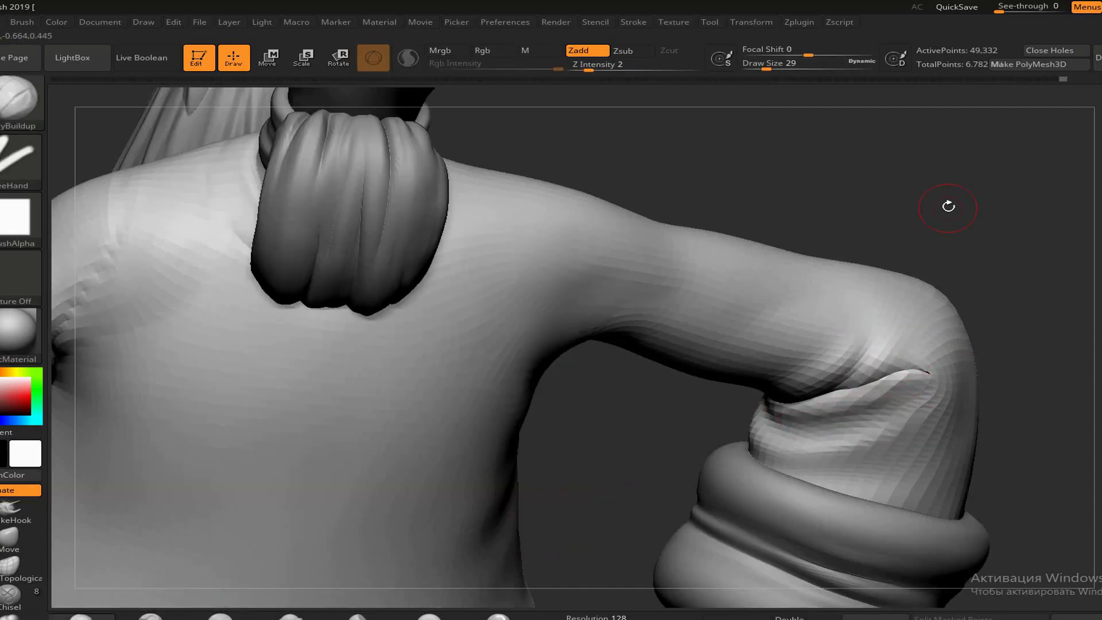
{"action": "left_click_drag", "start_coordinate": [948, 207], "coordinate": [592, 398]}
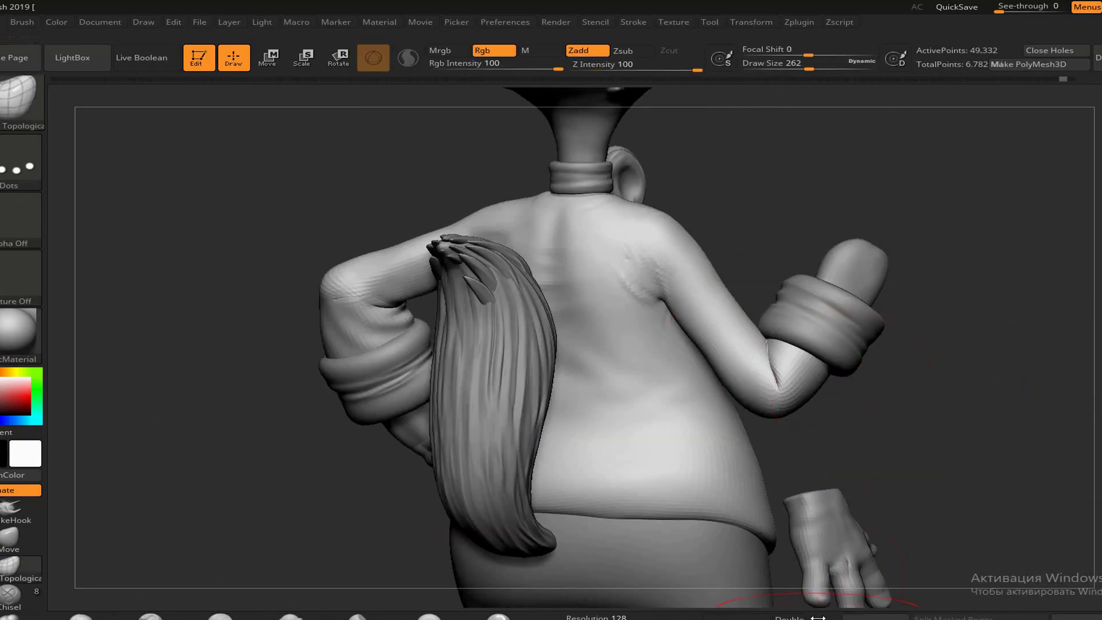
{"action": "mouse_move", "coordinate": [818, 597]}
{"action": "left_mouse_down"}
{"action": "mouse_move", "coordinate": [791, 398]}
{"action": "mouse_move", "coordinate": [593, 376]}
{"action": "left_mouse_up"}
{"action": "left_click", "coordinate": [792, 397], "text": "alt"}
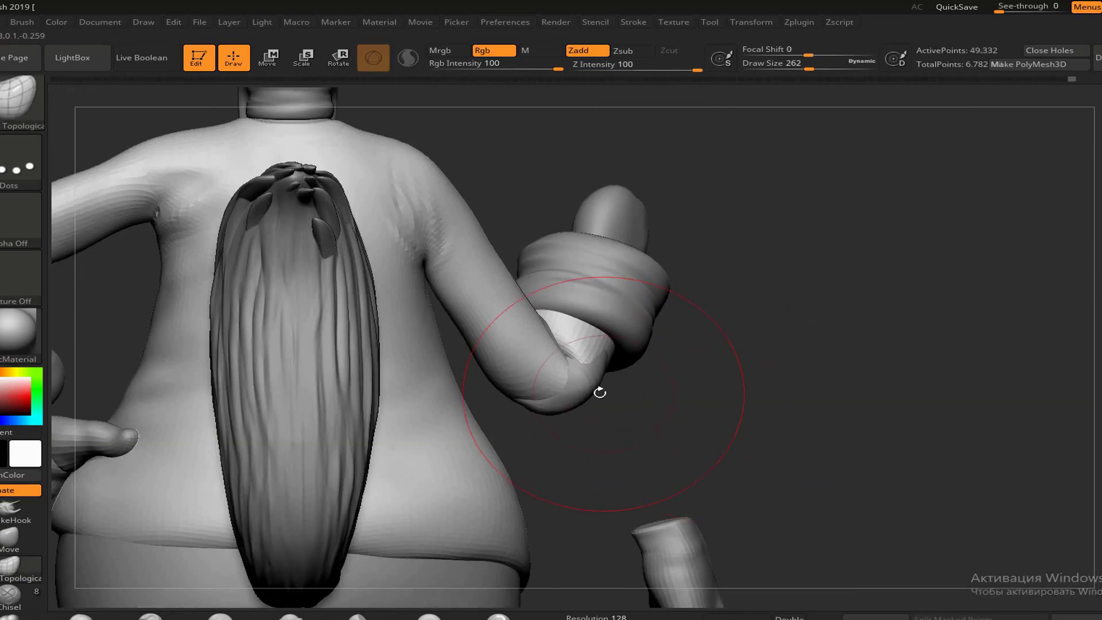
{"action": "left_click", "coordinate": [593, 376], "text": "alt"}
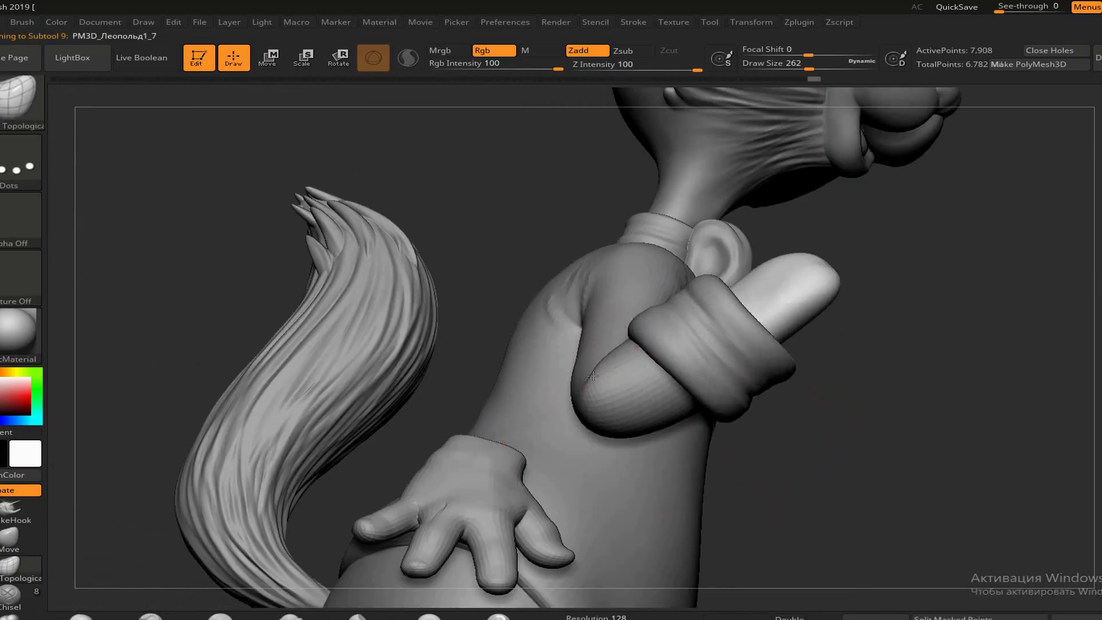
{"action": "mouse_move", "coordinate": [599, 407]}
{"action": "left_mouse_down"}
{"action": "mouse_move", "coordinate": [653, 472]}
{"action": "mouse_move", "coordinate": [694, 414]}
{"action": "mouse_move", "coordinate": [647, 445]}
{"action": "mouse_move", "coordinate": [207, 592]}
{"action": "left_mouse_up"}
Flatten and build up the shirt over the cat's back with Flatten and ClayBuildup
{"action": "key", "text": "b"}
{"action": "key", "text": "f"}
{"action": "key", "text": "l"}
{"action": "key", "text": "b"}
{"action": "key", "text": "c"}
{"action": "key", "text": "b"}
{"action": "mouse_move", "coordinate": [584, 350]}
{"action": "left_mouse_down"}
{"action": "mouse_move", "coordinate": [541, 290]}
{"action": "mouse_move", "coordinate": [544, 195]}
{"action": "mouse_move", "coordinate": [1033, 322]}
{"action": "mouse_move", "coordinate": [1096, 360]}
{"action": "left_mouse_up"}
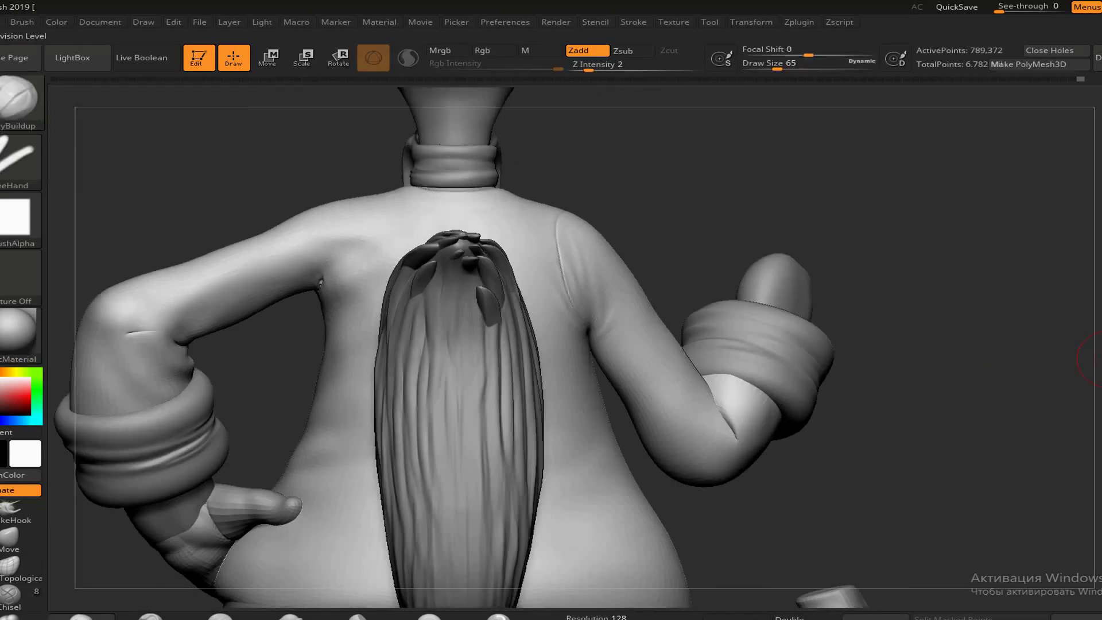
{"action": "mouse_move", "coordinate": [565, 242]}
{"action": "left_mouse_down"}
{"action": "mouse_move", "coordinate": [757, 222]}
{"action": "mouse_move", "coordinate": [590, 356]}
{"action": "mouse_move", "coordinate": [853, 266]}
{"action": "mouse_move", "coordinate": [823, 233]}
{"action": "mouse_move", "coordinate": [866, 197]}
{"action": "mouse_move", "coordinate": [571, 177]}
{"action": "left_mouse_up"}
Flatten the shirt at the shoulder and push its shape with the Move brush
{"action": "key", "text": "b"}
{"action": "key", "text": "f"}
{"action": "key", "text": "l"}
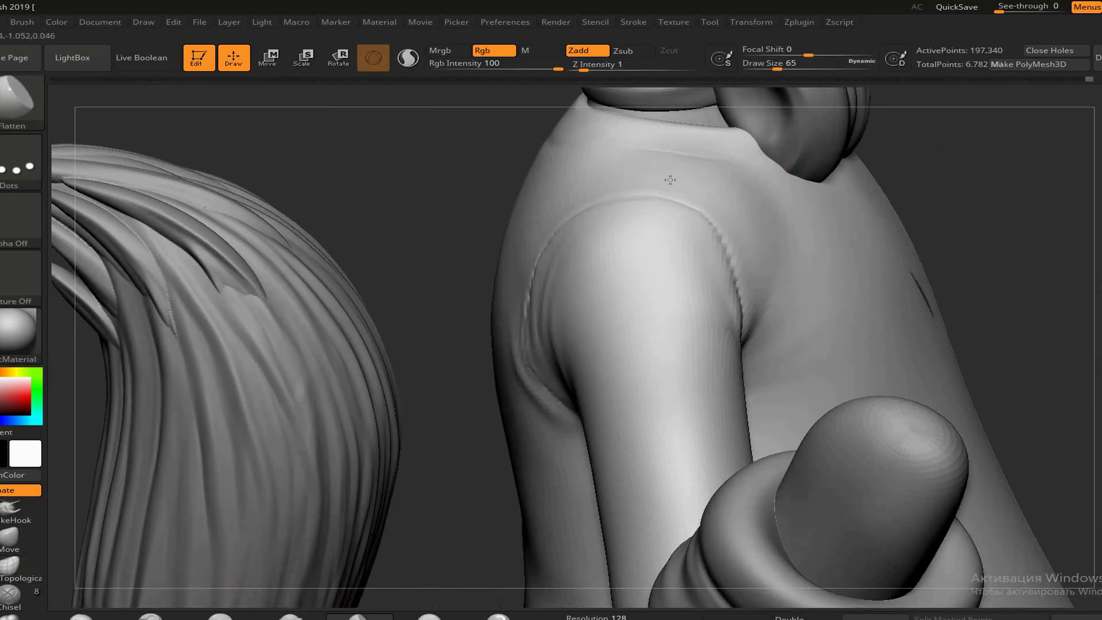
{"action": "mouse_move", "coordinate": [605, 363]}
{"action": "left_mouse_down"}
{"action": "mouse_move", "coordinate": [673, 212]}
{"action": "mouse_move", "coordinate": [615, 283]}
{"action": "mouse_move", "coordinate": [971, 419]}
{"action": "mouse_move", "coordinate": [509, 220]}
{"action": "left_mouse_up"}
{"action": "mouse_move", "coordinate": [509, 220]}
{"action": "right_mouse_down"}
{"action": "mouse_move", "coordinate": [504, 254]}
{"action": "mouse_move", "coordinate": [406, 226]}
{"action": "mouse_move", "coordinate": [574, 254]}
{"action": "mouse_move", "coordinate": [378, 237]}
{"action": "right_mouse_up"}
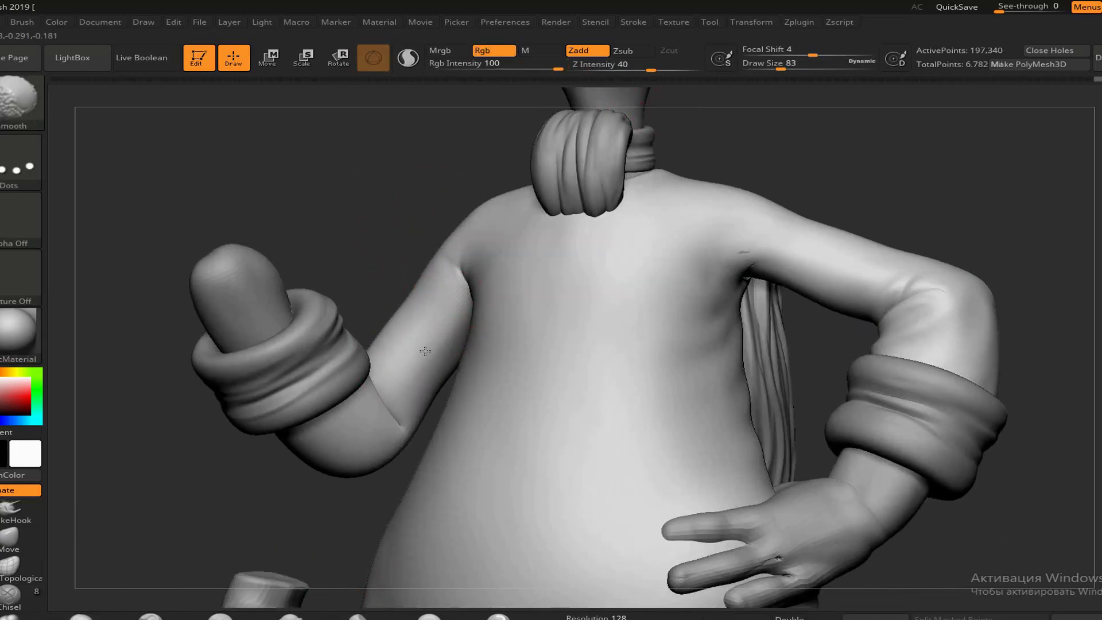
{"action": "key", "text": "b"}
{"action": "key", "text": "m"}
{"action": "key", "text": "v"}
{"action": "mouse_move", "coordinate": [425, 351]}
{"action": "right_mouse_down"}
{"action": "mouse_move", "coordinate": [402, 373]}
{"action": "mouse_move", "coordinate": [356, 263]}
{"action": "mouse_move", "coordinate": [344, 344]}
{"action": "mouse_move", "coordinate": [359, 421]}
{"action": "mouse_move", "coordinate": [632, 402]}
{"action": "mouse_move", "coordinate": [774, 443]}
{"action": "mouse_move", "coordinate": [553, 351]}
{"action": "right_mouse_up"}
Build up the shirt over the arm and belly, then lasso-isolate the sleeve
{"action": "key", "text": "b"}
{"action": "key", "text": "c"}
{"action": "key", "text": "b"}
{"action": "mouse_move", "coordinate": [598, 85]}
{"action": "right_mouse_down"}
{"action": "mouse_move", "coordinate": [484, 372]}
{"action": "mouse_move", "coordinate": [598, 393]}
{"action": "mouse_move", "coordinate": [622, 418]}
{"action": "right_mouse_up"}
{"action": "key", "text": "space"}
{"action": "mouse_move", "coordinate": [554, 393]}
{"action": "left_mouse_down", "text": "ctrl+shift"}
{"action": "mouse_move", "coordinate": [292, 88]}
{"action": "mouse_move", "coordinate": [493, 299]}
{"action": "left_mouse_up", "text": "ctrl+shift"}
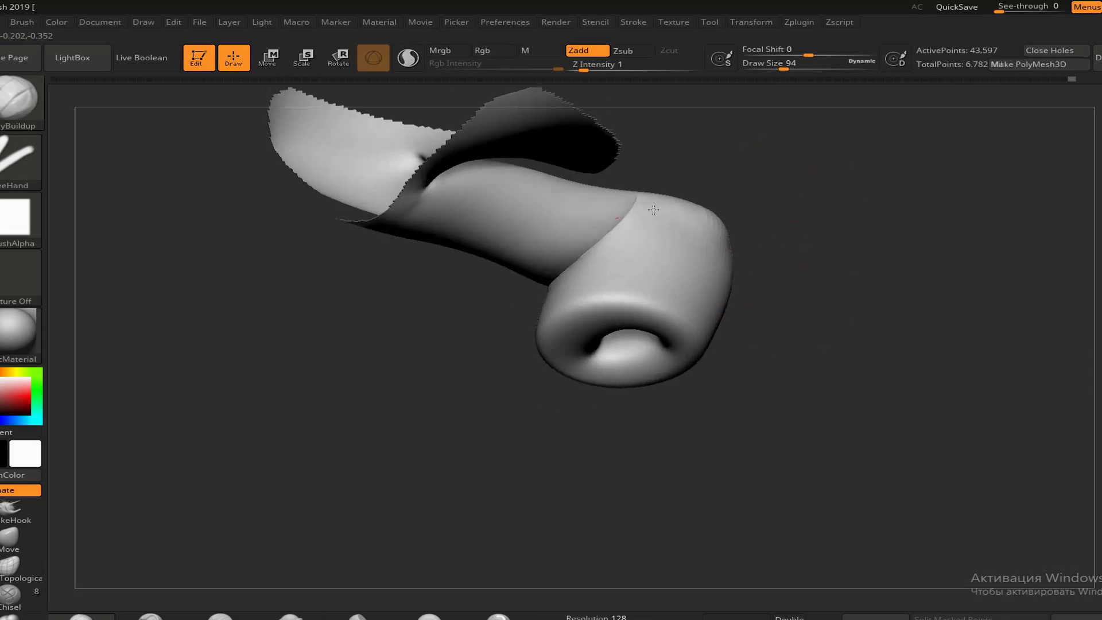
Unhide the rest of the character around the isolated sleeve
{"action": "right_click_drag", "start_coordinate": [652, 210], "coordinate": [775, 375]}
{"action": "left_click", "coordinate": [588, 327], "text": "ctrl+shift"}
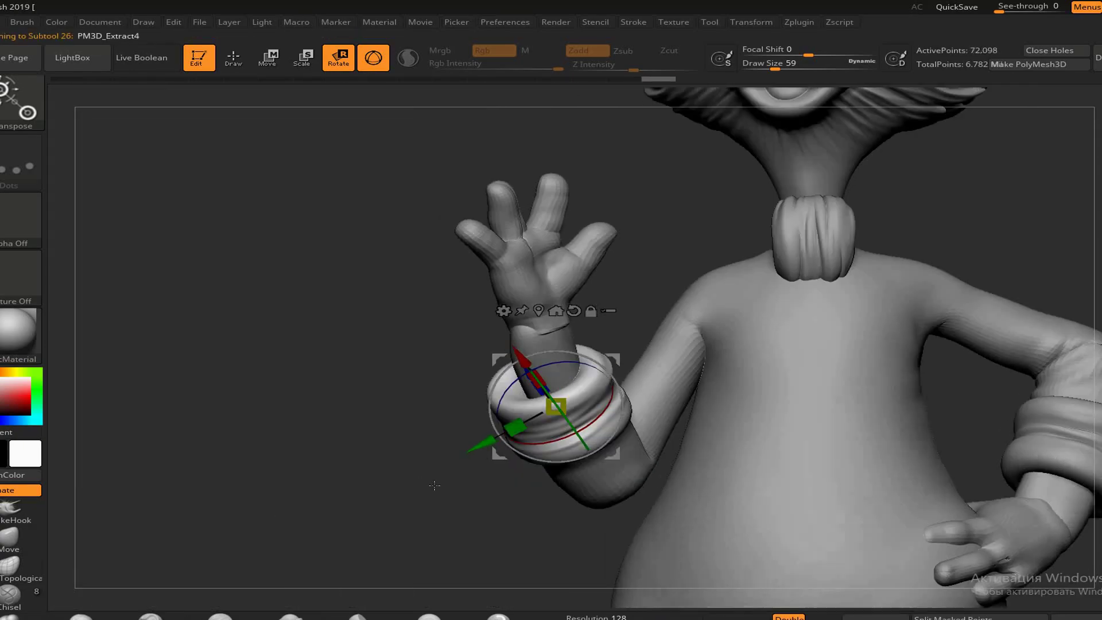
Return to Draw mode and frame the raised hand with its shoulder and cuffs
{"action": "key", "text": "q"}
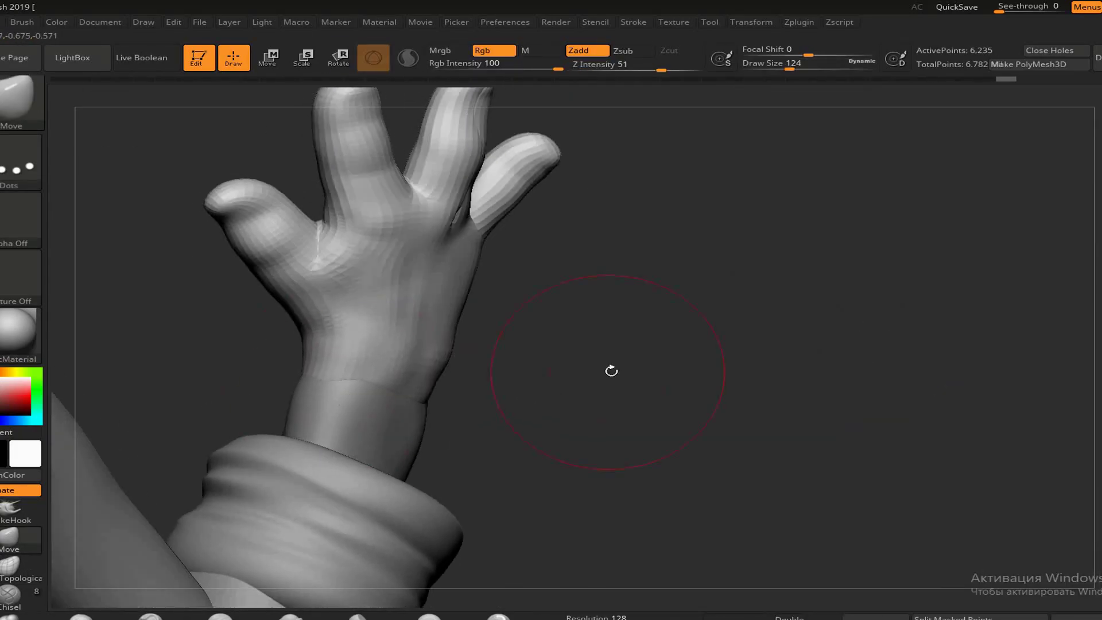
{"action": "left_click_drag", "start_coordinate": [611, 371], "coordinate": [538, 321]}
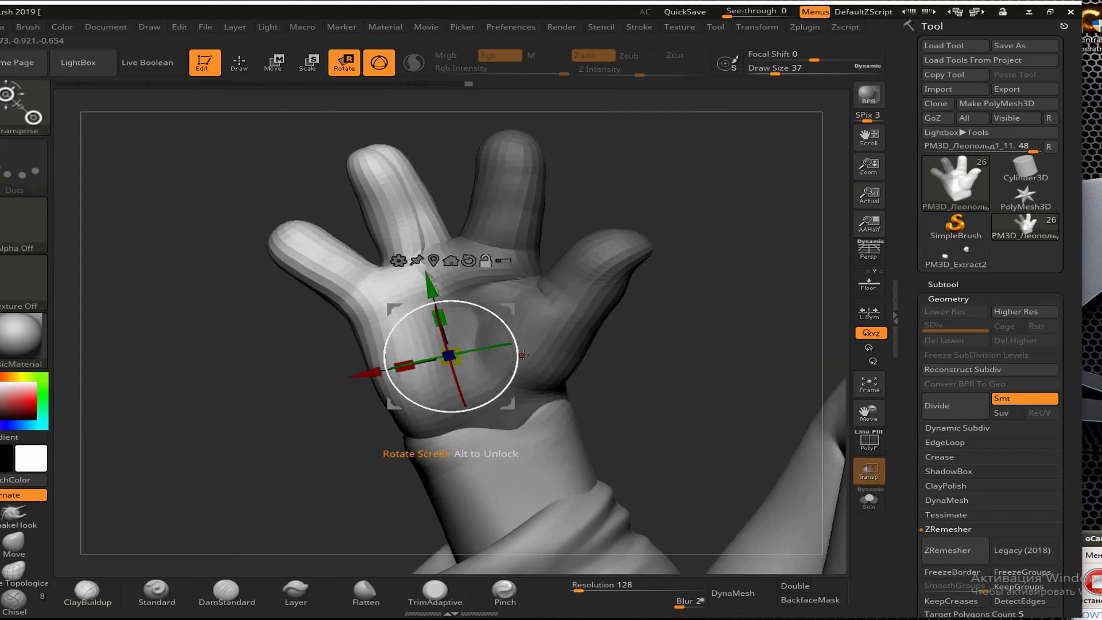
Rotate the raised hand around its palm pivot with the Transpose gizmo
{"action": "left_click_drag", "start_coordinate": [522, 355], "coordinate": [488, 302]}
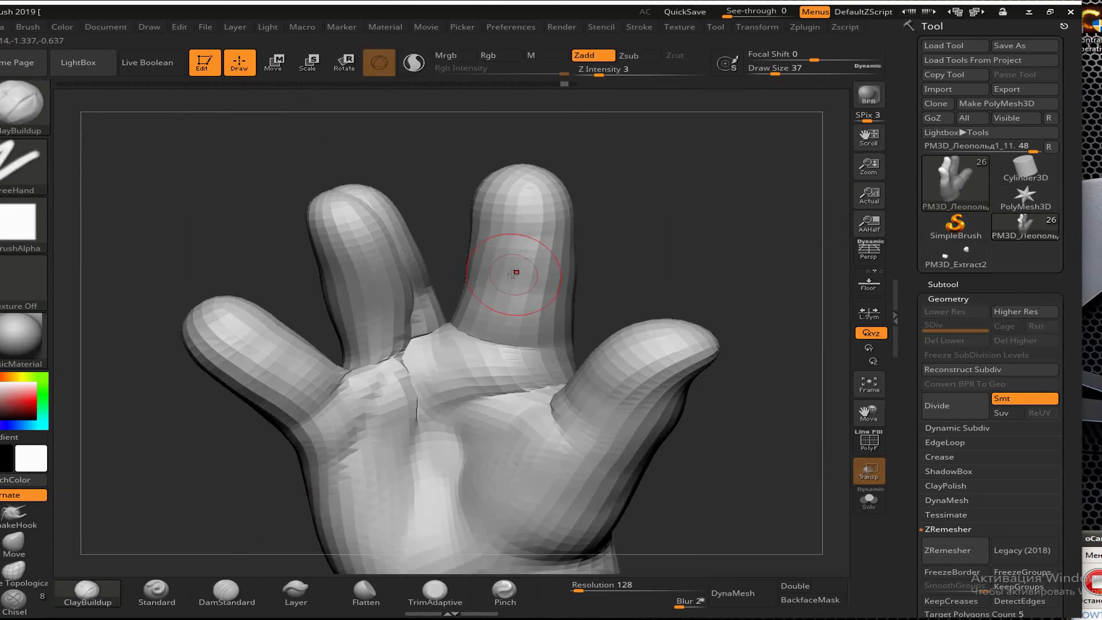
{"action": "left_click_drag", "start_coordinate": [515, 272], "coordinate": [421, 246]}
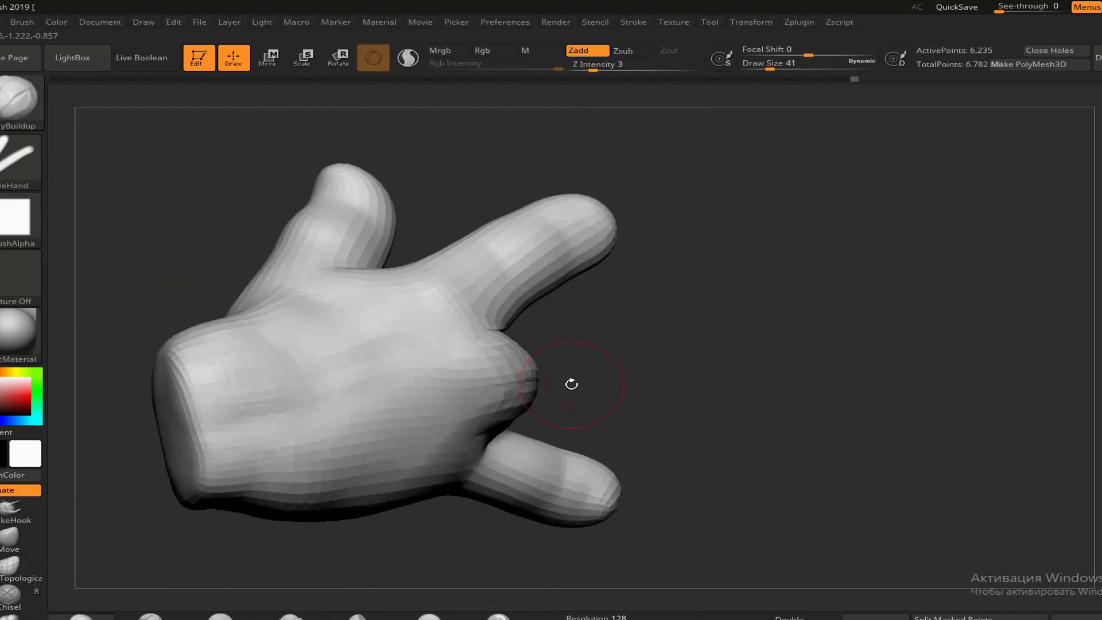
Sculpt knuckle creases along the raised index finger
{"action": "mouse_move", "coordinate": [571, 383]}
{"action": "left_mouse_down"}
{"action": "mouse_move", "coordinate": [324, 309]}
{"action": "mouse_move", "coordinate": [424, 370]}
{"action": "left_mouse_up"}
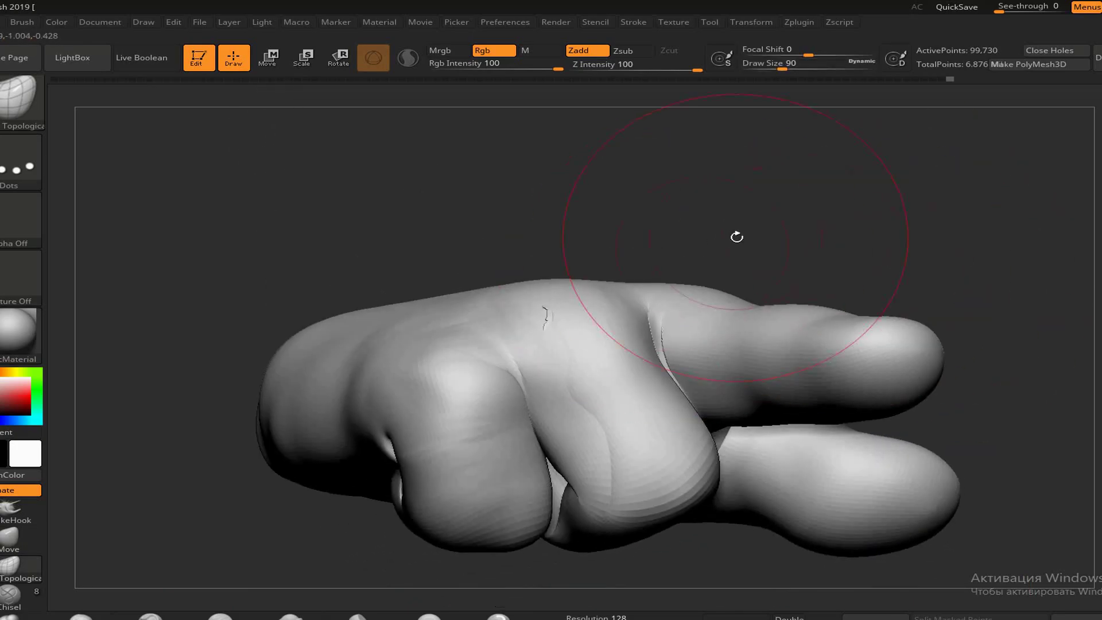
{"action": "left_click_drag", "start_coordinate": [736, 236], "coordinate": [639, 457]}
{"action": "left_click_drag", "start_coordinate": [262, 424], "coordinate": [890, 418]}
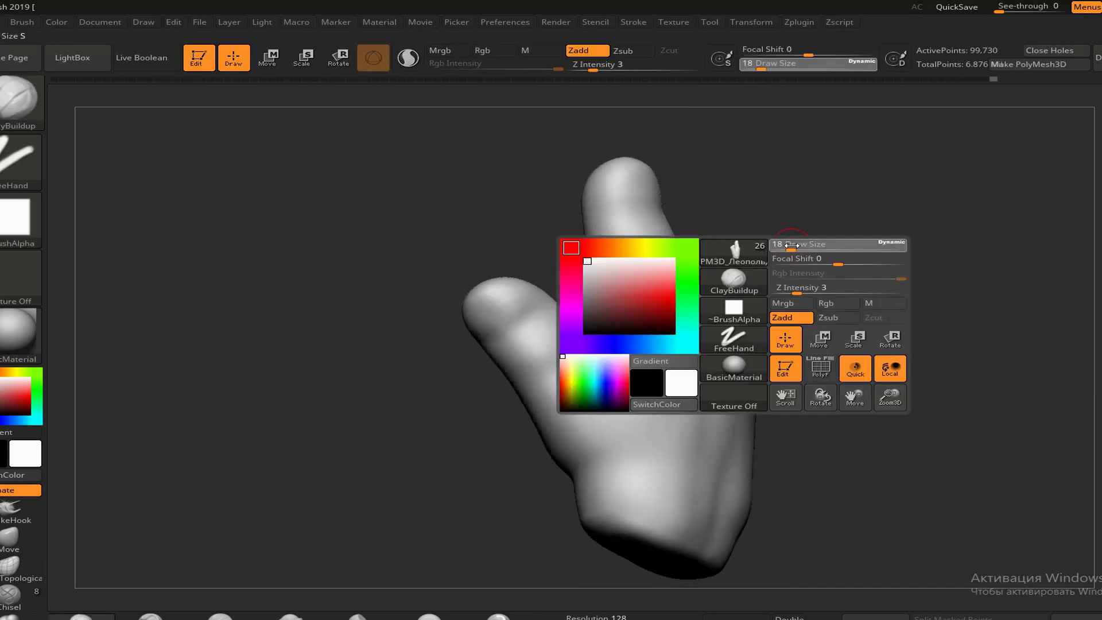
{"action": "mouse_move", "coordinate": [650, 184]}
{"action": "left_mouse_down"}
{"action": "mouse_move", "coordinate": [411, 436]}
{"action": "mouse_move", "coordinate": [634, 201]}
{"action": "mouse_move", "coordinate": [358, 279]}
{"action": "mouse_move", "coordinate": [743, 375]}
{"action": "left_mouse_up"}
{"action": "mouse_move", "coordinate": [911, 325]}
{"action": "left_mouse_down"}
{"action": "mouse_move", "coordinate": [821, 580]}
{"action": "mouse_move", "coordinate": [813, 349]}
{"action": "left_mouse_up"}
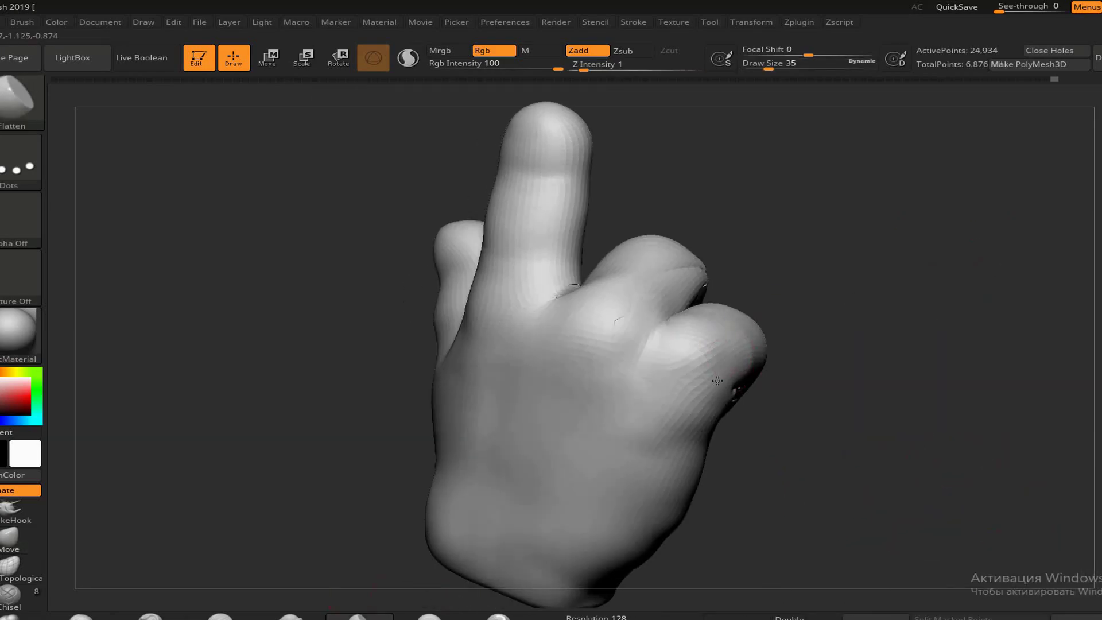
{"action": "mouse_move", "coordinate": [574, 465]}
{"action": "left_mouse_down"}
{"action": "mouse_move", "coordinate": [516, 319]}
{"action": "mouse_move", "coordinate": [406, 394]}
{"action": "mouse_move", "coordinate": [431, 419]}
{"action": "mouse_move", "coordinate": [508, 431]}
{"action": "mouse_move", "coordinate": [674, 72]}
{"action": "left_mouse_up"}
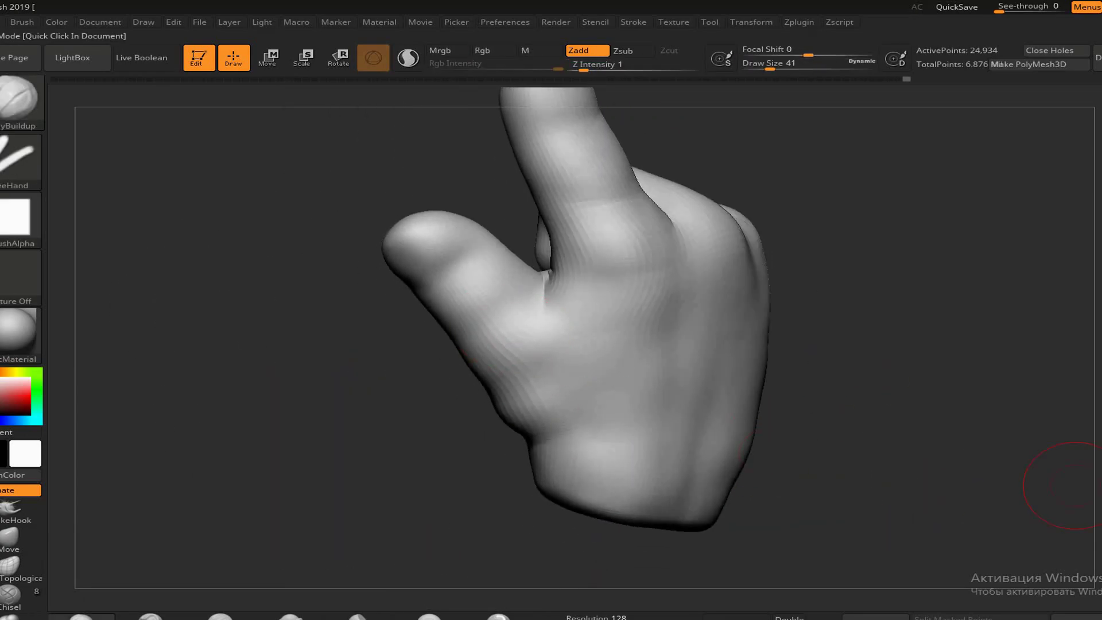
{"action": "mouse_move", "coordinate": [1073, 485]}
{"action": "left_mouse_down"}
{"action": "mouse_move", "coordinate": [881, 344]}
{"action": "mouse_move", "coordinate": [560, 261]}
{"action": "mouse_move", "coordinate": [705, 241]}
{"action": "mouse_move", "coordinate": [645, 152]}
{"action": "mouse_move", "coordinate": [861, 420]}
{"action": "left_mouse_up"}
Bend the thumb and remaining fingers into a curled pointing pose
{"action": "key", "text": "f"}
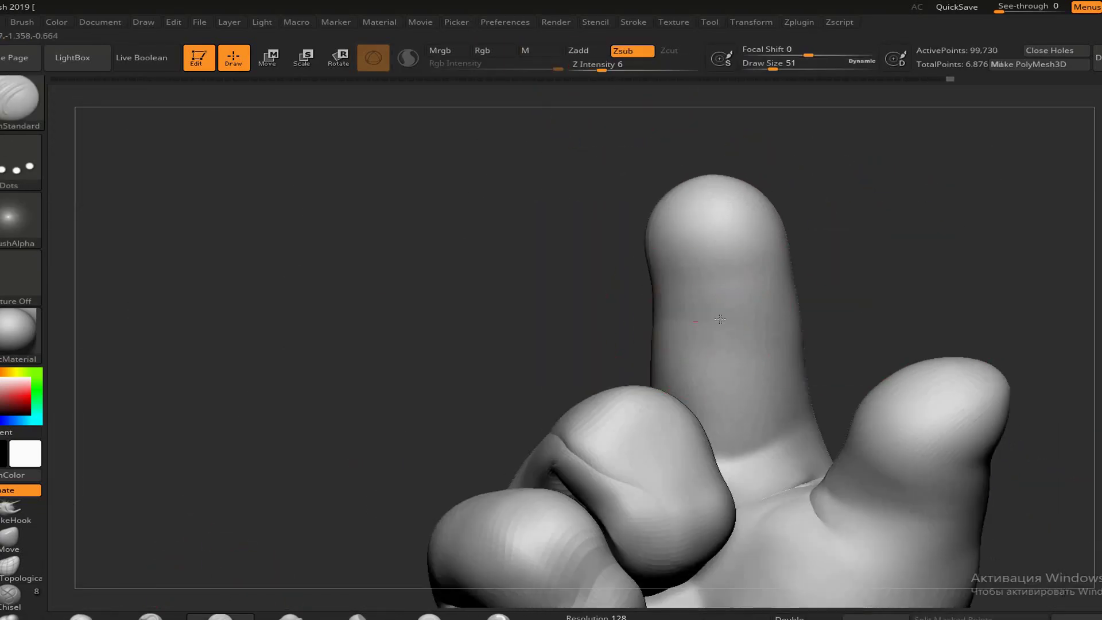
{"action": "left_click_drag", "start_coordinate": [577, 375], "coordinate": [635, 262]}
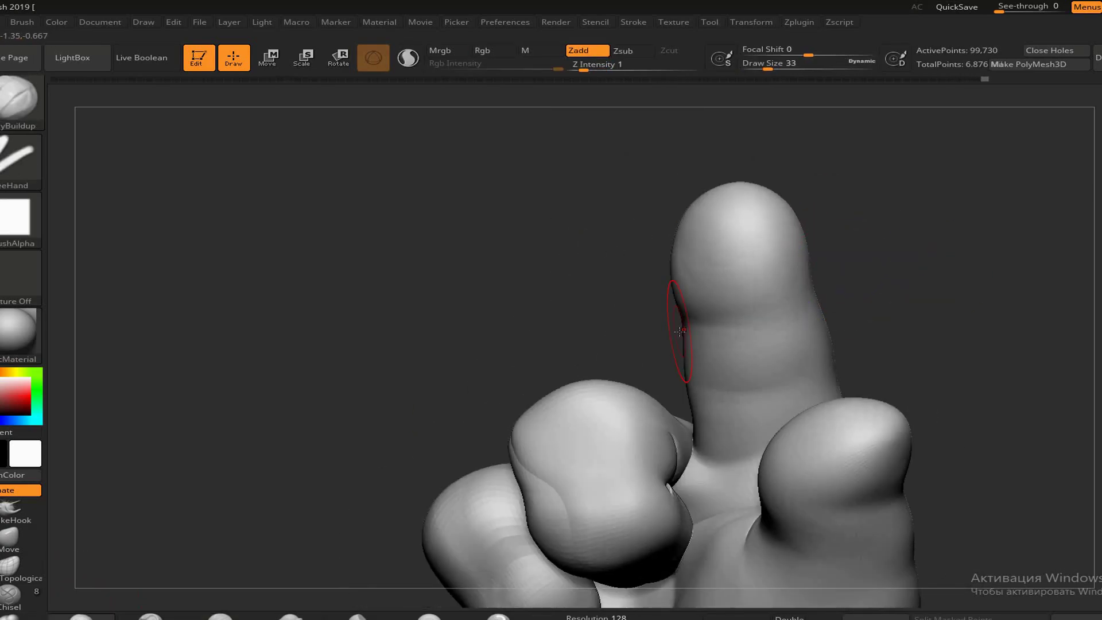
{"action": "left_click_drag", "start_coordinate": [680, 331], "coordinate": [767, 420]}
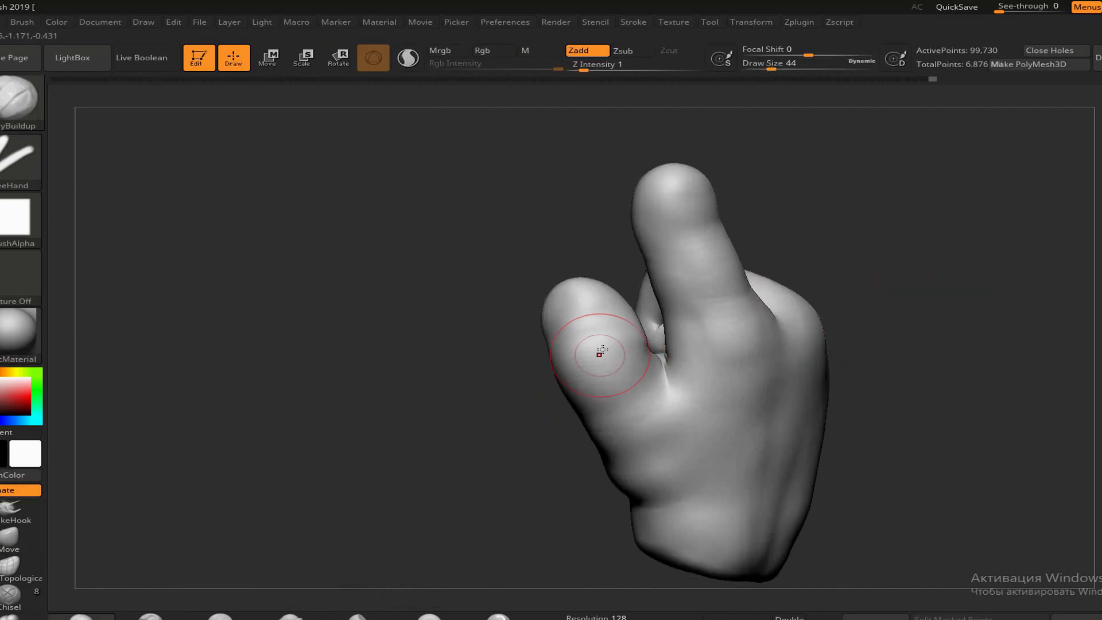
{"action": "left_click_drag", "start_coordinate": [654, 356], "coordinate": [816, 383]}
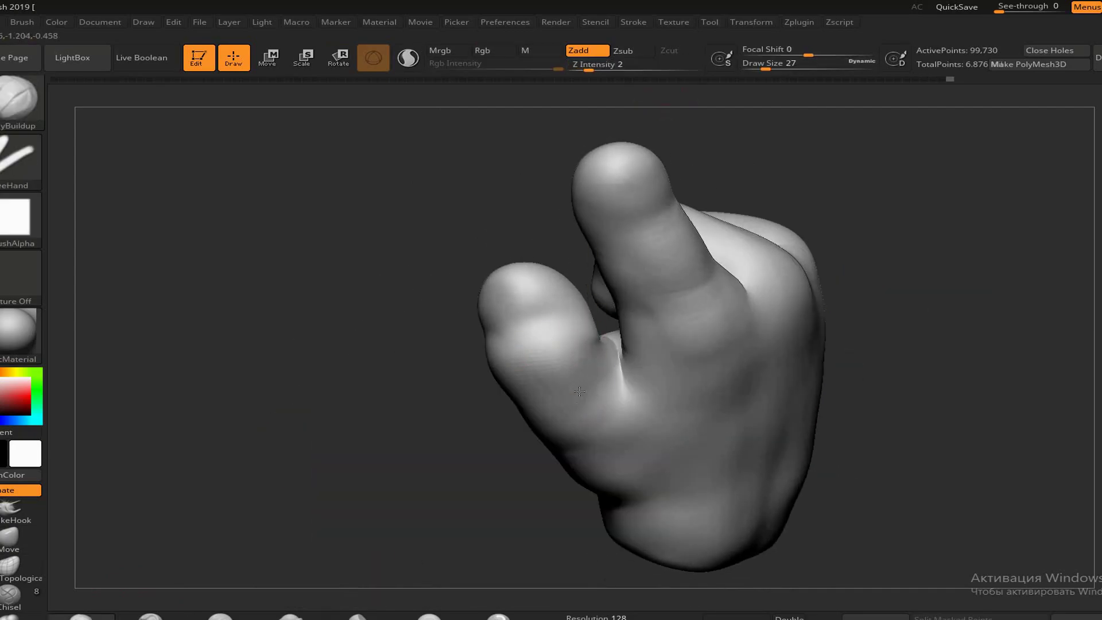
{"action": "left_click_drag", "start_coordinate": [545, 333], "coordinate": [476, 408]}
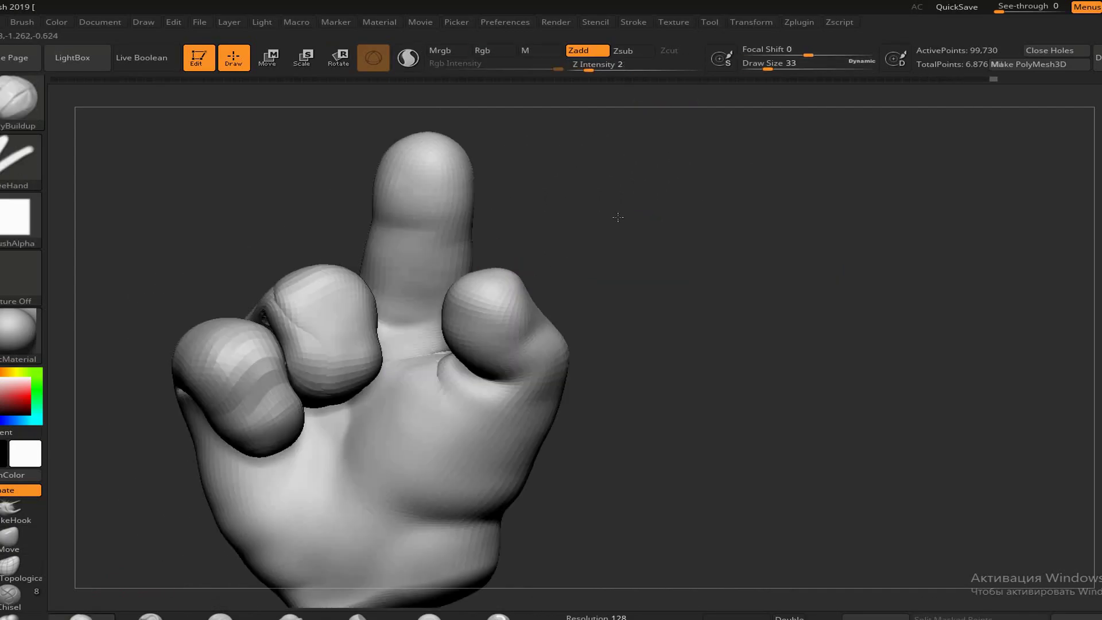
Reframe the smoothed pointing hand and rotate it to see the finger side-on
{"action": "left_click_drag", "start_coordinate": [646, 379], "coordinate": [370, 505]}
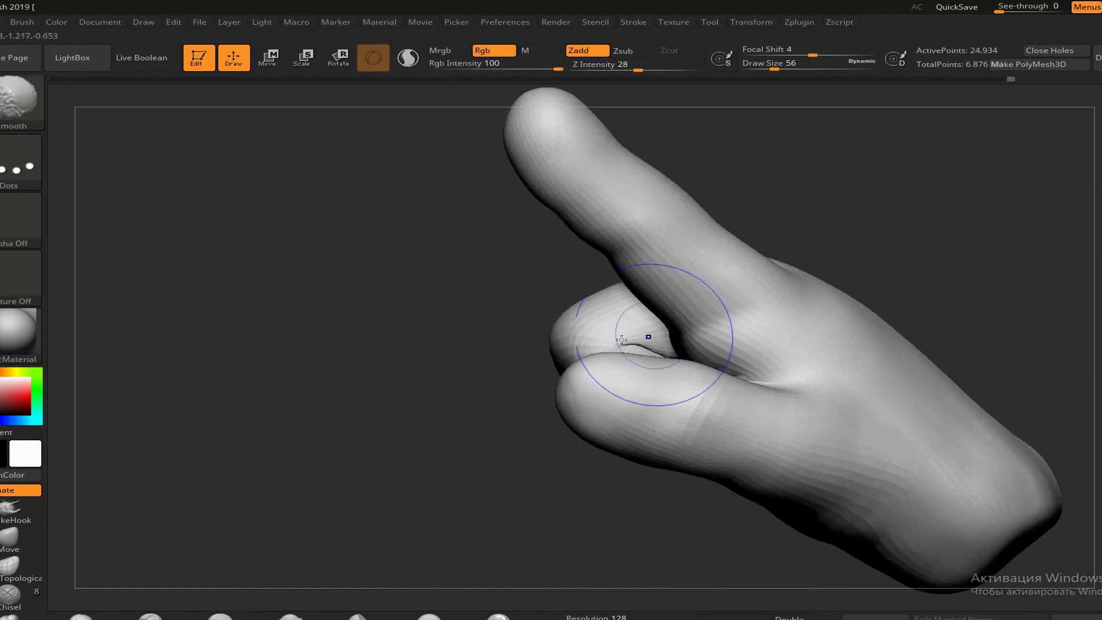
{"action": "left_click_drag", "start_coordinate": [707, 119], "coordinate": [551, 316]}
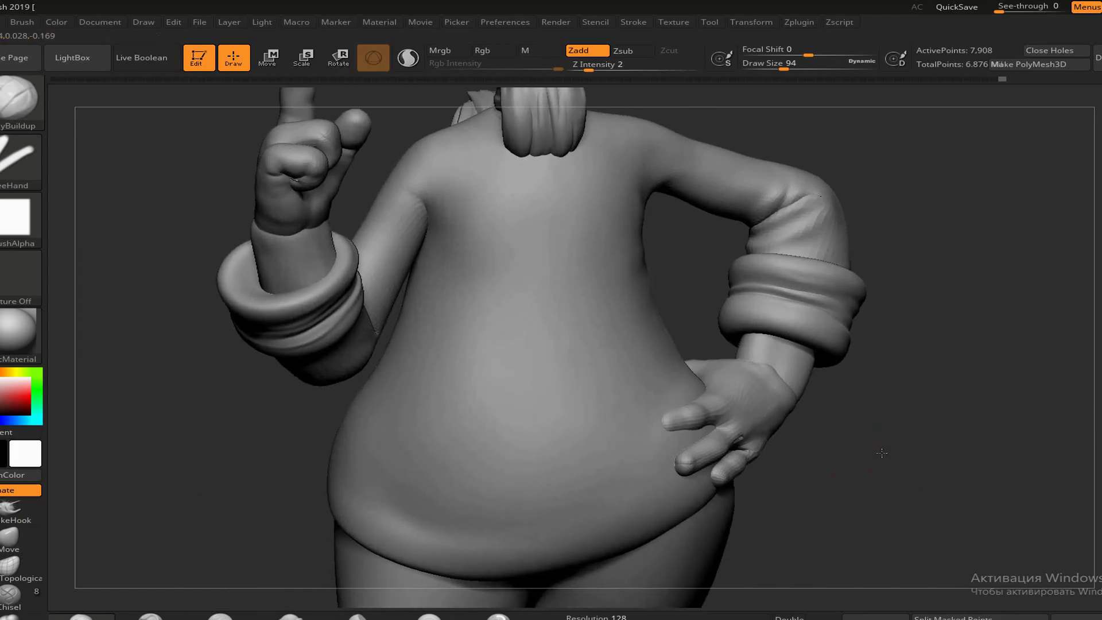
Select the subtool of the hand resting on the hip and bring up the quick brush palette
{"action": "left_click", "coordinate": [917, 356], "text": "alt"}
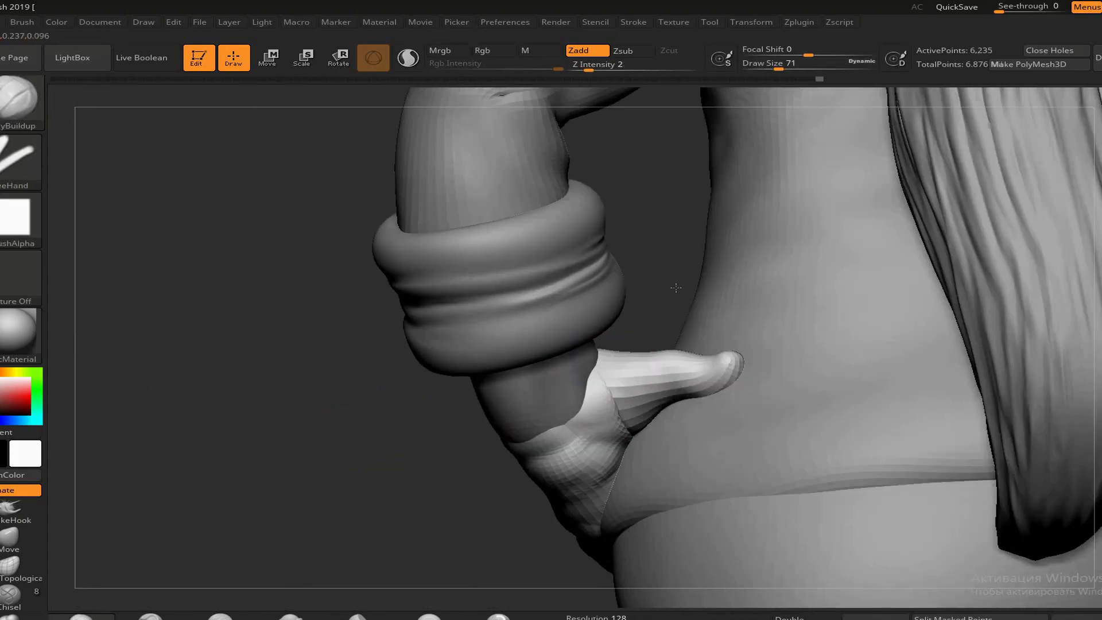
{"action": "key", "text": "space"}
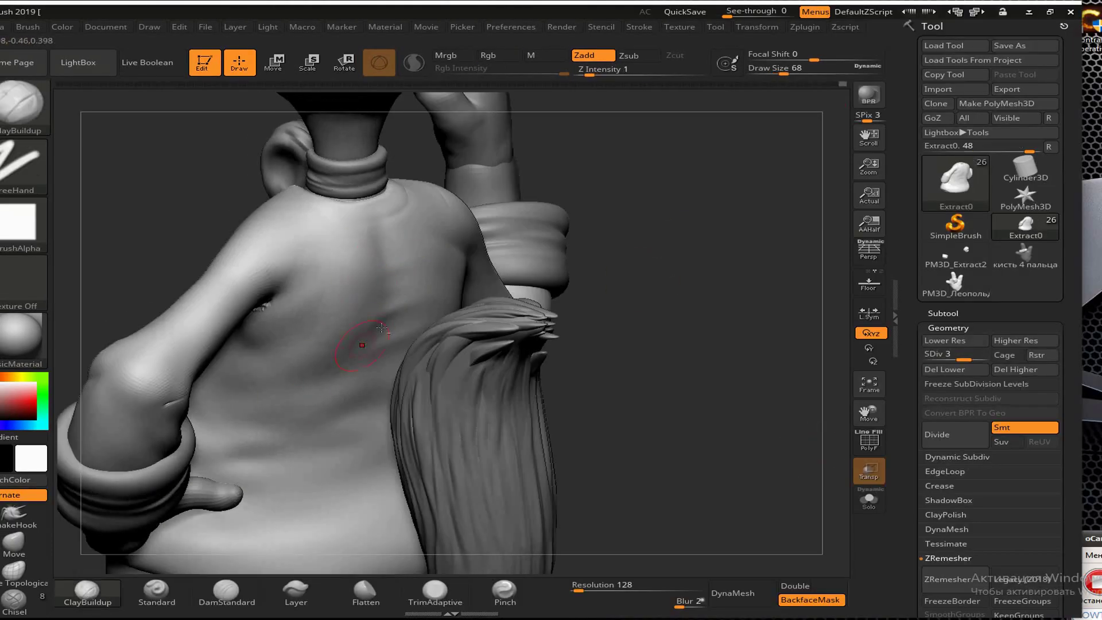
Orbit around the character, then isolate the Extract0 shirt piece in Solo mode
{"action": "right_click_drag", "start_coordinate": [381, 329], "coordinate": [332, 327]}
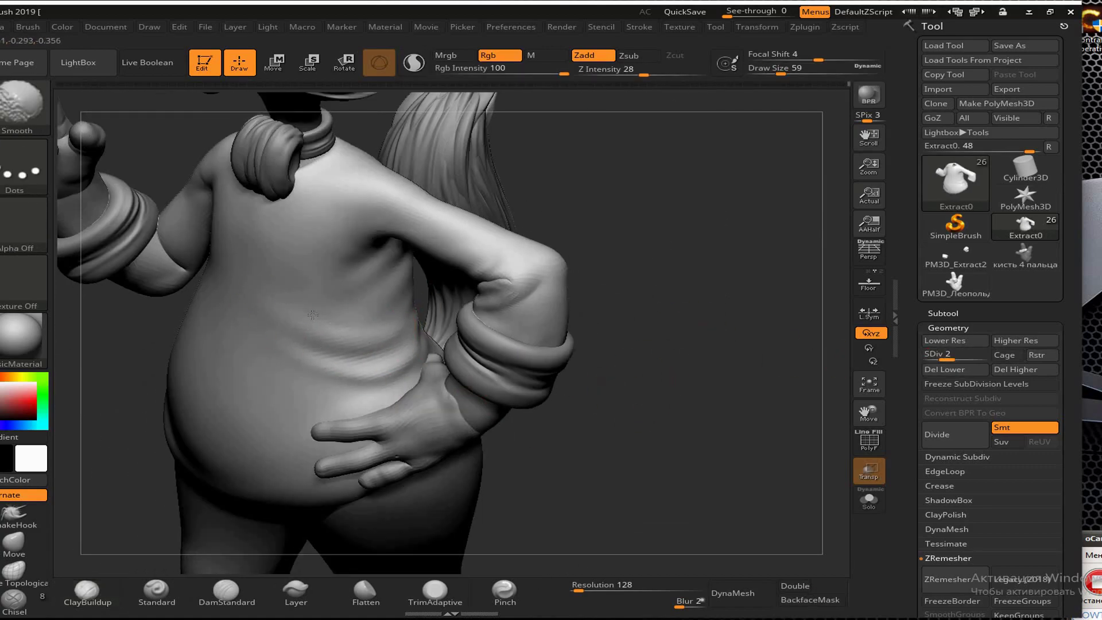
{"action": "right_click_drag", "start_coordinate": [567, 348], "coordinate": [648, 438]}
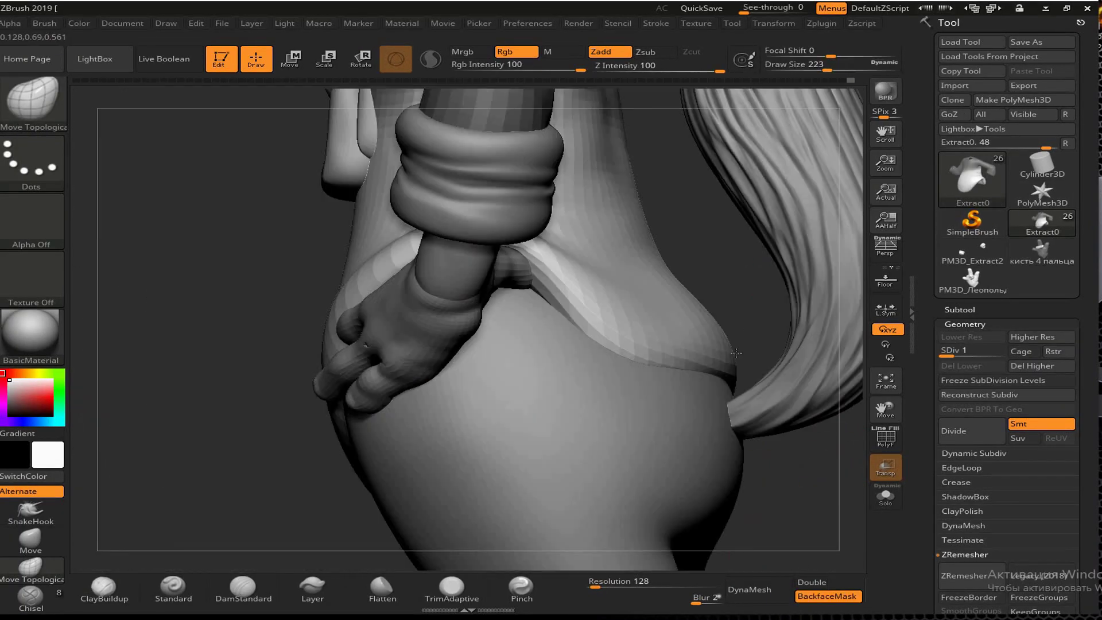
{"action": "left_click_drag", "start_coordinate": [573, 402], "coordinate": [609, 443]}
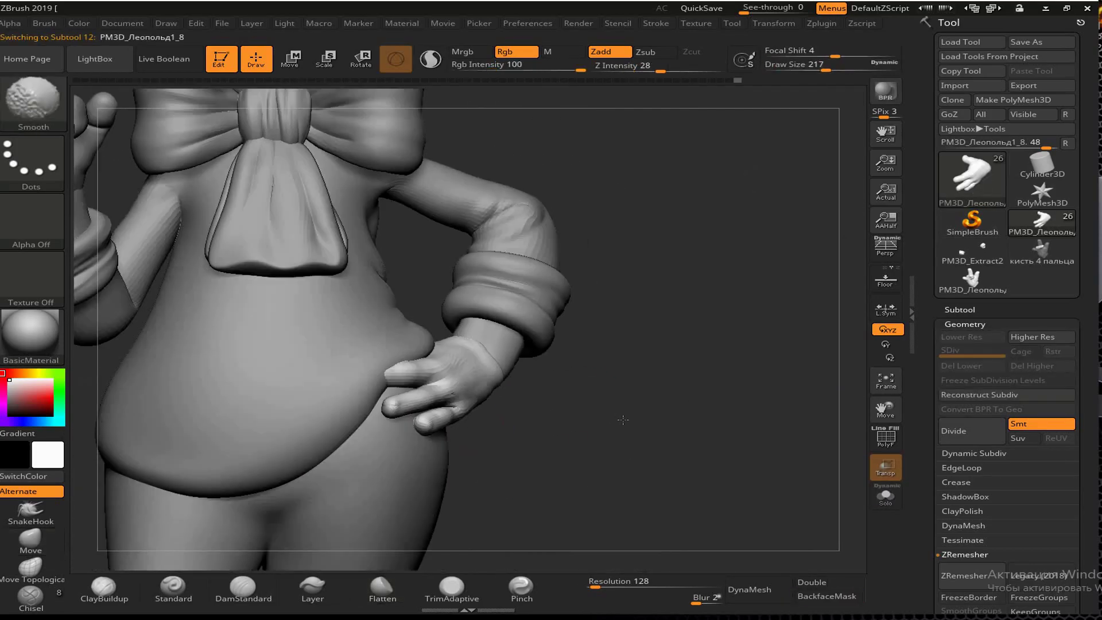
{"action": "left_click_drag", "start_coordinate": [447, 387], "coordinate": [552, 375]}
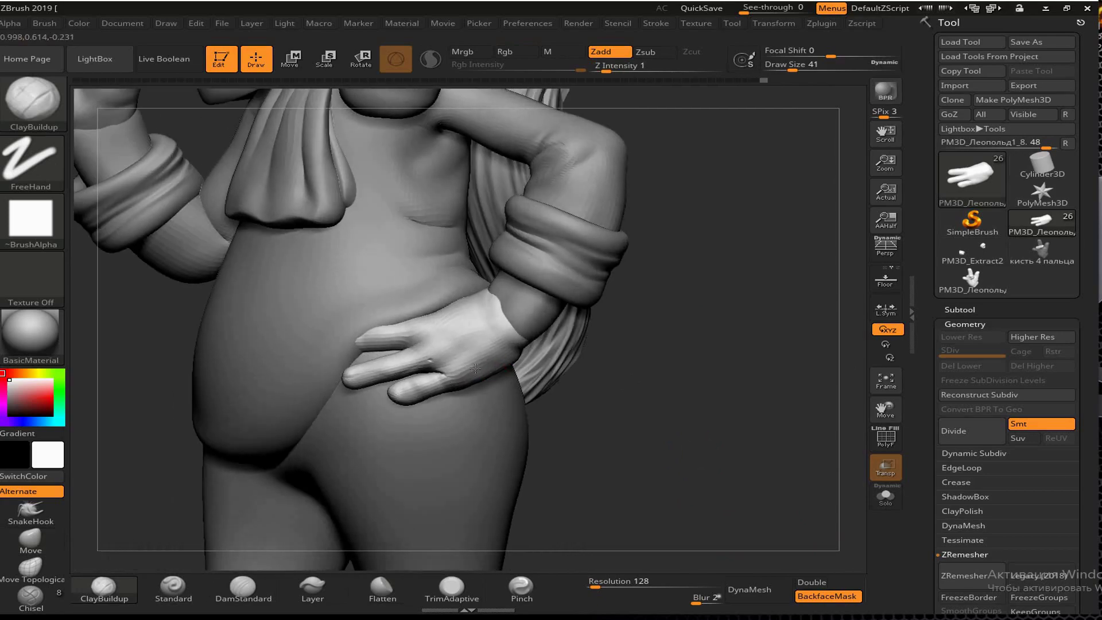
{"action": "mouse_move", "coordinate": [475, 368]}
{"action": "right_mouse_down"}
{"action": "mouse_move", "coordinate": [499, 329]}
{"action": "mouse_move", "coordinate": [475, 372]}
{"action": "right_mouse_up"}
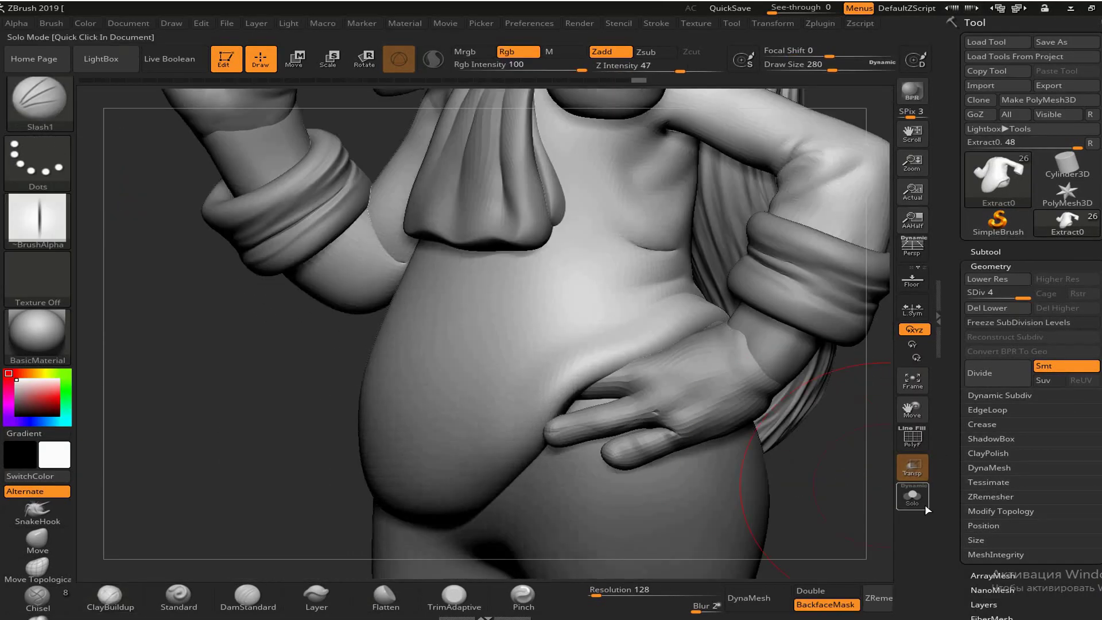
{"action": "left_click", "coordinate": [912, 497]}
{"action": "mouse_move", "coordinate": [574, 344]}
{"action": "right_mouse_down"}
{"action": "mouse_move", "coordinate": [393, 340]}
{"action": "mouse_move", "coordinate": [553, 356]}
{"action": "mouse_move", "coordinate": [652, 480]}
{"action": "mouse_move", "coordinate": [872, 291]}
{"action": "mouse_move", "coordinate": [814, 375]}
{"action": "mouse_move", "coordinate": [602, 443]}
{"action": "mouse_move", "coordinate": [760, 486]}
{"action": "right_mouse_up"}
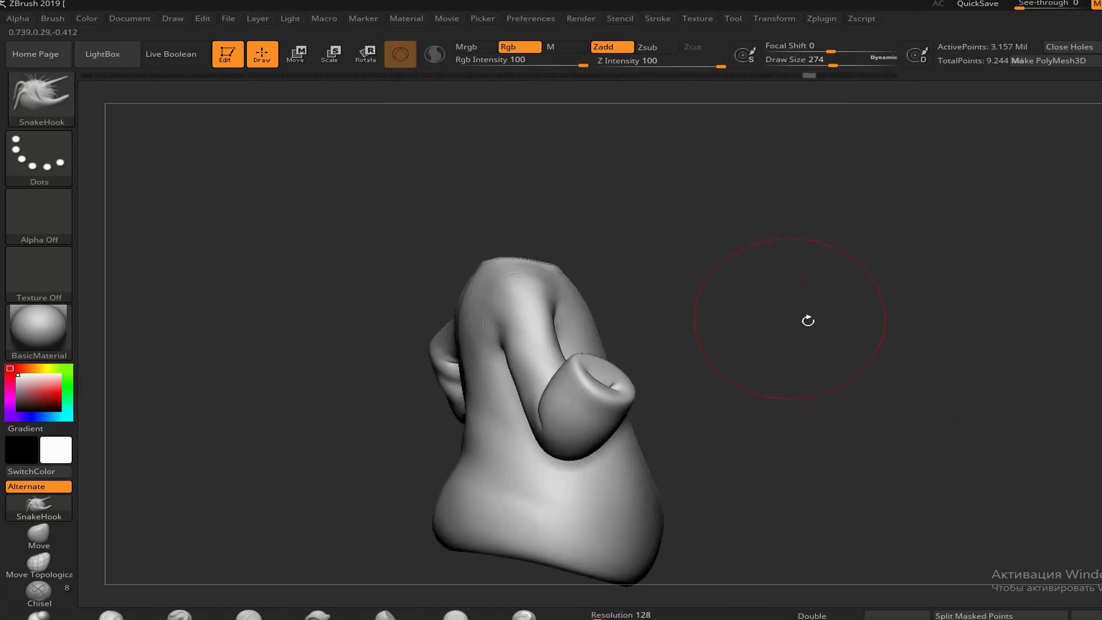
DynaMesh the shirt at resolution 688, giving about 1.814 million points
{"action": "right_click_drag", "start_coordinate": [808, 320], "coordinate": [984, 394]}
{"action": "left_click", "coordinate": [1091, 493]}
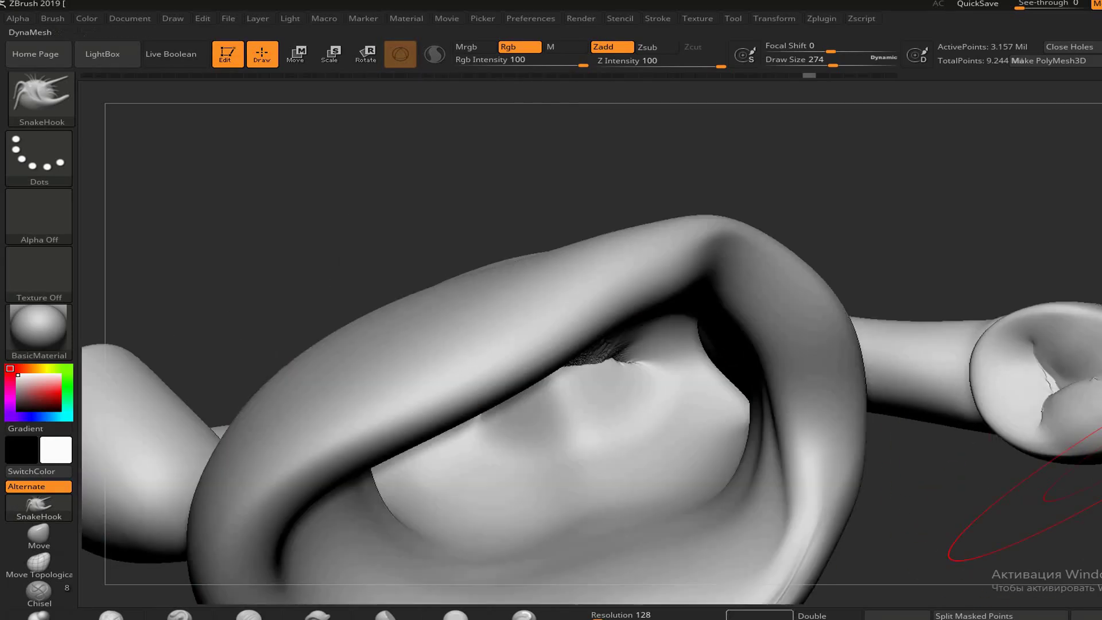
{"action": "mouse_move", "coordinate": [635, 375]}
{"action": "right_mouse_down"}
{"action": "mouse_move", "coordinate": [695, 412]}
{"action": "mouse_move", "coordinate": [393, 217]}
{"action": "mouse_move", "coordinate": [809, 381]}
{"action": "right_mouse_up"}
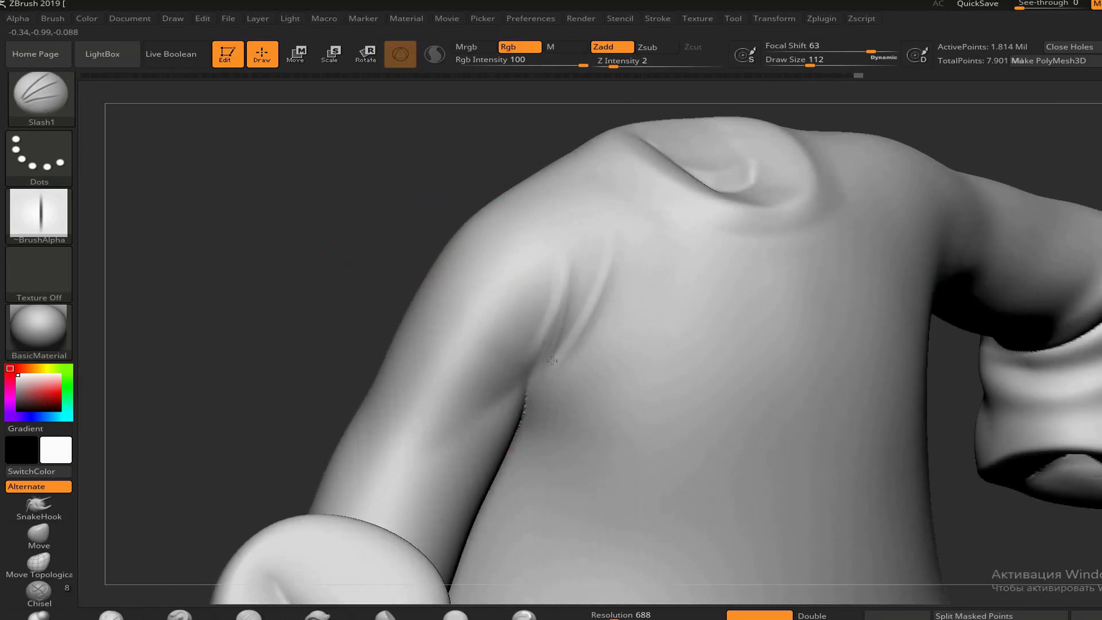
Inspect the shirt's shoulder, upper arm, elbow and cuff from several angles
{"action": "left_click_drag", "start_coordinate": [602, 107], "coordinate": [615, 109]}
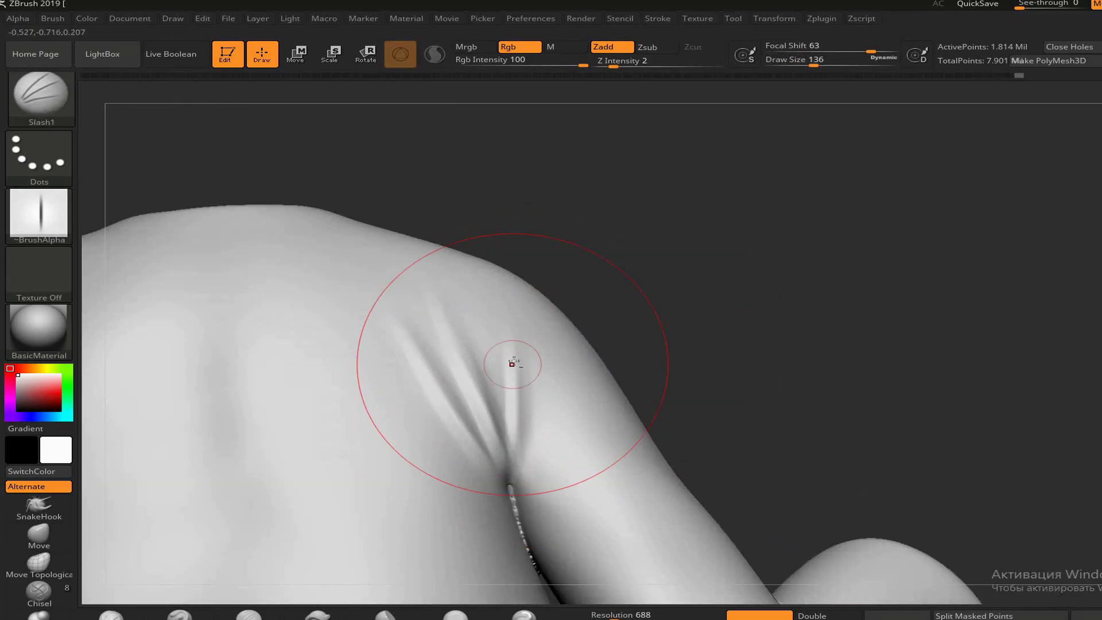
{"action": "right_click_drag", "start_coordinate": [512, 362], "coordinate": [492, 485]}
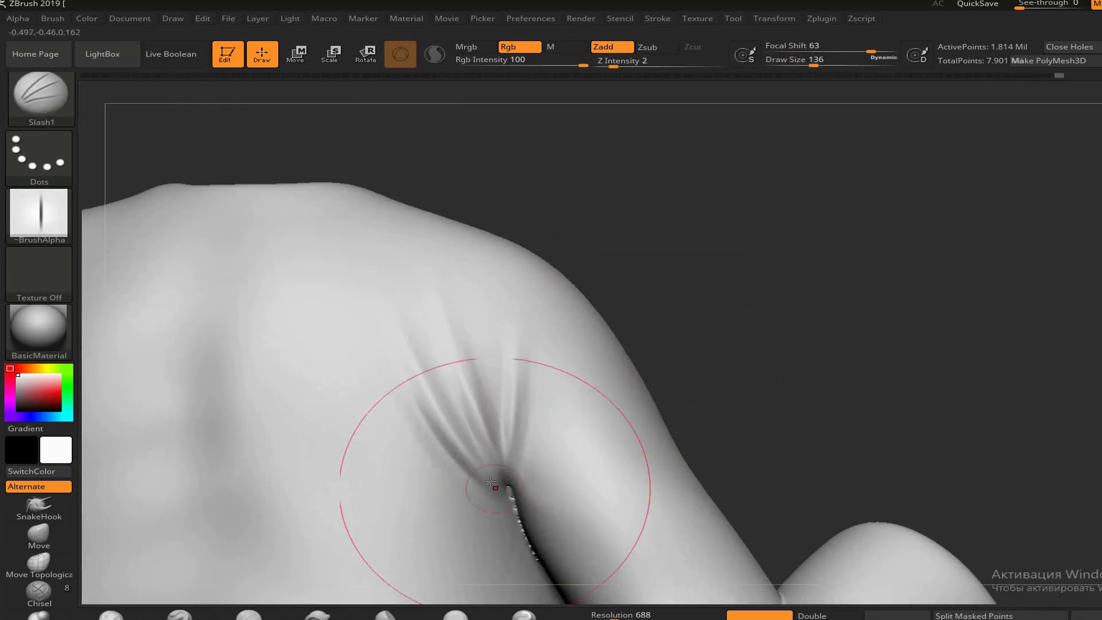
{"action": "mouse_move", "coordinate": [842, 379]}
{"action": "right_mouse_down"}
{"action": "mouse_move", "coordinate": [746, 355]}
{"action": "mouse_move", "coordinate": [639, 352]}
{"action": "mouse_move", "coordinate": [643, 311]}
{"action": "right_mouse_up"}
{"action": "right_click_drag", "start_coordinate": [666, 382], "coordinate": [659, 339]}
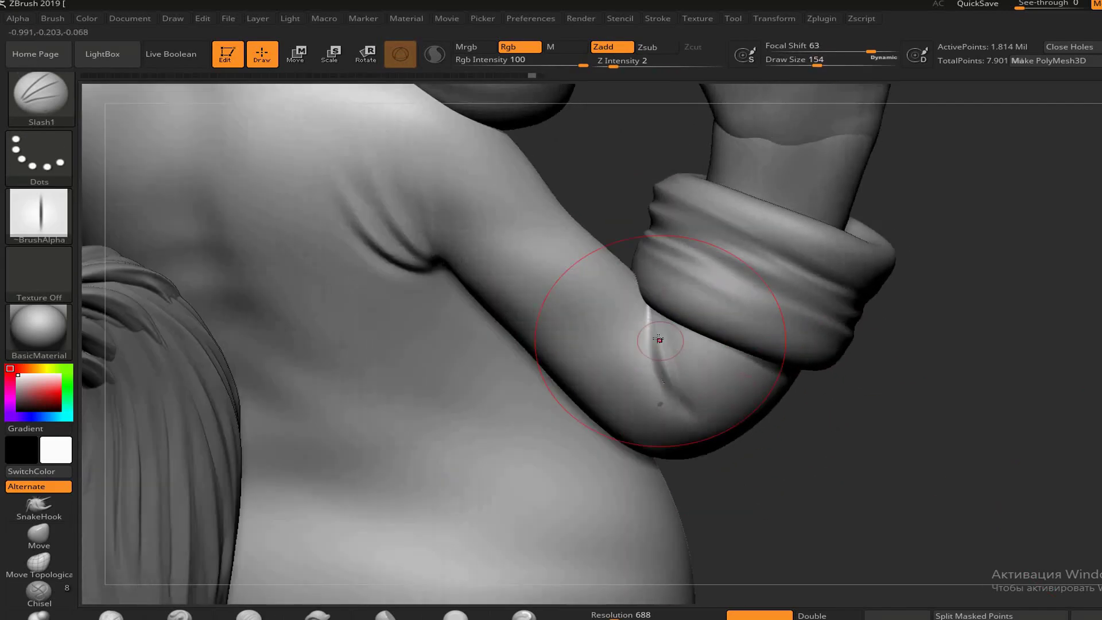
{"action": "mouse_move", "coordinate": [885, 431]}
{"action": "right_mouse_down"}
{"action": "mouse_move", "coordinate": [878, 467]}
{"action": "mouse_move", "coordinate": [878, 377]}
{"action": "mouse_move", "coordinate": [628, 219]}
{"action": "mouse_move", "coordinate": [549, 242]}
{"action": "mouse_move", "coordinate": [400, 435]}
{"action": "right_mouse_up"}
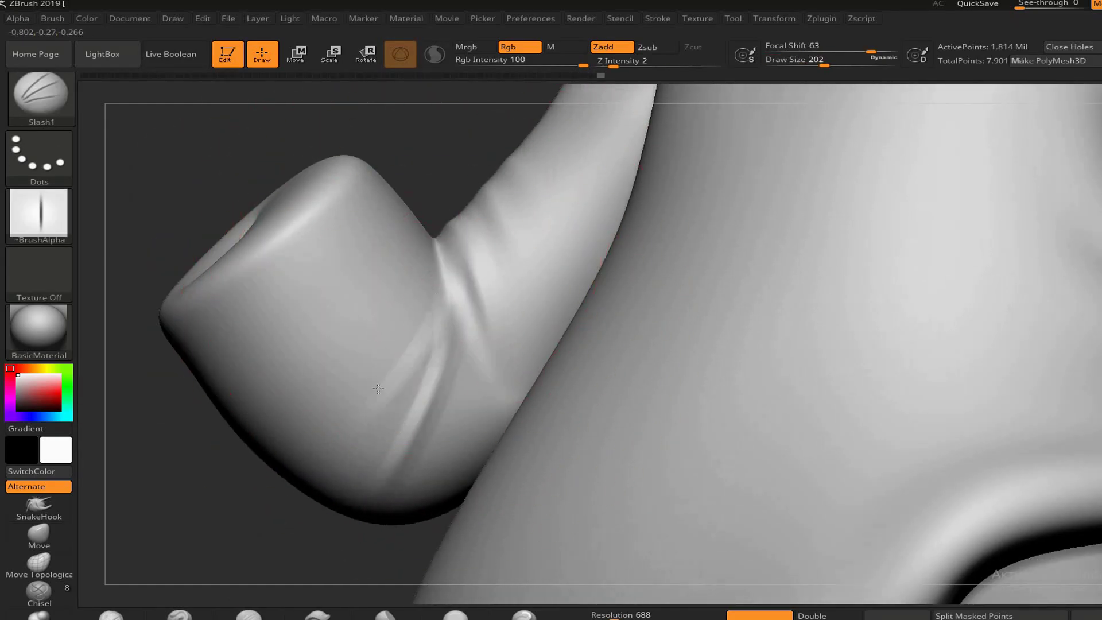
{"action": "right_click_drag", "start_coordinate": [378, 389], "coordinate": [443, 388]}
{"action": "mouse_move", "coordinate": [443, 297]}
{"action": "right_mouse_down"}
{"action": "mouse_move", "coordinate": [258, 423]}
{"action": "mouse_move", "coordinate": [491, 314]}
{"action": "mouse_move", "coordinate": [459, 341]}
{"action": "mouse_move", "coordinate": [229, 406]}
{"action": "mouse_move", "coordinate": [499, 327]}
{"action": "mouse_move", "coordinate": [482, 327]}
{"action": "mouse_move", "coordinate": [478, 380]}
{"action": "mouse_move", "coordinate": [617, 357]}
{"action": "right_mouse_up"}
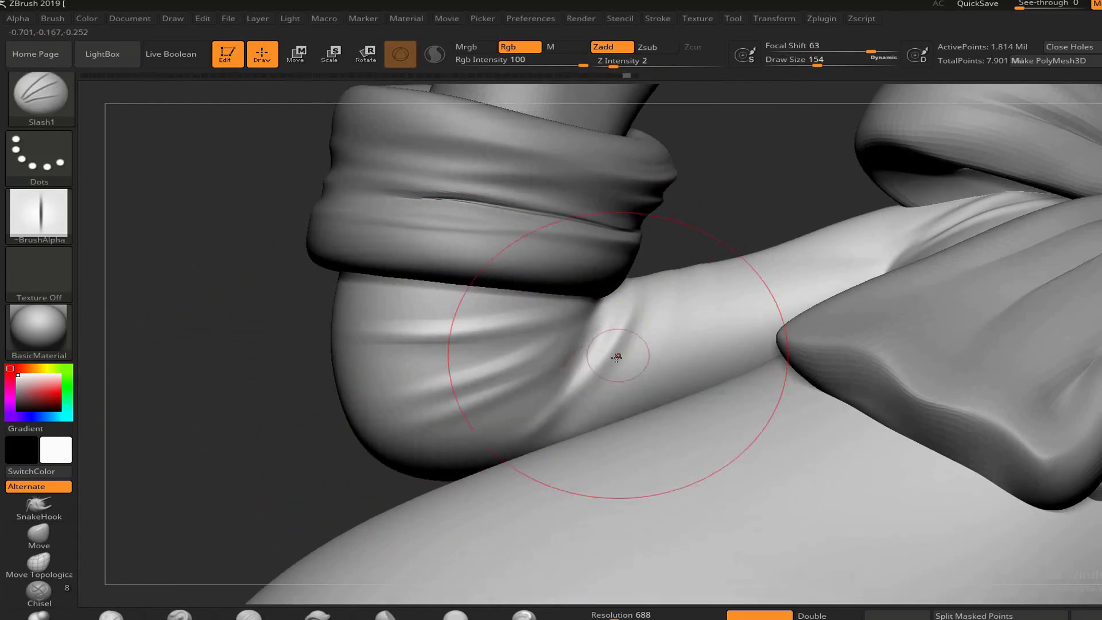
{"action": "mouse_move", "coordinate": [547, 342]}
{"action": "right_mouse_down"}
{"action": "mouse_move", "coordinate": [942, 376]}
{"action": "mouse_move", "coordinate": [650, 327]}
{"action": "mouse_move", "coordinate": [631, 459]}
{"action": "mouse_move", "coordinate": [773, 432]}
{"action": "right_mouse_up"}
Adjust the brush size while viewing the cuffed arm and torso cloth
{"action": "key", "text": "space"}
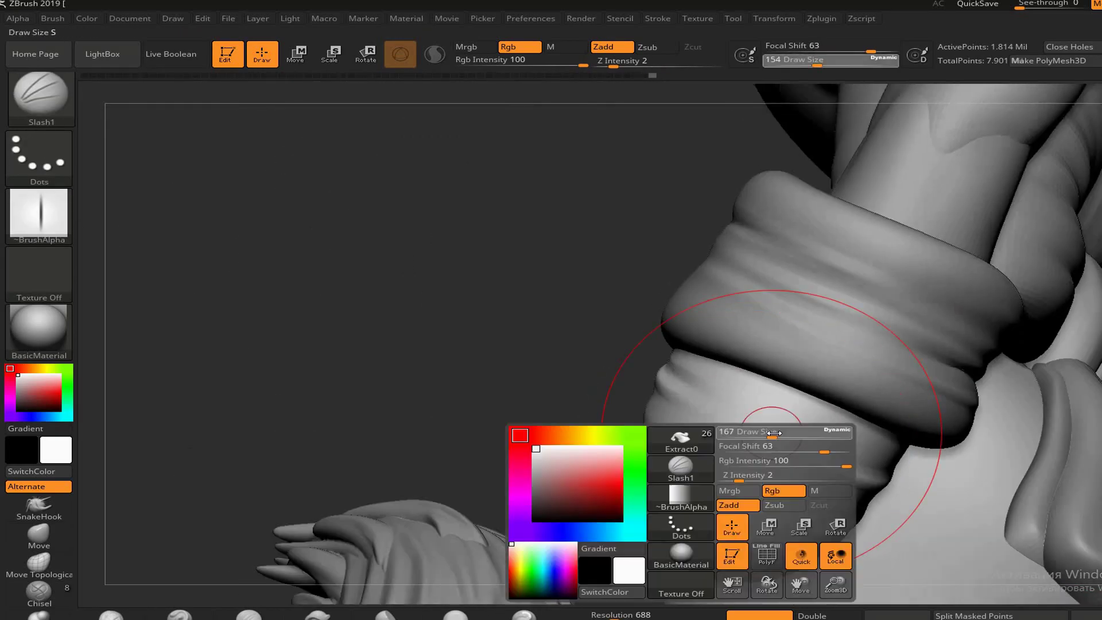
{"action": "mouse_move", "coordinate": [550, 465]}
{"action": "right_mouse_down"}
{"action": "mouse_move", "coordinate": [878, 373]}
{"action": "mouse_move", "coordinate": [700, 456]}
{"action": "right_mouse_up"}
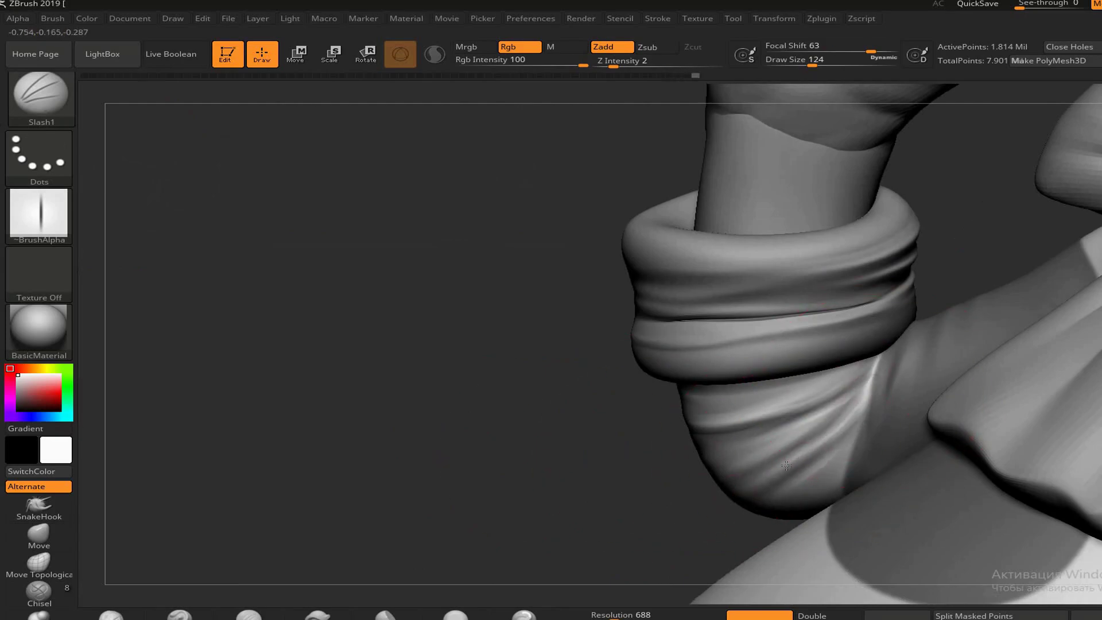
{"action": "mouse_move", "coordinate": [553, 492]}
{"action": "right_mouse_down"}
{"action": "mouse_move", "coordinate": [907, 464]}
{"action": "mouse_move", "coordinate": [597, 275]}
{"action": "mouse_move", "coordinate": [491, 233]}
{"action": "mouse_move", "coordinate": [540, 282]}
{"action": "mouse_move", "coordinate": [848, 369]}
{"action": "mouse_move", "coordinate": [640, 370]}
{"action": "mouse_move", "coordinate": [782, 387]}
{"action": "mouse_move", "coordinate": [579, 335]}
{"action": "right_mouse_up"}
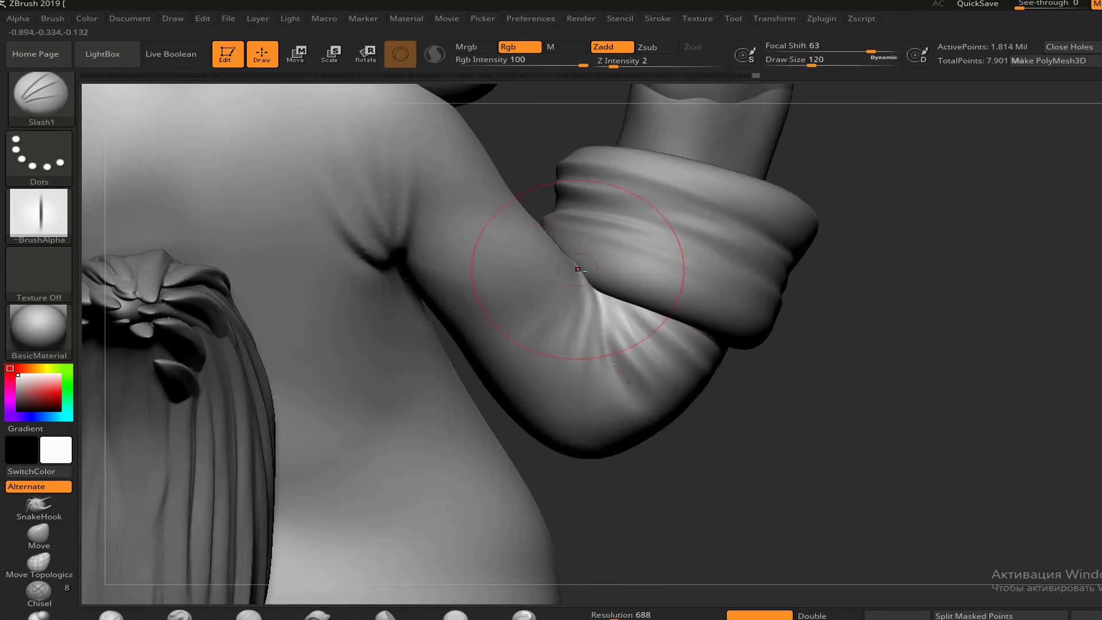
{"action": "mouse_move", "coordinate": [578, 267]}
{"action": "right_mouse_down"}
{"action": "mouse_move", "coordinate": [1098, 487]}
{"action": "mouse_move", "coordinate": [440, 306]}
{"action": "right_mouse_up"}
{"action": "right_click_drag", "start_coordinate": [505, 336], "coordinate": [525, 350]}
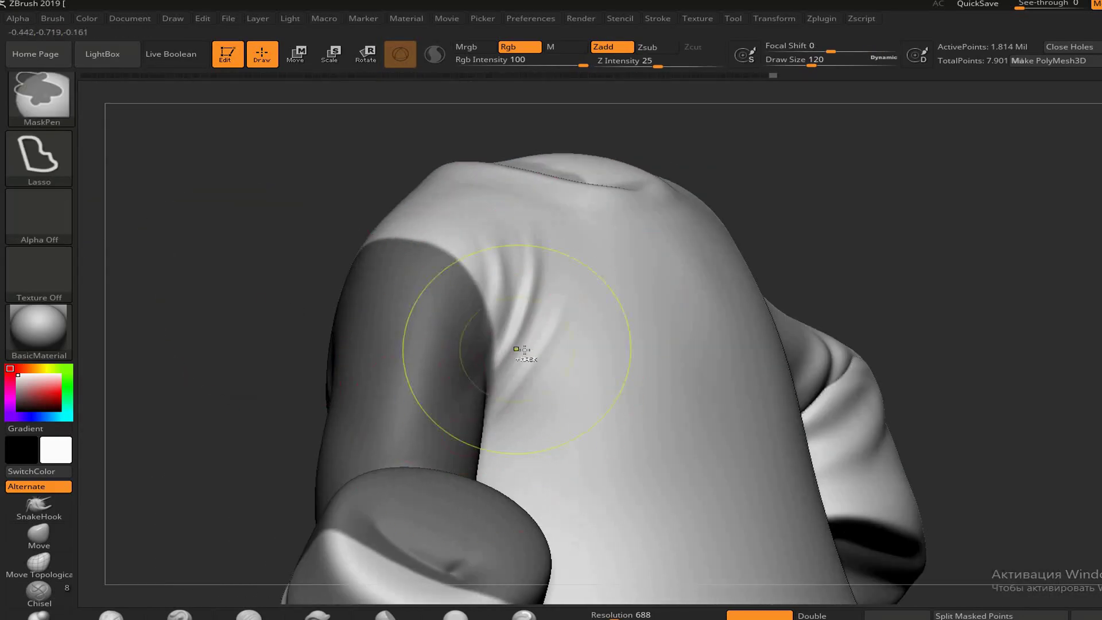
Shrink the brush and hide mesh, leaving a shirt torso section and sleeve opening visible
{"action": "right_click_drag", "start_coordinate": [463, 390], "coordinate": [550, 350]}
{"action": "key", "text": "space"}
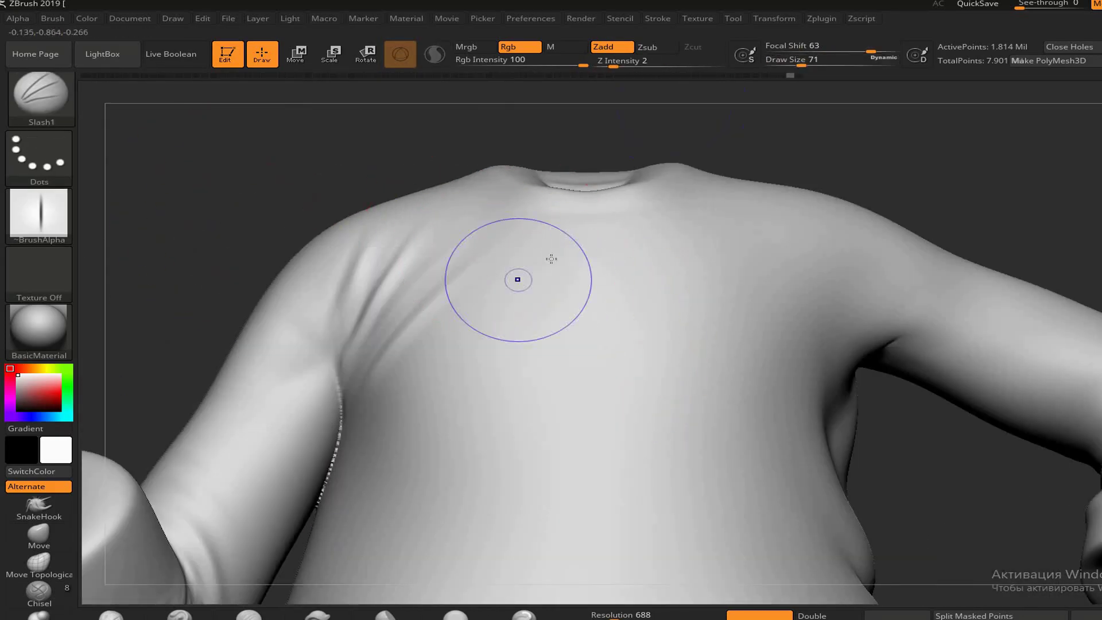
{"action": "right_click_drag", "start_coordinate": [551, 259], "coordinate": [551, 172], "text": "alt"}
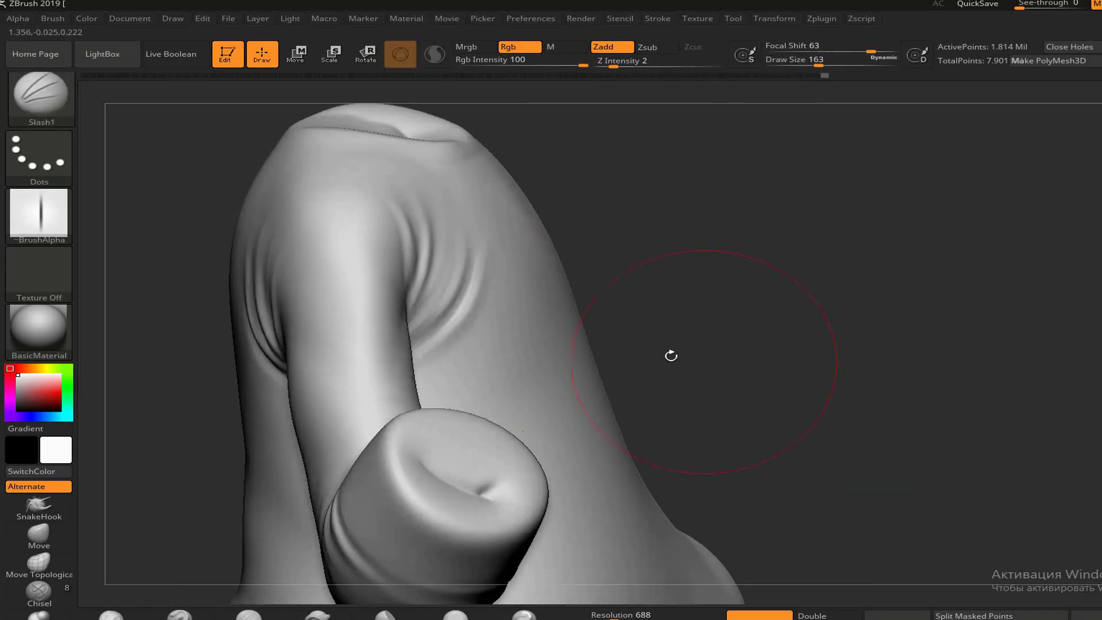
{"action": "mouse_move", "coordinate": [670, 356]}
{"action": "right_mouse_down"}
{"action": "mouse_move", "coordinate": [467, 320]}
{"action": "mouse_move", "coordinate": [836, 364]}
{"action": "mouse_move", "coordinate": [402, 347]}
{"action": "mouse_move", "coordinate": [402, 356]}
{"action": "mouse_move", "coordinate": [441, 338]}
{"action": "mouse_move", "coordinate": [818, 351]}
{"action": "right_mouse_up"}
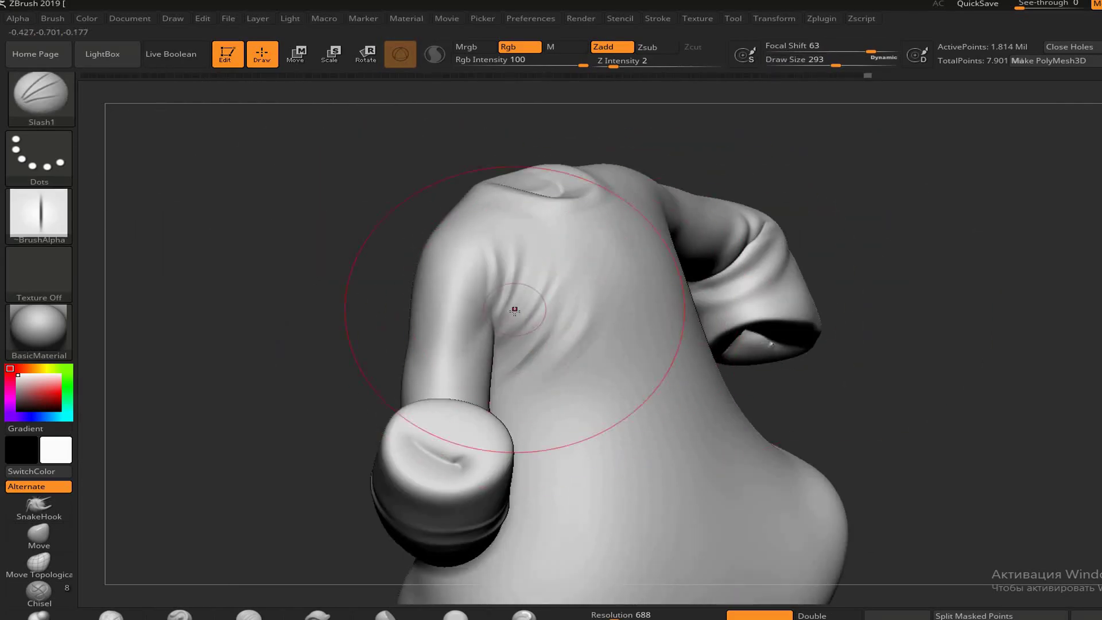
{"action": "mouse_move", "coordinate": [514, 310]}
{"action": "right_mouse_down"}
{"action": "mouse_move", "coordinate": [905, 364]}
{"action": "mouse_move", "coordinate": [631, 356]}
{"action": "mouse_move", "coordinate": [746, 367]}
{"action": "mouse_move", "coordinate": [501, 402]}
{"action": "mouse_move", "coordinate": [826, 464]}
{"action": "mouse_move", "coordinate": [788, 322]}
{"action": "right_mouse_up"}
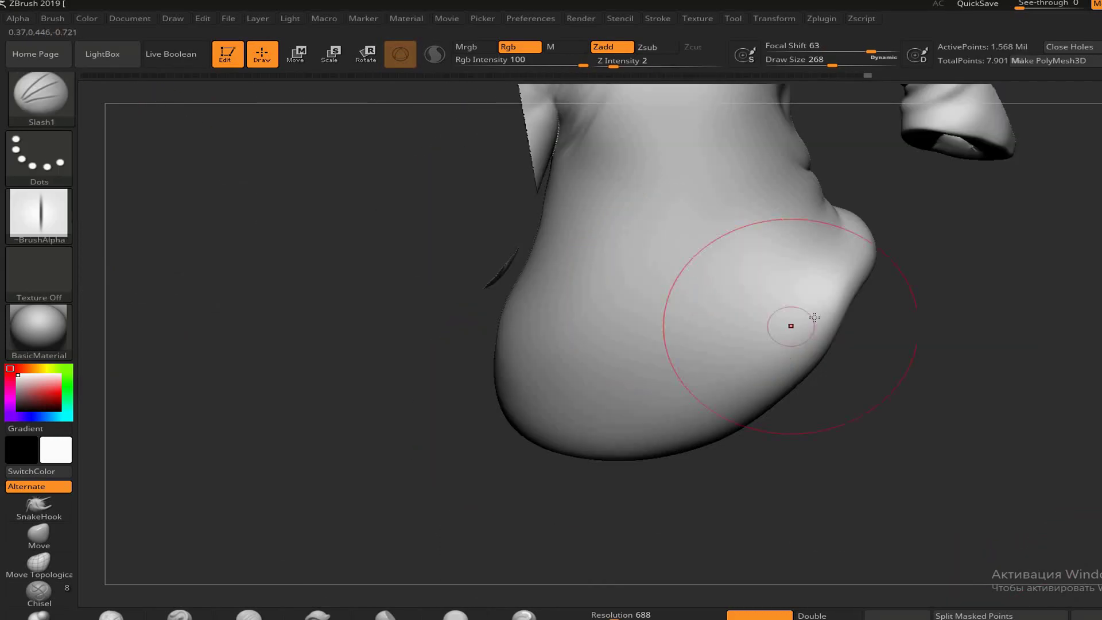
{"action": "left_click_drag", "start_coordinate": [787, 323], "coordinate": [517, 230], "text": "ctrl+shift"}
{"action": "mouse_move", "coordinate": [516, 229]}
{"action": "right_mouse_down"}
{"action": "mouse_move", "coordinate": [660, 310]}
{"action": "mouse_move", "coordinate": [573, 315]}
{"action": "mouse_move", "coordinate": [620, 344]}
{"action": "mouse_move", "coordinate": [630, 264]}
{"action": "mouse_move", "coordinate": [725, 315]}
{"action": "mouse_move", "coordinate": [877, 329]}
{"action": "mouse_move", "coordinate": [542, 414]}
{"action": "mouse_move", "coordinate": [867, 375]}
{"action": "right_mouse_up"}
Unhide everything, isolate the shirt, and hide all but the hip section for sculpting folds
{"action": "left_click", "coordinate": [878, 329], "text": "ctrl+shift"}
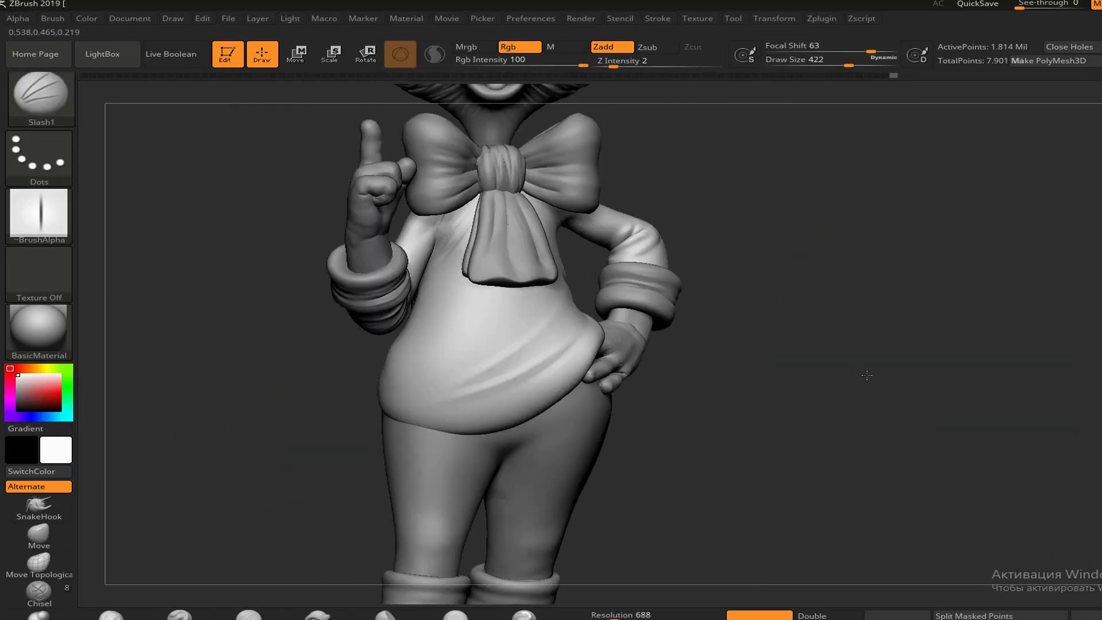
{"action": "mouse_move", "coordinate": [516, 352]}
{"action": "right_mouse_down"}
{"action": "mouse_move", "coordinate": [406, 295]}
{"action": "mouse_move", "coordinate": [417, 344]}
{"action": "mouse_move", "coordinate": [755, 398]}
{"action": "right_mouse_up"}
{"action": "left_click", "coordinate": [492, 321], "text": "ctrl+shift"}
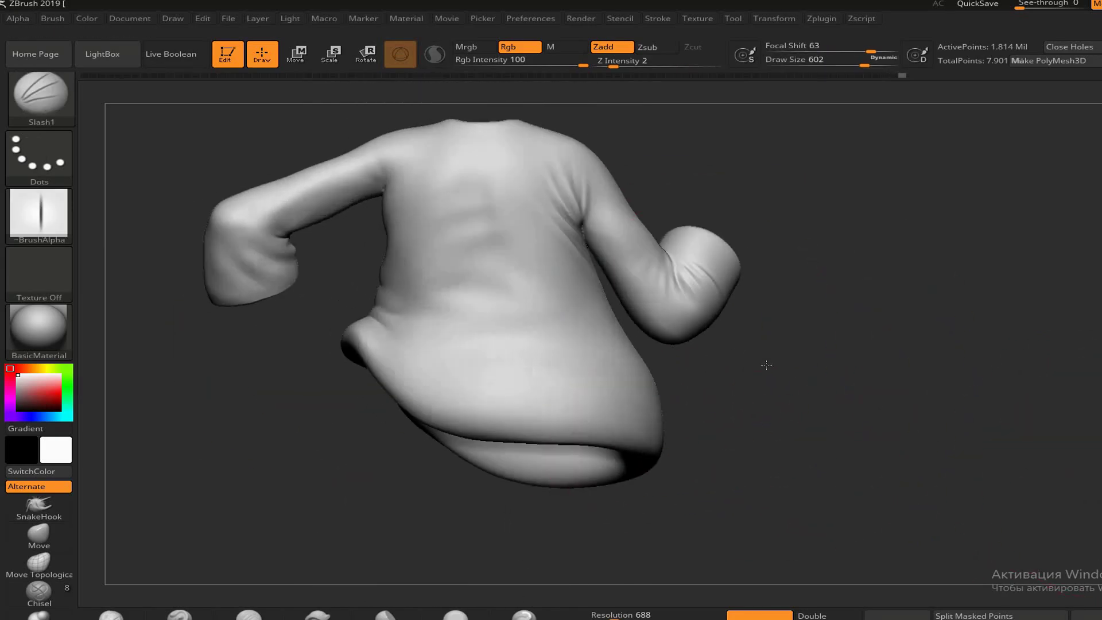
{"action": "left_click_drag", "start_coordinate": [379, 92], "coordinate": [415, 394], "text": "ctrl+shift"}
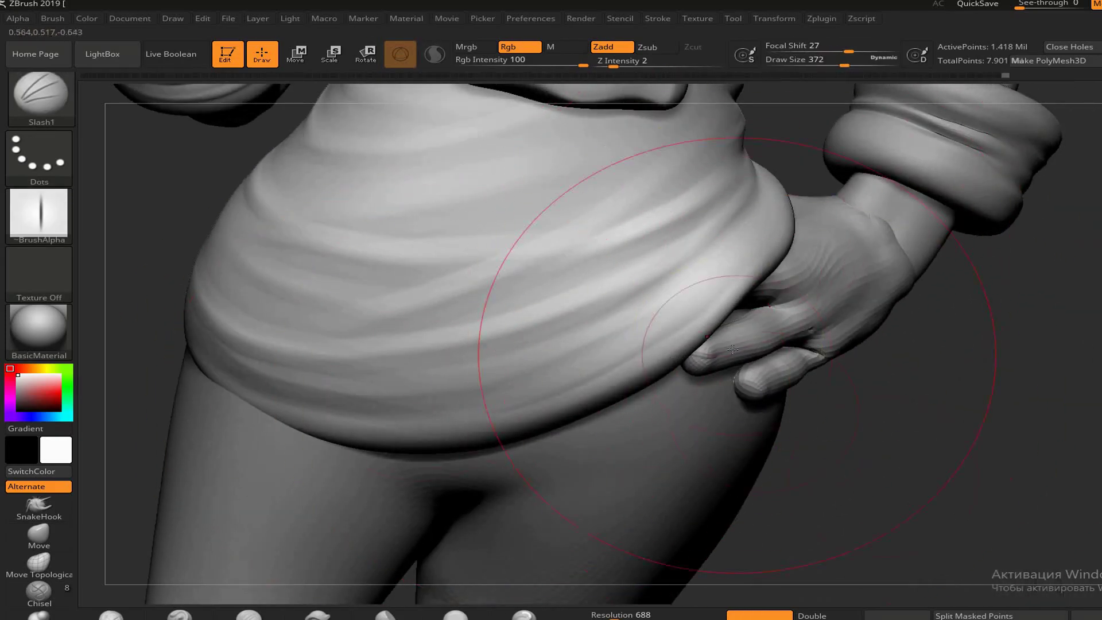
{"action": "right_click_drag", "start_coordinate": [733, 348], "coordinate": [549, 419]}
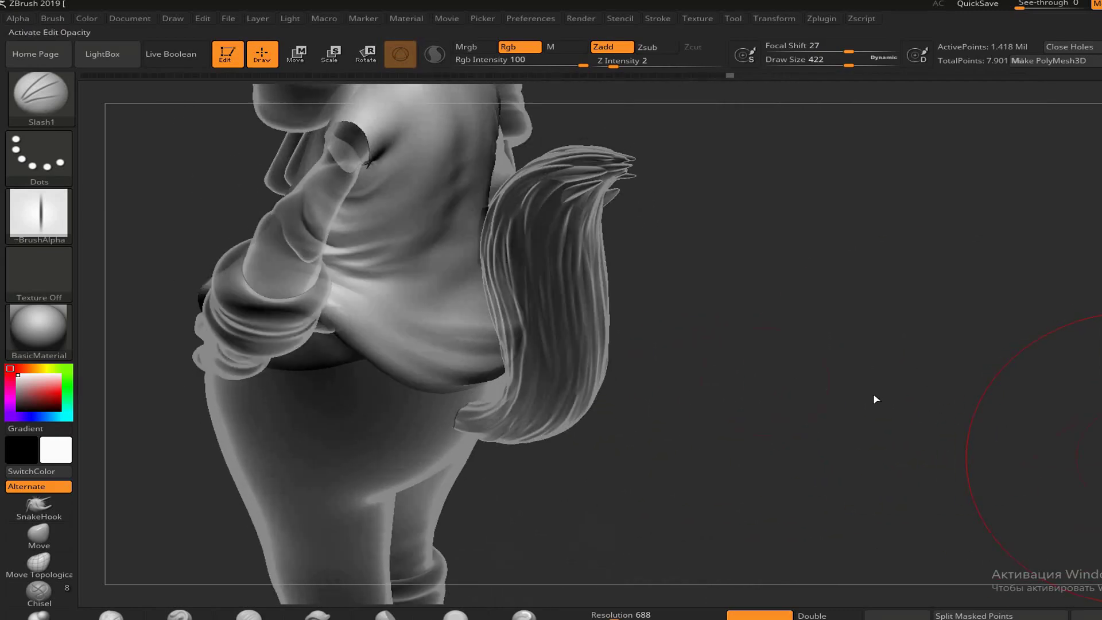
{"action": "left_click_drag", "start_coordinate": [875, 399], "coordinate": [962, 414]}
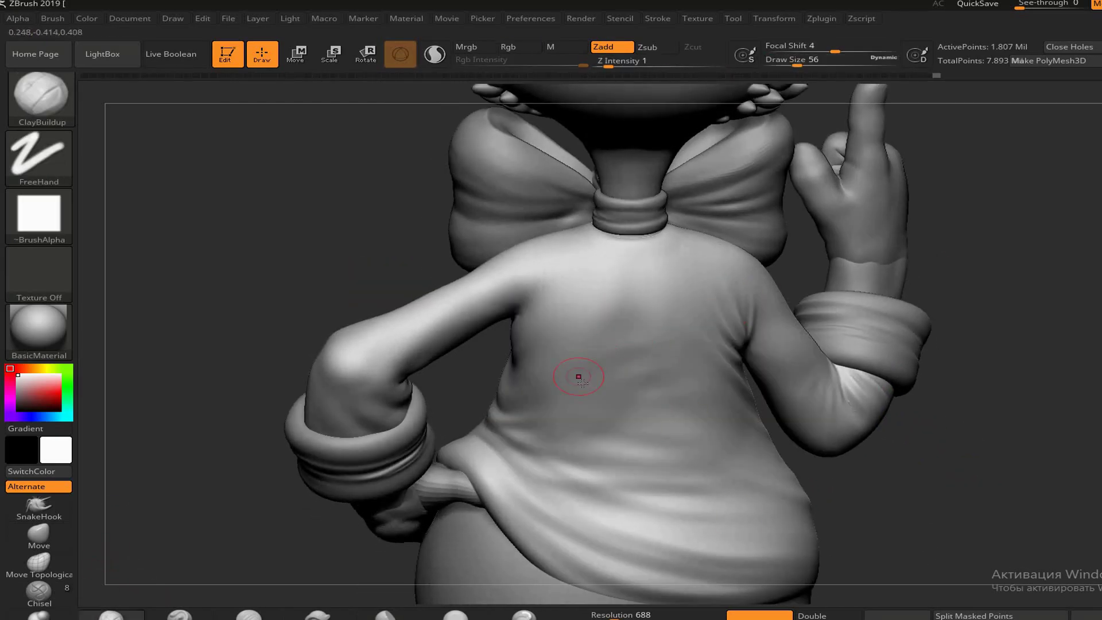
Adjust brush settings and orbit the shirt's back and hem to a front three-quarter view
{"action": "key", "text": "space"}
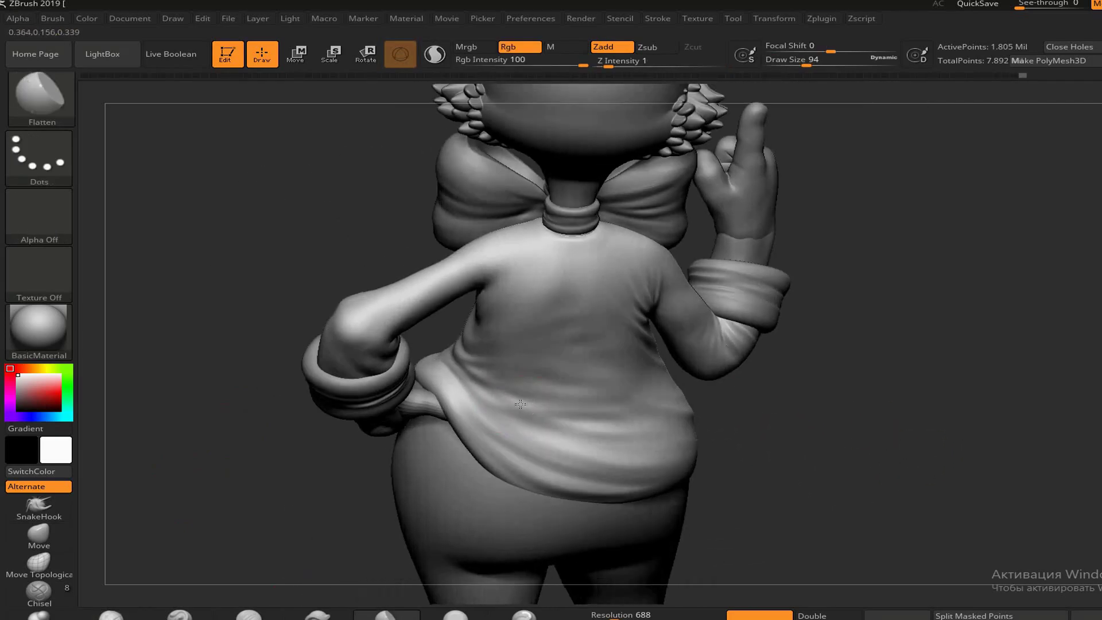
{"action": "left_click_drag", "start_coordinate": [520, 404], "coordinate": [837, 444]}
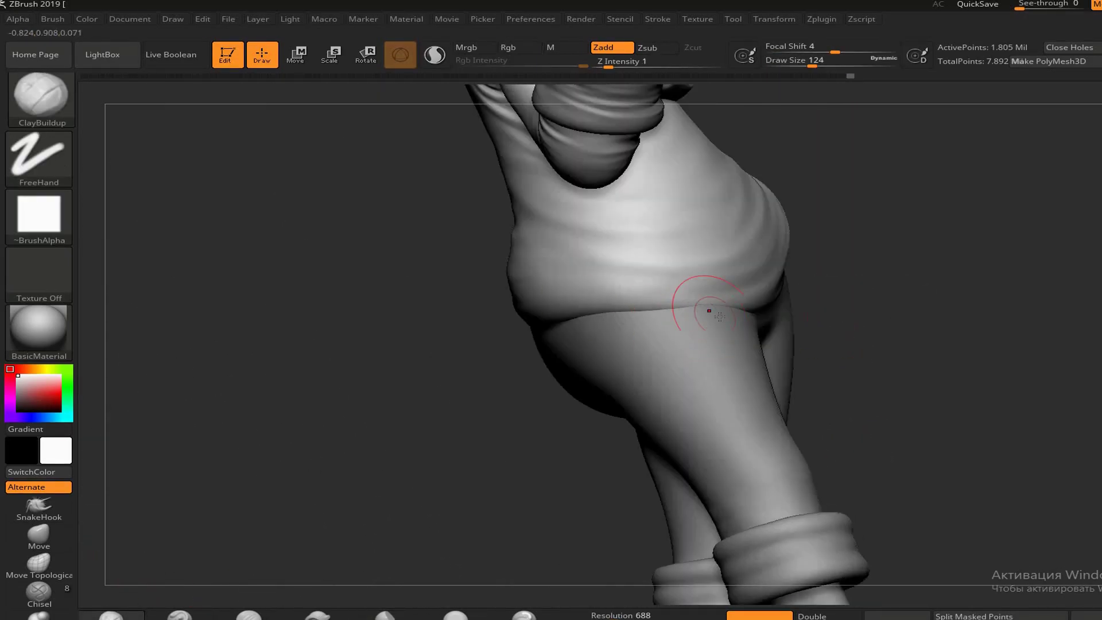
{"action": "mouse_move", "coordinate": [956, 448]}
{"action": "left_mouse_down"}
{"action": "mouse_move", "coordinate": [779, 482]}
{"action": "mouse_move", "coordinate": [824, 377]}
{"action": "mouse_move", "coordinate": [392, 395]}
{"action": "left_mouse_up"}
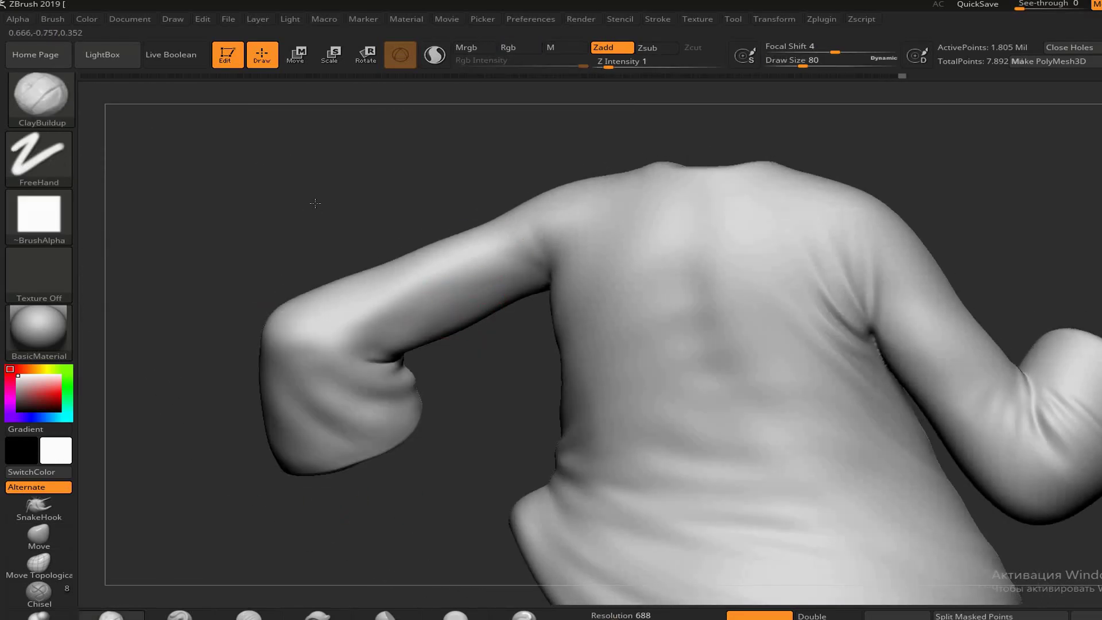
{"action": "mouse_move", "coordinate": [315, 202]}
{"action": "left_mouse_down"}
{"action": "mouse_move", "coordinate": [950, 410]}
{"action": "mouse_move", "coordinate": [967, 325]}
{"action": "mouse_move", "coordinate": [482, 389]}
{"action": "mouse_move", "coordinate": [767, 246]}
{"action": "left_mouse_up"}
Select the Slash1 crease brush, enlarge it, and frame the sleeve
{"action": "key", "text": "b"}
{"action": "key", "text": "s"}
{"action": "key", "text": "l"}
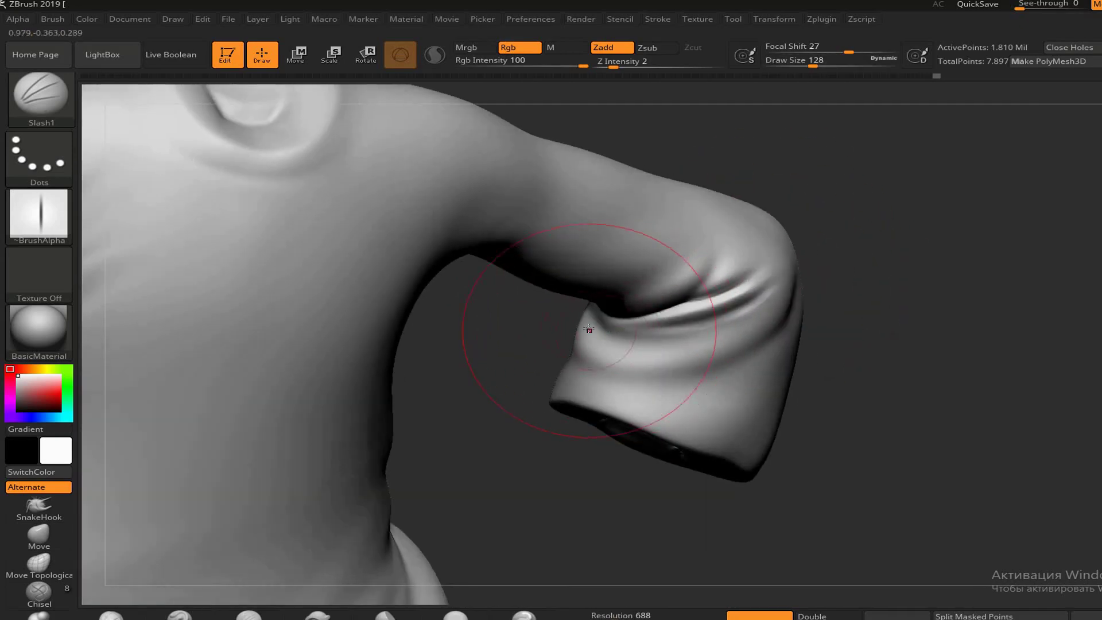
{"action": "left_click_drag", "start_coordinate": [815, 327], "coordinate": [847, 319]}
{"action": "left_click_drag", "start_coordinate": [589, 357], "coordinate": [909, 314]}
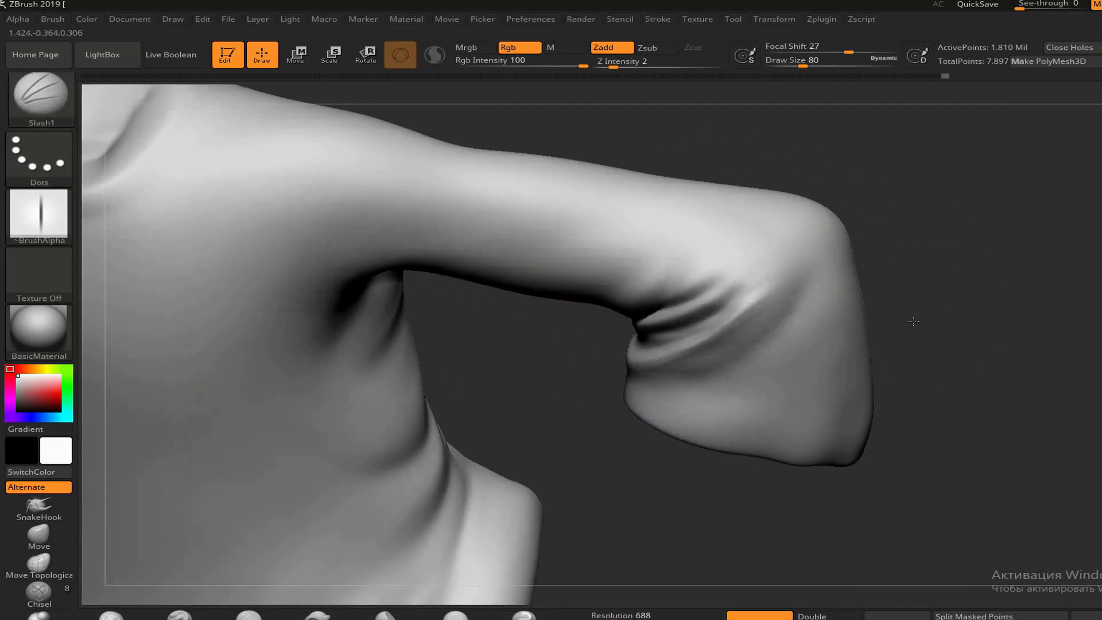
{"action": "mouse_move", "coordinate": [807, 298]}
{"action": "left_mouse_down"}
{"action": "mouse_move", "coordinate": [981, 292]}
{"action": "mouse_move", "coordinate": [471, 388]}
{"action": "mouse_move", "coordinate": [819, 342]}
{"action": "left_mouse_up"}
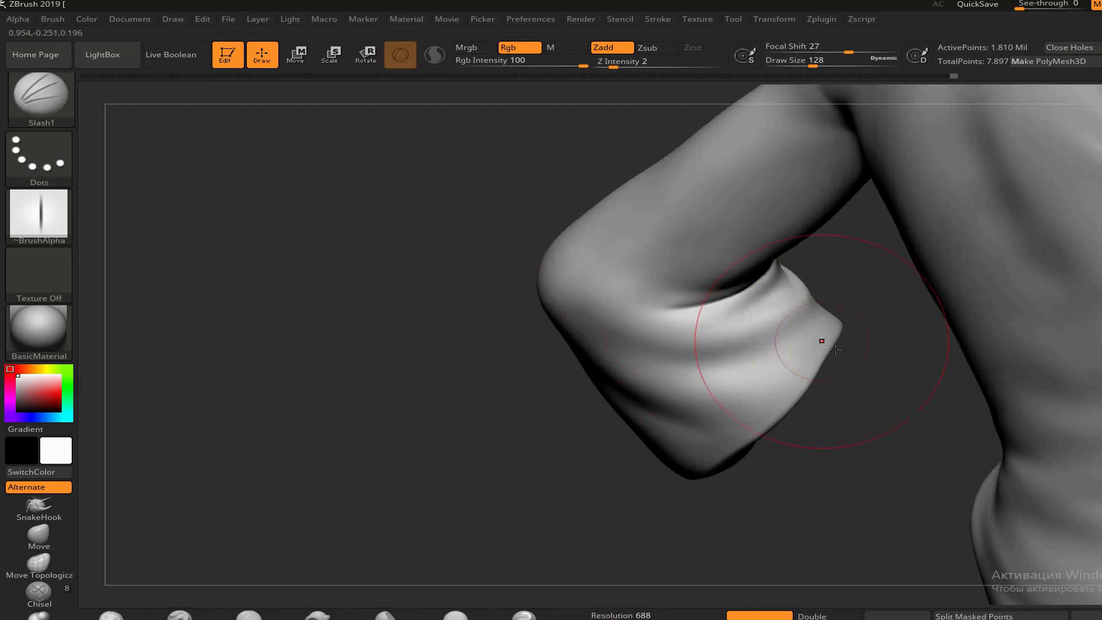
{"action": "key", "text": "space"}
{"action": "mouse_move", "coordinate": [517, 344]}
{"action": "left_mouse_down"}
{"action": "mouse_move", "coordinate": [659, 348]}
{"action": "mouse_move", "coordinate": [640, 345]}
{"action": "mouse_move", "coordinate": [811, 418]}
{"action": "mouse_move", "coordinate": [590, 283]}
{"action": "mouse_move", "coordinate": [742, 283]}
{"action": "mouse_move", "coordinate": [491, 339]}
{"action": "mouse_move", "coordinate": [879, 354]}
{"action": "mouse_move", "coordinate": [803, 327]}
{"action": "left_mouse_up"}
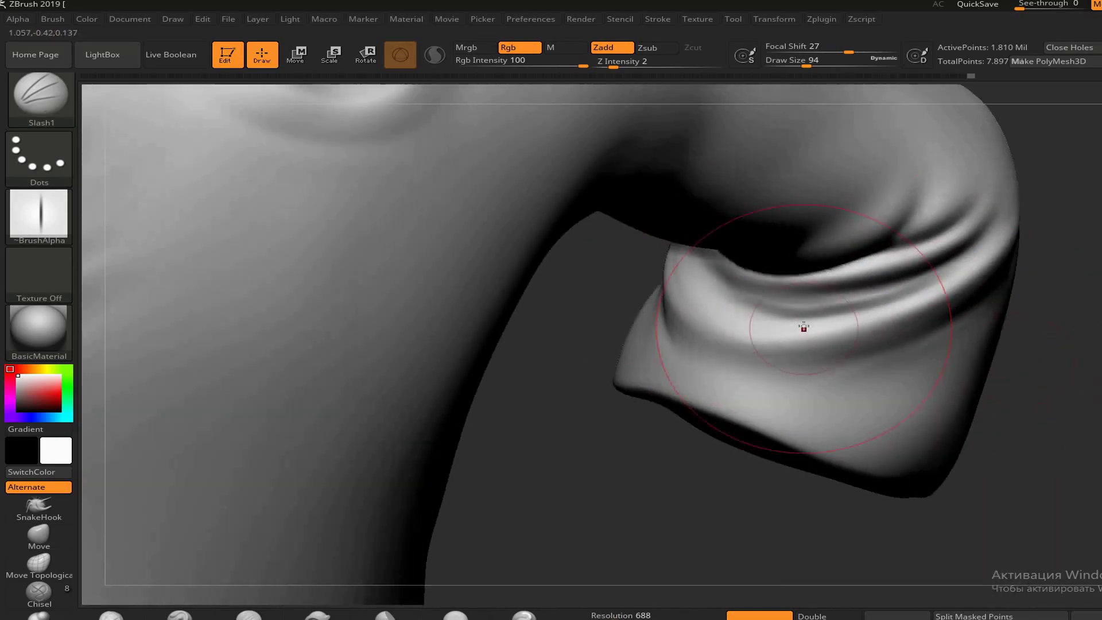
{"action": "left_click_drag", "start_coordinate": [734, 298], "coordinate": [927, 325]}
Set the brush size to 62 and carve Slash1 creases across the elbow
{"action": "key", "text": "space"}
{"action": "left_click_drag", "start_coordinate": [843, 315], "coordinate": [827, 315]}
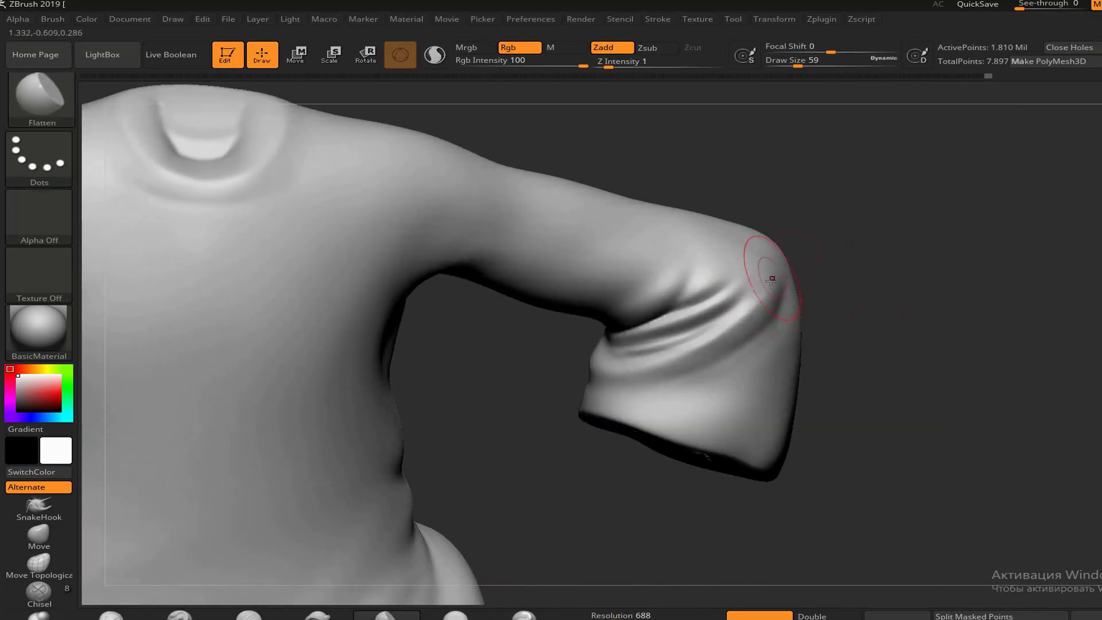
{"action": "mouse_move", "coordinate": [772, 279]}
{"action": "left_mouse_down"}
{"action": "mouse_move", "coordinate": [841, 374]}
{"action": "mouse_move", "coordinate": [861, 345]}
{"action": "mouse_move", "coordinate": [914, 315]}
{"action": "mouse_move", "coordinate": [699, 345]}
{"action": "left_mouse_up"}
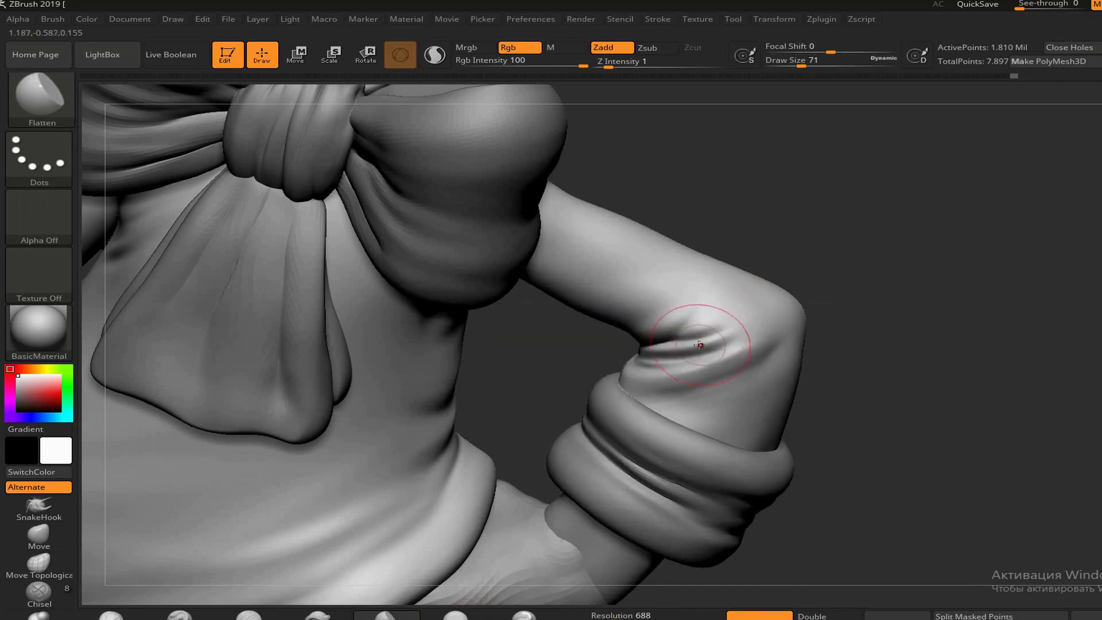
{"action": "left_click_drag", "start_coordinate": [920, 327], "coordinate": [786, 344]}
{"action": "key", "text": "b"}
{"action": "left_click", "coordinate": [627, 370]}
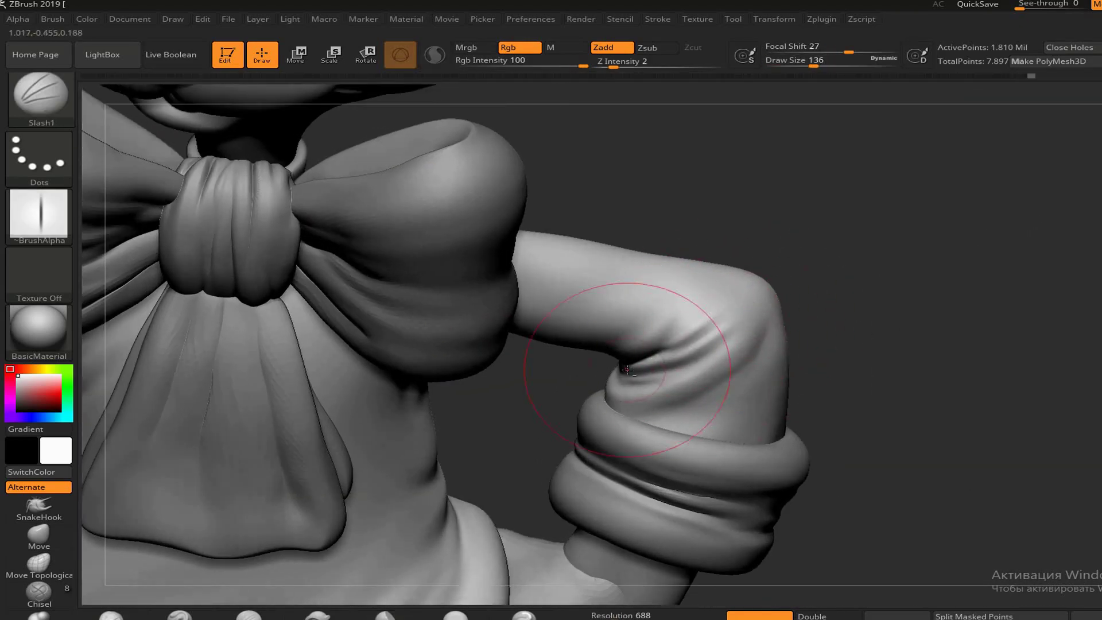
{"action": "mouse_move", "coordinate": [627, 369]}
{"action": "left_mouse_down"}
{"action": "mouse_move", "coordinate": [688, 321]}
{"action": "mouse_move", "coordinate": [782, 283]}
{"action": "mouse_move", "coordinate": [568, 251]}
{"action": "mouse_move", "coordinate": [630, 260]}
{"action": "left_mouse_up"}
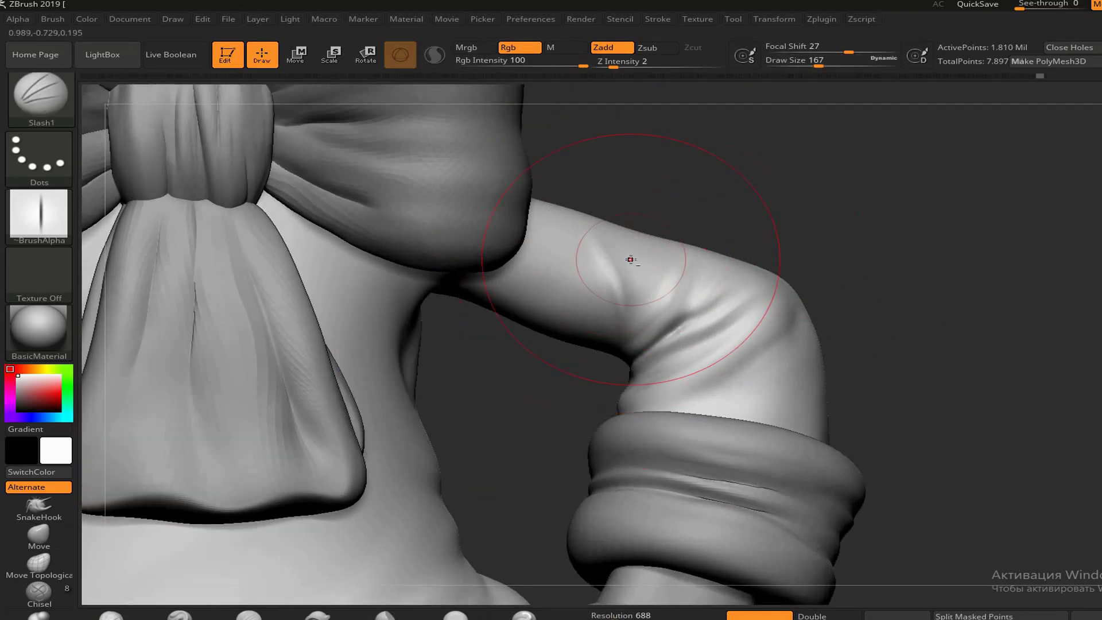
{"action": "mouse_move", "coordinate": [615, 319]}
{"action": "left_mouse_down"}
{"action": "mouse_move", "coordinate": [607, 228]}
{"action": "mouse_move", "coordinate": [702, 305]}
{"action": "left_mouse_up"}
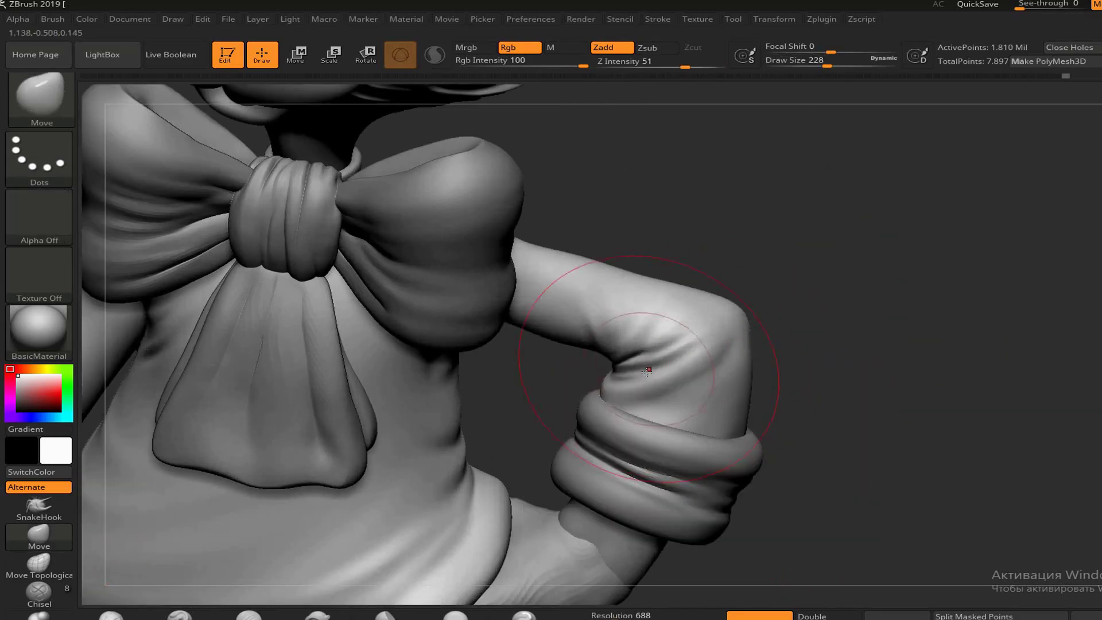
{"action": "mouse_move", "coordinate": [647, 371]}
{"action": "left_mouse_down"}
{"action": "mouse_move", "coordinate": [660, 283]}
{"action": "mouse_move", "coordinate": [797, 285]}
{"action": "left_mouse_up"}
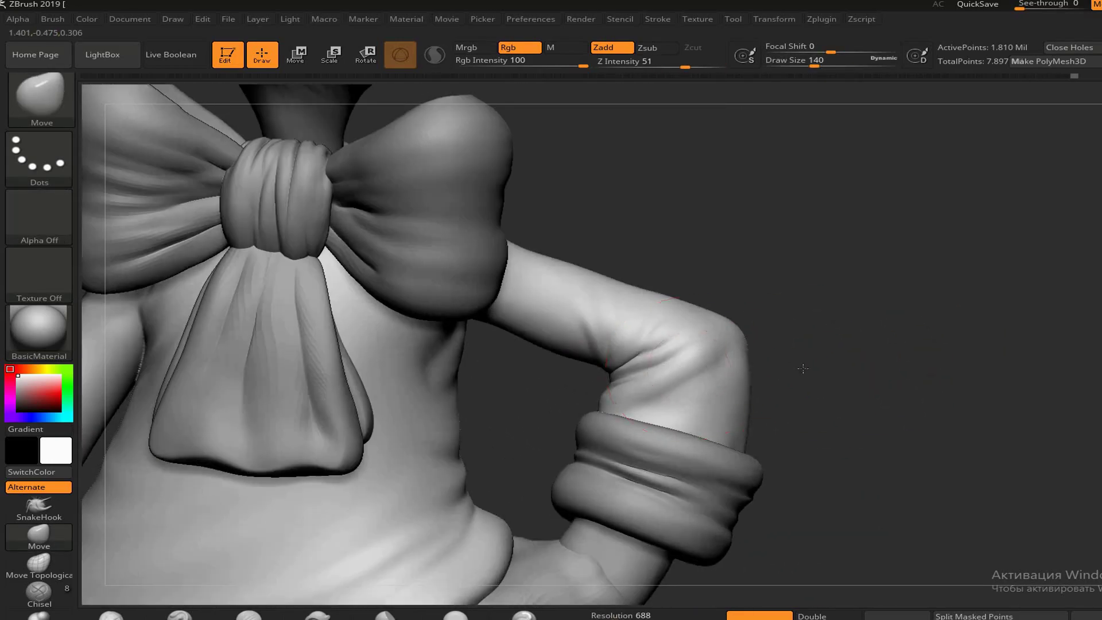
Smooth the elbow folds and view the character from behind
{"action": "key", "text": "shift"}
{"action": "left_click_drag", "start_coordinate": [801, 415], "coordinate": [865, 516]}
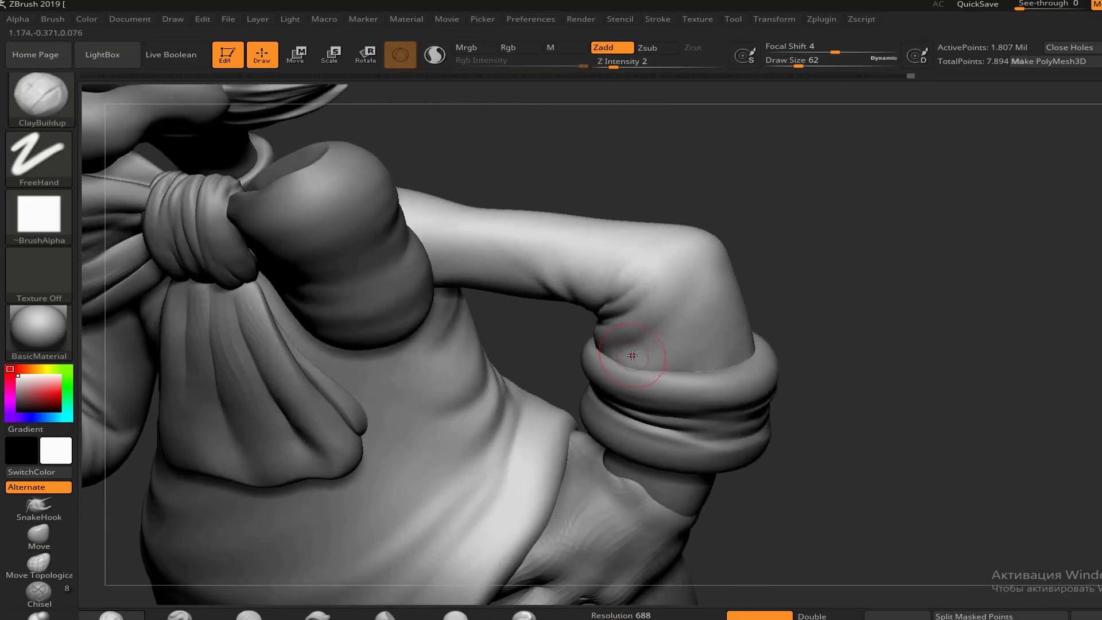
{"action": "mouse_move", "coordinate": [632, 356]}
{"action": "left_mouse_down"}
{"action": "mouse_move", "coordinate": [376, 402]}
{"action": "mouse_move", "coordinate": [775, 389]}
{"action": "mouse_move", "coordinate": [524, 416]}
{"action": "mouse_move", "coordinate": [654, 414]}
{"action": "mouse_move", "coordinate": [676, 344]}
{"action": "mouse_move", "coordinate": [893, 346]}
{"action": "left_mouse_up"}
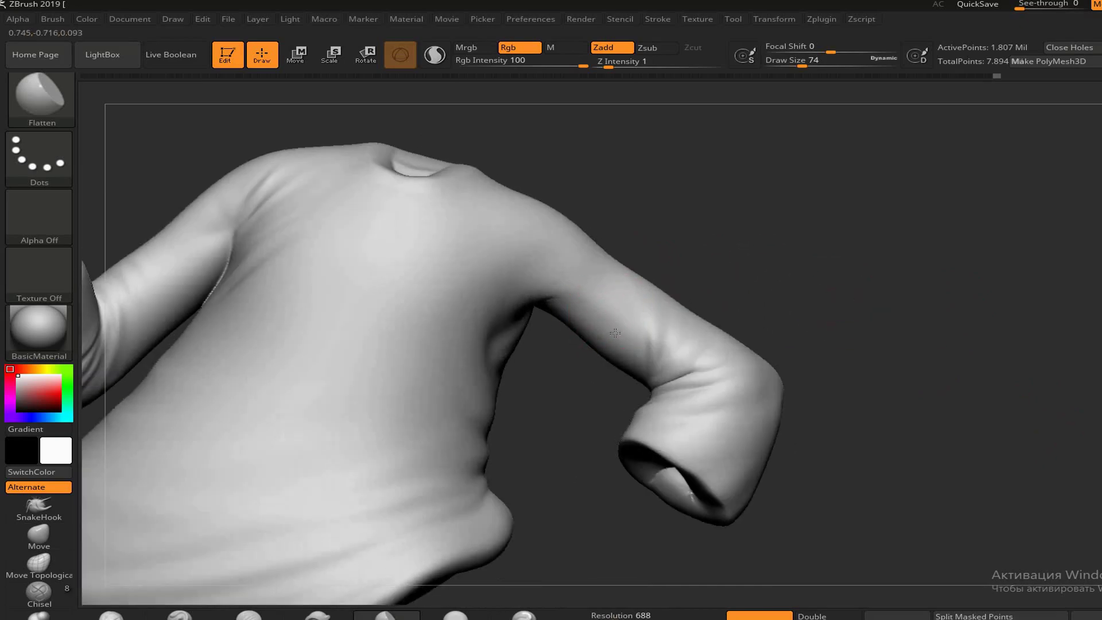
Carve additional Slash1 creases along the sleeves, collar and shoulder, then begin masking the shirt
{"action": "mouse_move", "coordinate": [615, 333]}
{"action": "left_mouse_down"}
{"action": "mouse_move", "coordinate": [553, 386]}
{"action": "mouse_move", "coordinate": [856, 337]}
{"action": "mouse_move", "coordinate": [579, 343]}
{"action": "left_mouse_up"}
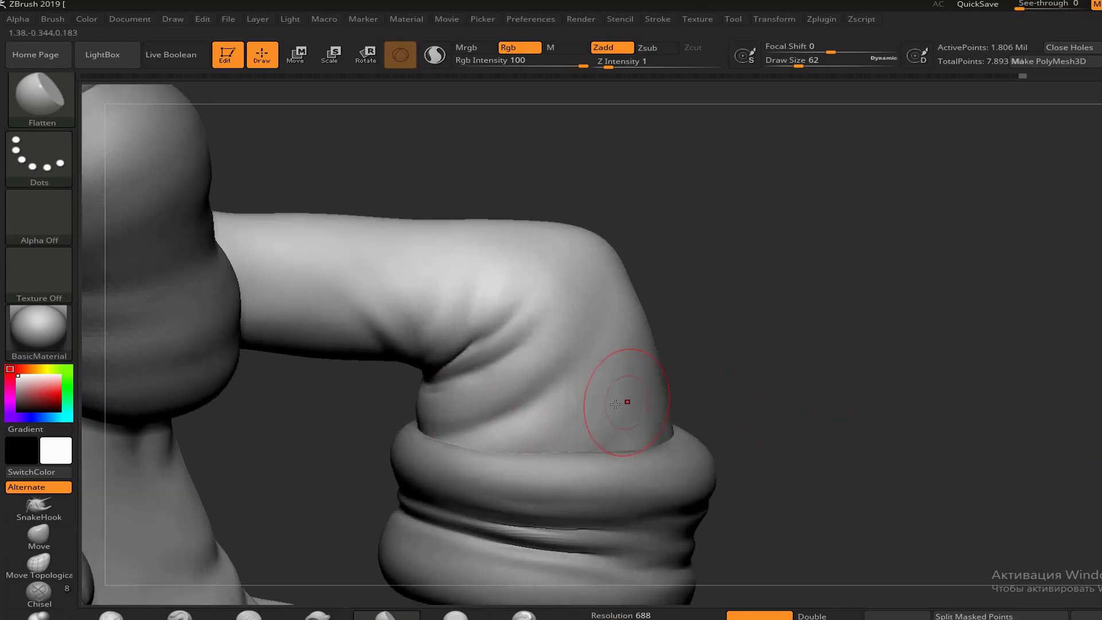
{"action": "mouse_move", "coordinate": [691, 405]}
{"action": "left_mouse_down", "text": "alt"}
{"action": "mouse_move", "coordinate": [859, 373]}
{"action": "mouse_move", "coordinate": [647, 258]}
{"action": "left_mouse_up", "text": "alt"}
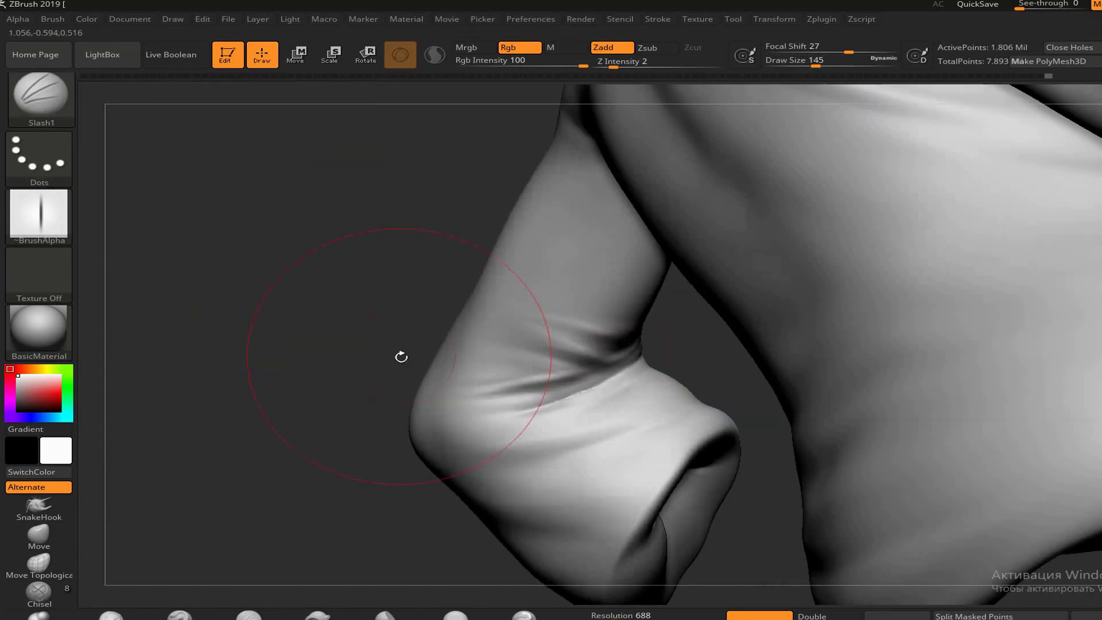
{"action": "left_click_drag", "start_coordinate": [401, 357], "coordinate": [352, 219]}
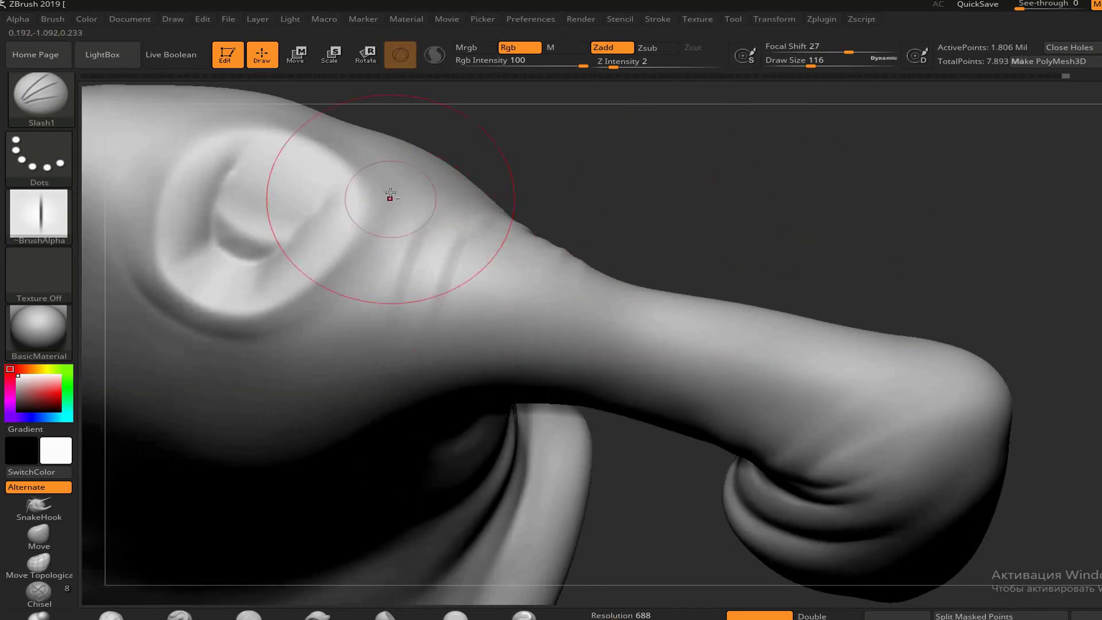
{"action": "right_click_drag", "start_coordinate": [391, 195], "coordinate": [394, 265]}
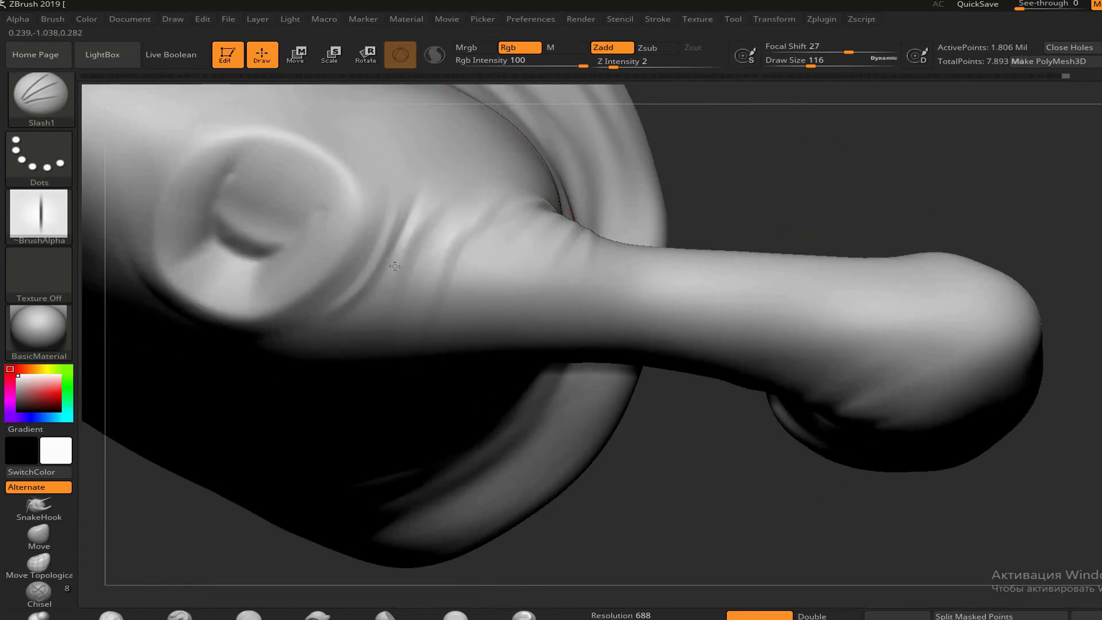
{"action": "right_click_drag", "start_coordinate": [748, 174], "coordinate": [413, 295]}
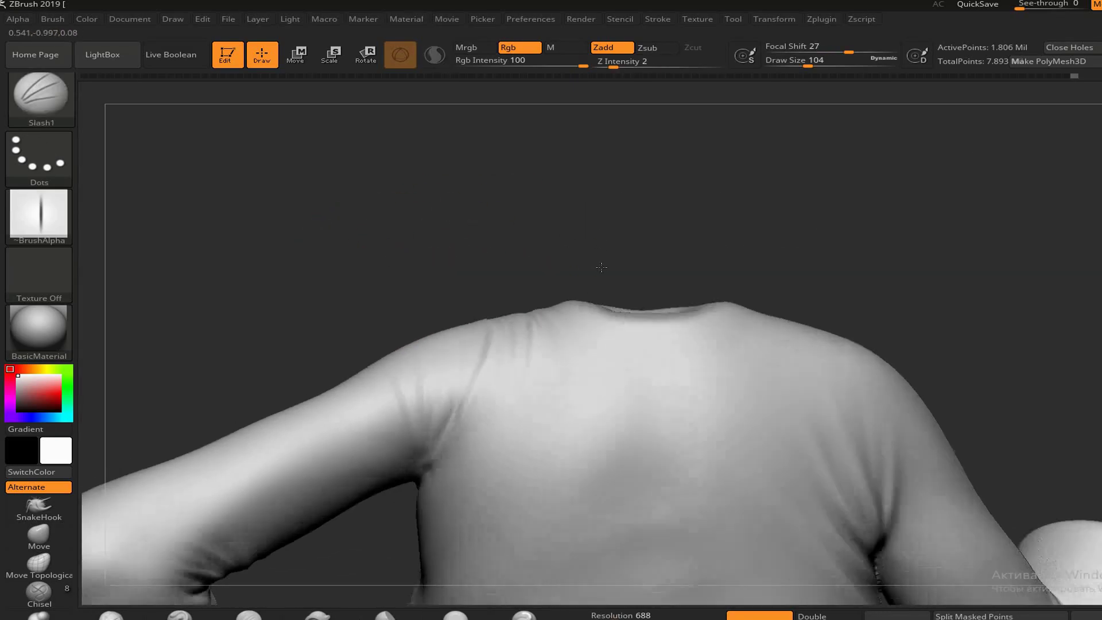
{"action": "left_click_drag", "start_coordinate": [601, 266], "coordinate": [333, 482]}
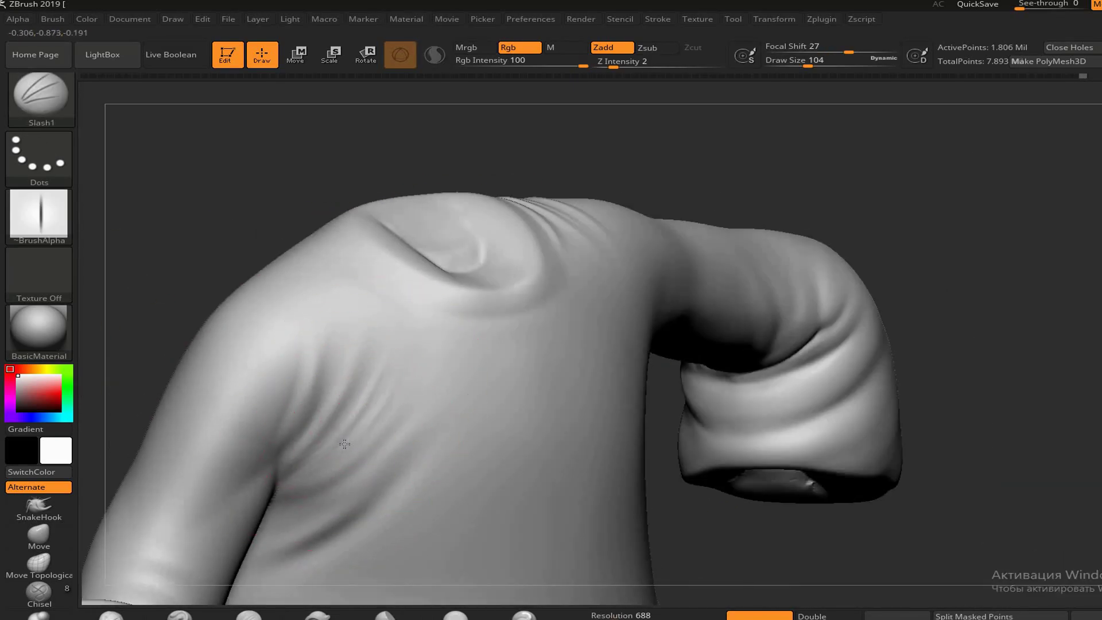
{"action": "right_click_drag", "start_coordinate": [344, 444], "coordinate": [355, 400]}
{"action": "key", "text": "ctrl"}
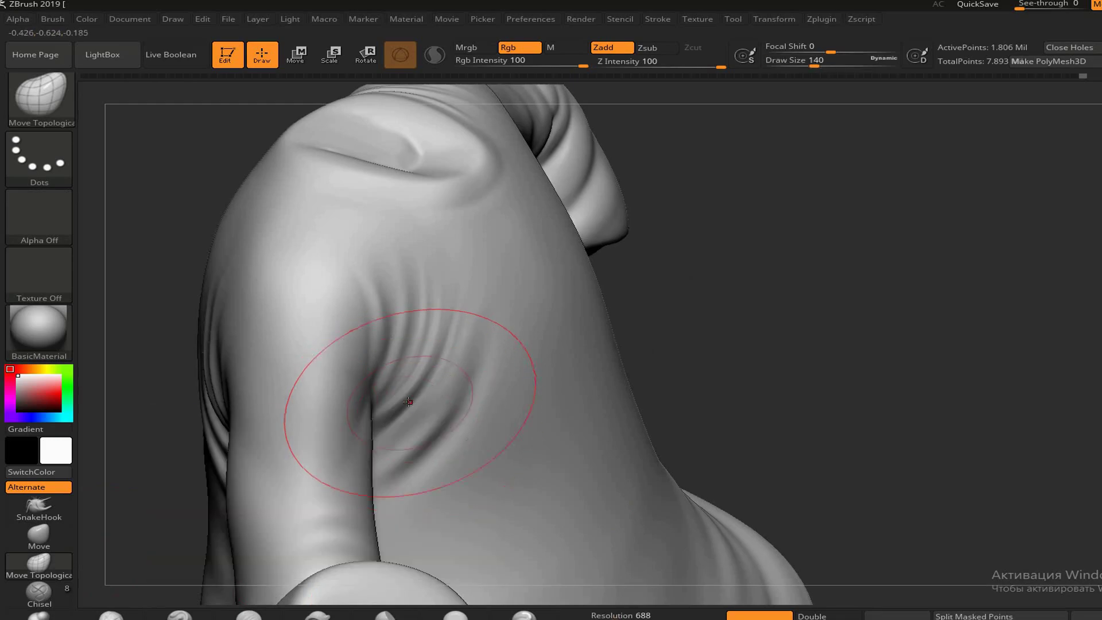
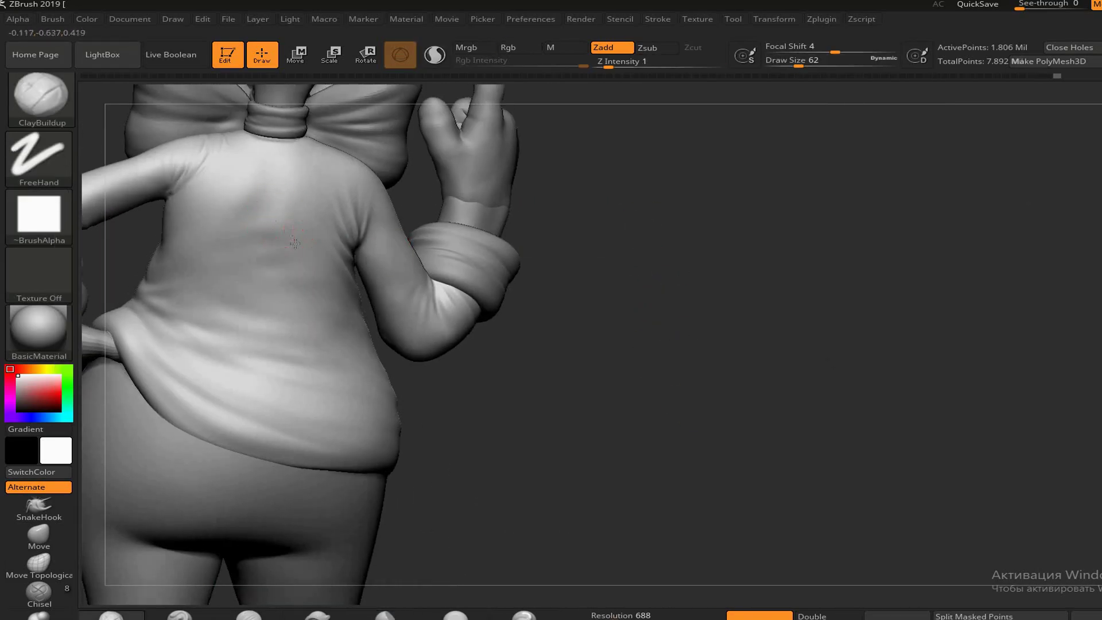
Sculpt soft folds across the sweater back and into the elbow crease of the bent sleeve
{"action": "right_click_drag", "start_coordinate": [265, 273], "coordinate": [578, 322]}
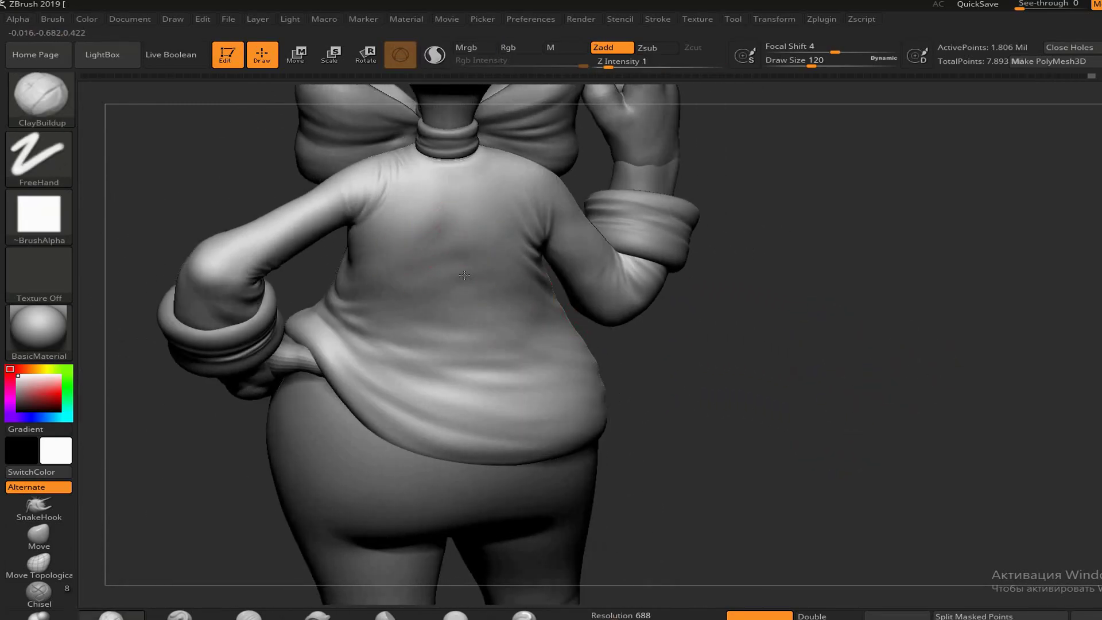
{"action": "right_click_drag", "start_coordinate": [459, 270], "coordinate": [552, 276]}
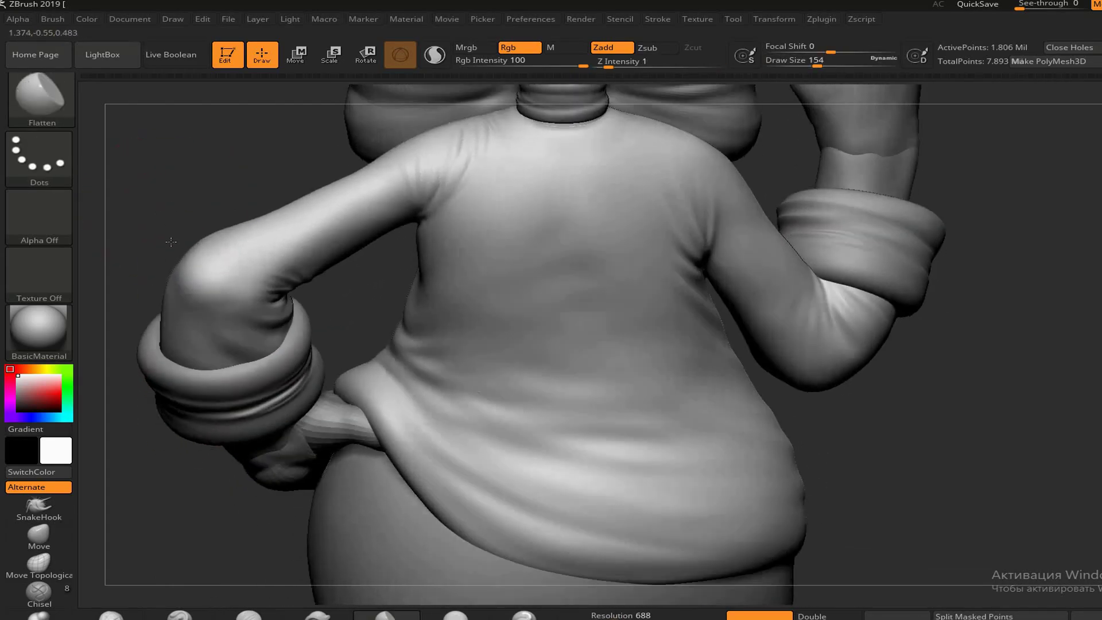
{"action": "mouse_move", "coordinate": [373, 294]}
{"action": "left_mouse_down", "text": "alt"}
{"action": "mouse_move", "coordinate": [498, 192]}
{"action": "mouse_move", "coordinate": [755, 338]}
{"action": "left_mouse_up", "text": "alt"}
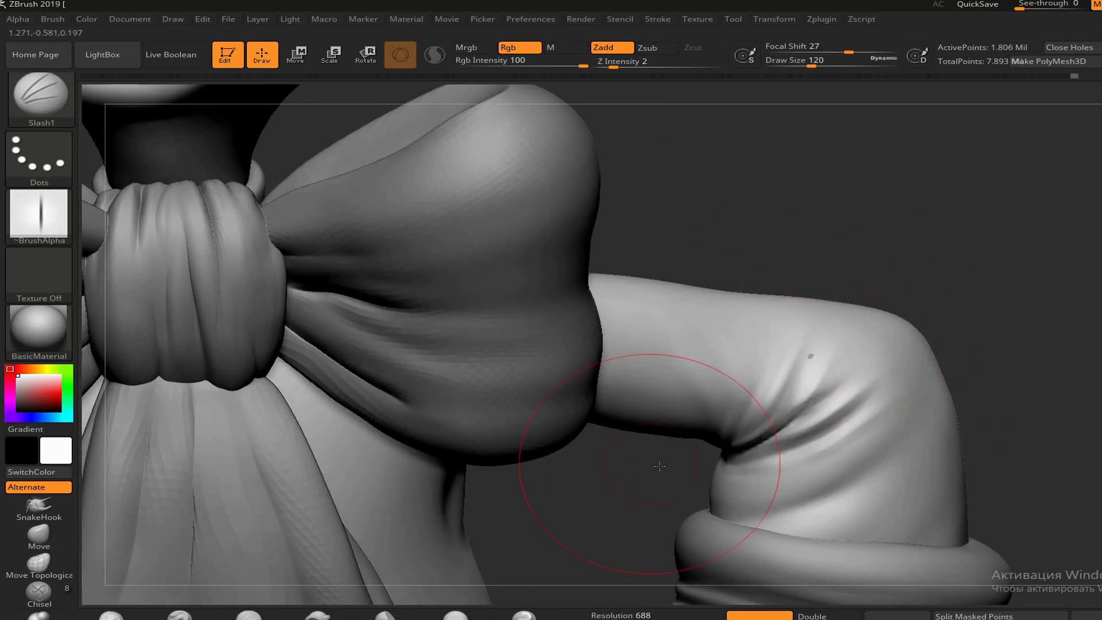
{"action": "left_click_drag", "start_coordinate": [659, 466], "coordinate": [684, 457]}
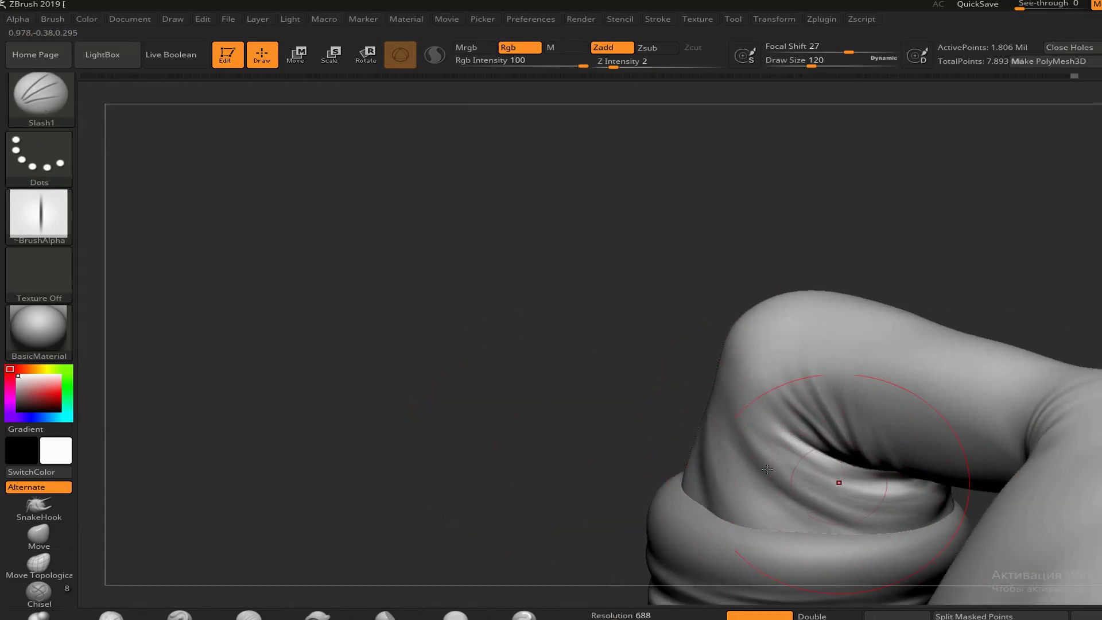
{"action": "mouse_move", "coordinate": [767, 468]}
{"action": "left_mouse_down"}
{"action": "mouse_move", "coordinate": [533, 405]}
{"action": "mouse_move", "coordinate": [756, 457]}
{"action": "mouse_move", "coordinate": [852, 404]}
{"action": "left_mouse_up"}
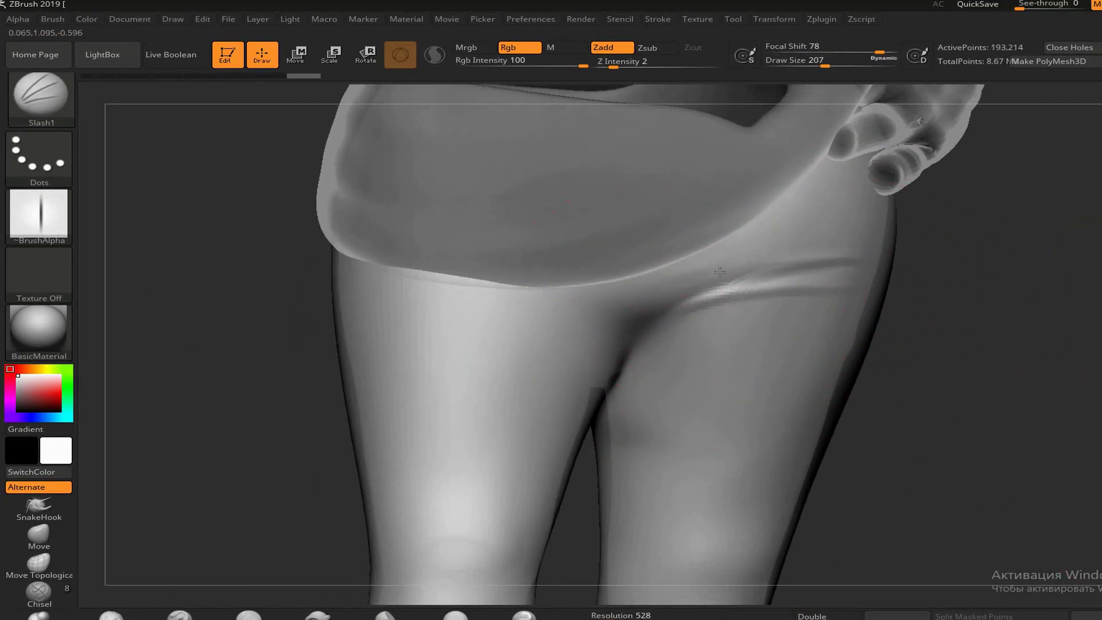
Carve hip, thigh and crotch creases into the pants, then isolate the pant-cuff piece
{"action": "mouse_move", "coordinate": [720, 272]}
{"action": "right_mouse_down"}
{"action": "mouse_move", "coordinate": [988, 393]}
{"action": "mouse_move", "coordinate": [713, 295]}
{"action": "mouse_move", "coordinate": [1041, 254]}
{"action": "mouse_move", "coordinate": [810, 247]}
{"action": "right_mouse_up"}
{"action": "mouse_move", "coordinate": [856, 362]}
{"action": "right_mouse_down"}
{"action": "mouse_move", "coordinate": [947, 386]}
{"action": "mouse_move", "coordinate": [751, 278]}
{"action": "mouse_move", "coordinate": [815, 287]}
{"action": "mouse_move", "coordinate": [905, 369]}
{"action": "mouse_move", "coordinate": [591, 296]}
{"action": "mouse_move", "coordinate": [512, 245]}
{"action": "right_mouse_up"}
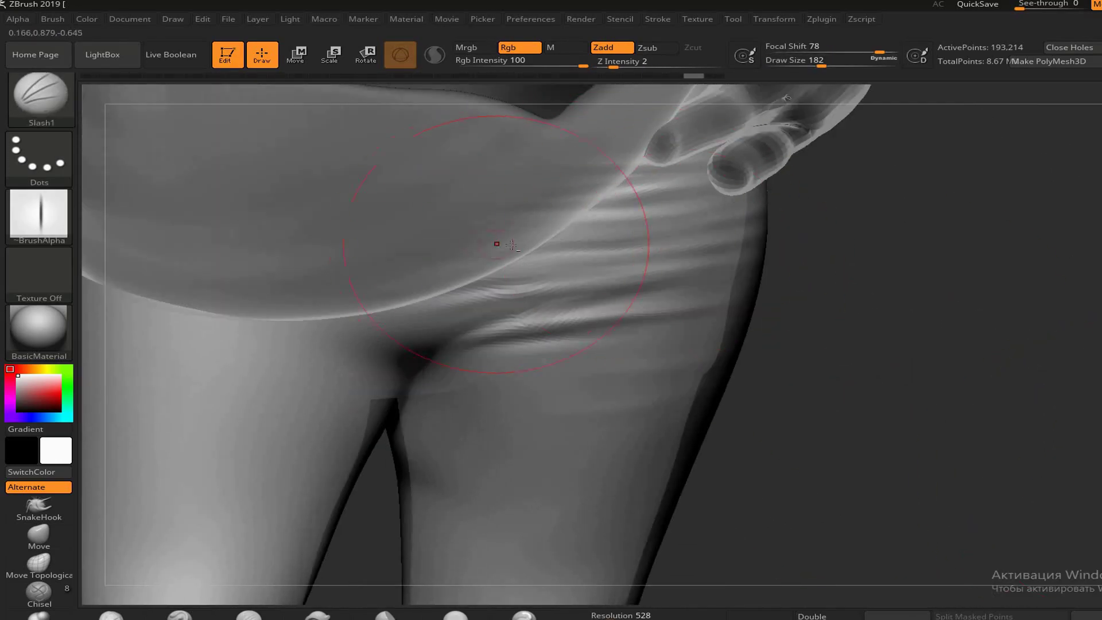
{"action": "mouse_move", "coordinate": [810, 333]}
{"action": "right_mouse_down"}
{"action": "mouse_move", "coordinate": [962, 378]}
{"action": "mouse_move", "coordinate": [627, 319]}
{"action": "mouse_move", "coordinate": [602, 344]}
{"action": "mouse_move", "coordinate": [477, 302]}
{"action": "mouse_move", "coordinate": [489, 233]}
{"action": "right_mouse_up"}
{"action": "left_click_drag", "start_coordinate": [495, 362], "coordinate": [485, 362]}
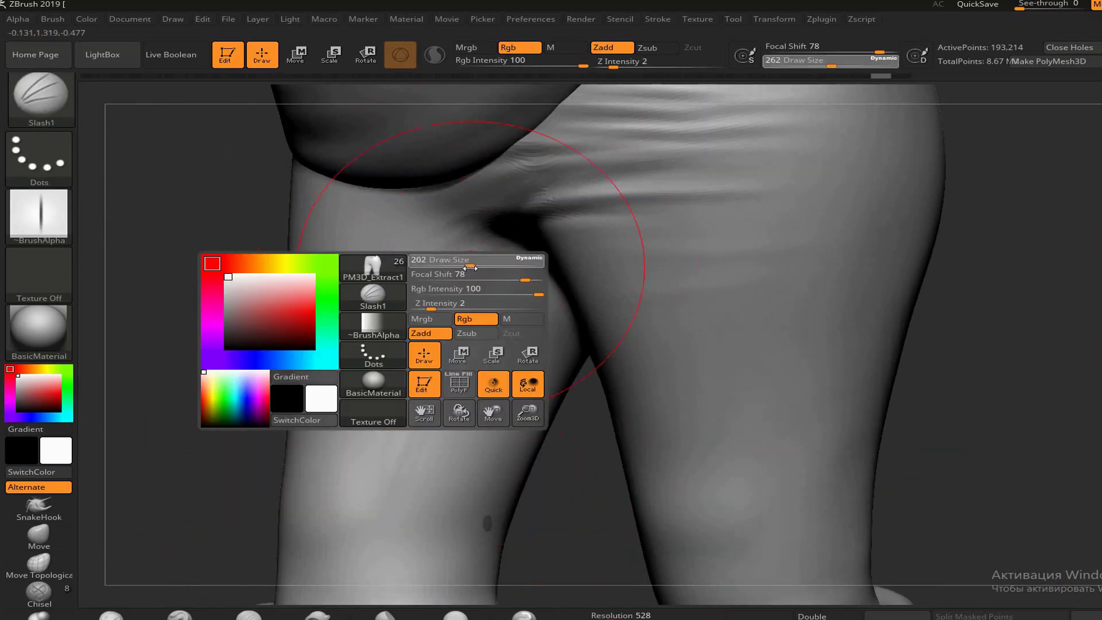
{"action": "right_click_drag", "start_coordinate": [485, 361], "coordinate": [518, 431]}
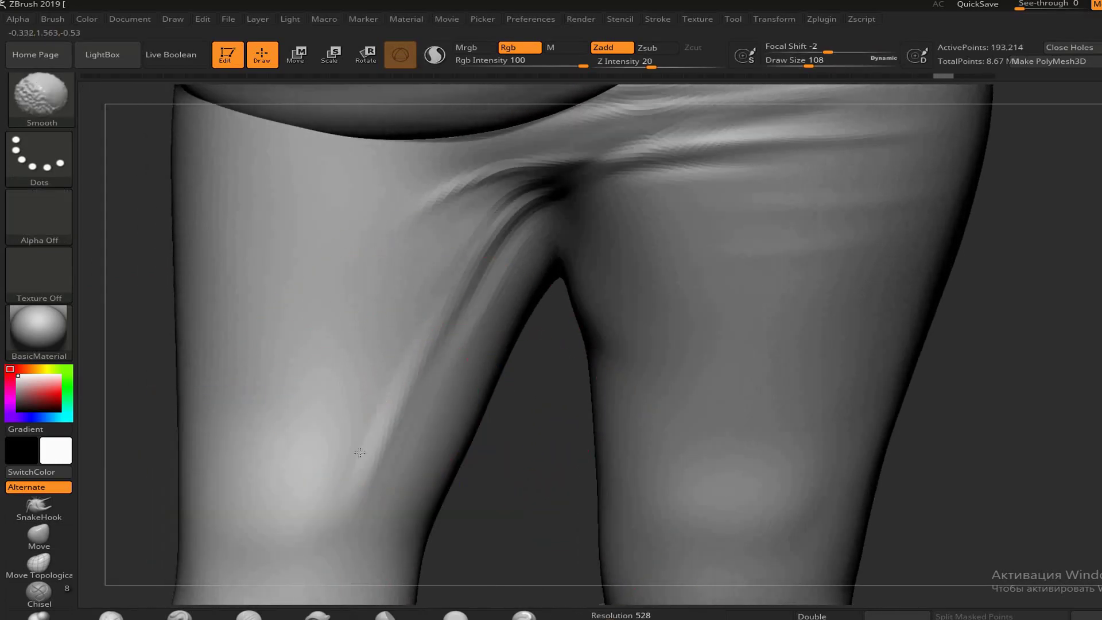
{"action": "mouse_move", "coordinate": [329, 341]}
{"action": "right_mouse_down"}
{"action": "mouse_move", "coordinate": [777, 371]}
{"action": "mouse_move", "coordinate": [453, 344]}
{"action": "mouse_move", "coordinate": [792, 436]}
{"action": "right_mouse_up"}
{"action": "mouse_move", "coordinate": [492, 465]}
{"action": "right_mouse_down"}
{"action": "mouse_move", "coordinate": [492, 295]}
{"action": "mouse_move", "coordinate": [844, 438]}
{"action": "right_mouse_up"}
{"action": "mouse_move", "coordinate": [411, 412]}
{"action": "right_mouse_down"}
{"action": "mouse_move", "coordinate": [674, 357]}
{"action": "mouse_move", "coordinate": [748, 419]}
{"action": "mouse_move", "coordinate": [590, 443]}
{"action": "mouse_move", "coordinate": [698, 357]}
{"action": "mouse_move", "coordinate": [602, 368]}
{"action": "mouse_move", "coordinate": [492, 320]}
{"action": "mouse_move", "coordinate": [476, 442]}
{"action": "mouse_move", "coordinate": [543, 456]}
{"action": "mouse_move", "coordinate": [487, 355]}
{"action": "mouse_move", "coordinate": [786, 455]}
{"action": "right_mouse_up"}
{"action": "left_click", "coordinate": [488, 356], "text": "ctrl+shift"}
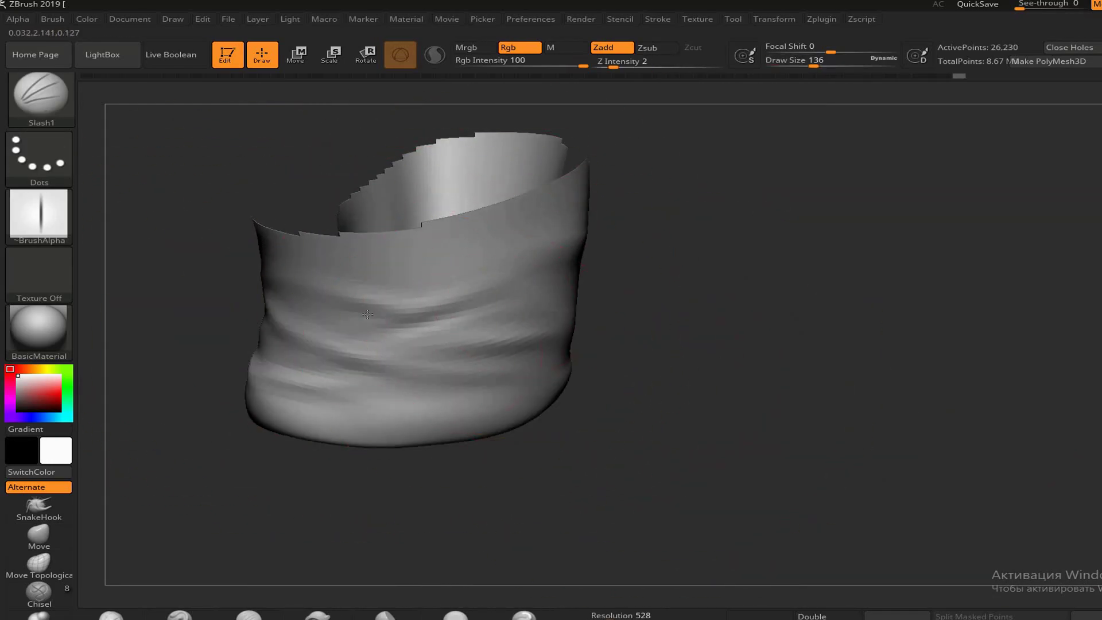
With the figure visible again, smooth broad wrinkles across the thighs using a larger brush
{"action": "right_click_drag", "start_coordinate": [966, 354], "coordinate": [510, 309], "text": "shift"}
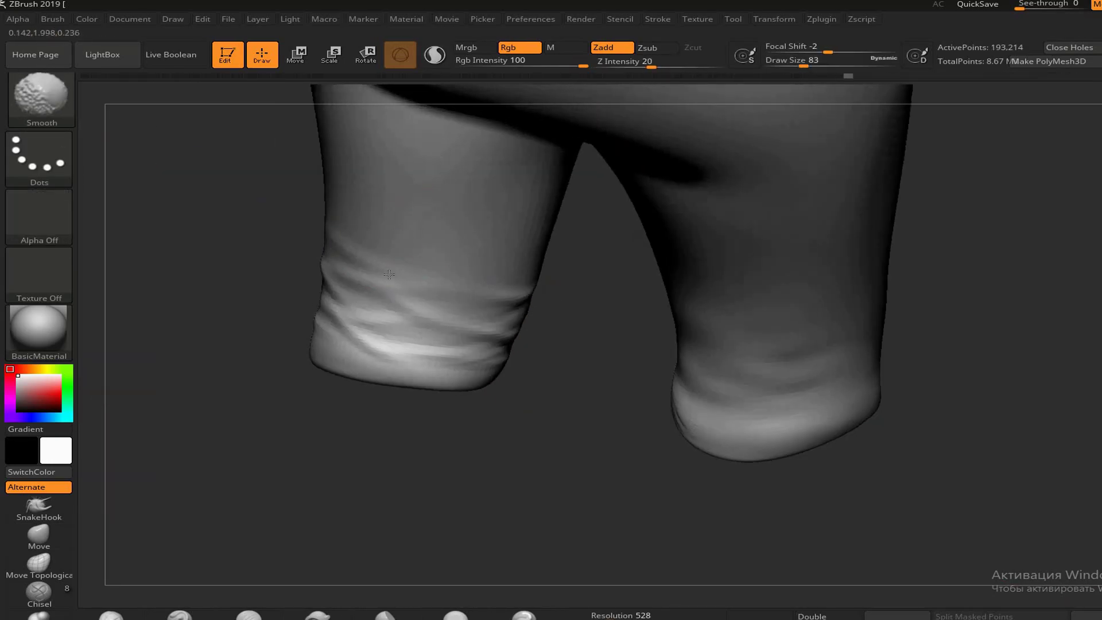
{"action": "mouse_move", "coordinate": [389, 275]}
{"action": "right_mouse_down", "text": "shift"}
{"action": "mouse_move", "coordinate": [615, 276]}
{"action": "mouse_move", "coordinate": [881, 310]}
{"action": "mouse_move", "coordinate": [721, 317]}
{"action": "mouse_move", "coordinate": [637, 192]}
{"action": "mouse_move", "coordinate": [519, 387]}
{"action": "right_mouse_up", "text": "shift"}
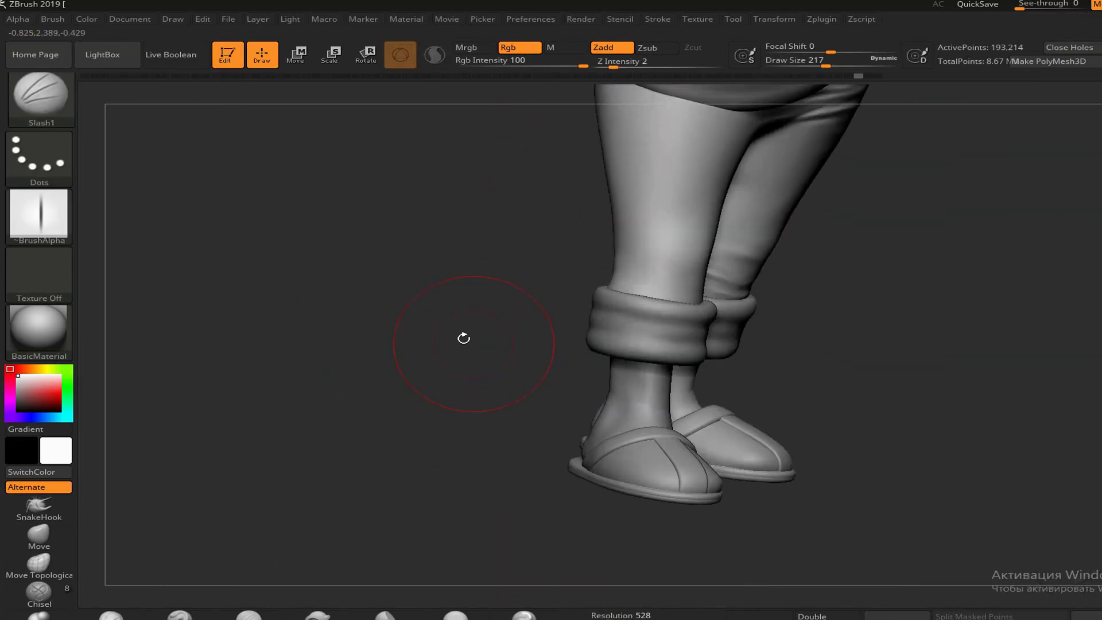
{"action": "mouse_move", "coordinate": [464, 338]}
{"action": "right_mouse_down"}
{"action": "mouse_move", "coordinate": [364, 381]}
{"action": "mouse_move", "coordinate": [738, 405]}
{"action": "mouse_move", "coordinate": [541, 354]}
{"action": "mouse_move", "coordinate": [728, 302]}
{"action": "mouse_move", "coordinate": [890, 304]}
{"action": "mouse_move", "coordinate": [848, 263]}
{"action": "mouse_move", "coordinate": [907, 321]}
{"action": "mouse_move", "coordinate": [566, 332]}
{"action": "mouse_move", "coordinate": [811, 222]}
{"action": "mouse_move", "coordinate": [841, 334]}
{"action": "mouse_move", "coordinate": [694, 317]}
{"action": "mouse_move", "coordinate": [957, 295]}
{"action": "mouse_move", "coordinate": [590, 246]}
{"action": "mouse_move", "coordinate": [289, 369]}
{"action": "mouse_move", "coordinate": [565, 285]}
{"action": "right_mouse_up"}
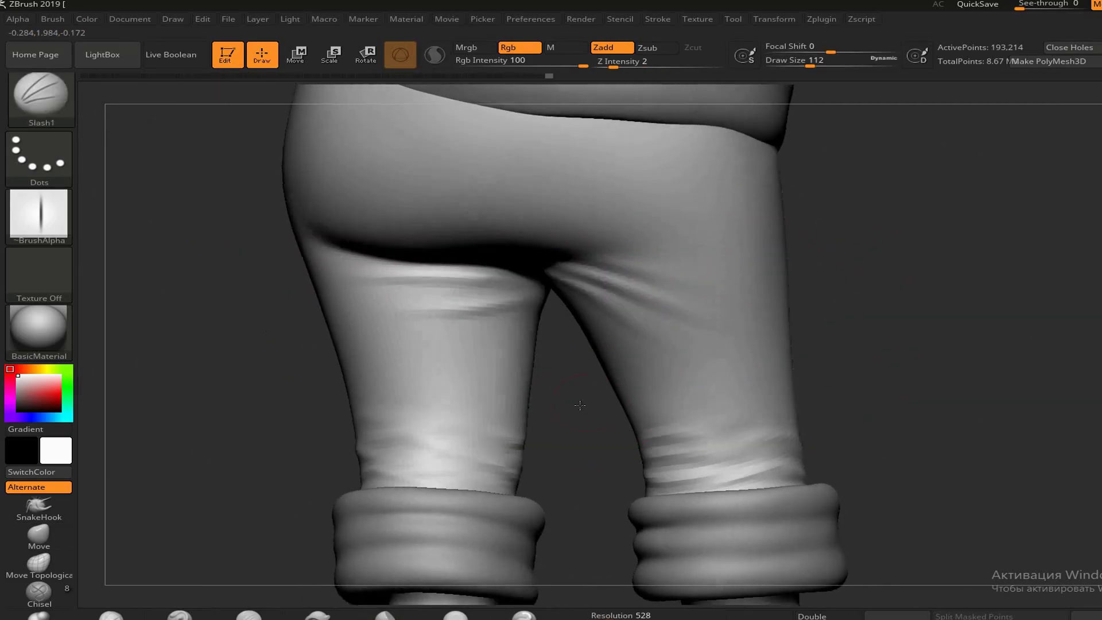
{"action": "right_click_drag", "start_coordinate": [579, 405], "coordinate": [246, 235], "text": "ctrl"}
{"action": "right_click", "coordinate": [247, 235]}
{"action": "left_click_drag", "start_coordinate": [235, 226], "coordinate": [270, 226]}
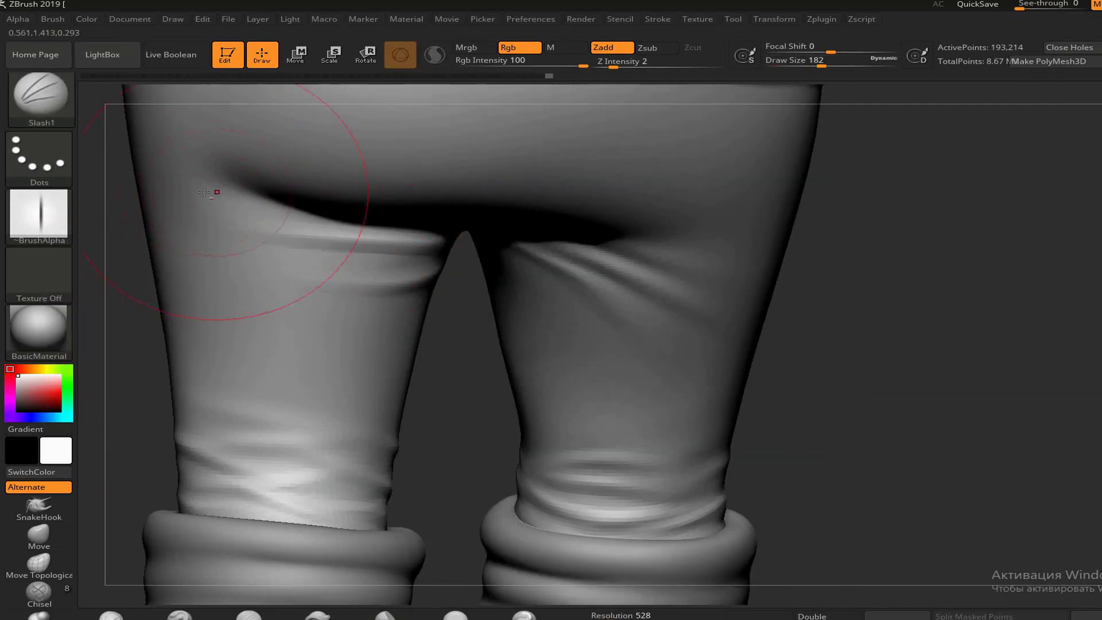
{"action": "right_click_drag", "start_coordinate": [301, 208], "coordinate": [320, 300]}
Sculpt bunched wrinkles around the lower pant legs just above the rolled cuffs
{"action": "mouse_move", "coordinate": [239, 250]}
{"action": "right_mouse_down"}
{"action": "mouse_move", "coordinate": [765, 406]}
{"action": "mouse_move", "coordinate": [156, 406]}
{"action": "mouse_move", "coordinate": [500, 329]}
{"action": "mouse_move", "coordinate": [787, 450]}
{"action": "right_mouse_up"}
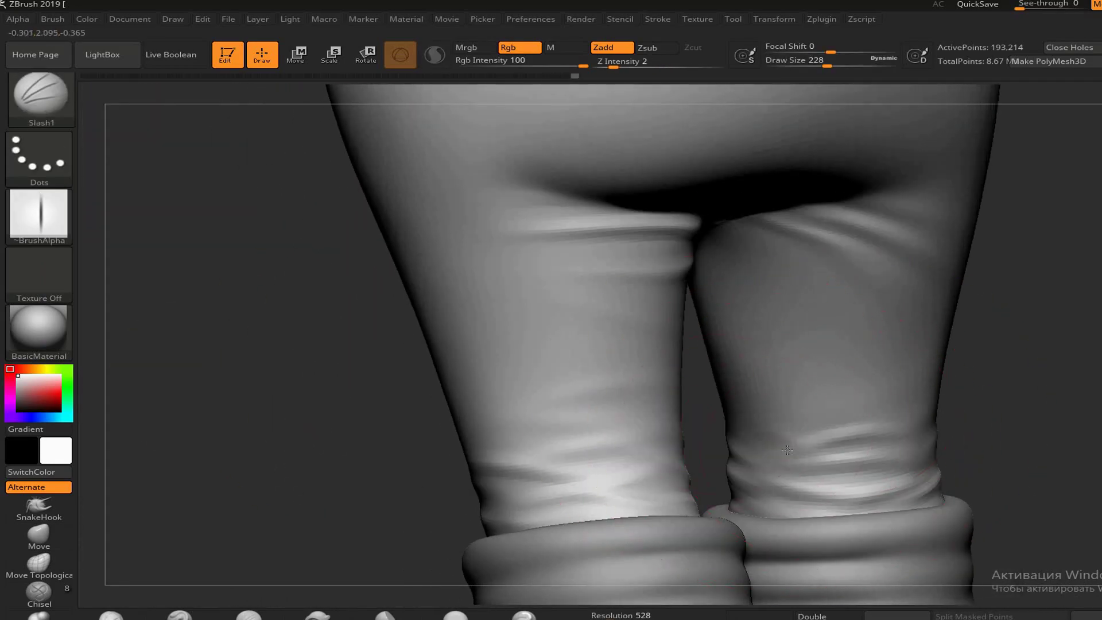
{"action": "right_click_drag", "start_coordinate": [324, 364], "coordinate": [911, 401]}
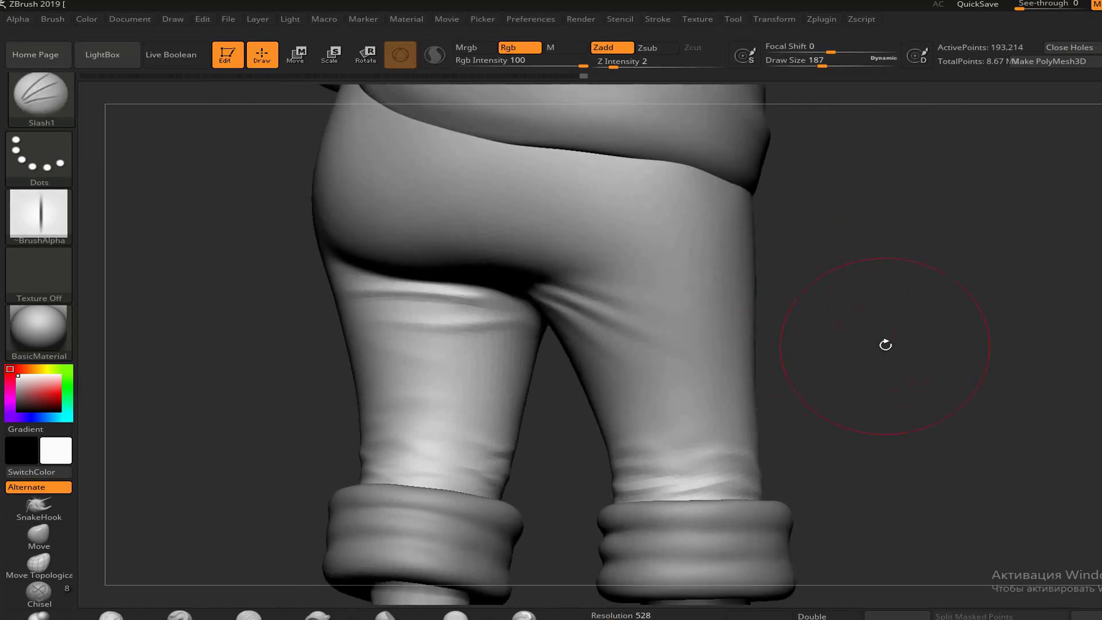
{"action": "mouse_move", "coordinate": [886, 345]}
{"action": "right_mouse_down"}
{"action": "mouse_move", "coordinate": [266, 234]}
{"action": "mouse_move", "coordinate": [433, 249]}
{"action": "right_mouse_up"}
{"action": "mouse_move", "coordinate": [535, 372]}
{"action": "right_mouse_down"}
{"action": "mouse_move", "coordinate": [848, 443]}
{"action": "mouse_move", "coordinate": [581, 444]}
{"action": "right_mouse_up"}
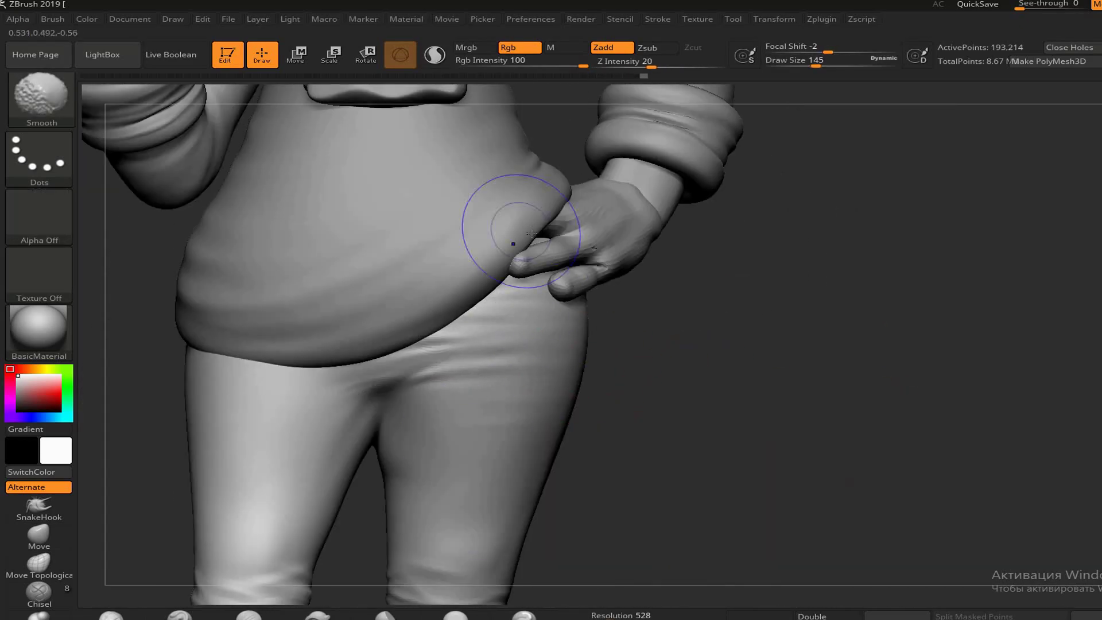
{"action": "right_click_drag", "start_coordinate": [511, 241], "coordinate": [918, 462]}
{"action": "right_click_drag", "start_coordinate": [854, 414], "coordinate": [743, 408]}
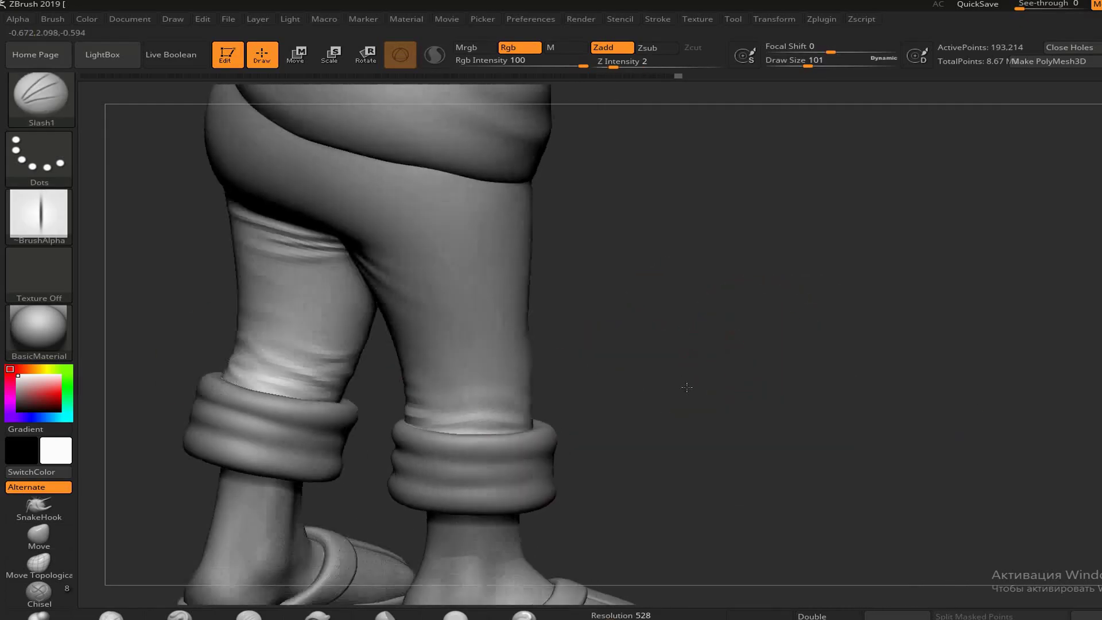
{"action": "right_click_drag", "start_coordinate": [496, 342], "coordinate": [452, 311]}
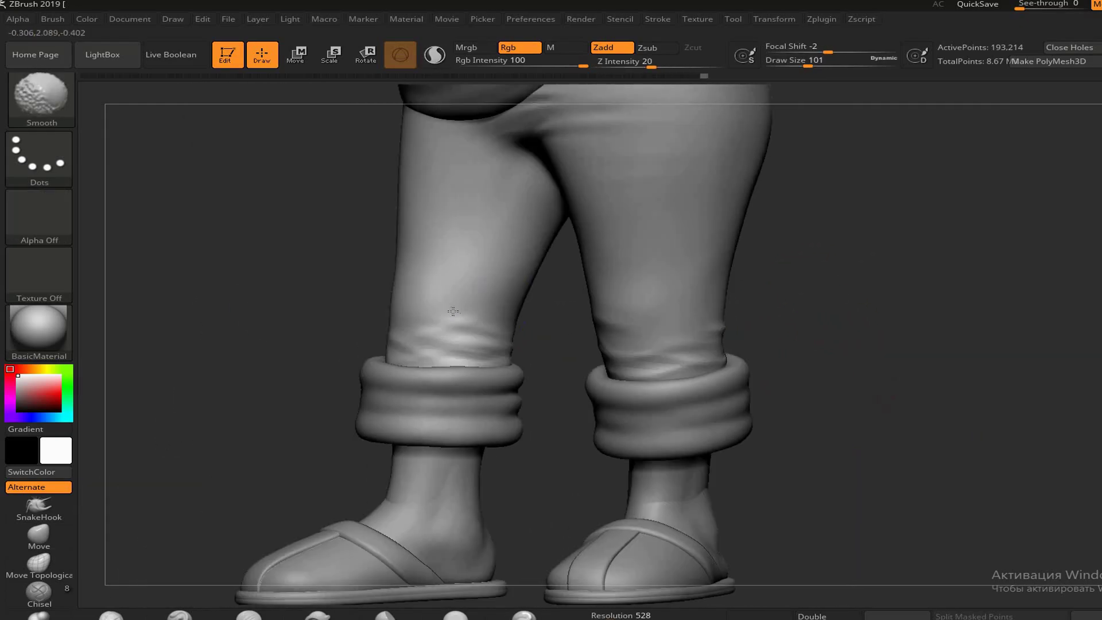
{"action": "right_click_drag", "start_coordinate": [866, 302], "coordinate": [754, 385]}
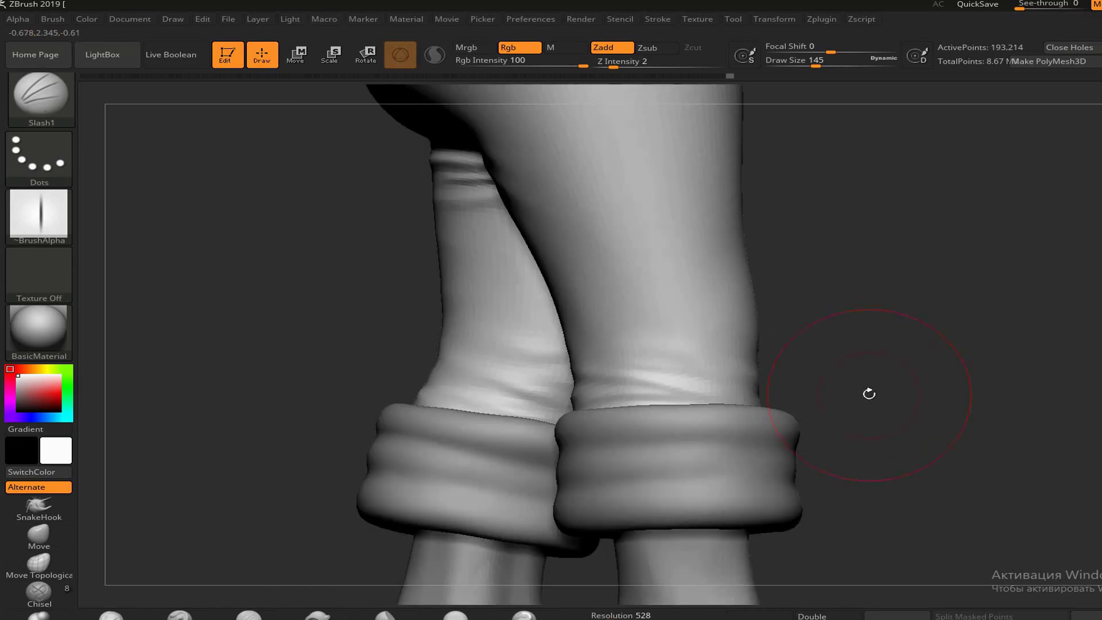
Refine the cuff wrinkles from the side with a smaller brush
{"action": "right_click", "coordinate": [869, 393]}
{"action": "right_click_drag", "start_coordinate": [737, 270], "coordinate": [536, 349]}
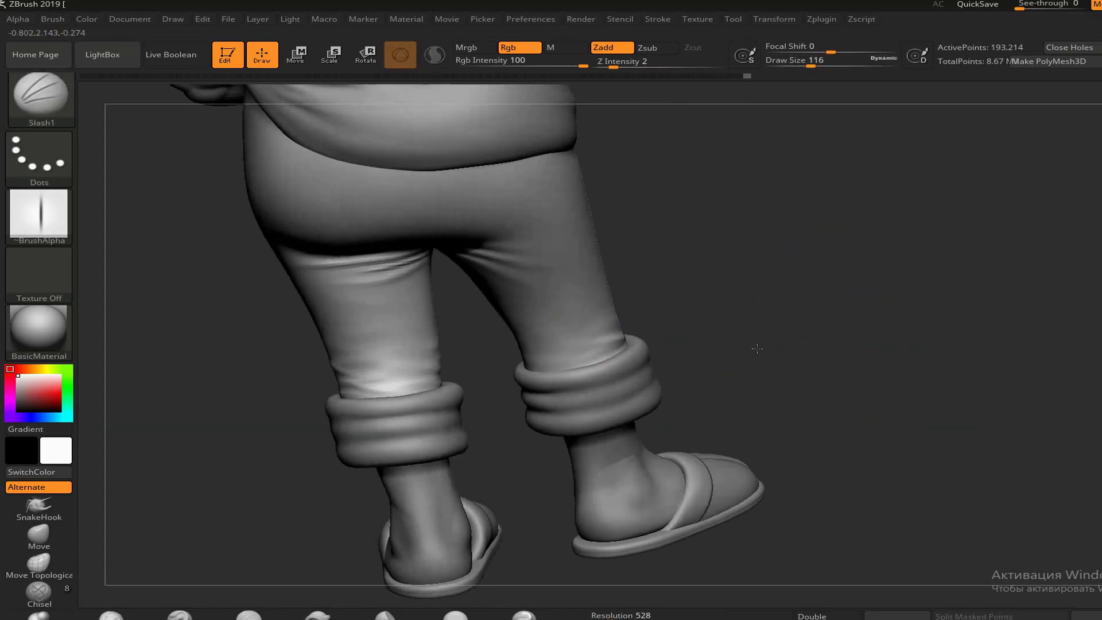
{"action": "mouse_move", "coordinate": [756, 349]}
{"action": "right_mouse_down"}
{"action": "mouse_move", "coordinate": [819, 373]}
{"action": "mouse_move", "coordinate": [245, 339]}
{"action": "mouse_move", "coordinate": [634, 344]}
{"action": "mouse_move", "coordinate": [828, 372]}
{"action": "mouse_move", "coordinate": [653, 367]}
{"action": "right_mouse_up"}
{"action": "right_click", "coordinate": [401, 321]}
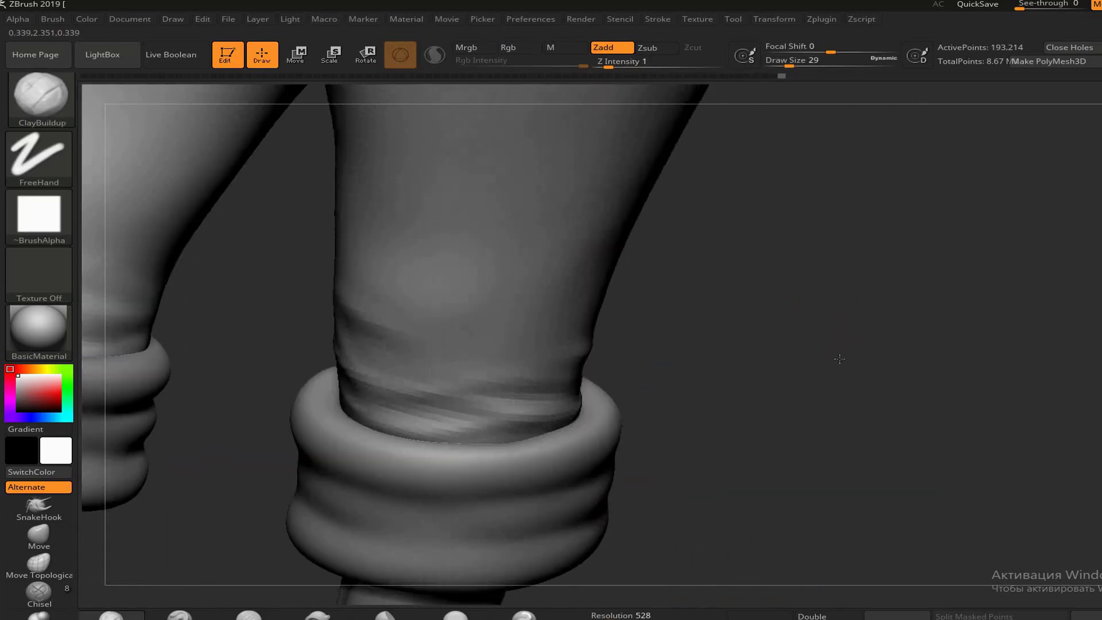
{"action": "right_click", "coordinate": [653, 367]}
{"action": "mouse_move", "coordinate": [377, 338]}
{"action": "right_mouse_down"}
{"action": "mouse_move", "coordinate": [619, 423]}
{"action": "mouse_move", "coordinate": [862, 355]}
{"action": "mouse_move", "coordinate": [705, 383]}
{"action": "mouse_move", "coordinate": [319, 361]}
{"action": "mouse_move", "coordinate": [799, 325]}
{"action": "mouse_move", "coordinate": [700, 363]}
{"action": "mouse_move", "coordinate": [290, 289]}
{"action": "mouse_move", "coordinate": [202, 405]}
{"action": "mouse_move", "coordinate": [339, 320]}
{"action": "mouse_move", "coordinate": [591, 246]}
{"action": "mouse_move", "coordinate": [486, 310]}
{"action": "mouse_move", "coordinate": [893, 307]}
{"action": "mouse_move", "coordinate": [773, 314]}
{"action": "mouse_move", "coordinate": [443, 283]}
{"action": "mouse_move", "coordinate": [504, 254]}
{"action": "mouse_move", "coordinate": [609, 344]}
{"action": "right_mouse_up"}
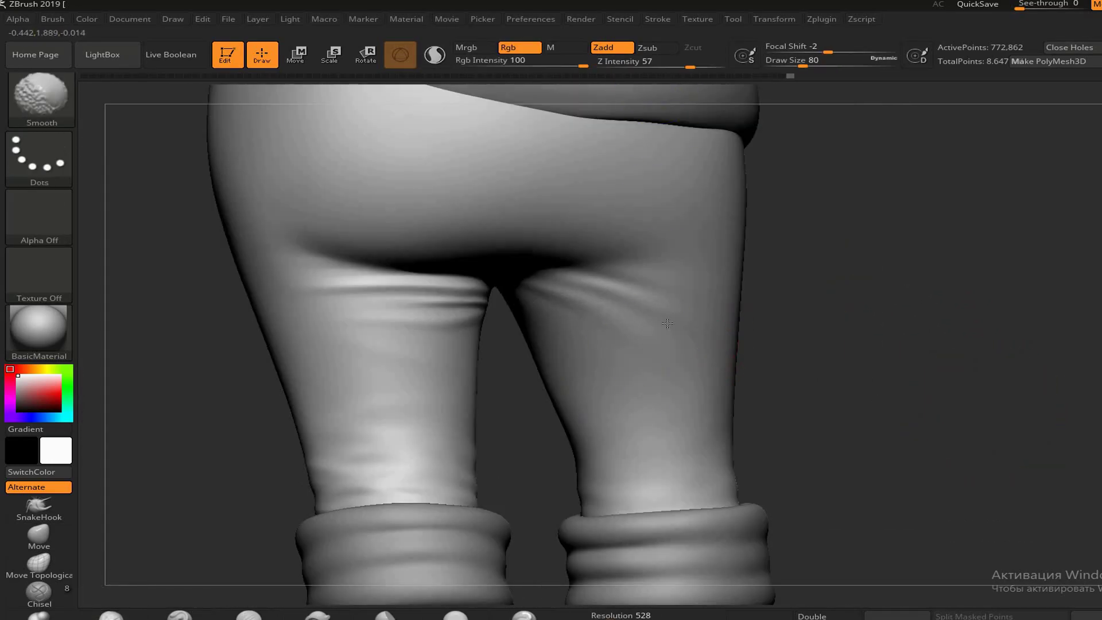
Carve a crease into the side of the pant thigh
{"action": "right_click_drag", "start_coordinate": [667, 323], "coordinate": [296, 405]}
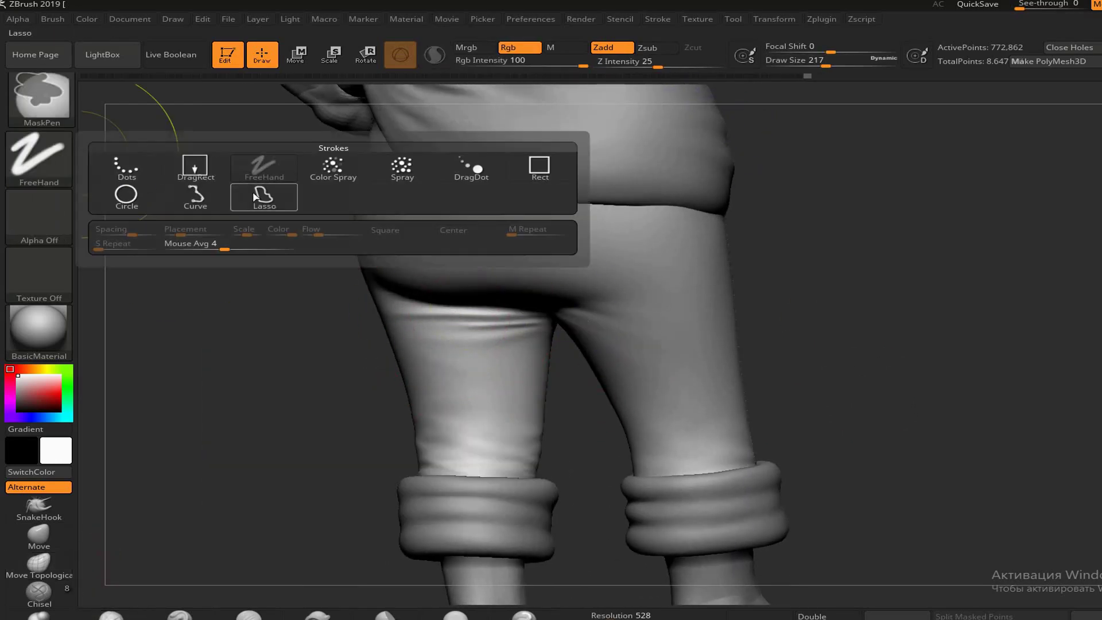
{"action": "right_click_drag", "start_coordinate": [463, 323], "coordinate": [722, 245]}
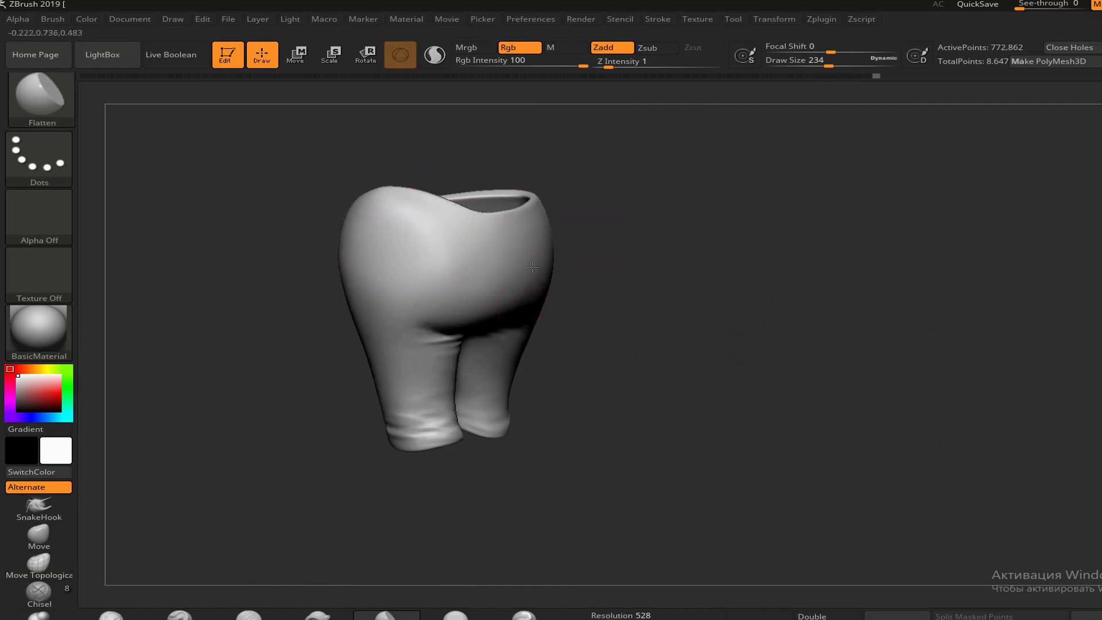
{"action": "right_click_drag", "start_coordinate": [809, 372], "coordinate": [213, 552], "text": "alt"}
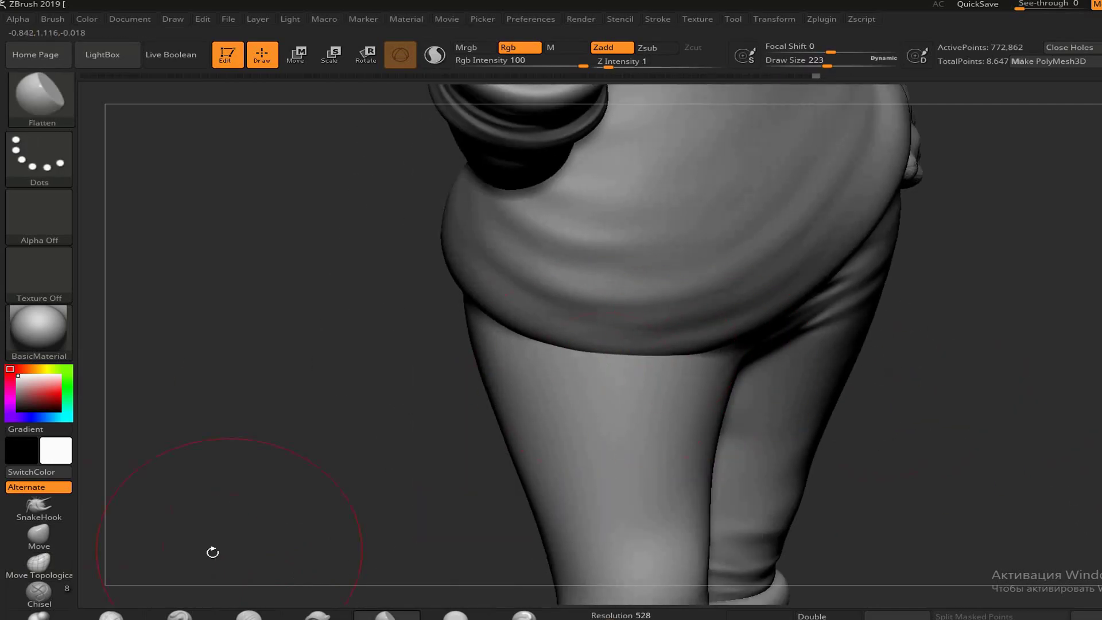
{"action": "mouse_move", "coordinate": [680, 386]}
{"action": "right_mouse_down", "text": "alt"}
{"action": "mouse_move", "coordinate": [430, 418]}
{"action": "mouse_move", "coordinate": [586, 378]}
{"action": "right_mouse_up", "text": "alt"}
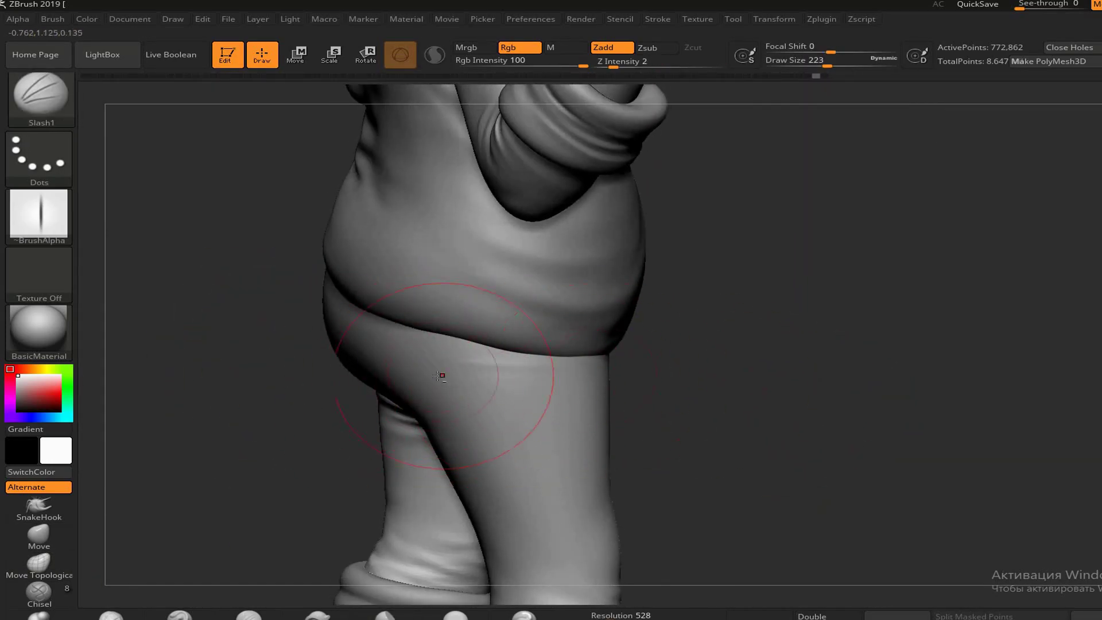
{"action": "right_click_drag", "start_coordinate": [457, 418], "coordinate": [595, 407]}
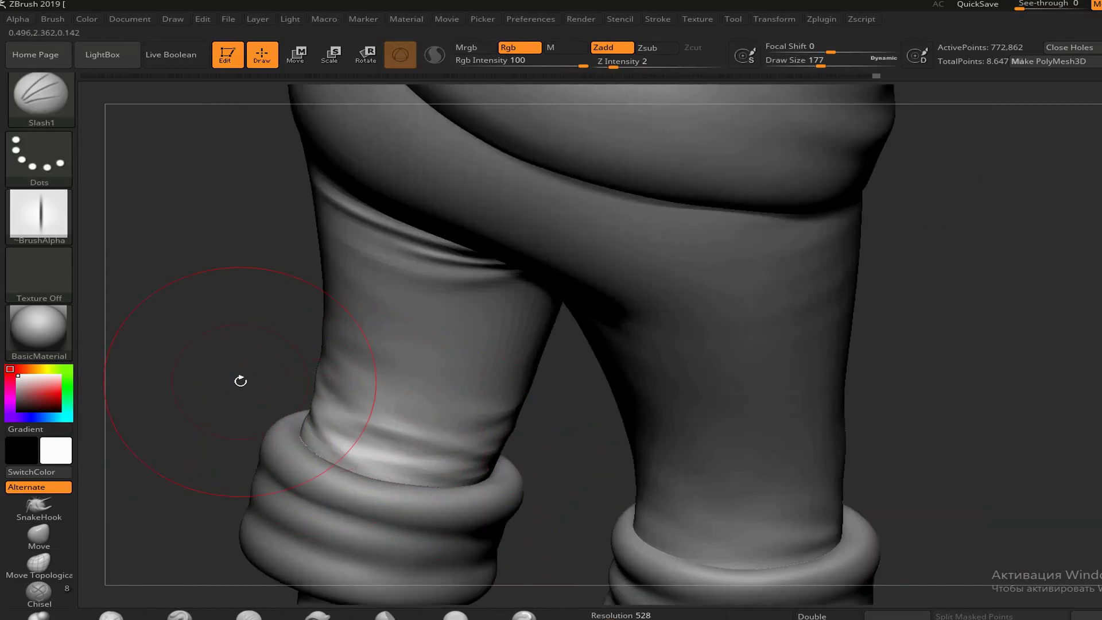
Mask the lower pant leg above the cuff and shape its folds from side and front views
{"action": "left_click_drag", "start_coordinate": [240, 381], "coordinate": [362, 444]}
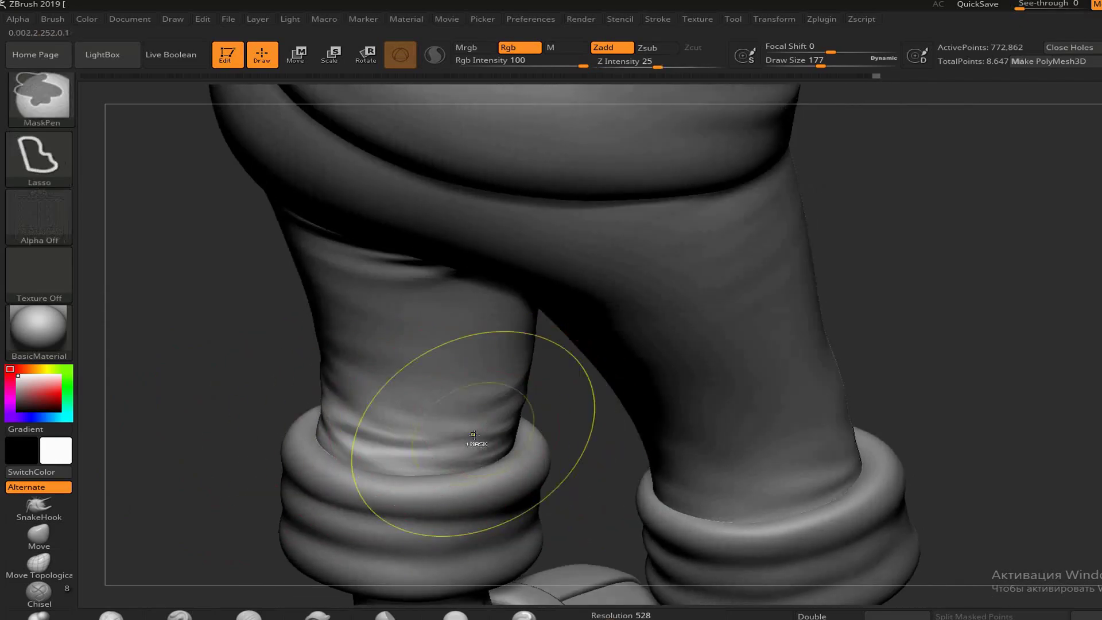
{"action": "left_click_drag", "start_coordinate": [455, 411], "coordinate": [605, 393]}
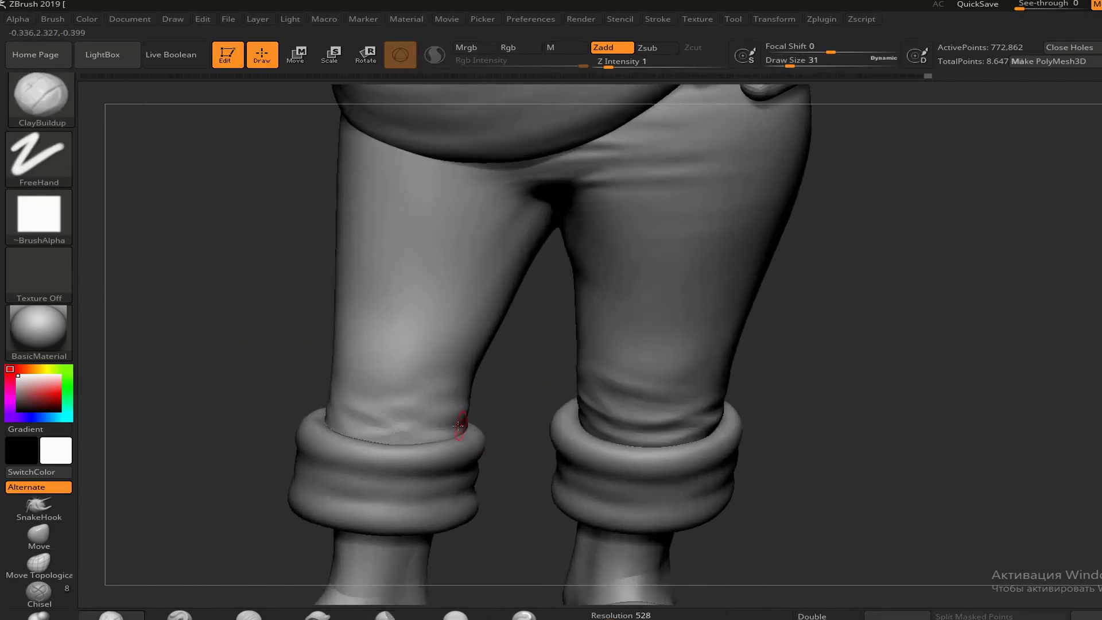
{"action": "left_click_drag", "start_coordinate": [453, 421], "coordinate": [683, 382], "text": "shift"}
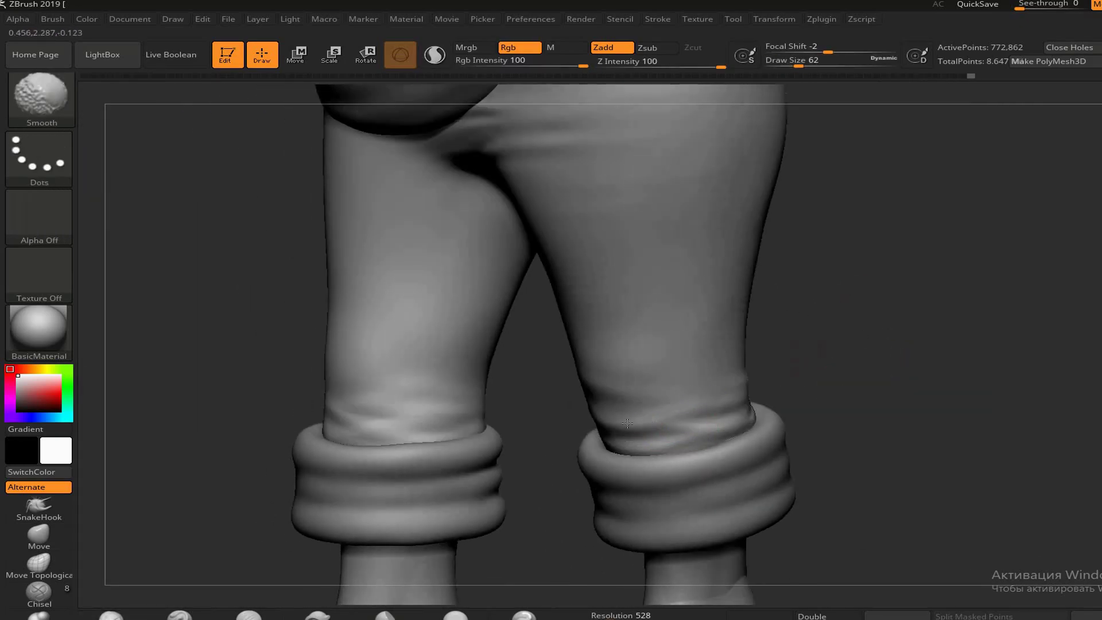
{"action": "left_click_drag", "start_coordinate": [627, 423], "coordinate": [897, 382]}
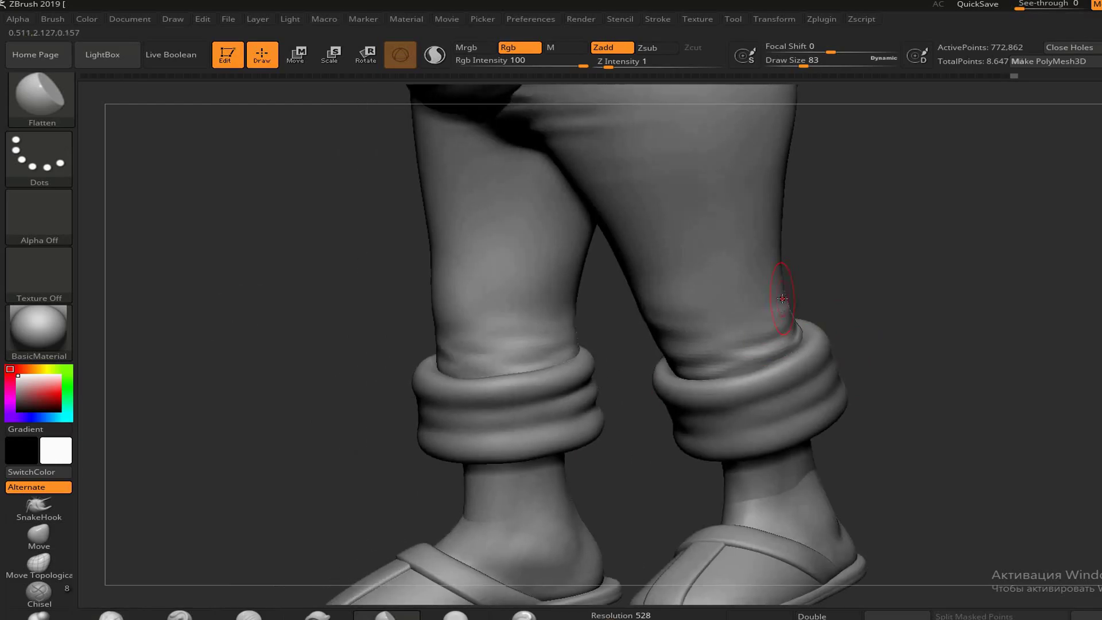
{"action": "left_click_drag", "start_coordinate": [782, 298], "coordinate": [610, 305], "text": "shift"}
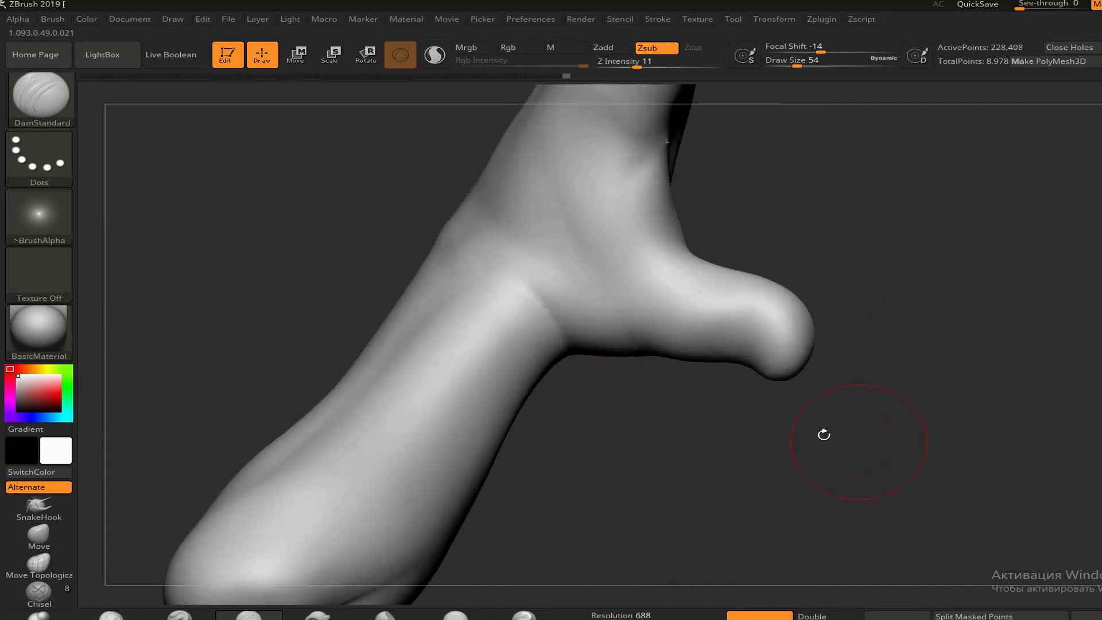
Review the pointing hand, then orbit up to inspect the face and bow
{"action": "mouse_move", "coordinate": [824, 434]}
{"action": "left_mouse_down"}
{"action": "mouse_move", "coordinate": [751, 398]}
{"action": "mouse_move", "coordinate": [795, 422]}
{"action": "mouse_move", "coordinate": [561, 388]}
{"action": "mouse_move", "coordinate": [902, 362]}
{"action": "left_mouse_up"}
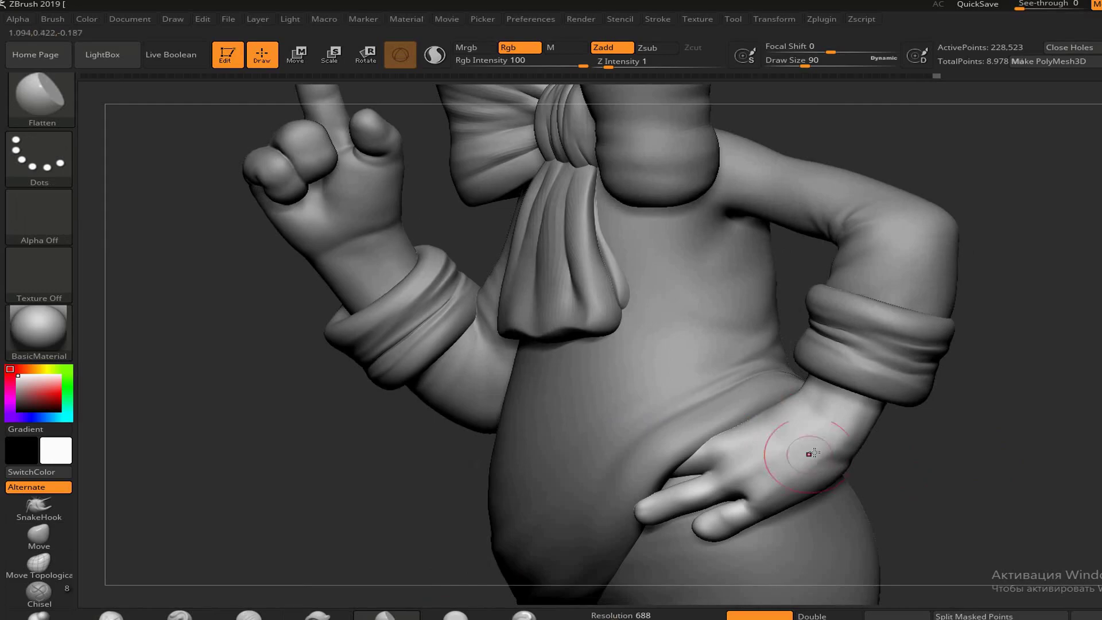
{"action": "right_click_drag", "start_coordinate": [812, 453], "coordinate": [994, 457]}
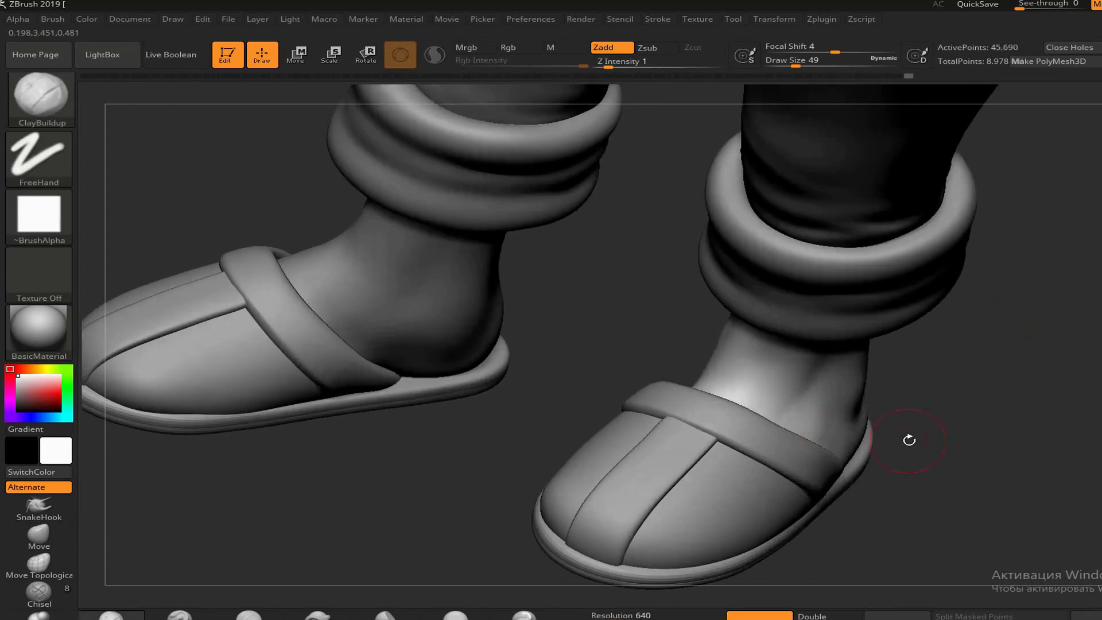
Inspect the slippered and bare feet from back, side and front while smoothing the ankles
{"action": "left_click_drag", "start_coordinate": [908, 368], "coordinate": [706, 360]}
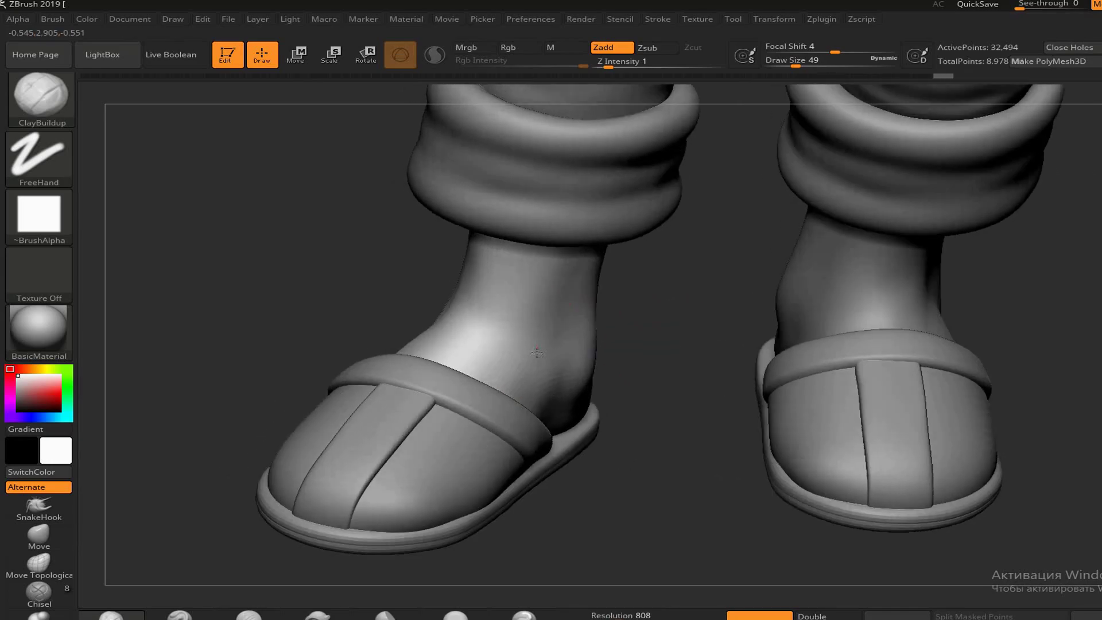
{"action": "mouse_move", "coordinate": [537, 352]}
{"action": "left_mouse_down"}
{"action": "mouse_move", "coordinate": [485, 369]}
{"action": "mouse_move", "coordinate": [644, 290]}
{"action": "mouse_move", "coordinate": [729, 352]}
{"action": "mouse_move", "coordinate": [705, 310]}
{"action": "mouse_move", "coordinate": [457, 234]}
{"action": "mouse_move", "coordinate": [455, 320]}
{"action": "mouse_move", "coordinate": [634, 287]}
{"action": "mouse_move", "coordinate": [631, 434]}
{"action": "mouse_move", "coordinate": [532, 339]}
{"action": "mouse_move", "coordinate": [490, 244]}
{"action": "left_mouse_up"}
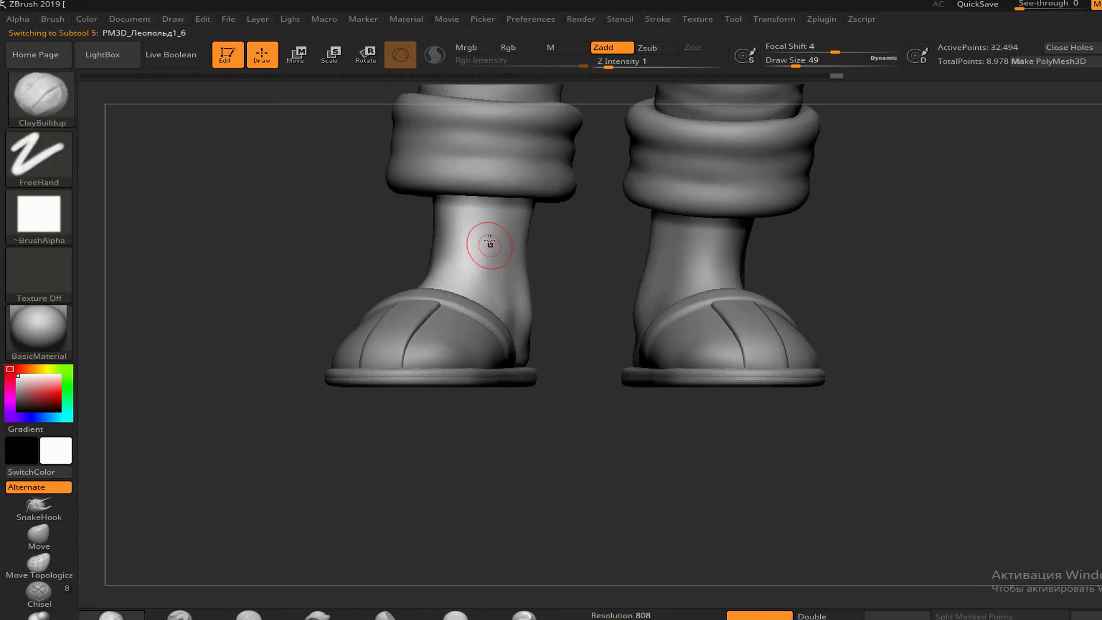
{"action": "left_click_drag", "start_coordinate": [713, 407], "coordinate": [534, 284]}
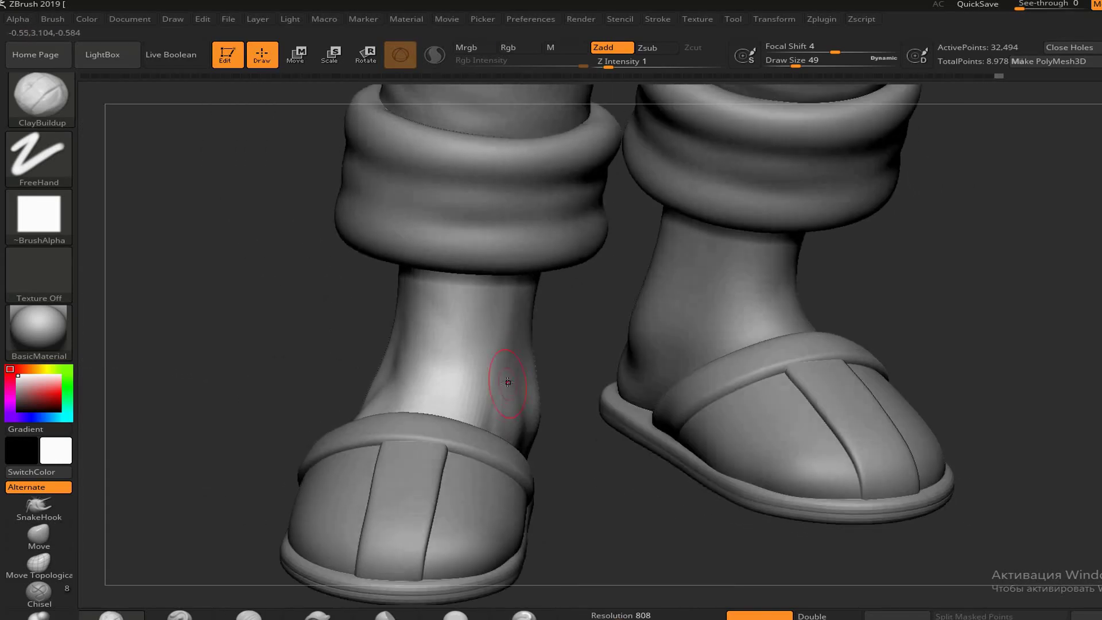
{"action": "mouse_move", "coordinate": [503, 381]}
{"action": "left_mouse_down"}
{"action": "mouse_move", "coordinate": [634, 394]}
{"action": "mouse_move", "coordinate": [460, 422]}
{"action": "left_mouse_up"}
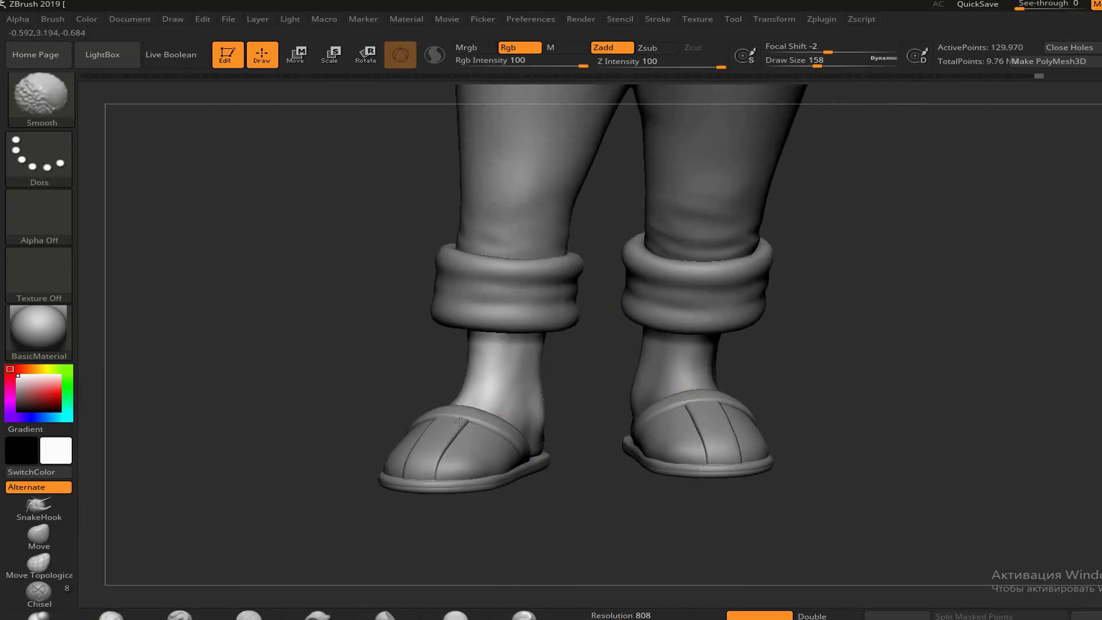
{"action": "left_click_drag", "start_coordinate": [861, 345], "coordinate": [746, 321]}
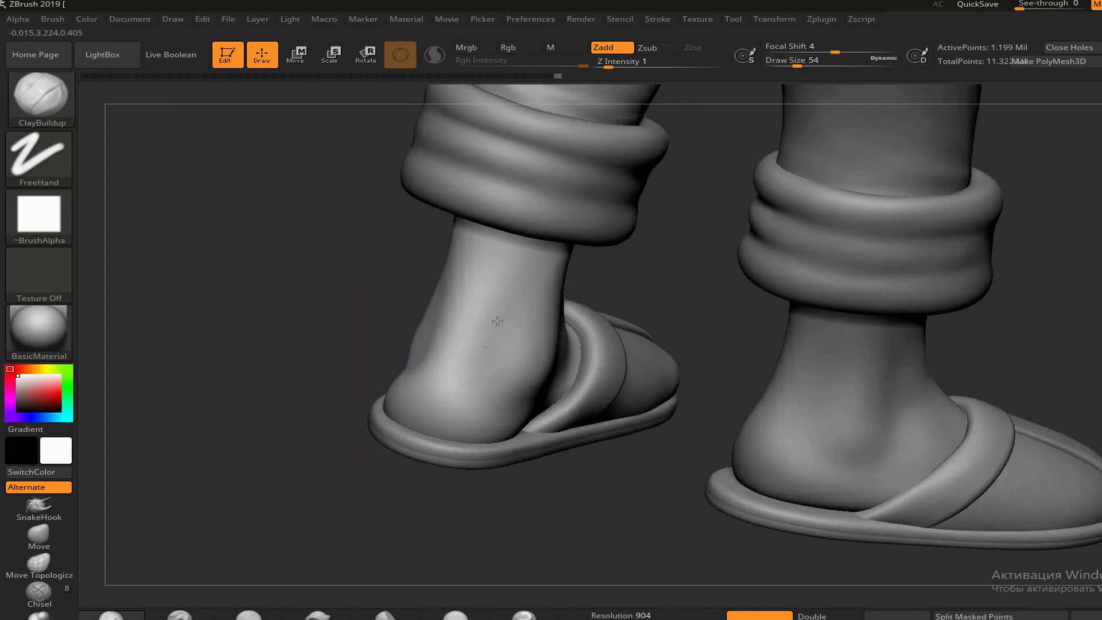
{"action": "mouse_move", "coordinate": [631, 344]}
{"action": "left_mouse_down"}
{"action": "mouse_move", "coordinate": [517, 233]}
{"action": "mouse_move", "coordinate": [516, 327]}
{"action": "left_mouse_up"}
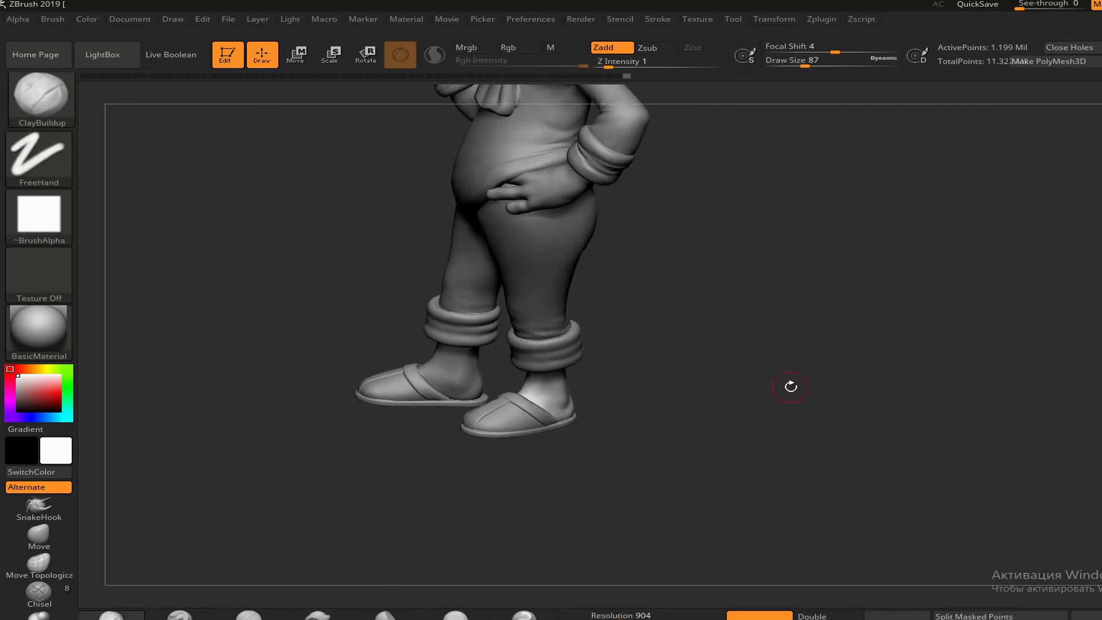
{"action": "key", "text": "space"}
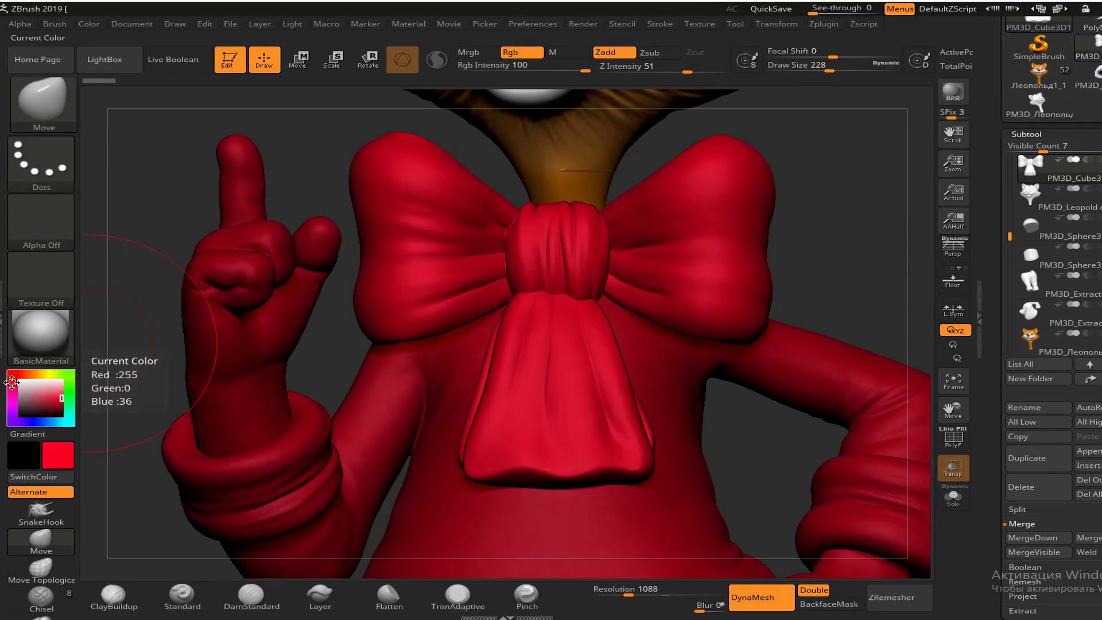
Fill the bow and slippers magenta and paint the pants, then select the tail for light yellow
{"action": "left_click_drag", "start_coordinate": [11, 382], "coordinate": [11, 394]}
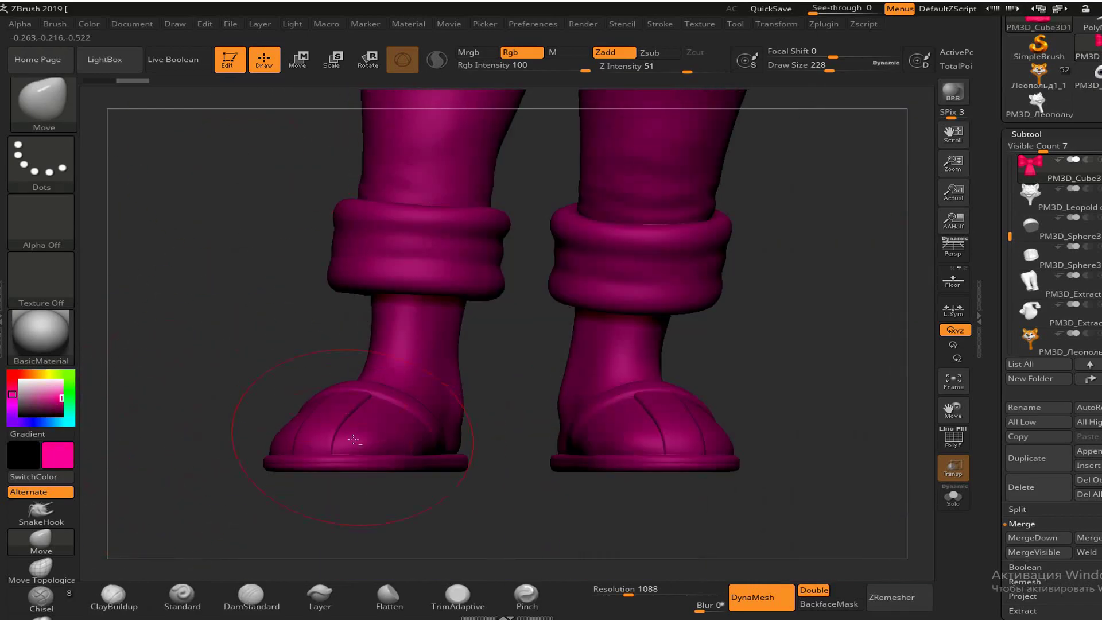
{"action": "left_click", "coordinate": [354, 440], "text": "alt"}
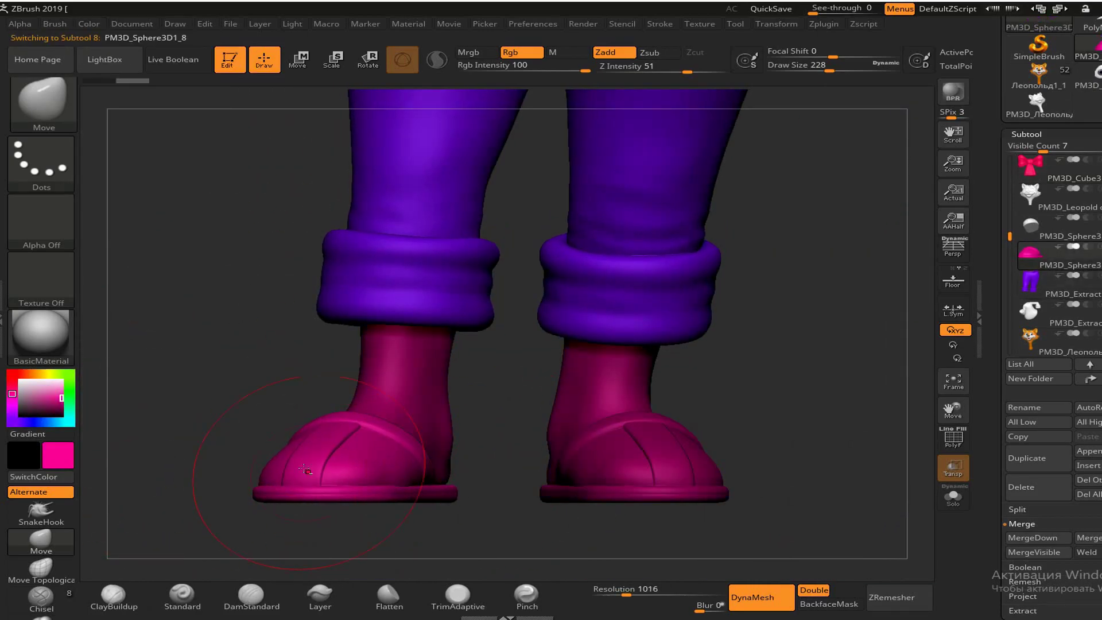
{"action": "left_click", "coordinate": [399, 379], "text": "alt"}
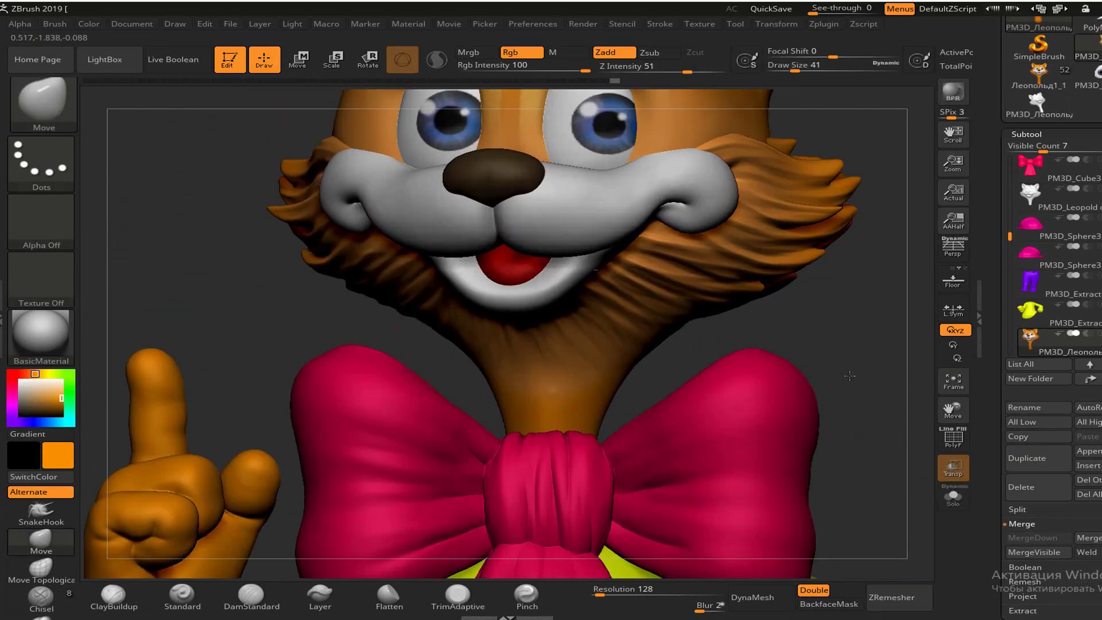
{"action": "left_click_drag", "start_coordinate": [775, 233], "coordinate": [918, 241]}
{"action": "left_click", "coordinate": [1077, 203]}
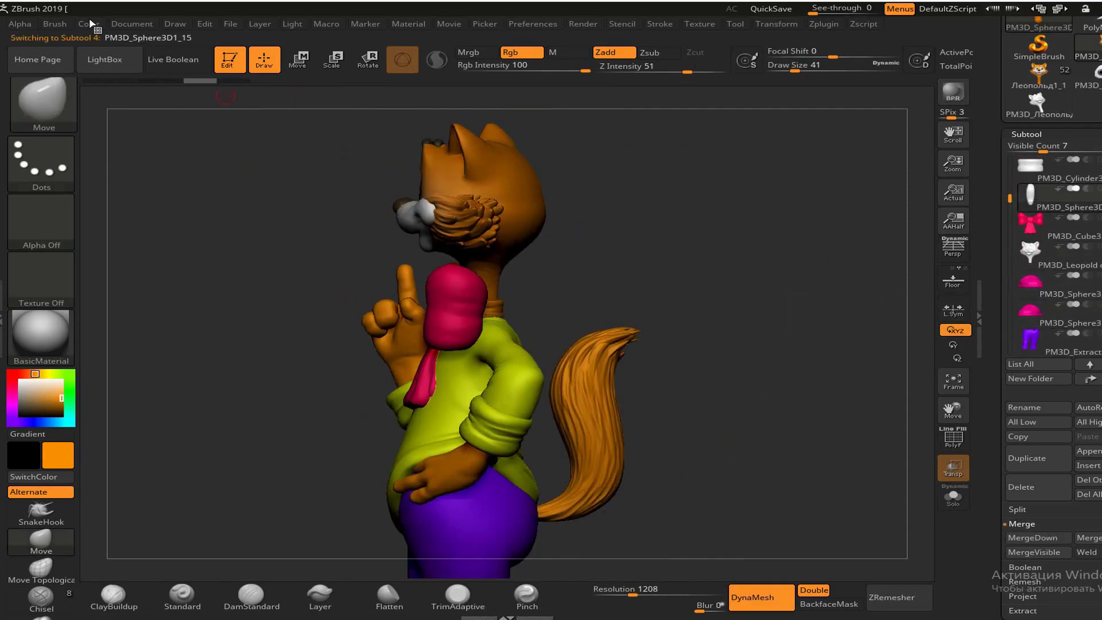
{"action": "left_click", "coordinate": [113, 597]}
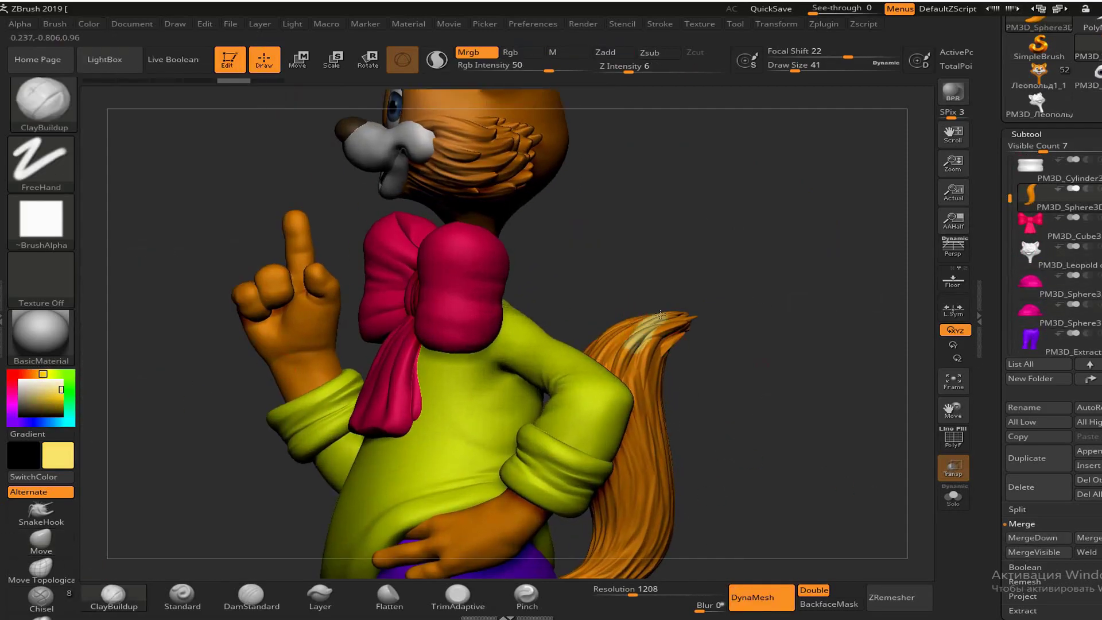